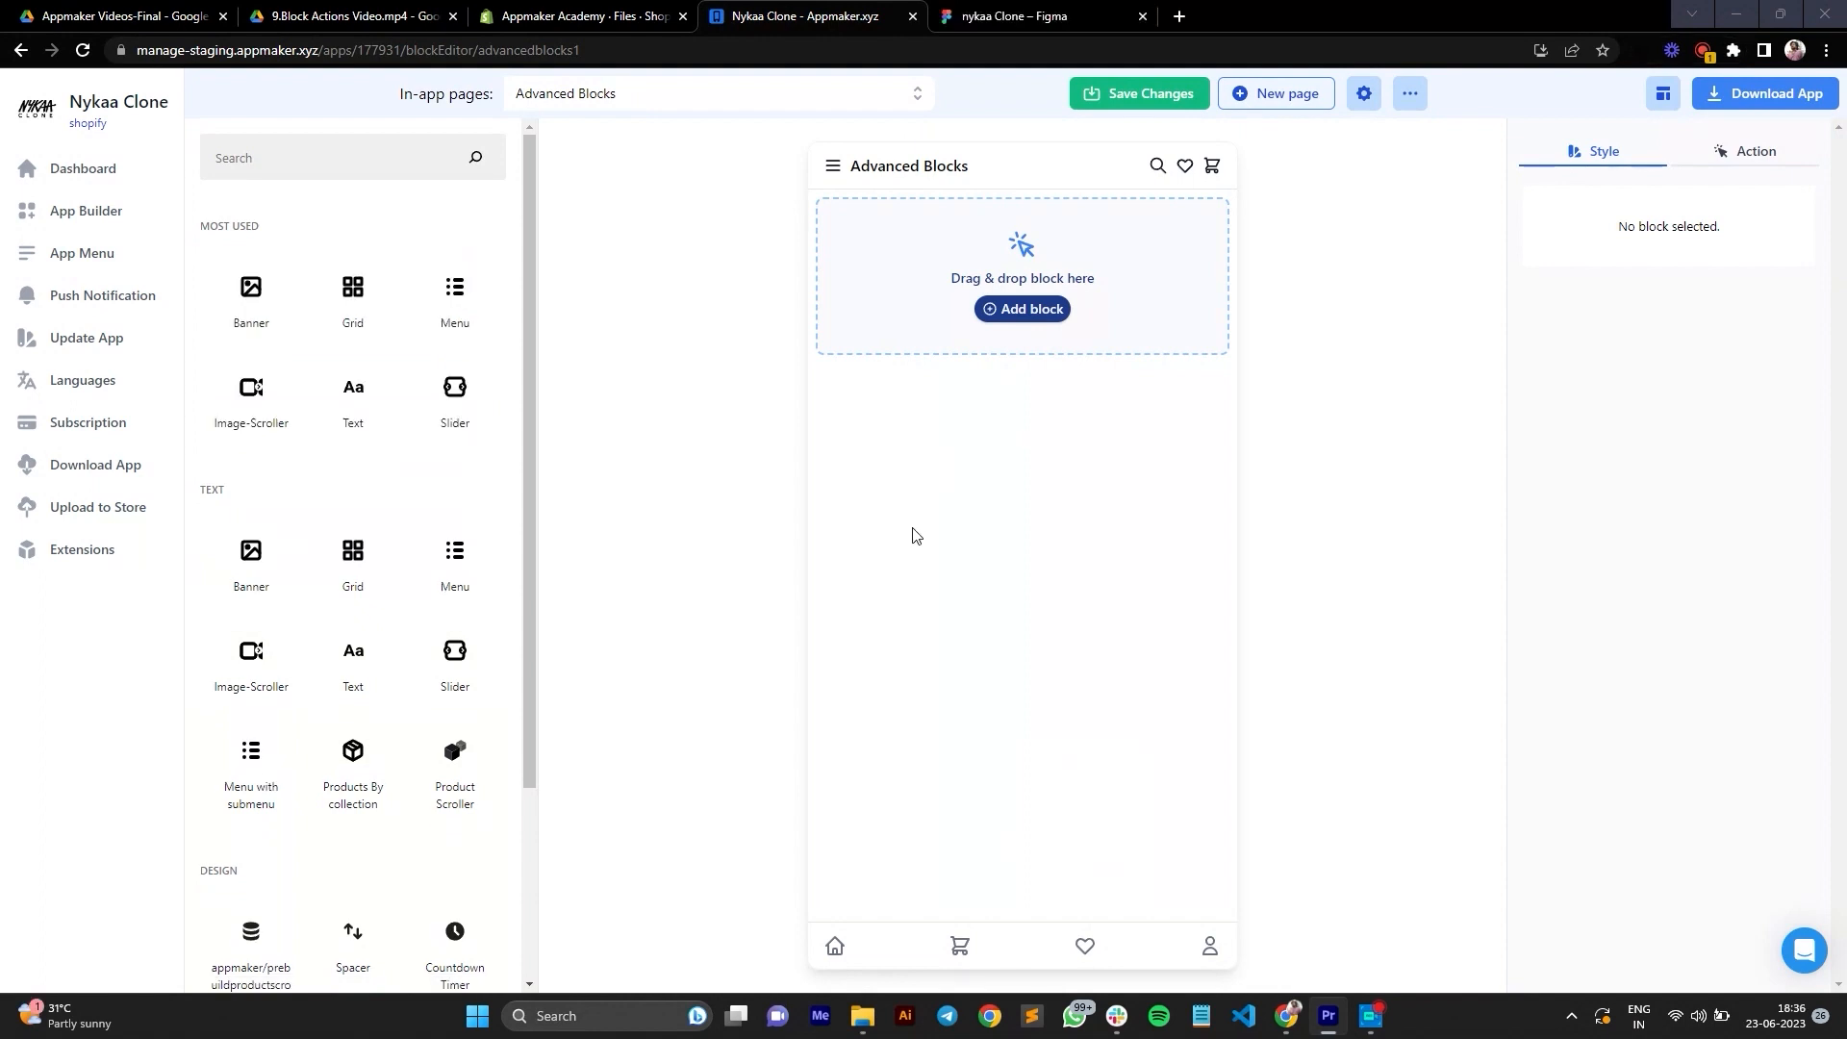
Step: Add a Video block to the empty Advanced Blocks page and assign it the first NEW DROP video from the media library
left_click(289, 154)
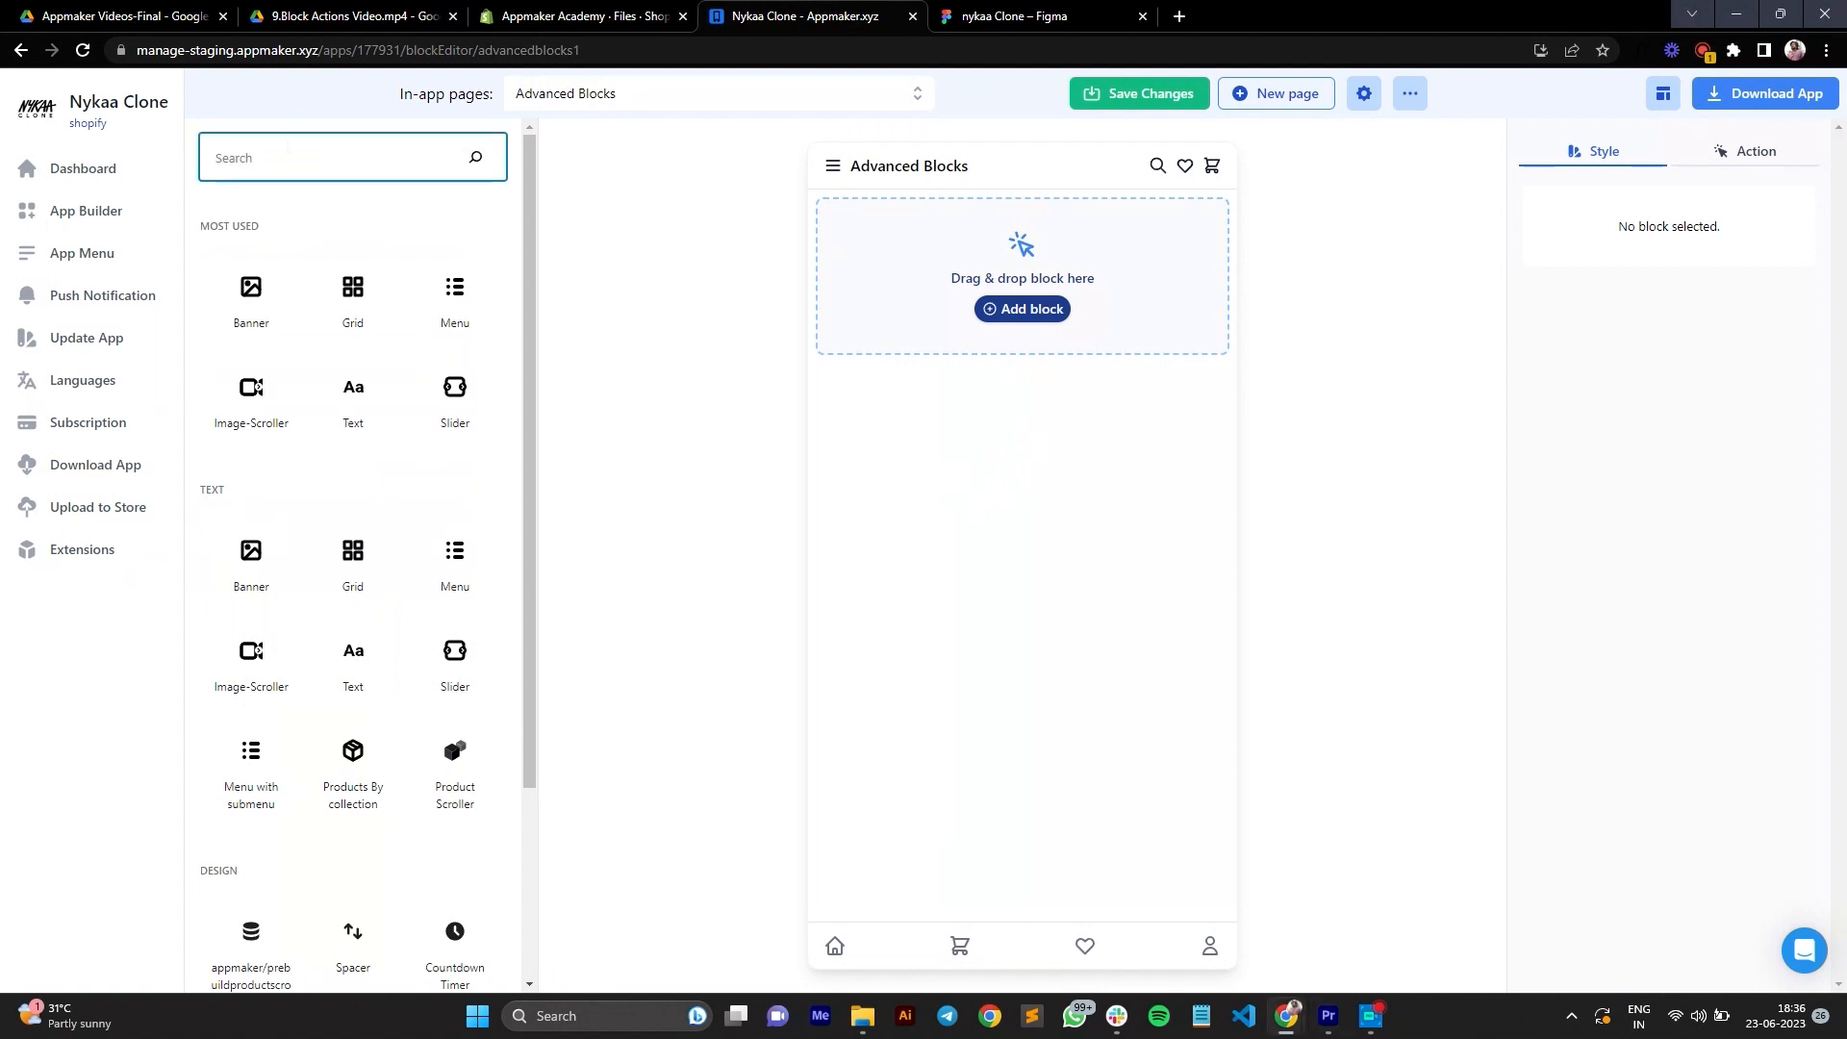
type("vide")
left_click_drag(251, 288, 1009, 264)
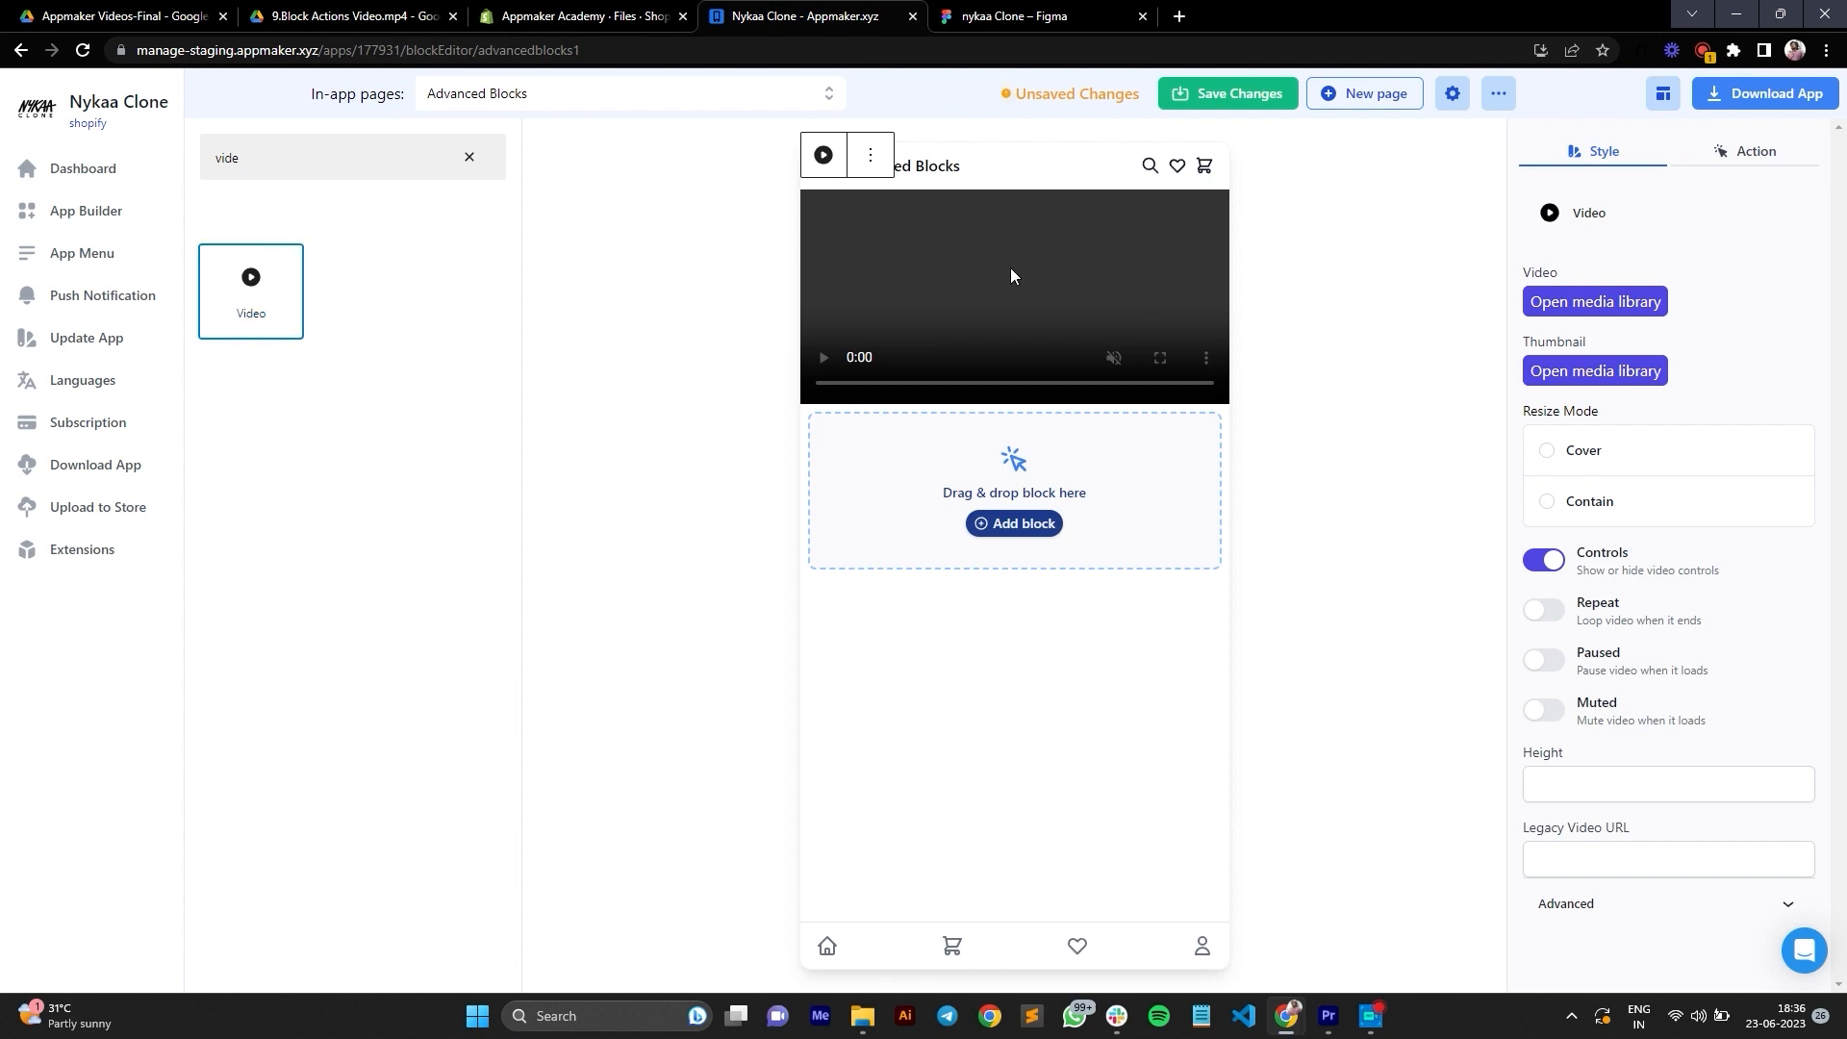
left_click(1562, 300)
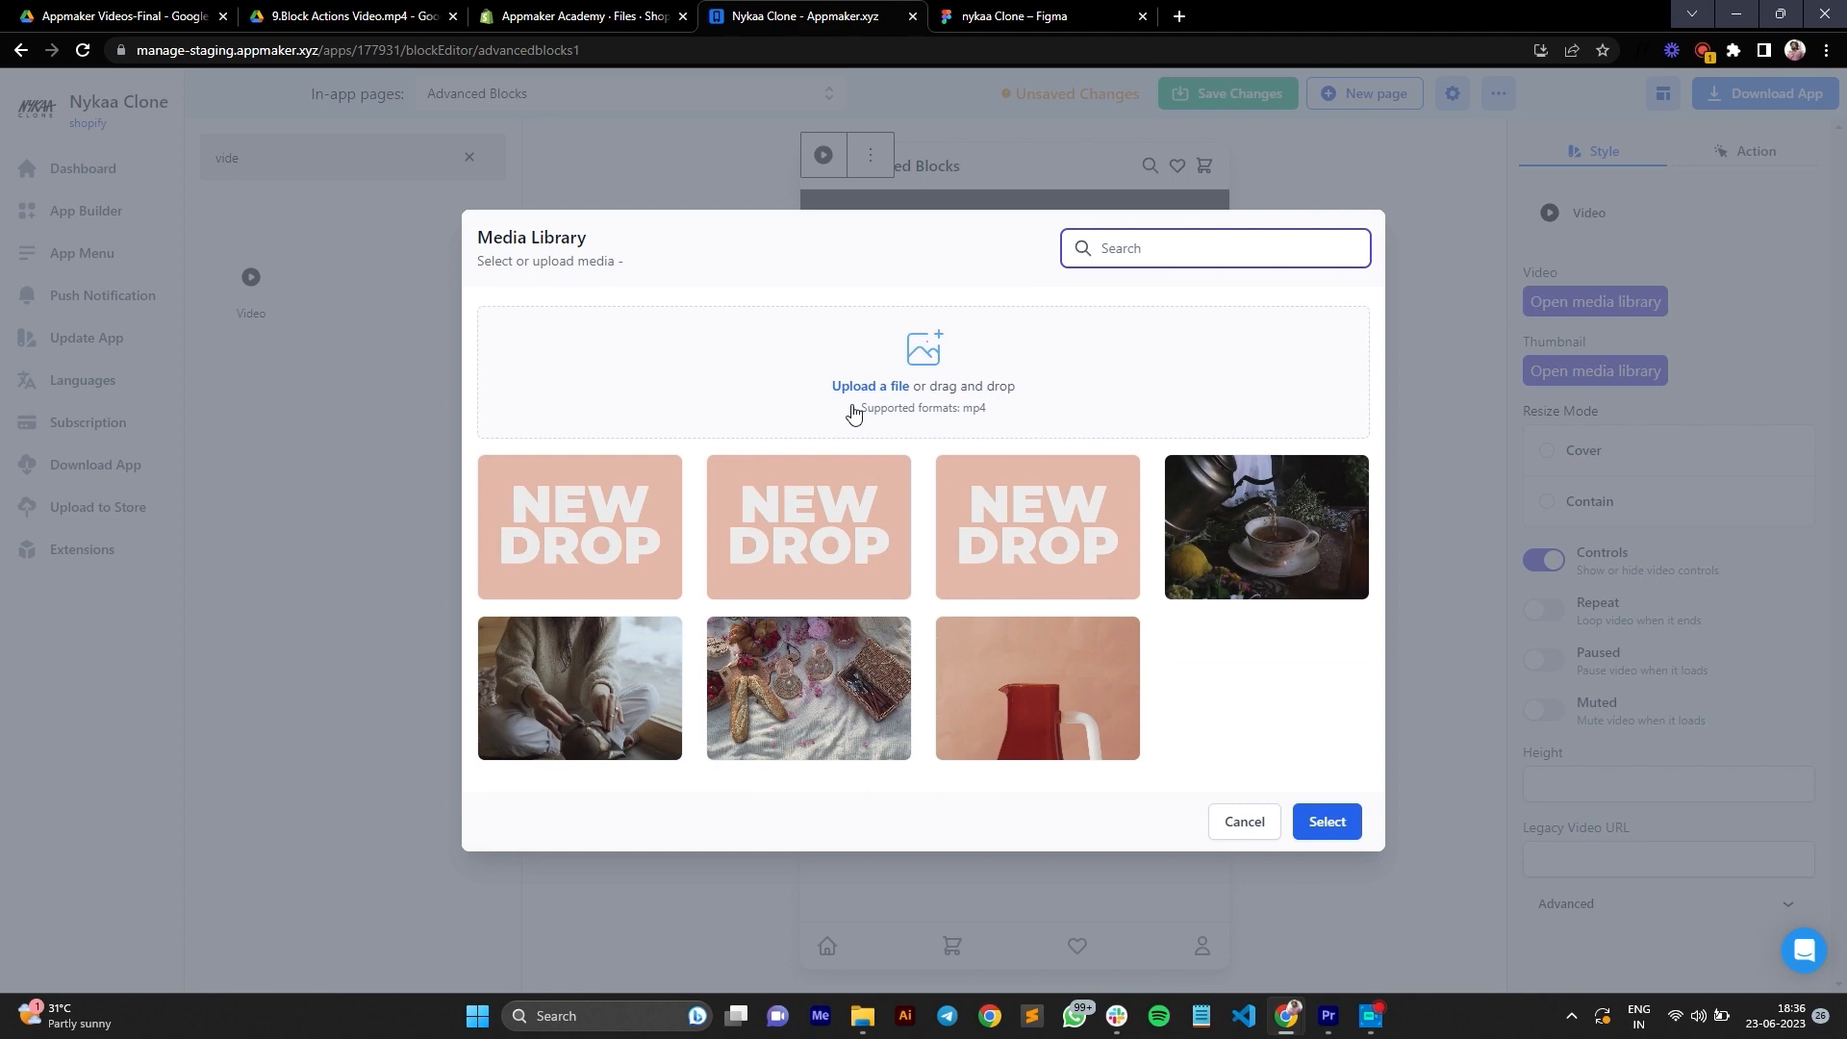
left_click(612, 534)
left_click(1315, 829)
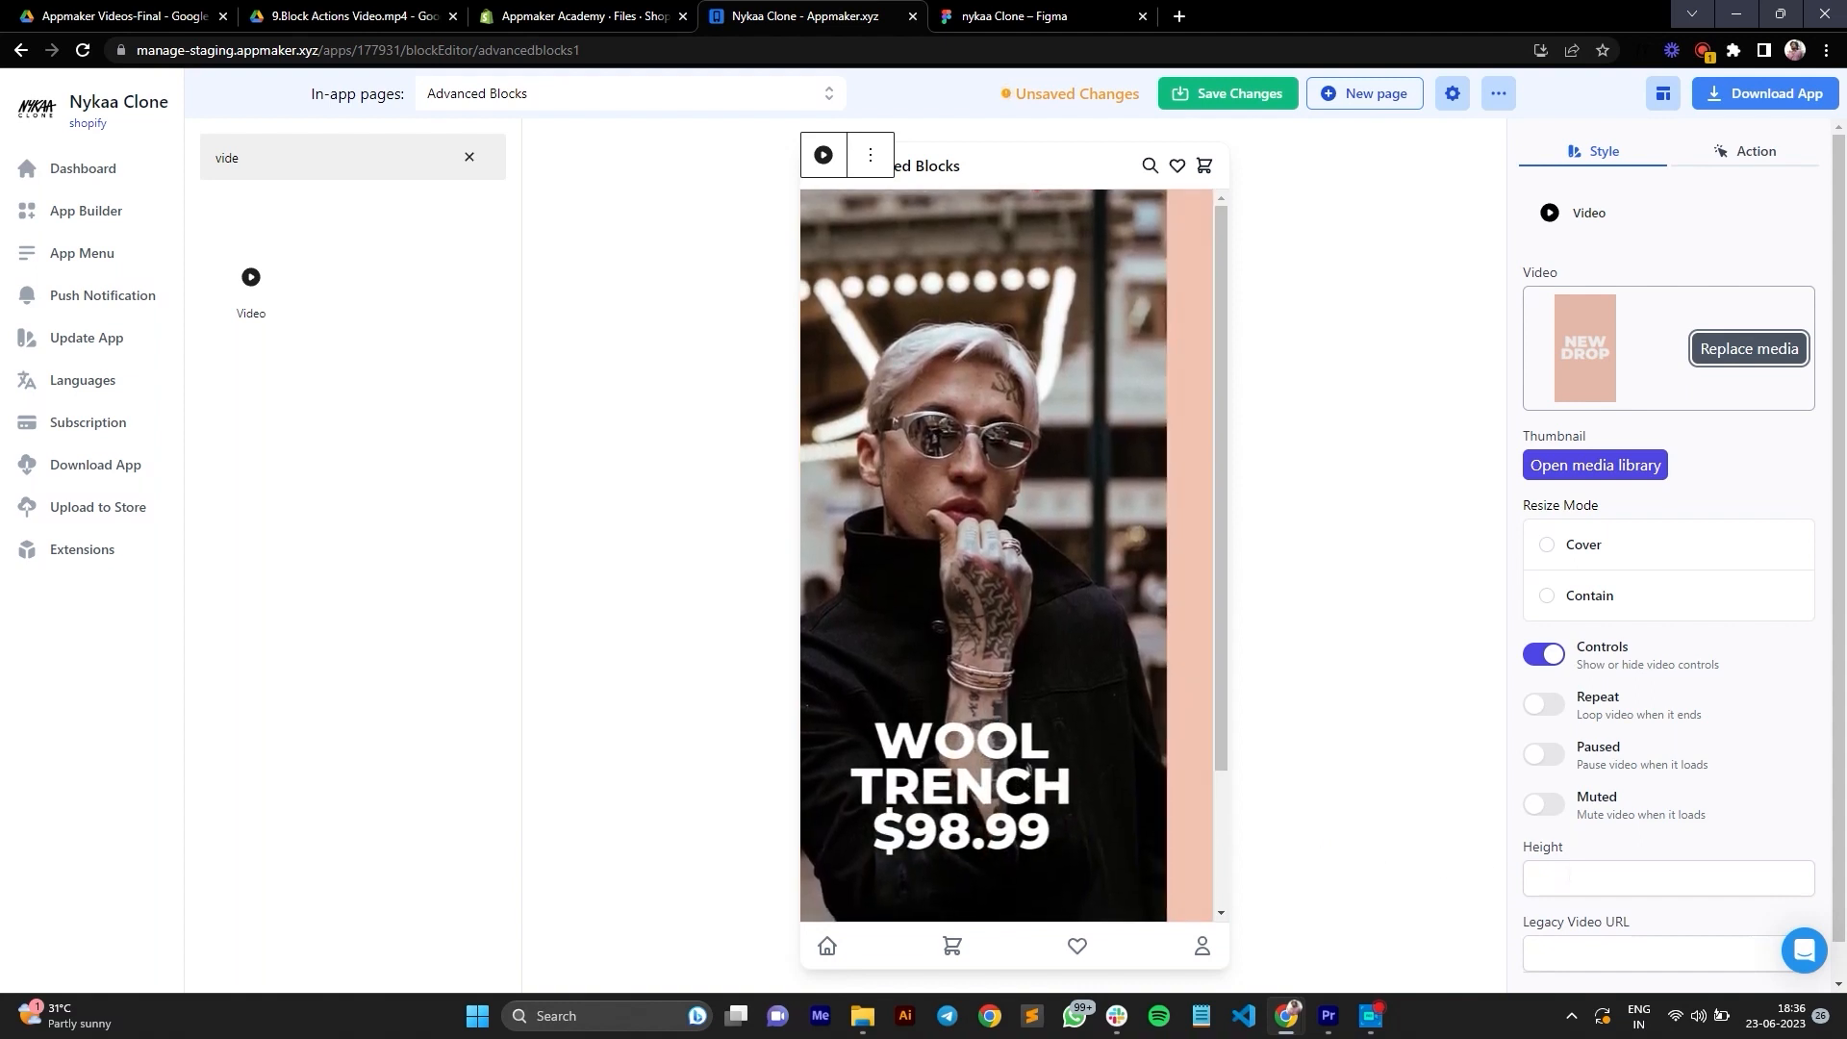
Step: Set the video block's height to 300 and its resize mode to Cover after comparing it with Contain
left_click(1560, 875)
type("300")
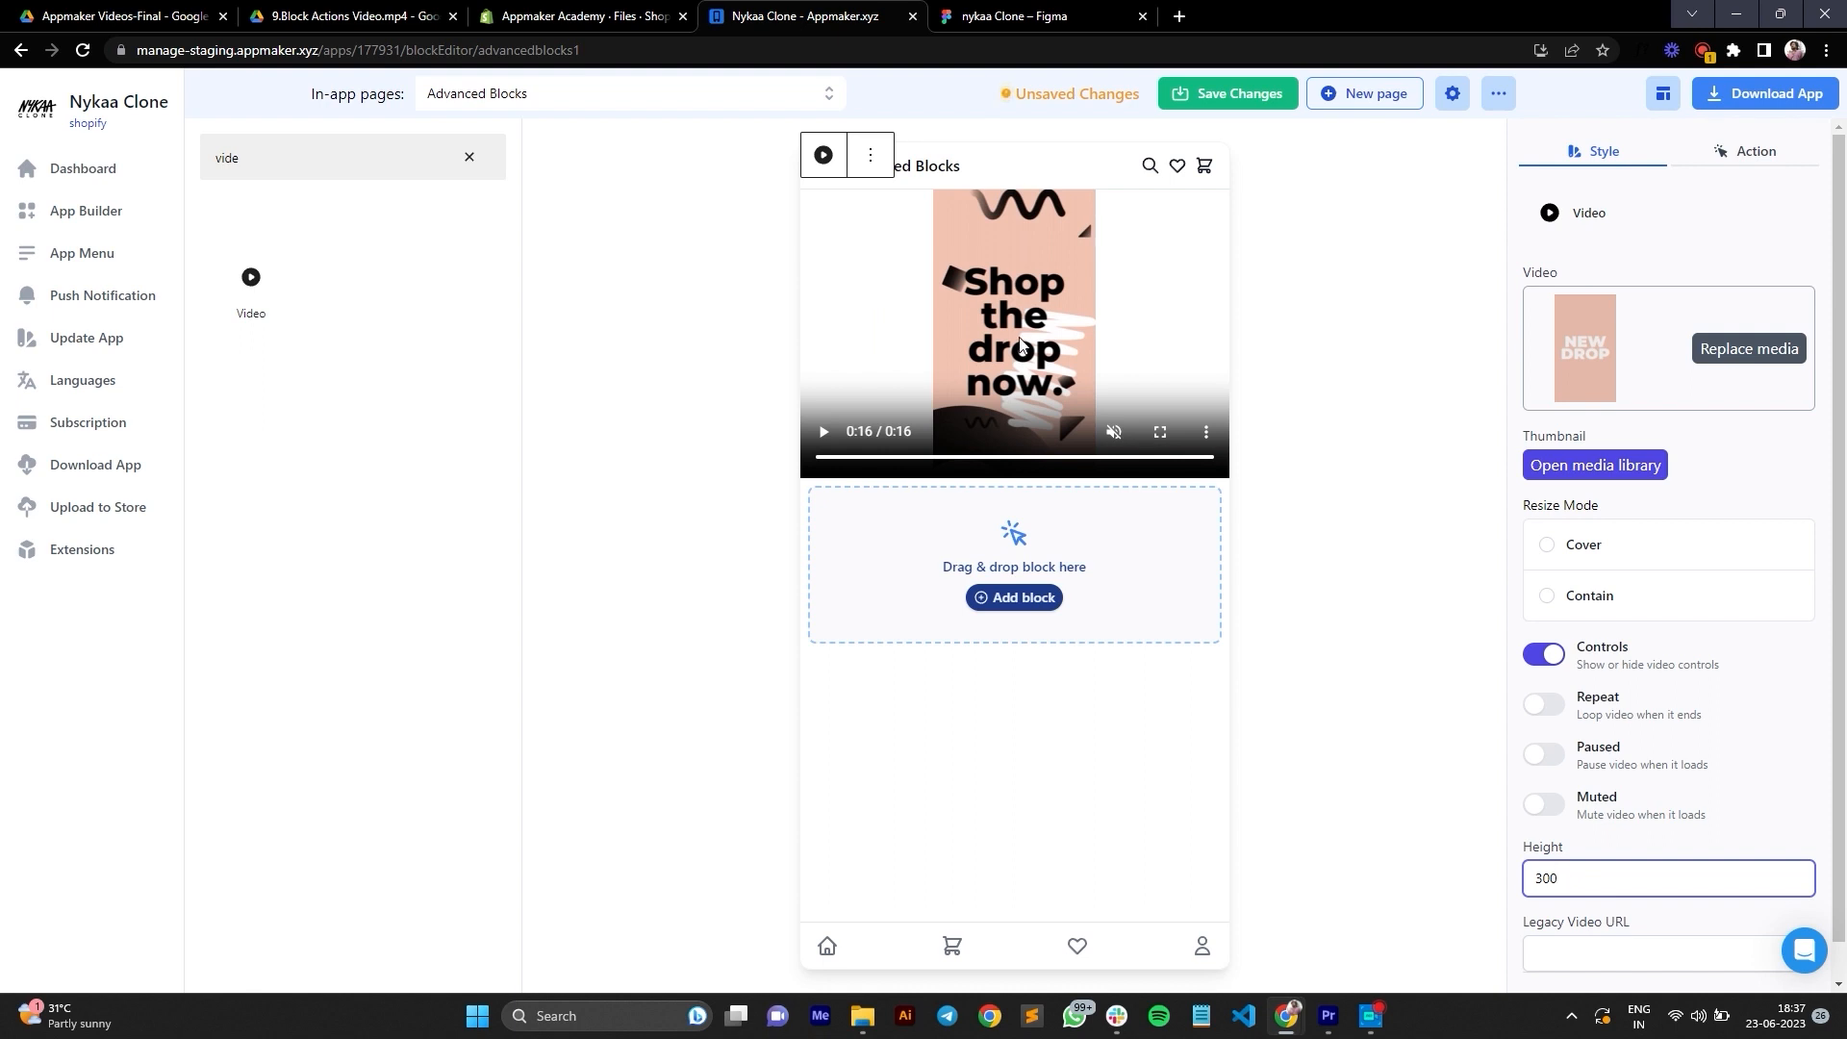
left_click(1547, 547)
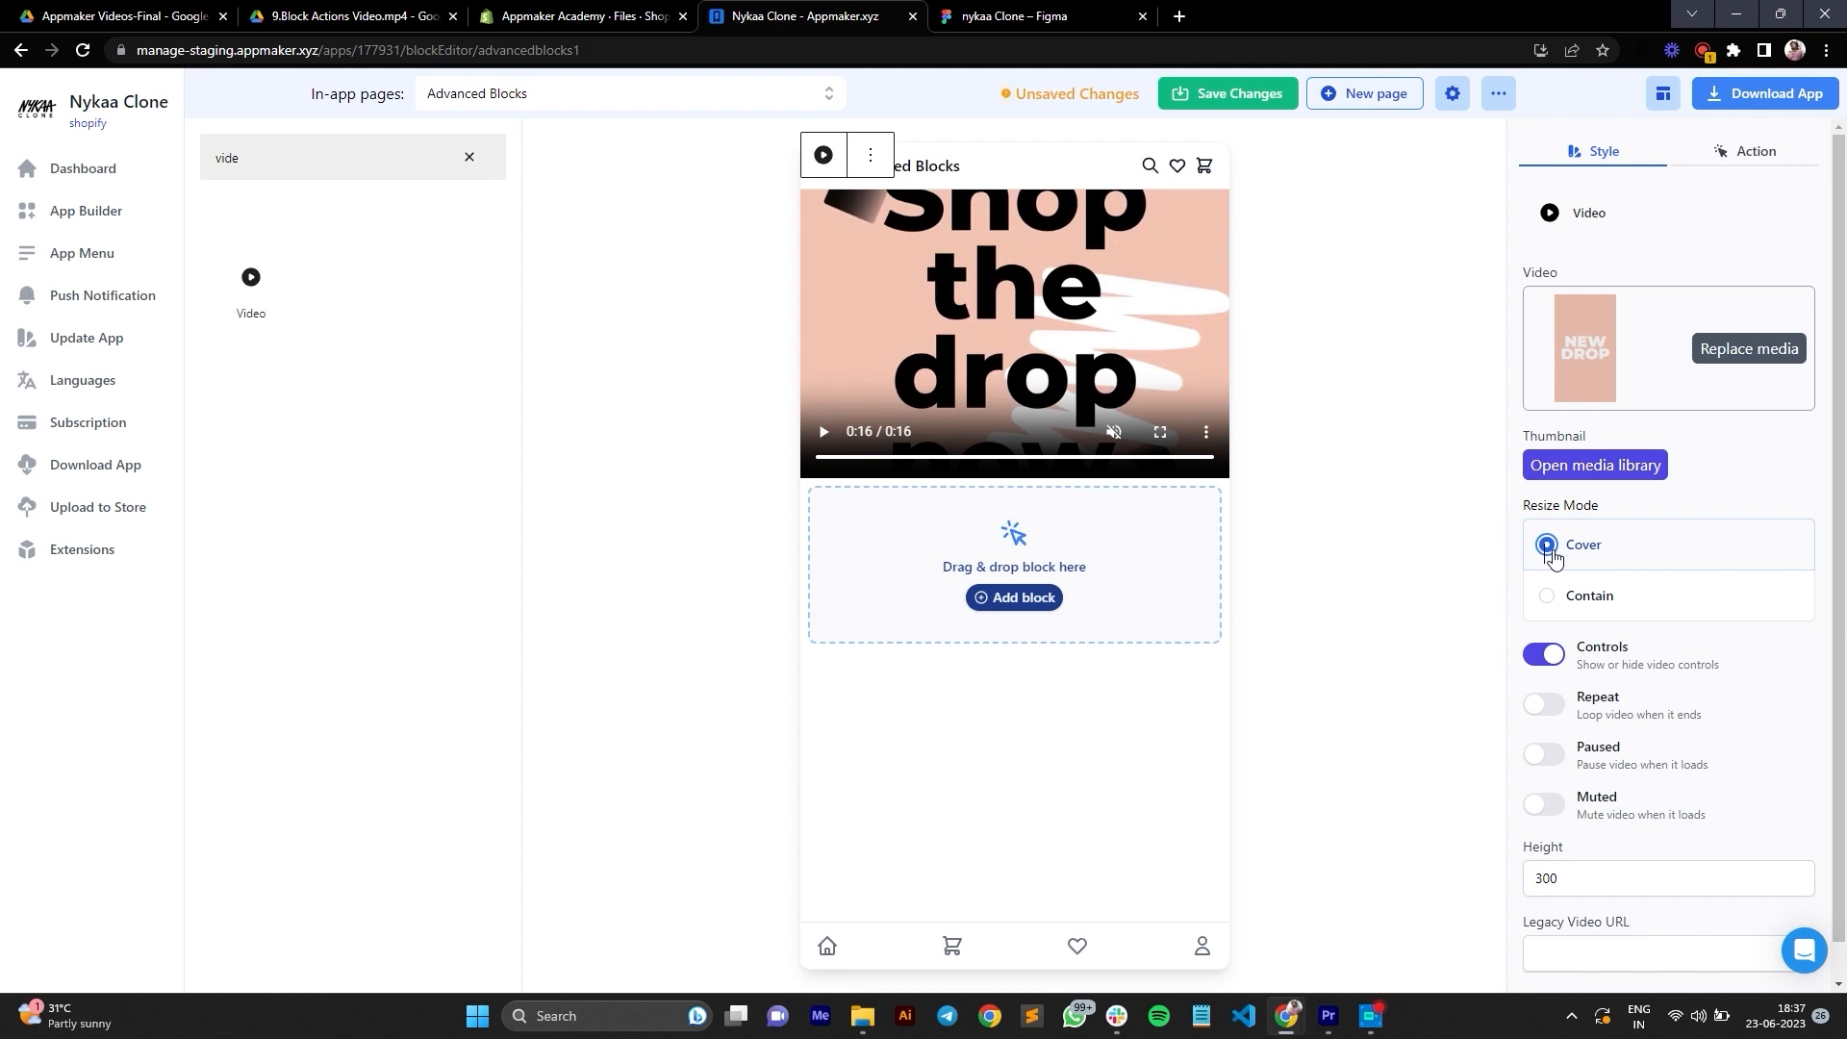
left_click(1546, 596)
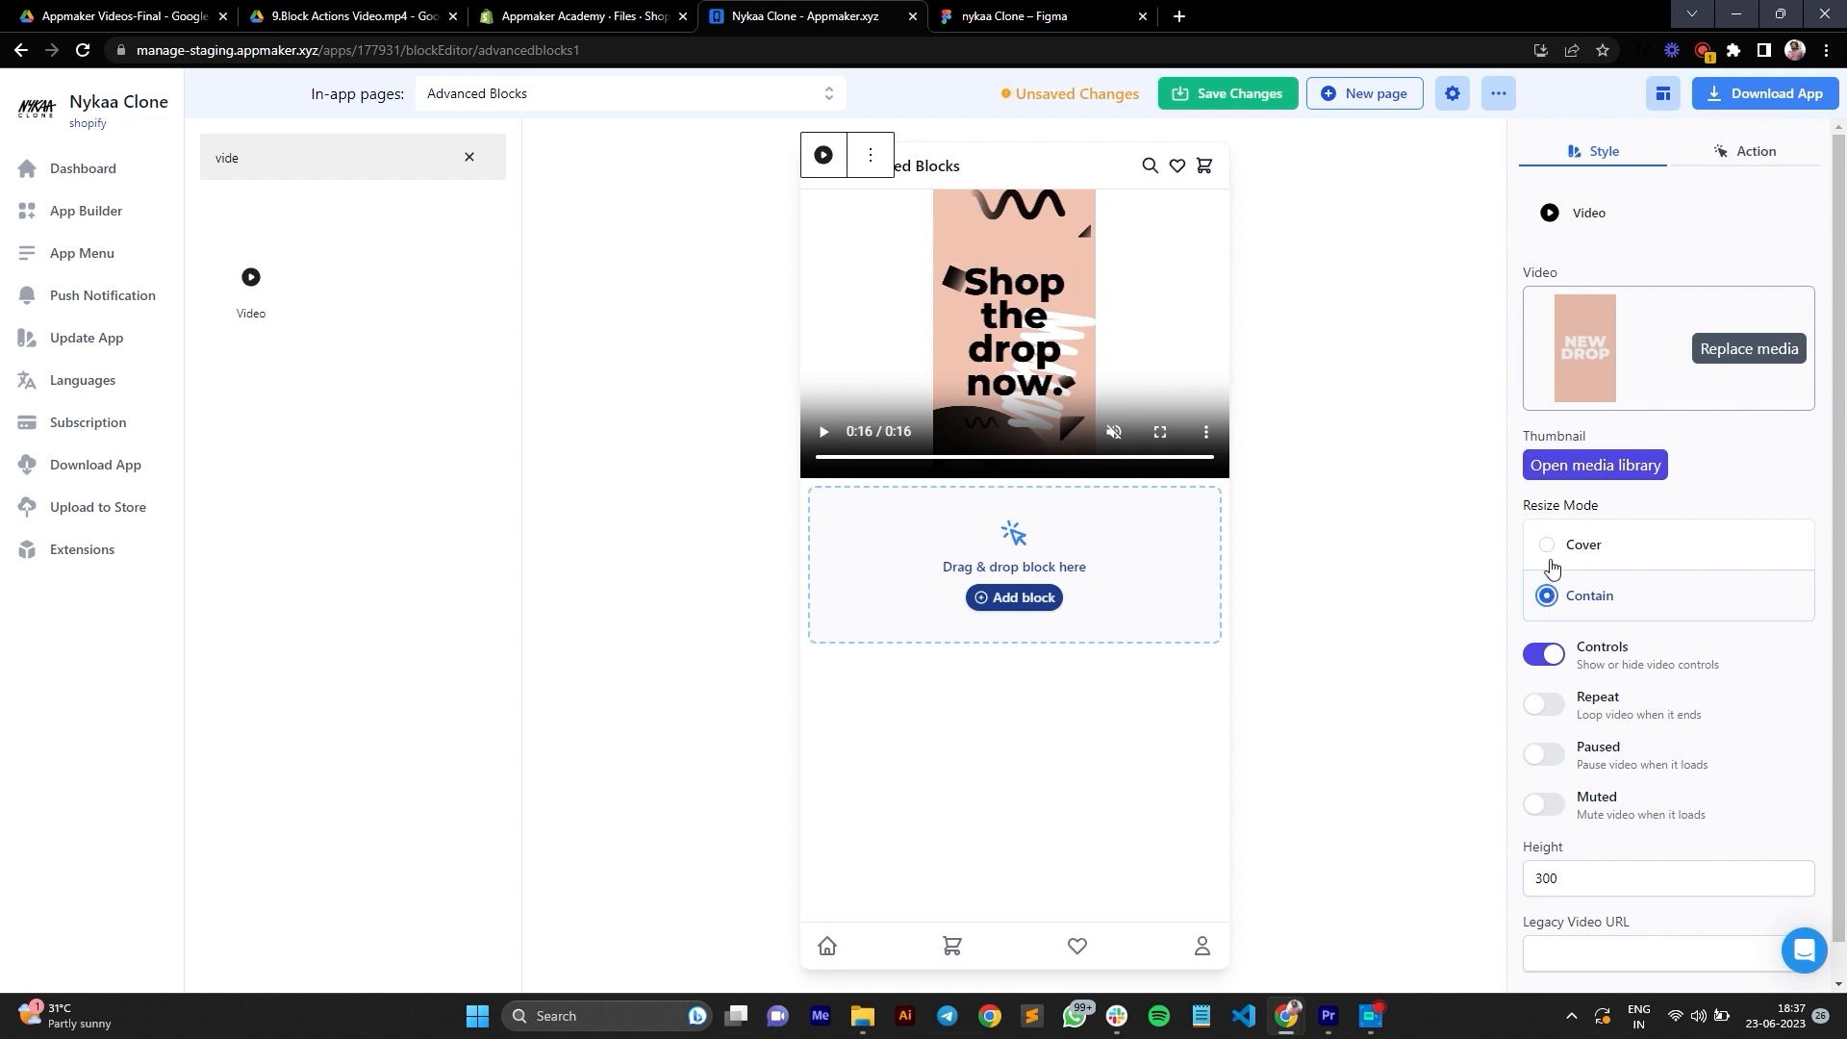
left_click(1549, 549)
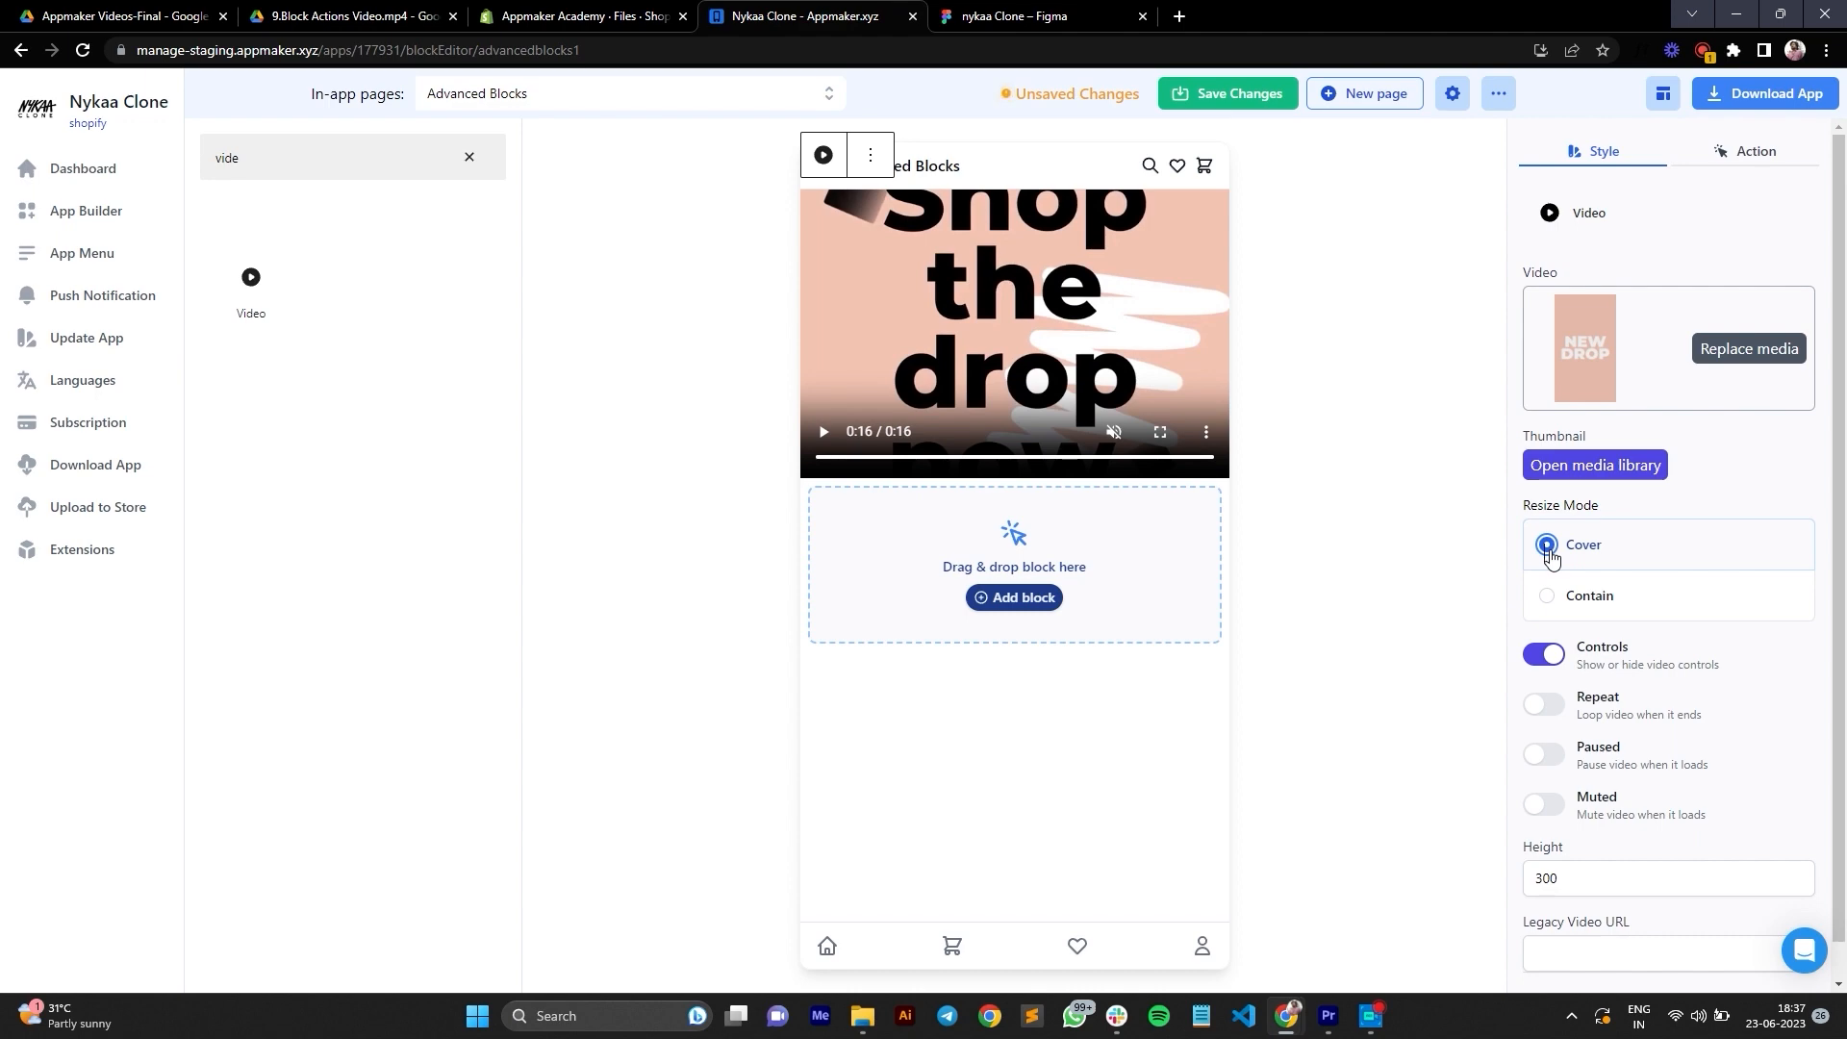
Step: Set the video's thumbnail to the "Introduction to App Menu" image from the media library
left_click(1591, 465)
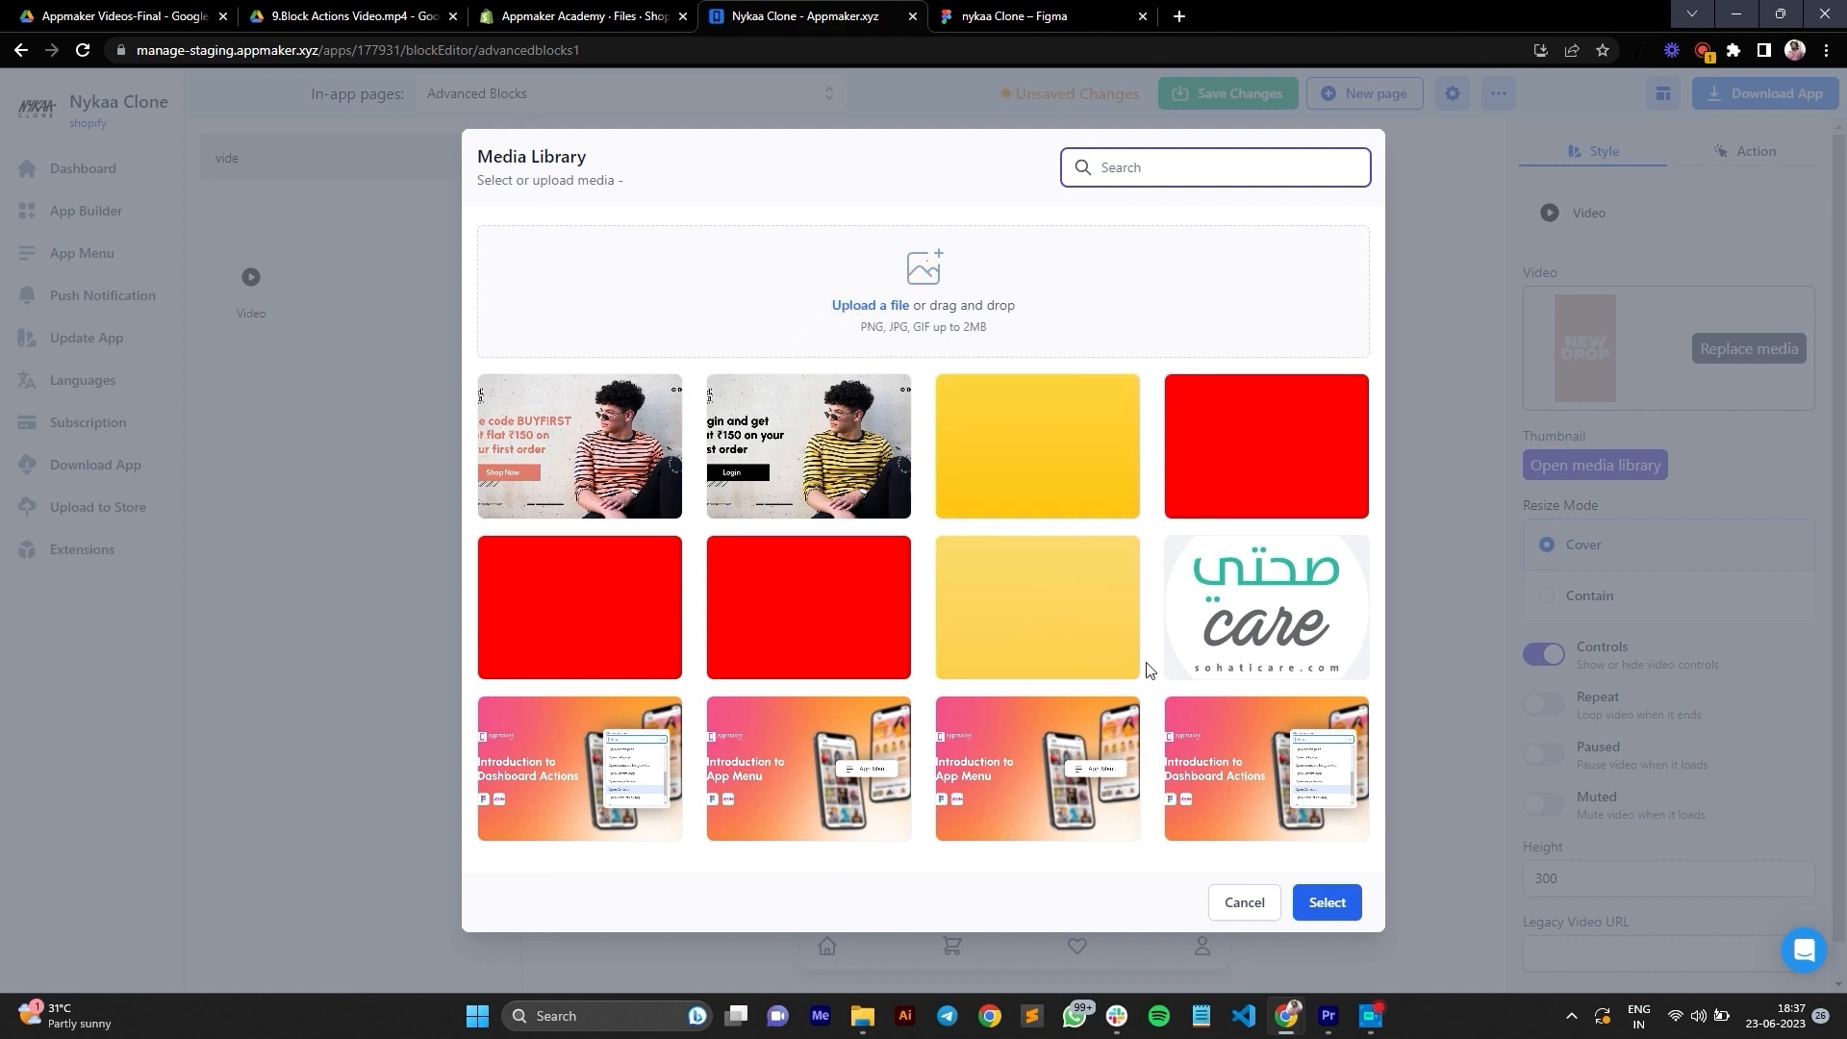
left_click(1090, 756)
left_click(1328, 902)
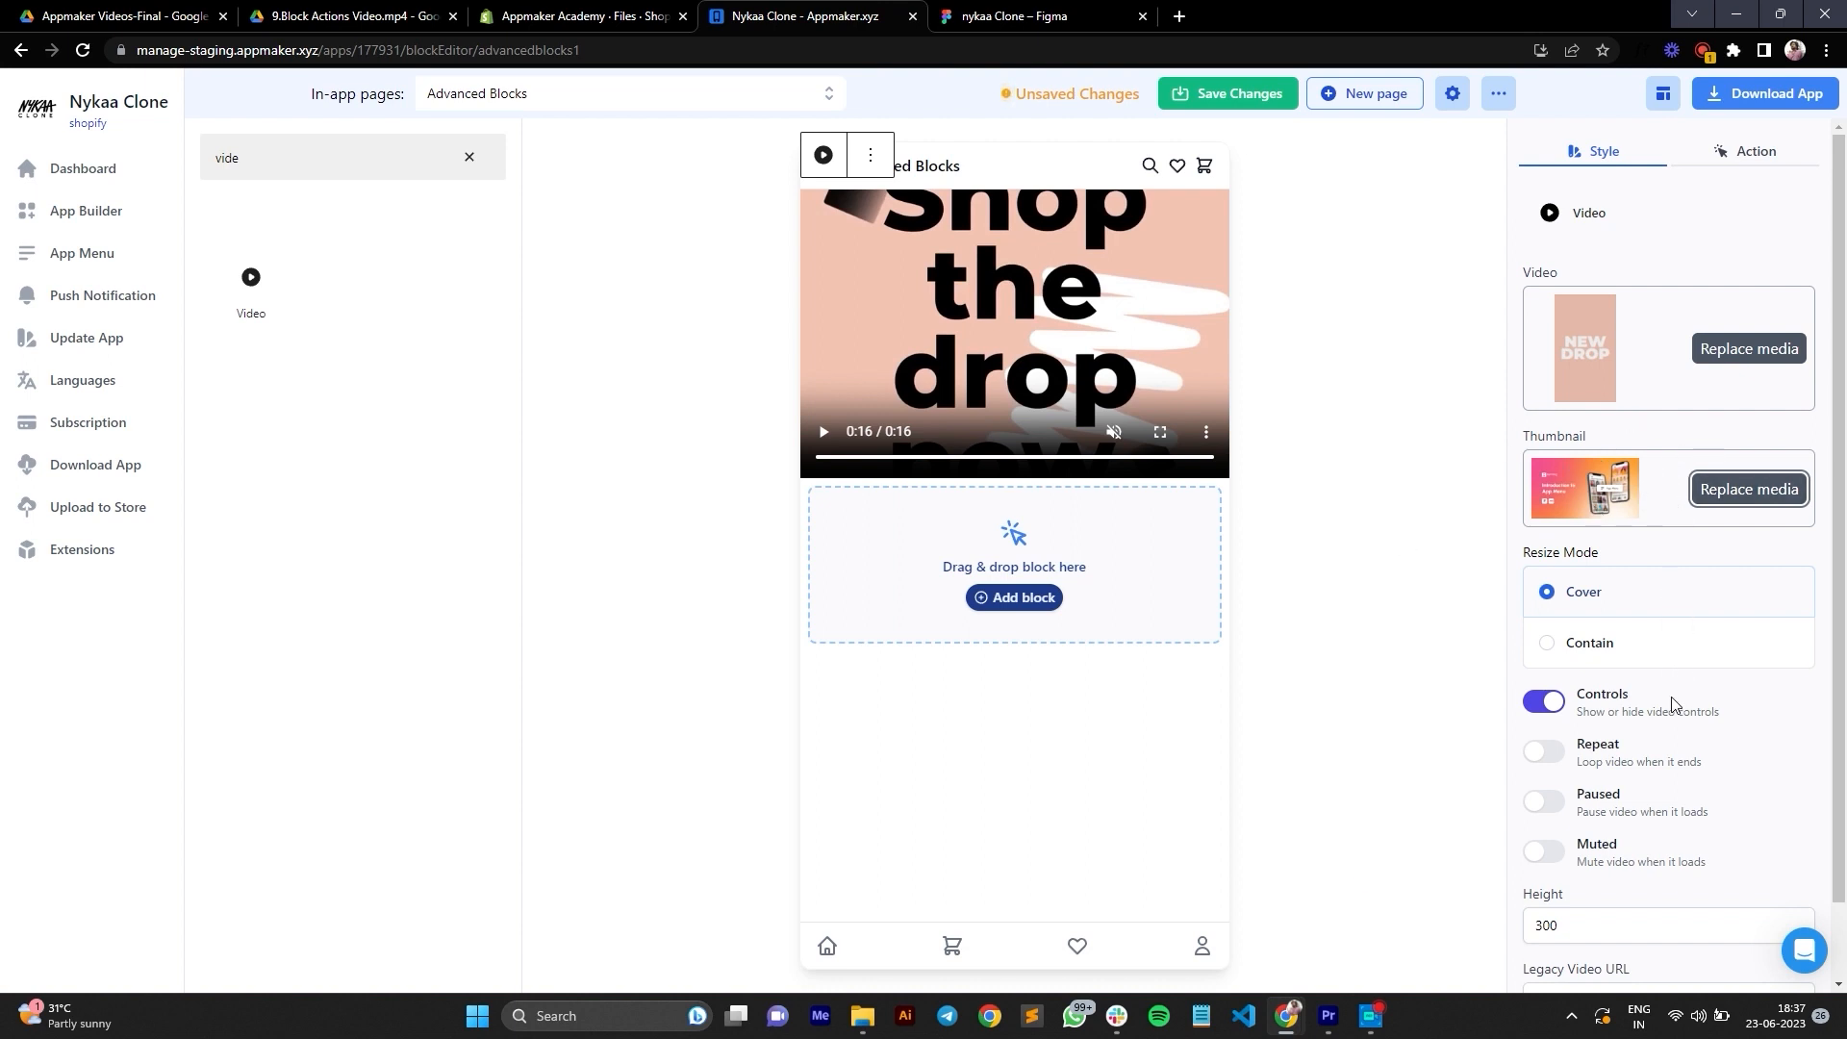
Step: Turn off the video's Controls and turn on Repeat, Paused and Muted
left_click(1543, 702)
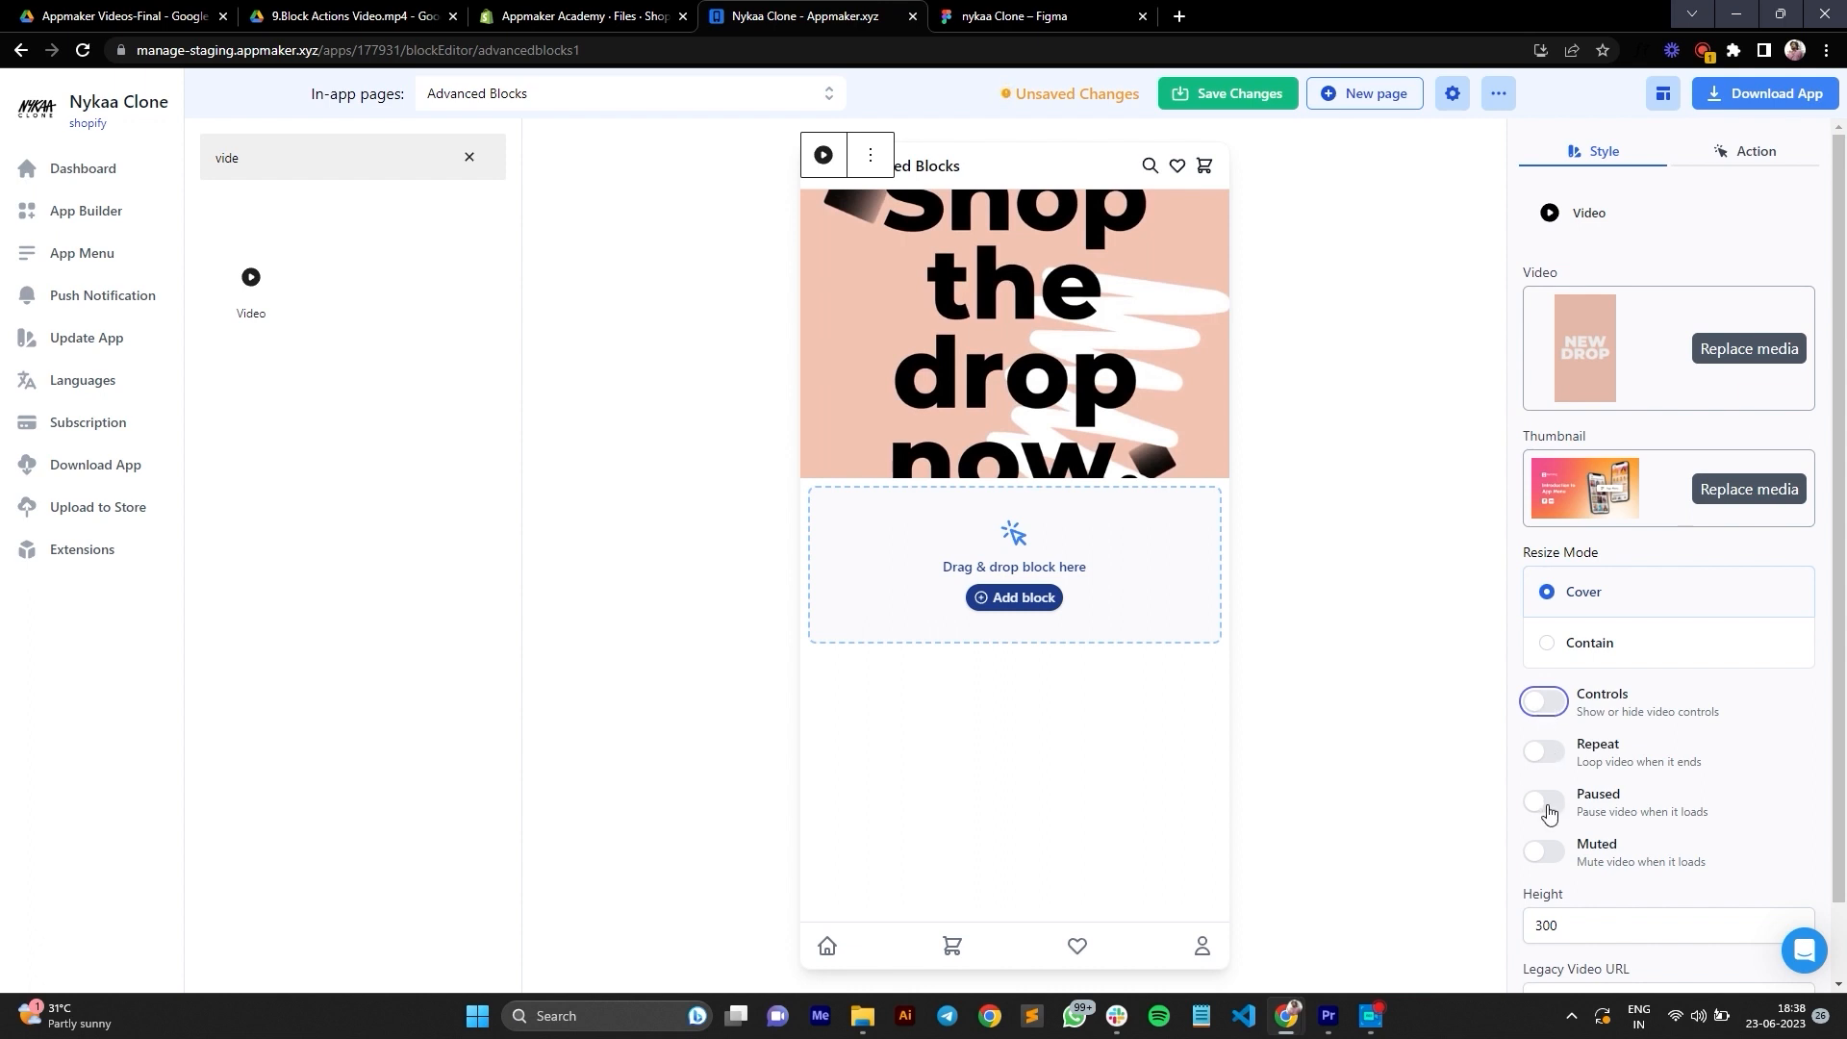
left_click(1545, 752)
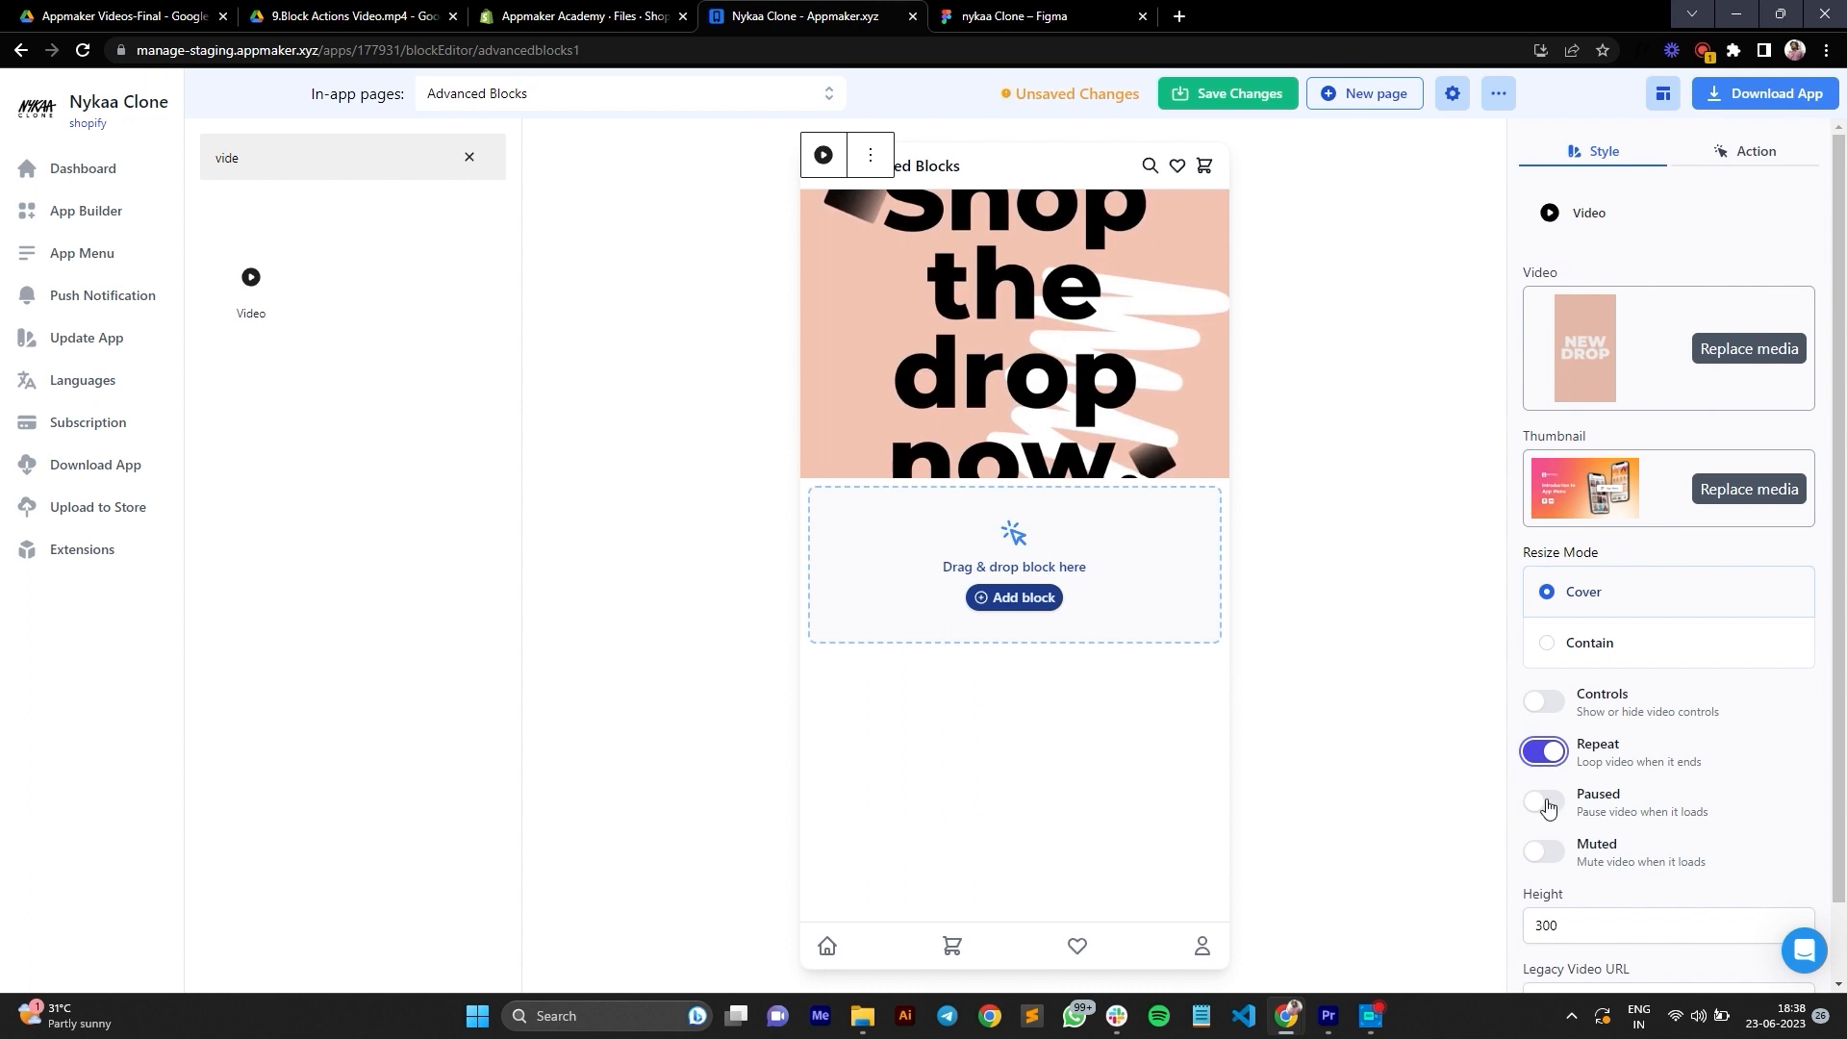
left_click(1546, 803)
left_click(1541, 852)
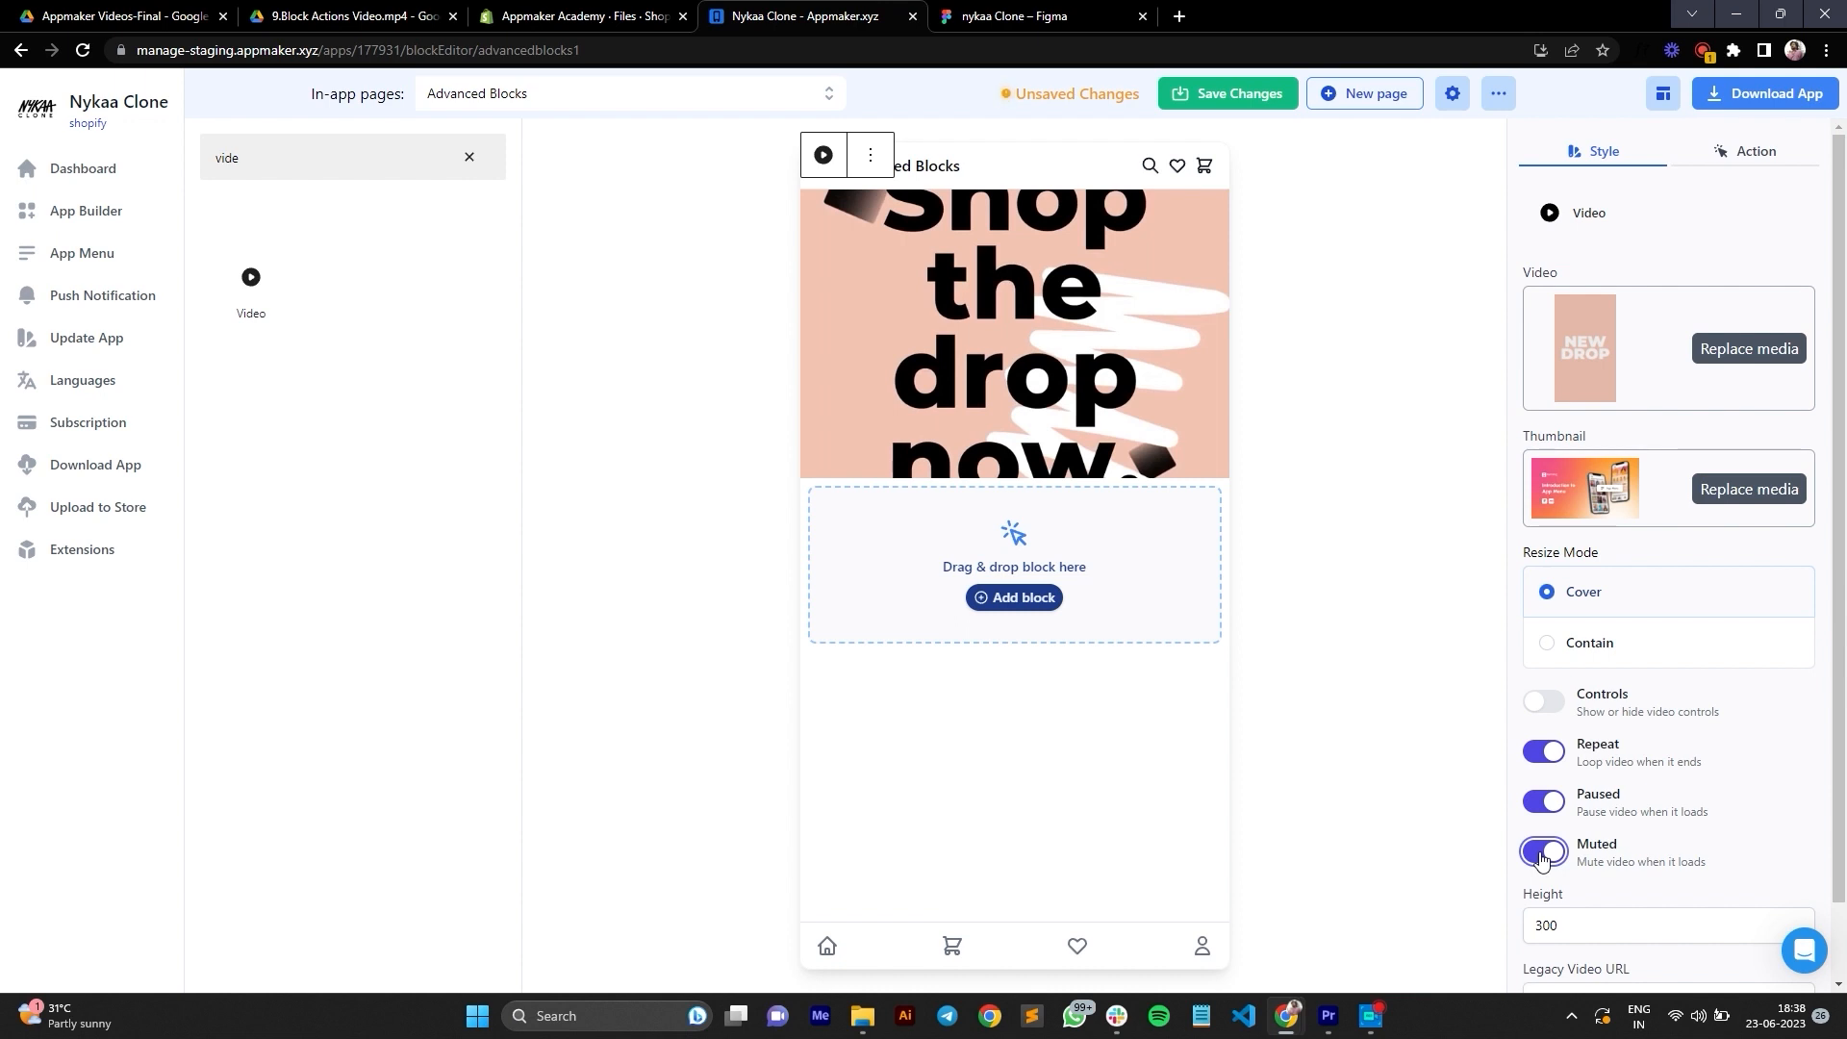
Step: Search the blocks for "count" and add a Countdown Timer block below the video
left_click(468, 158)
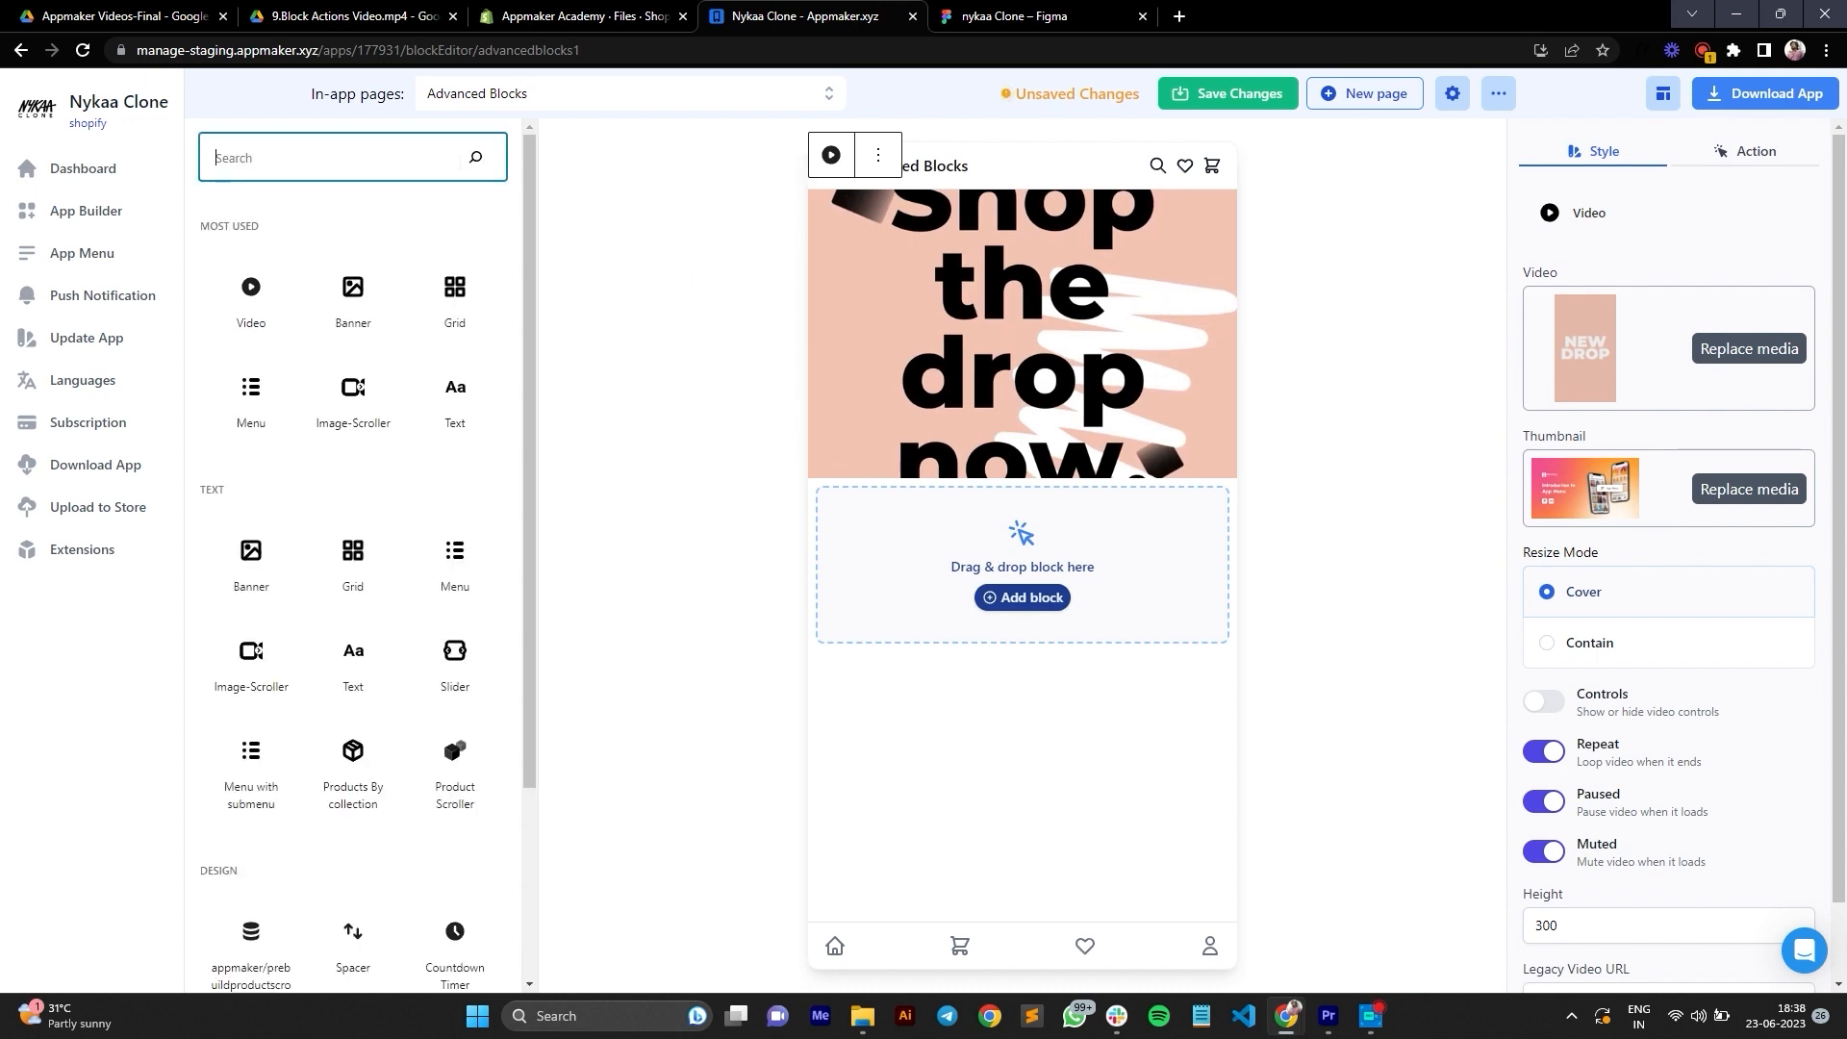
type("coun")
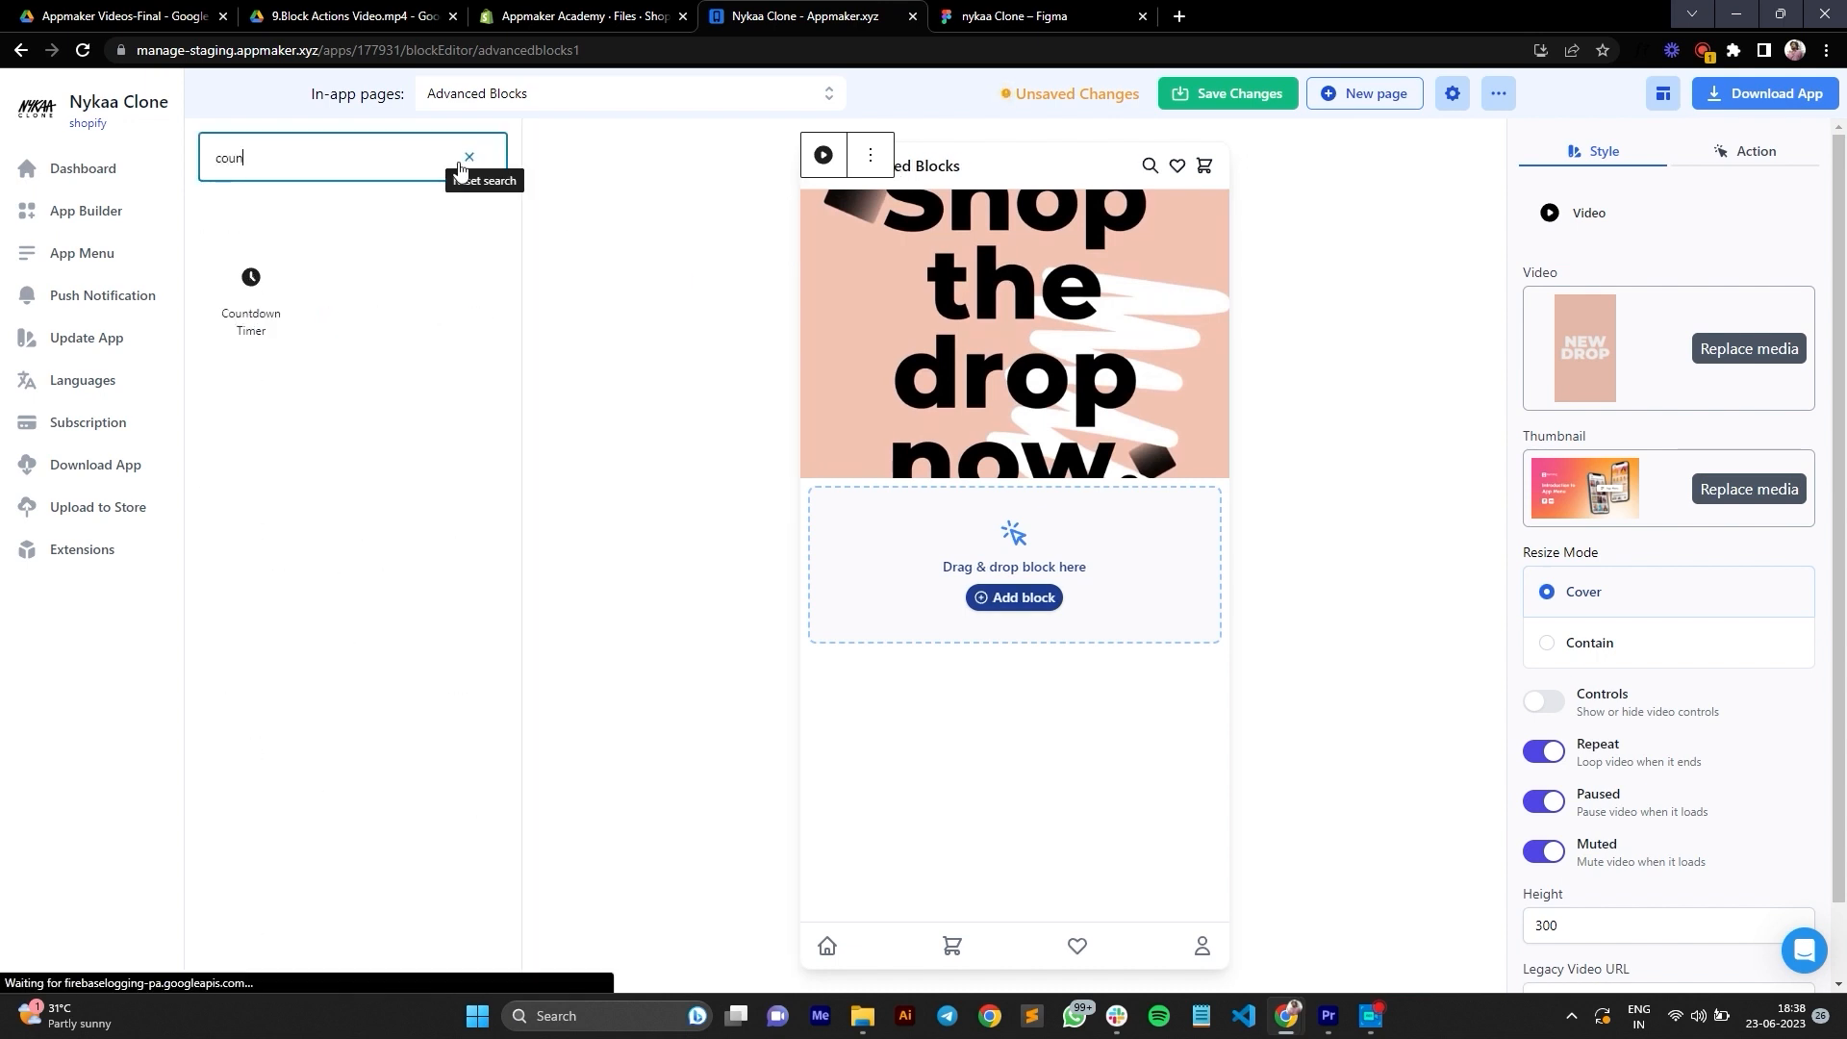
type("t")
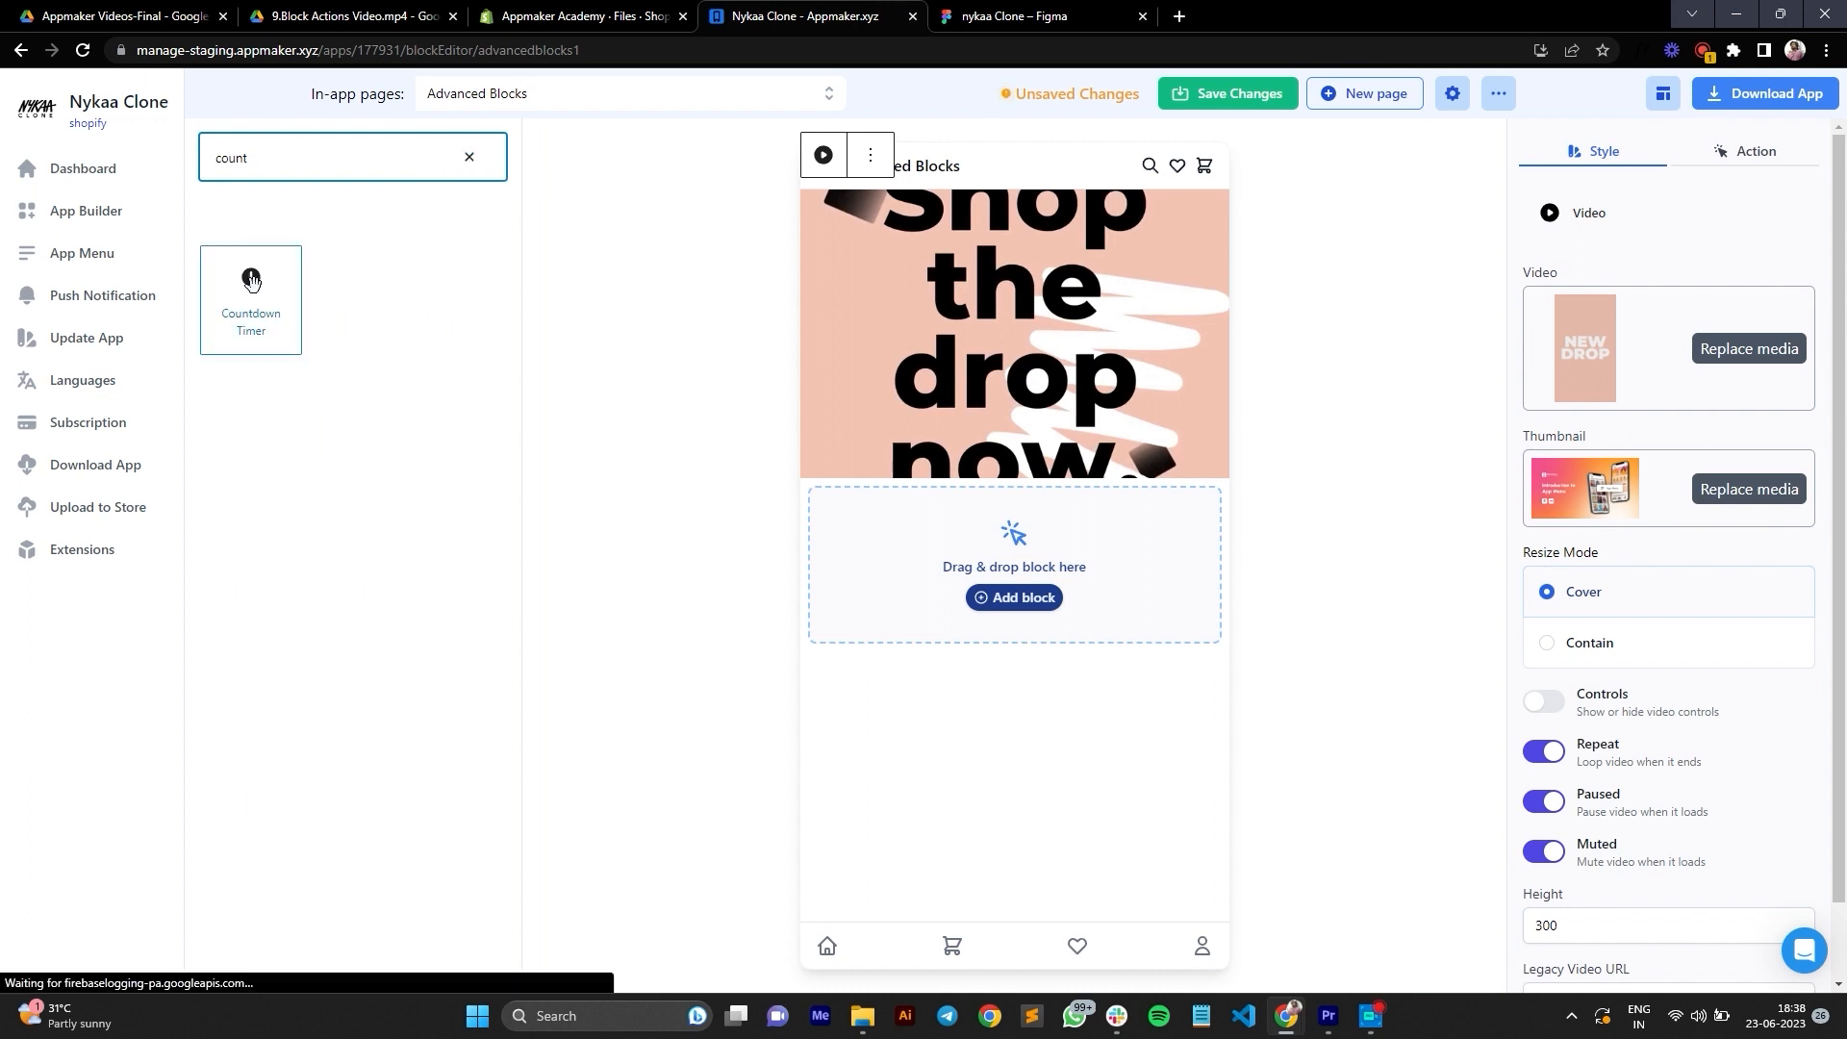
left_click_drag(252, 289, 974, 551)
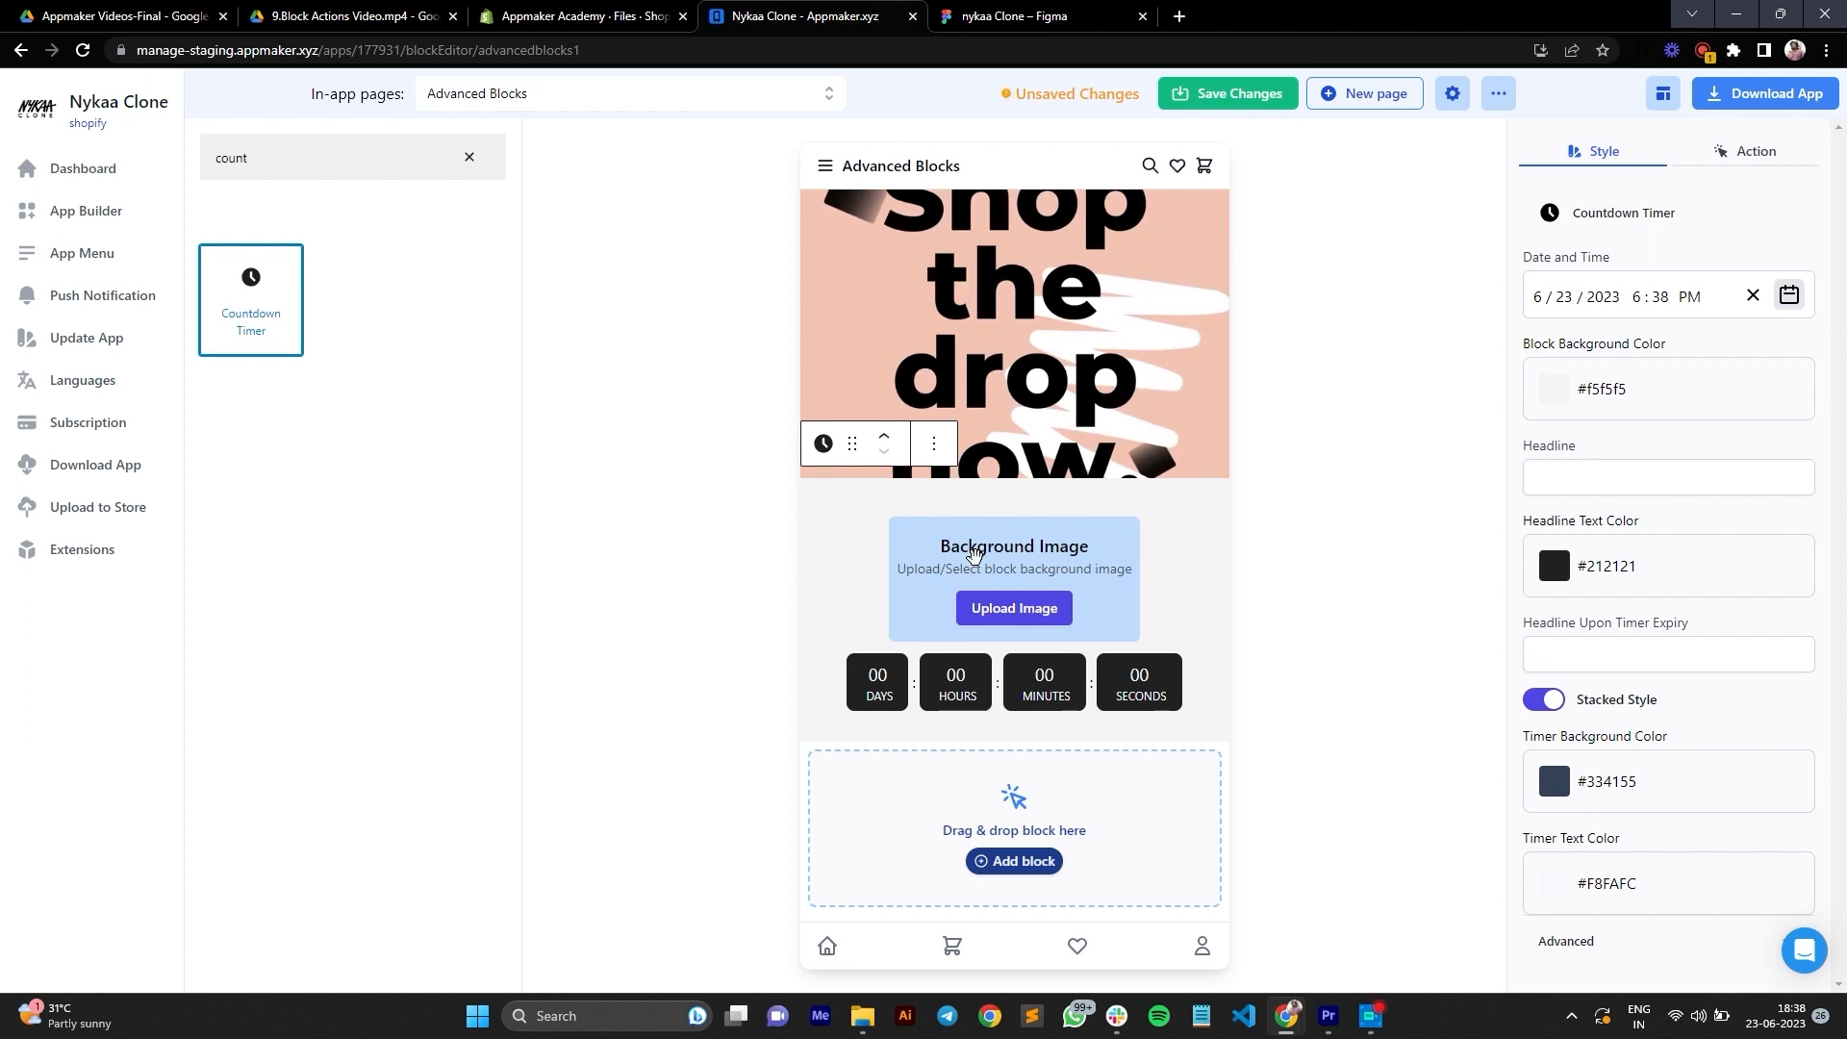
Step: Give the countdown timer the yellow Black Friday Sale background image and set its date to June 24, 2023
left_click(994, 615)
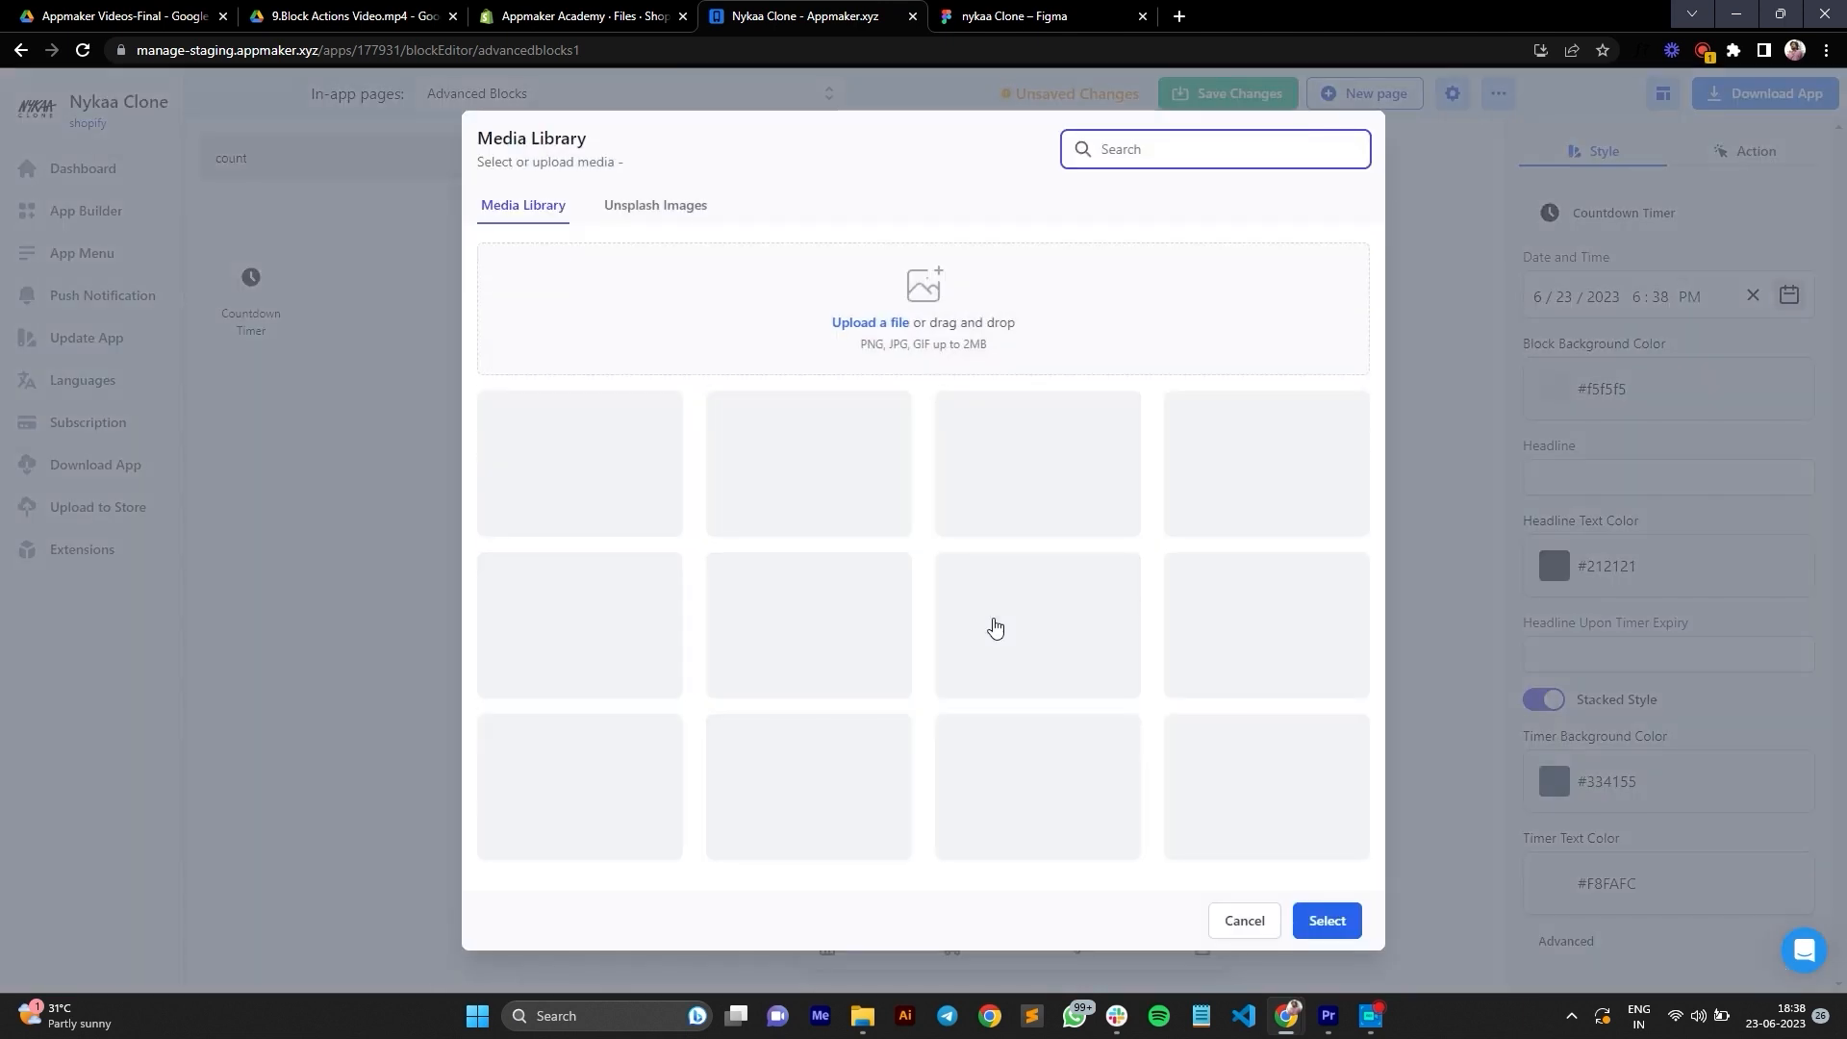
left_click(1045, 502)
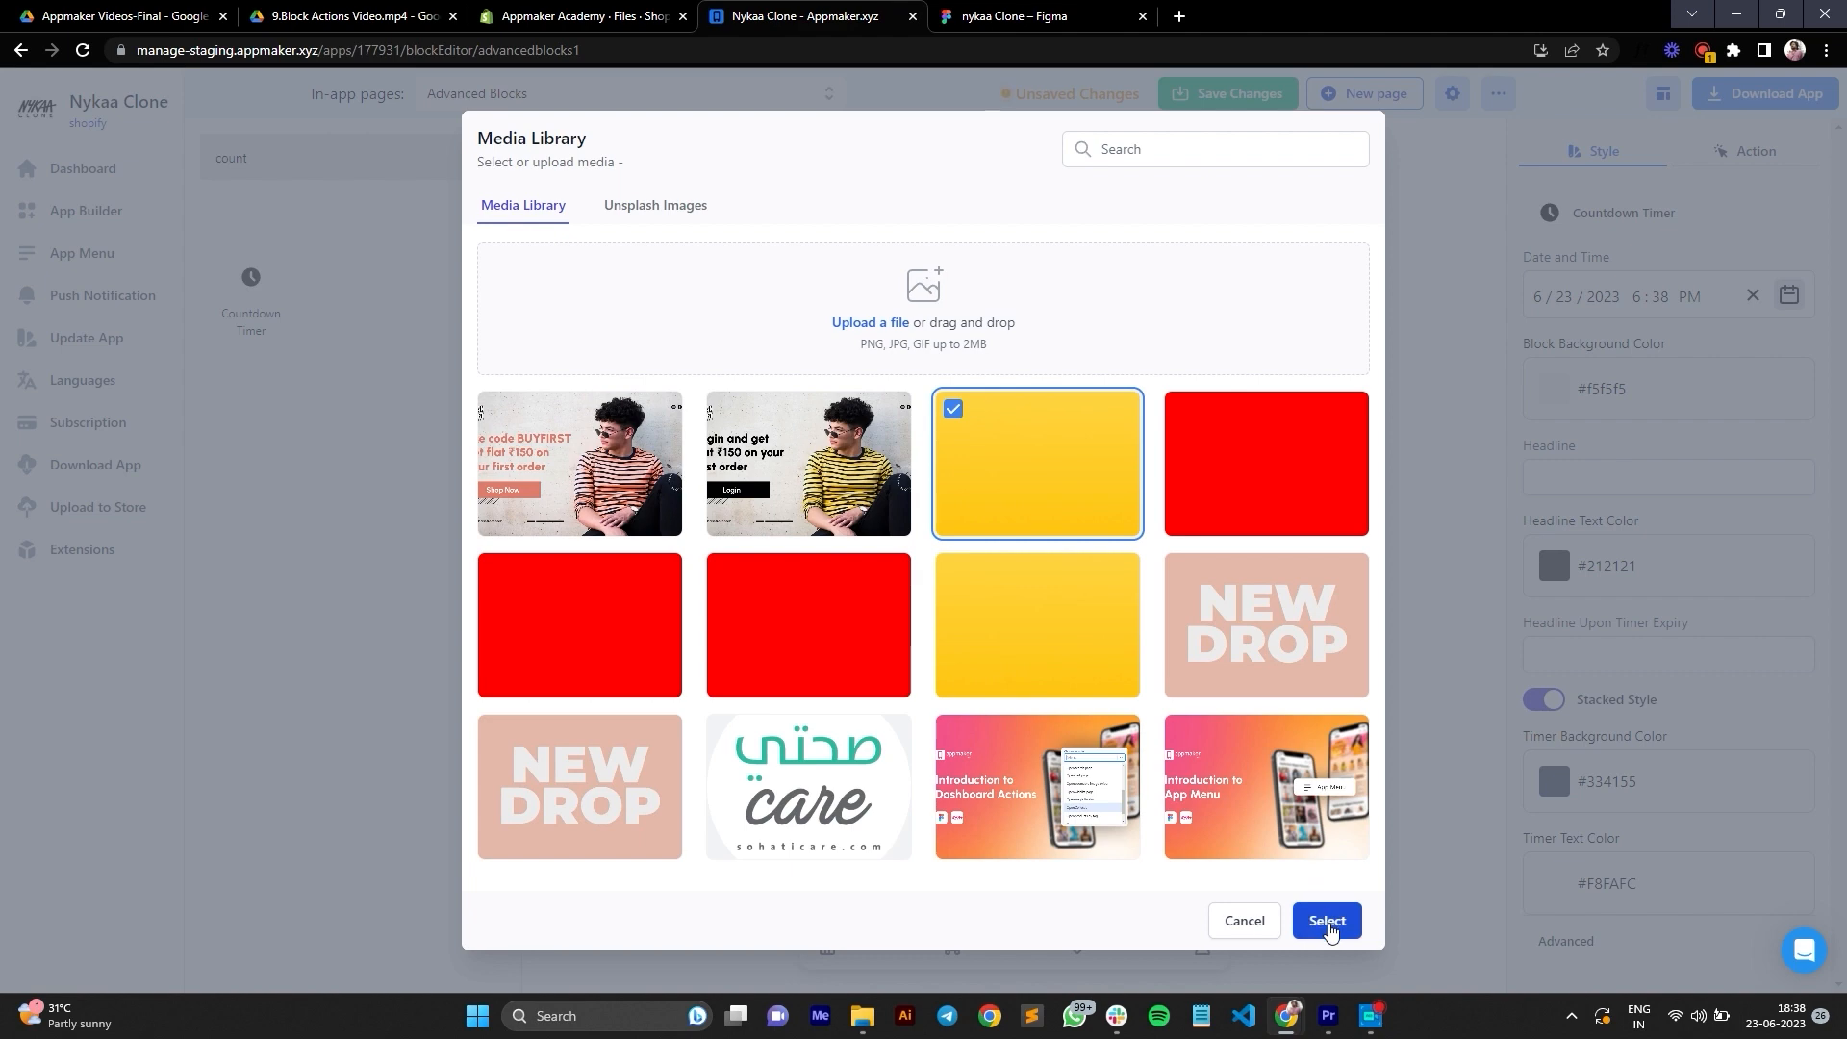
left_click(1327, 919)
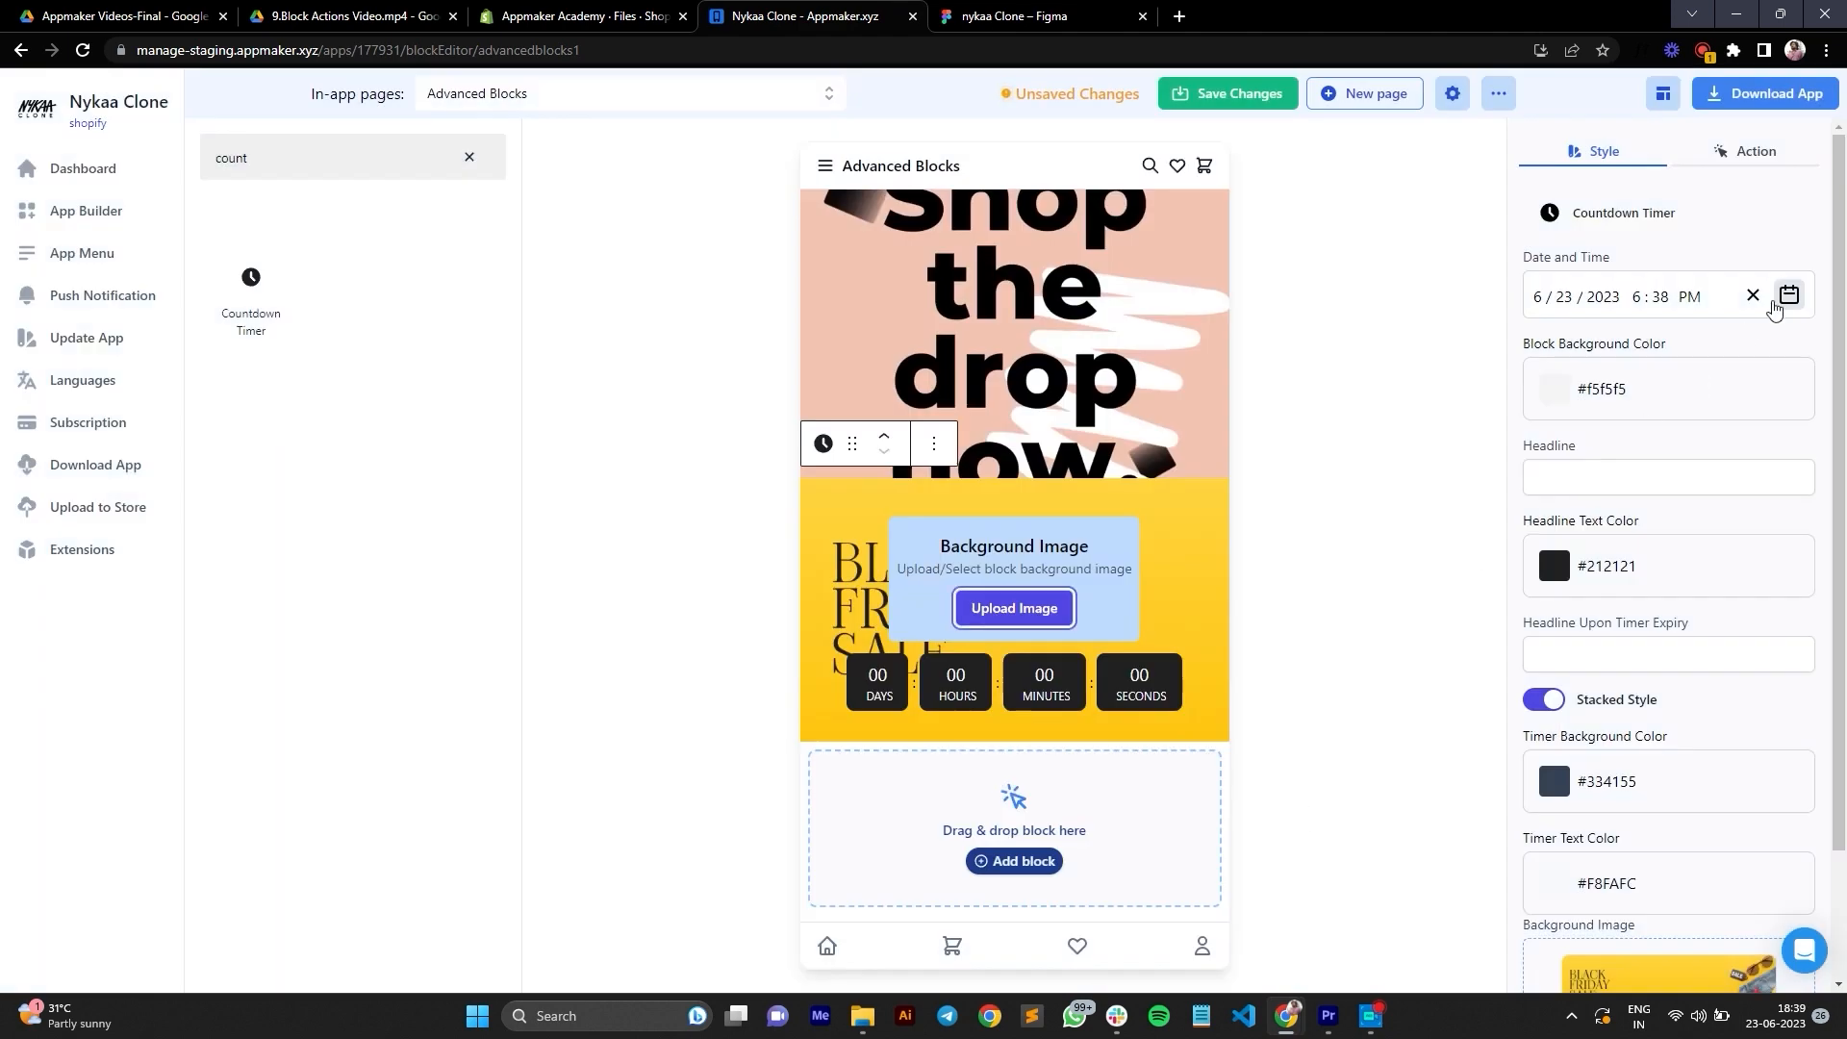
left_click(1788, 298)
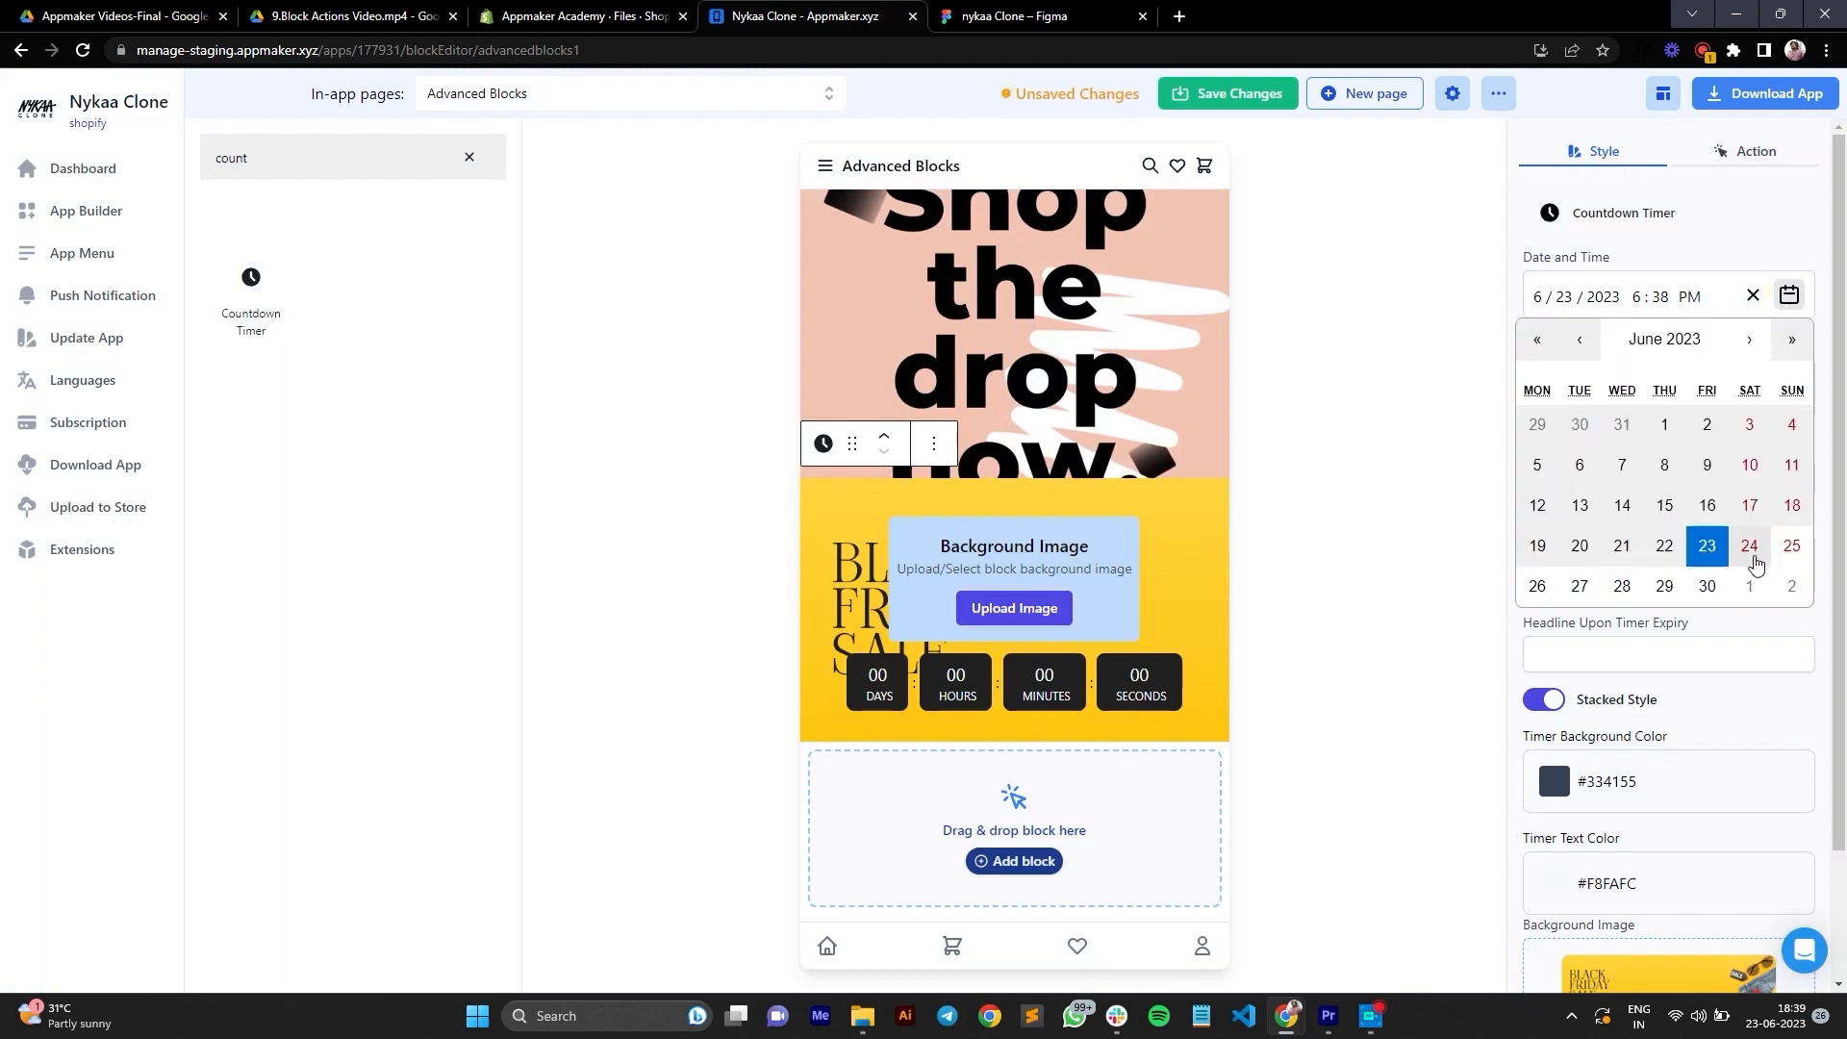
left_click(1750, 548)
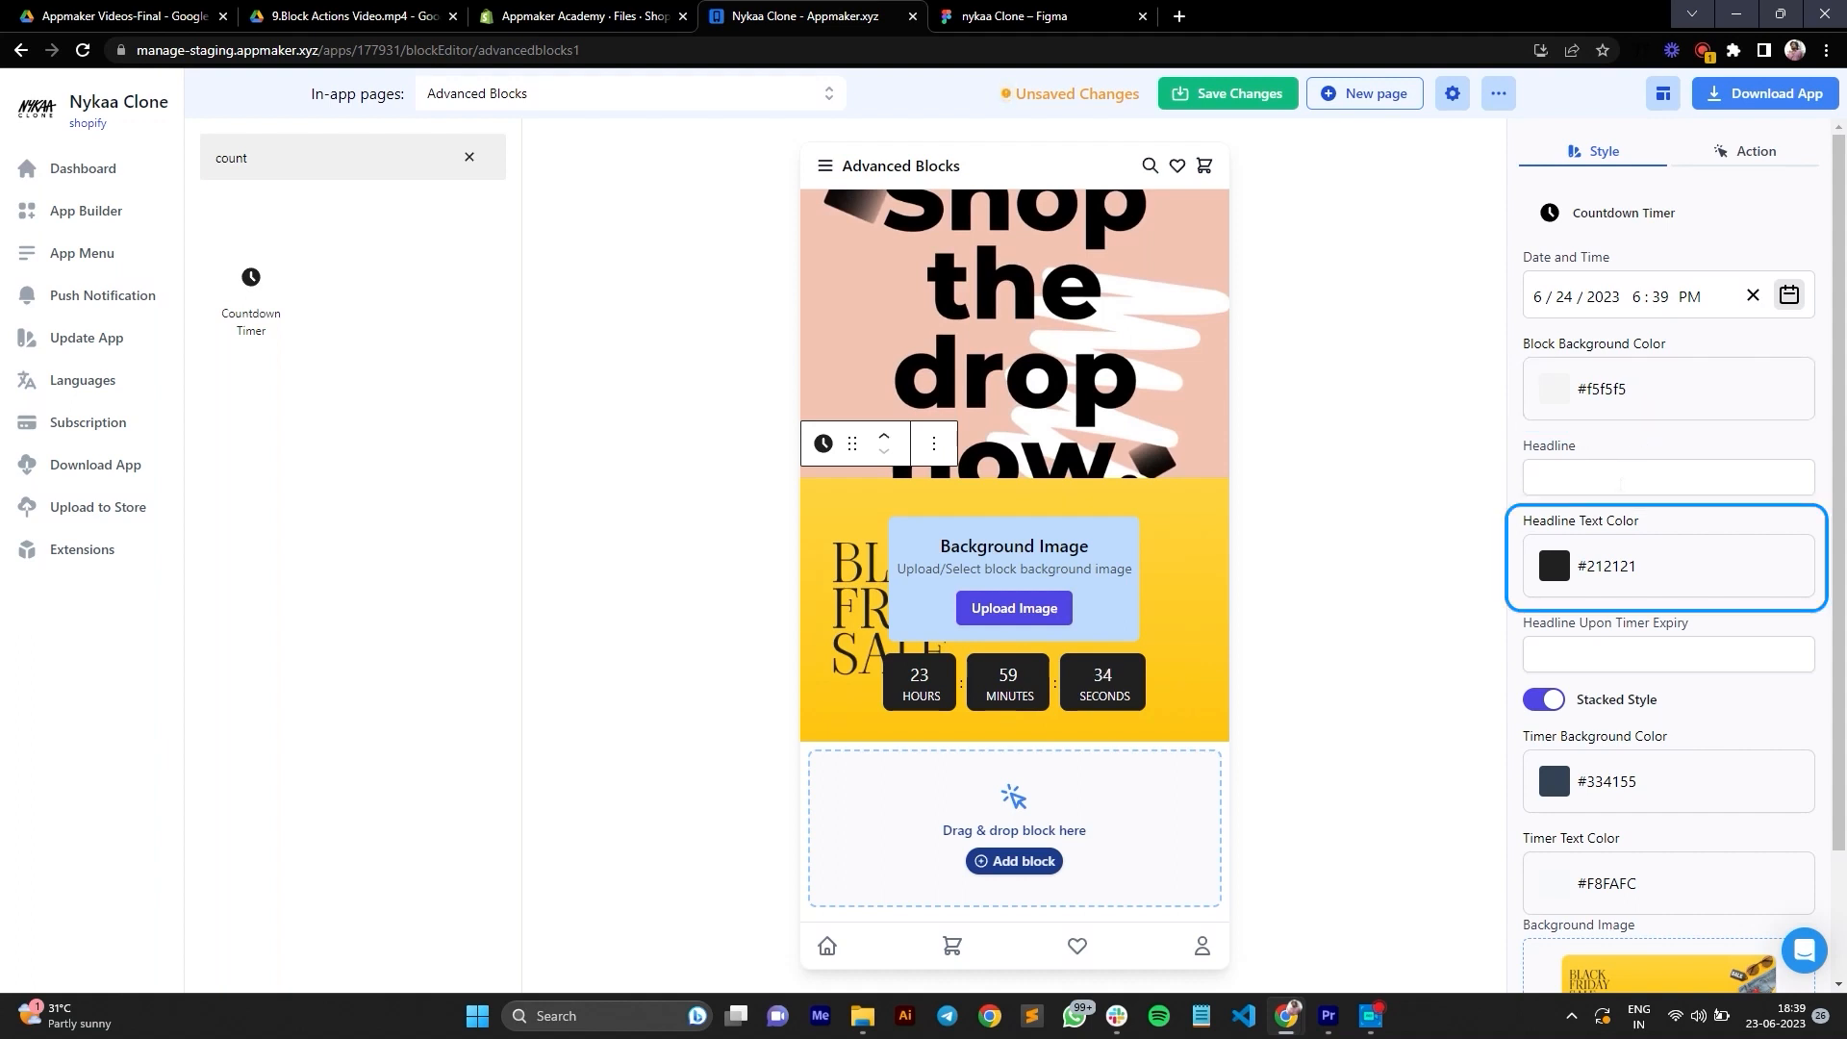
Step: Set the timer's headline to "Black Friday Sale" and its headline upon timer expiry to "Sale Ended"
left_click(1620, 481)
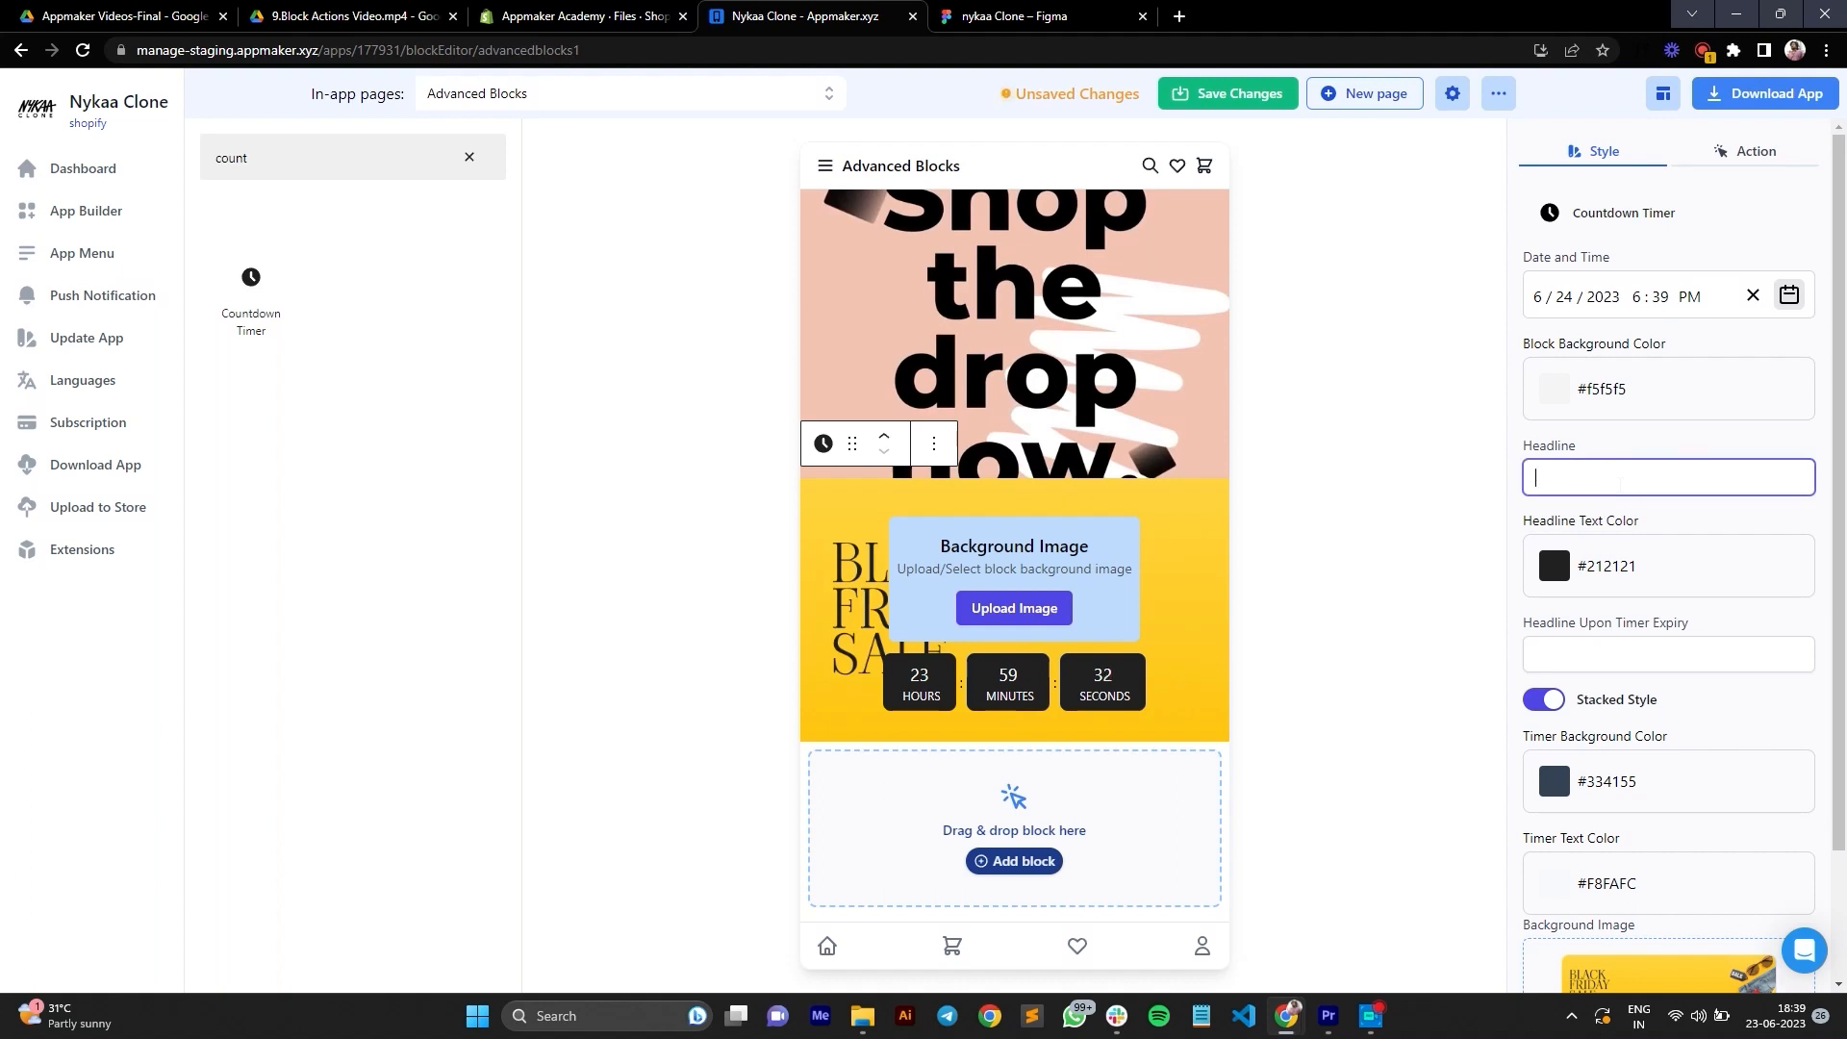
type("F")
key("BackSpace")
type("B")
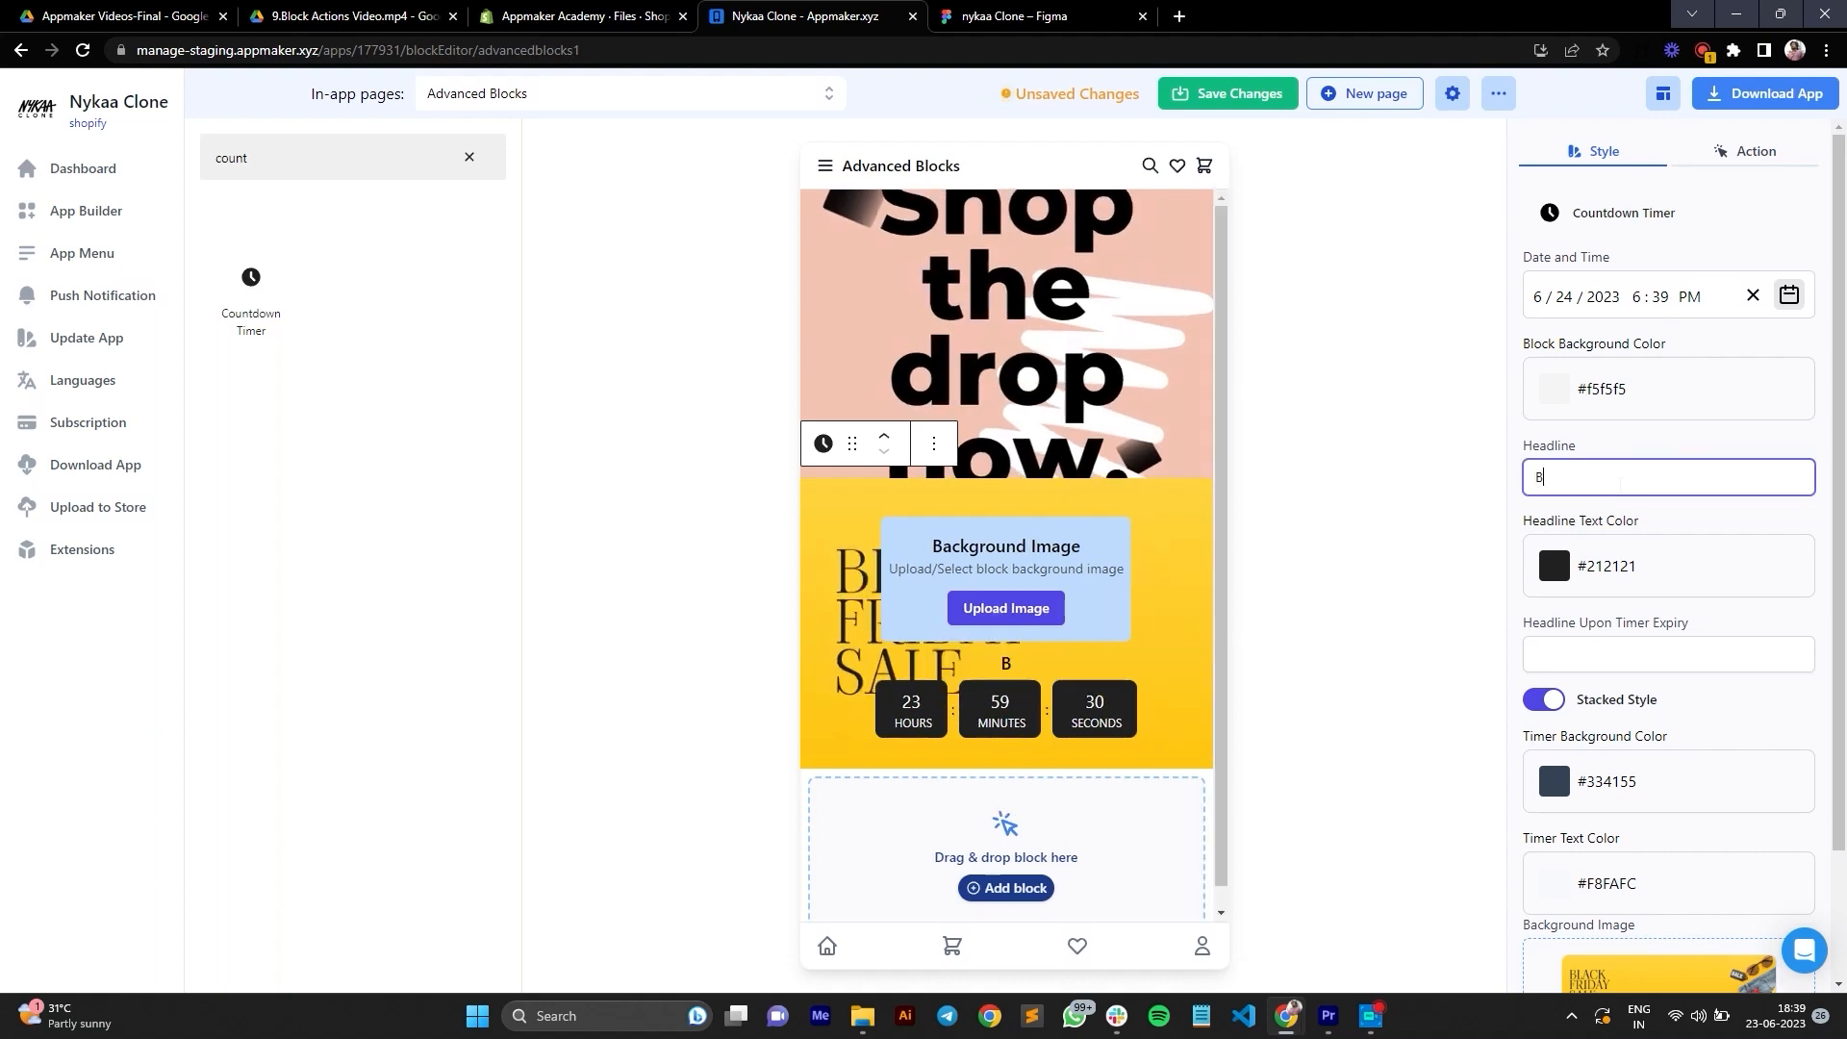
type("lack Friday Sale")
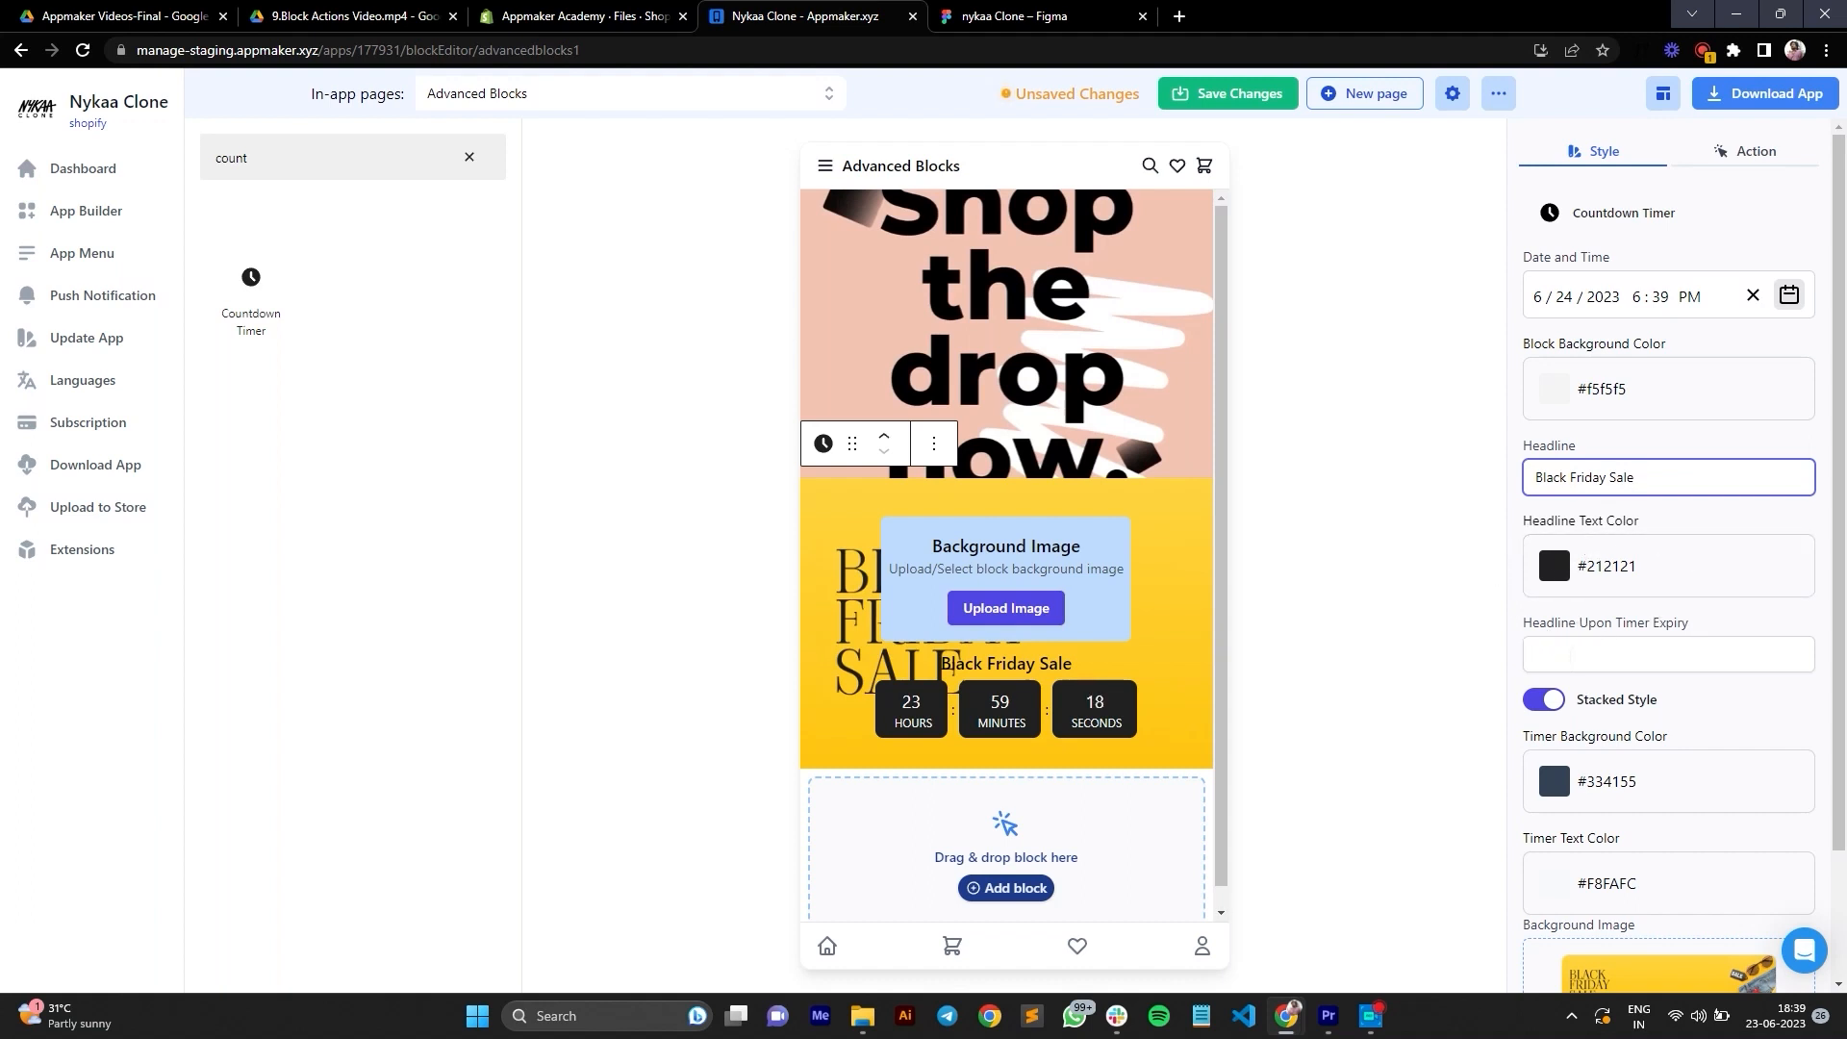
left_click(1570, 655)
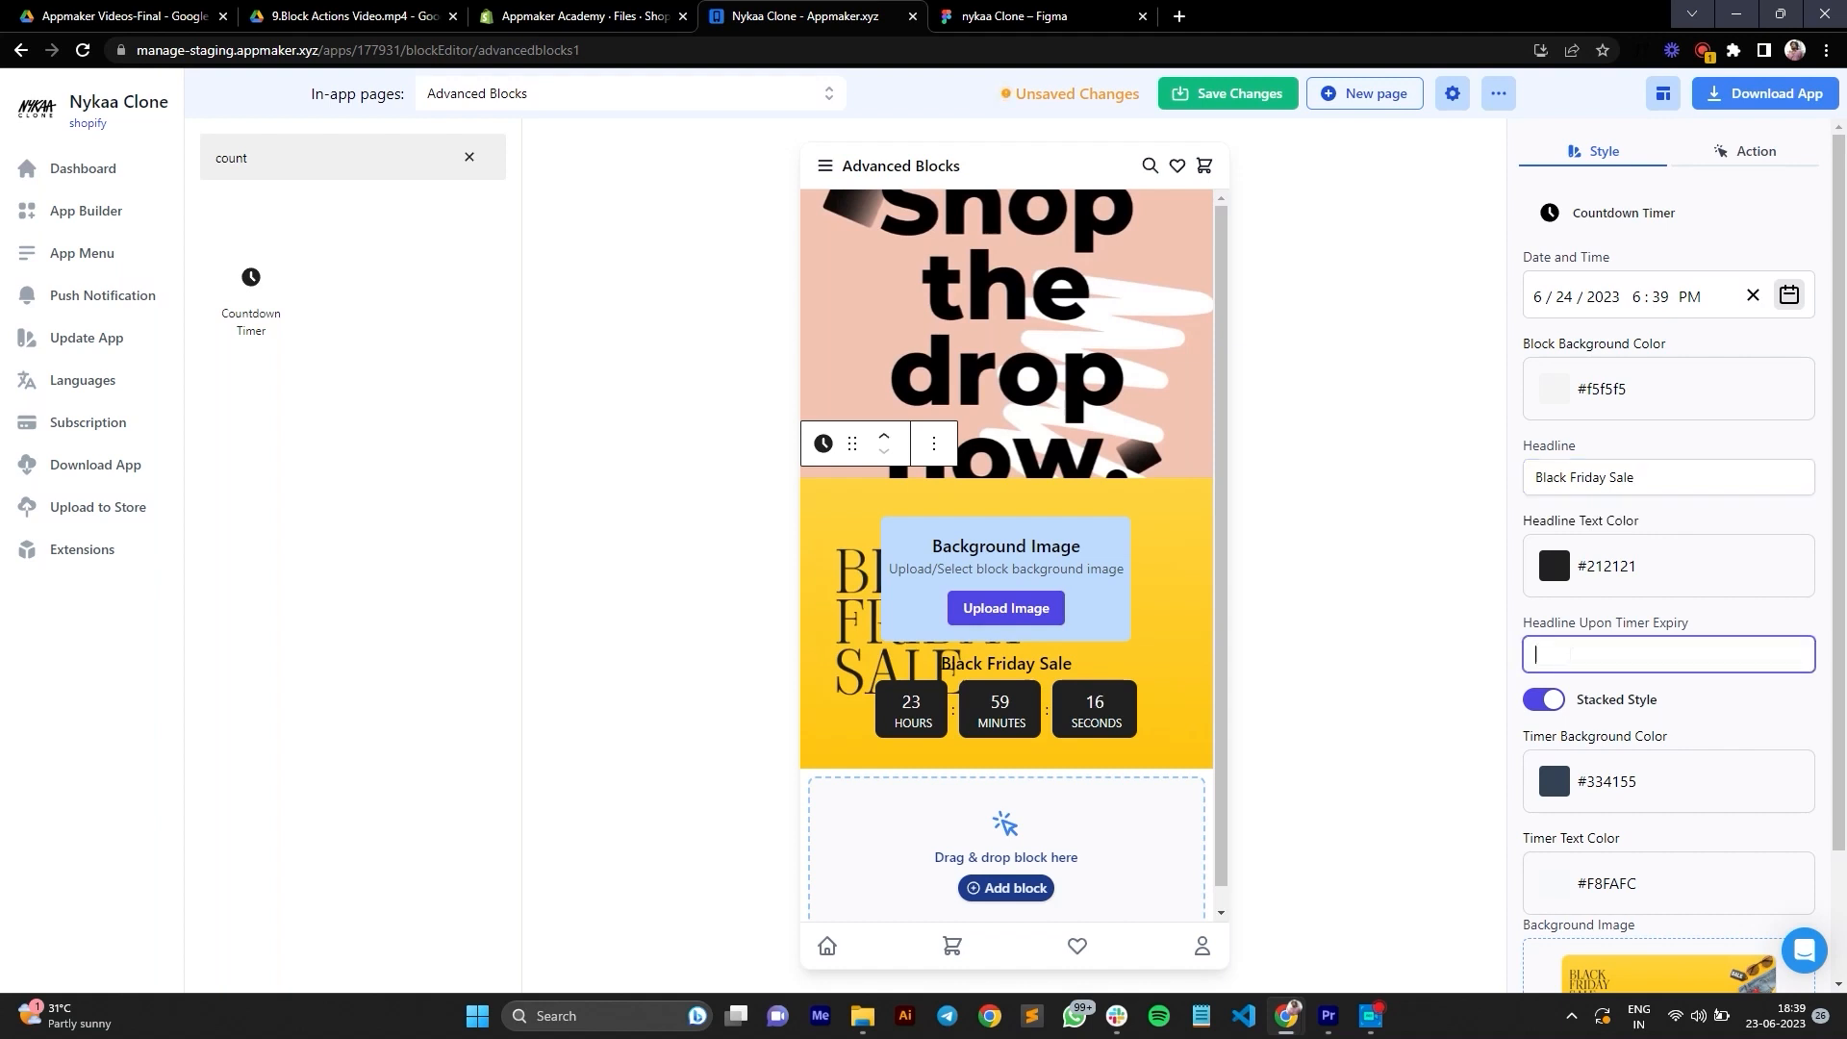
type("Sale Ended")
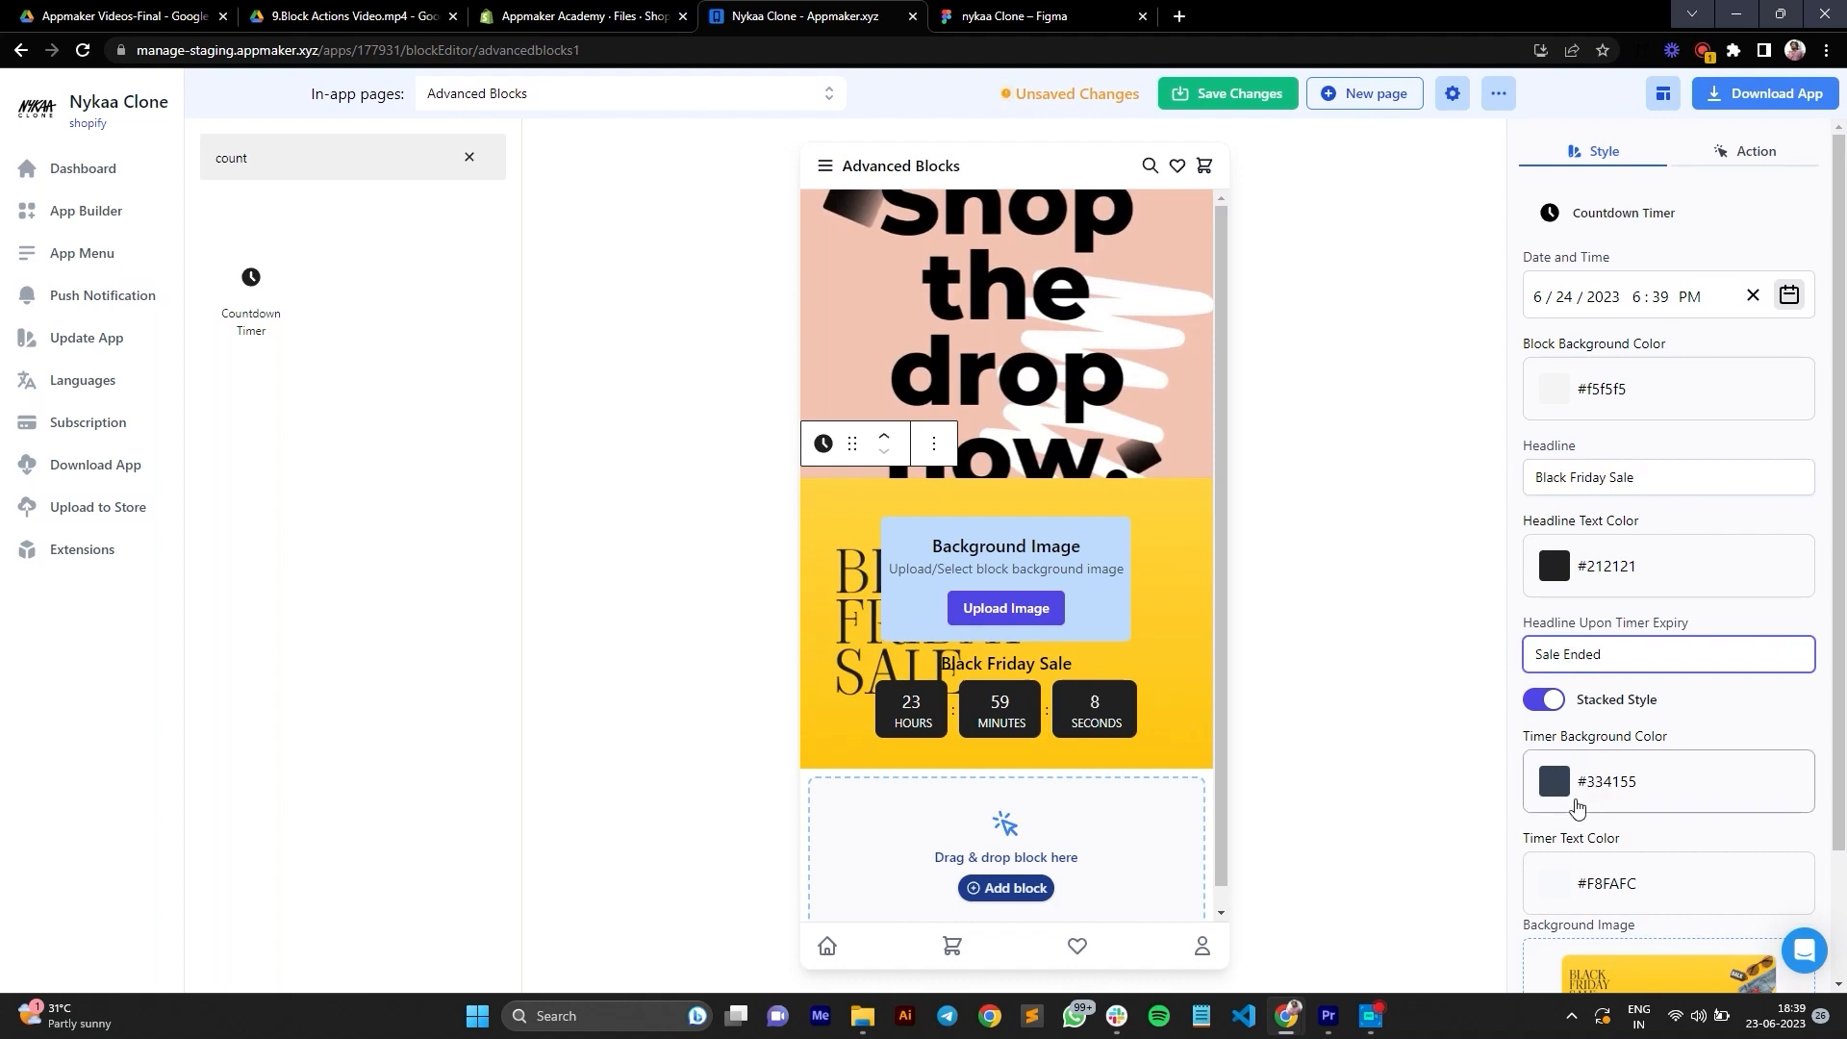
Step: Set the timer background color to bright blue, #0068fc
left_click(1558, 783)
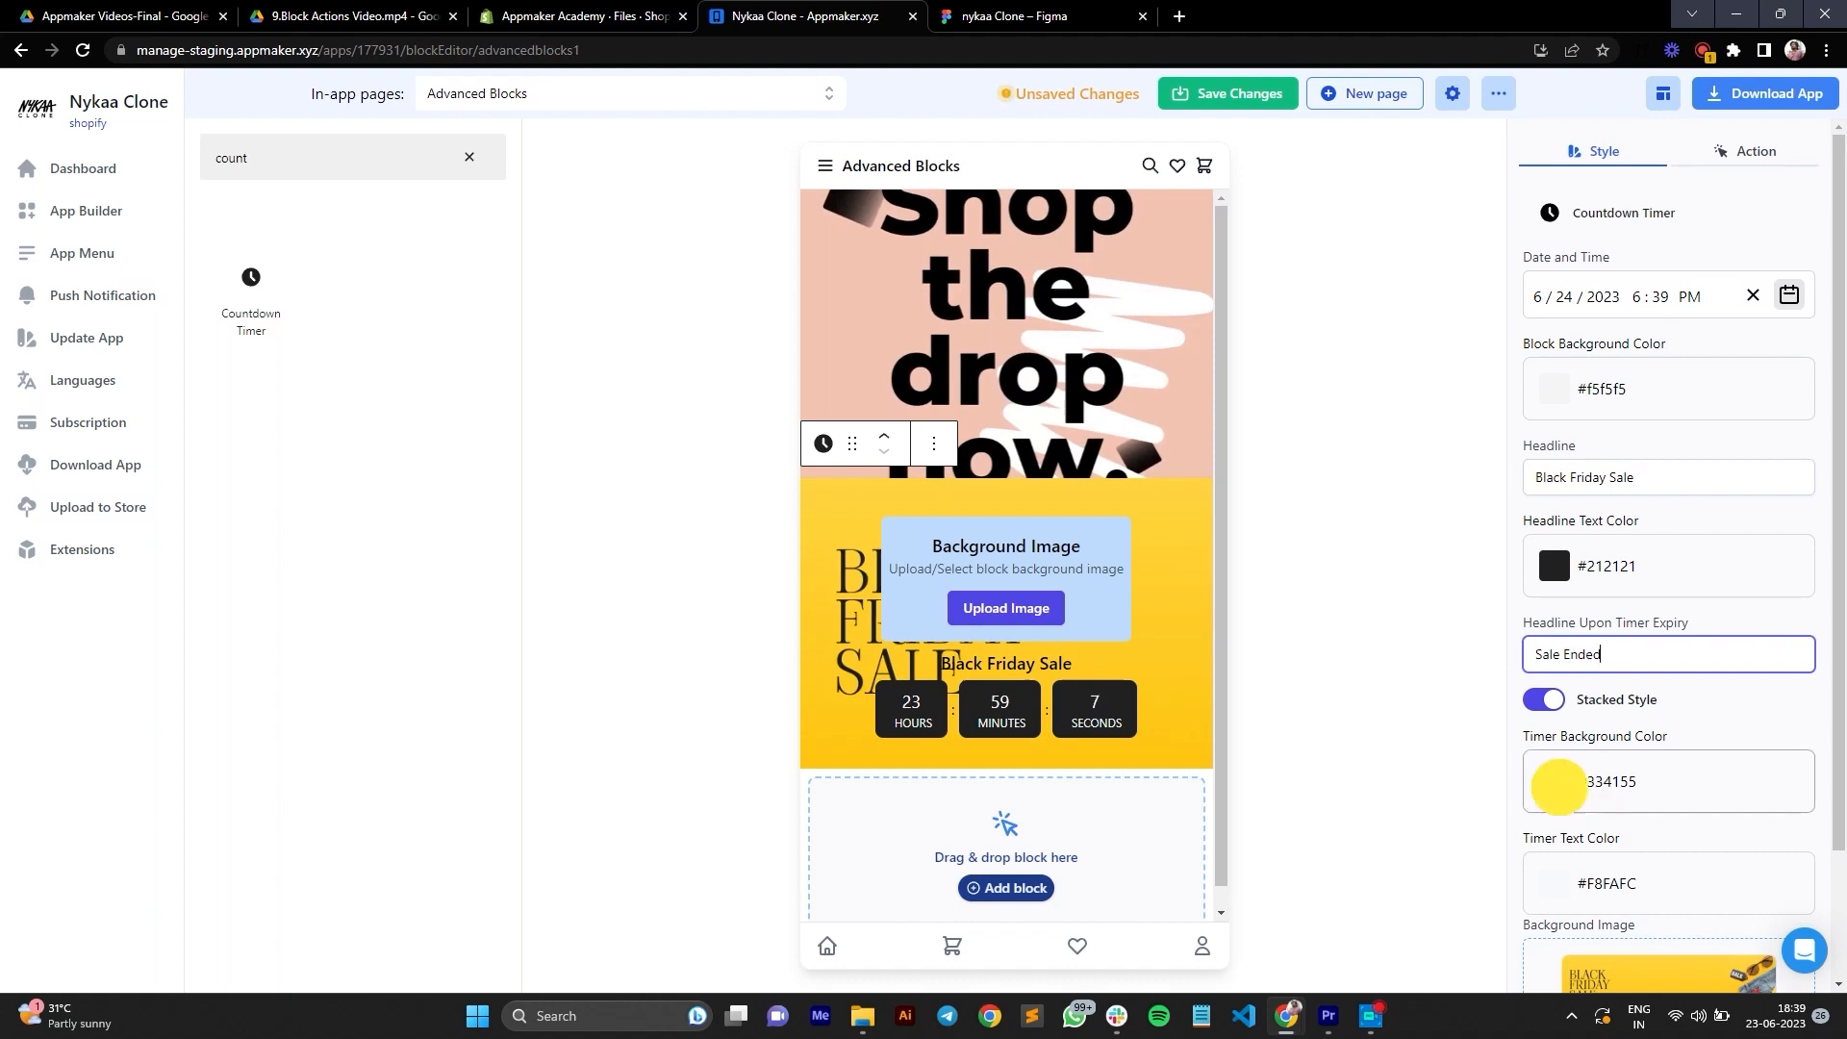
left_click_drag(1758, 818, 1773, 827)
left_click(1774, 824)
Step: Make the timer background color transparent and set the timer text color to black, #000000
scroll(1764, 783, "down", 2)
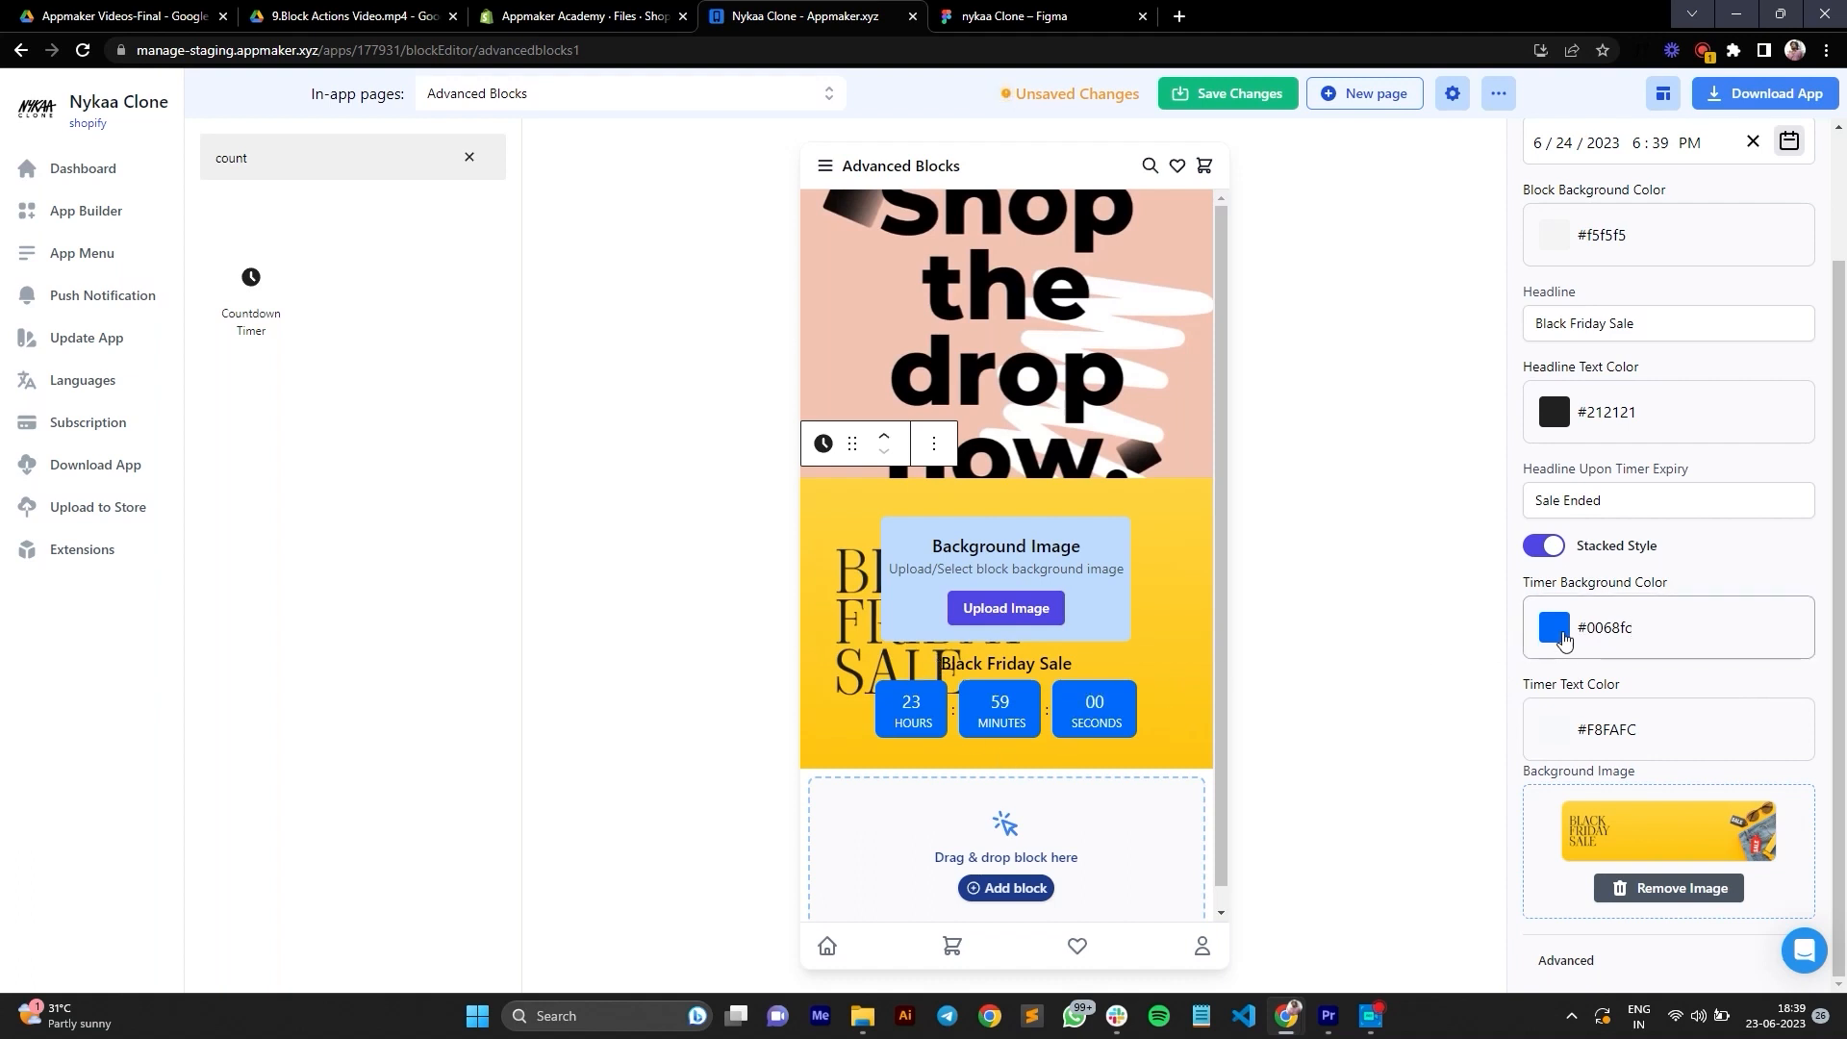
left_click(1563, 640)
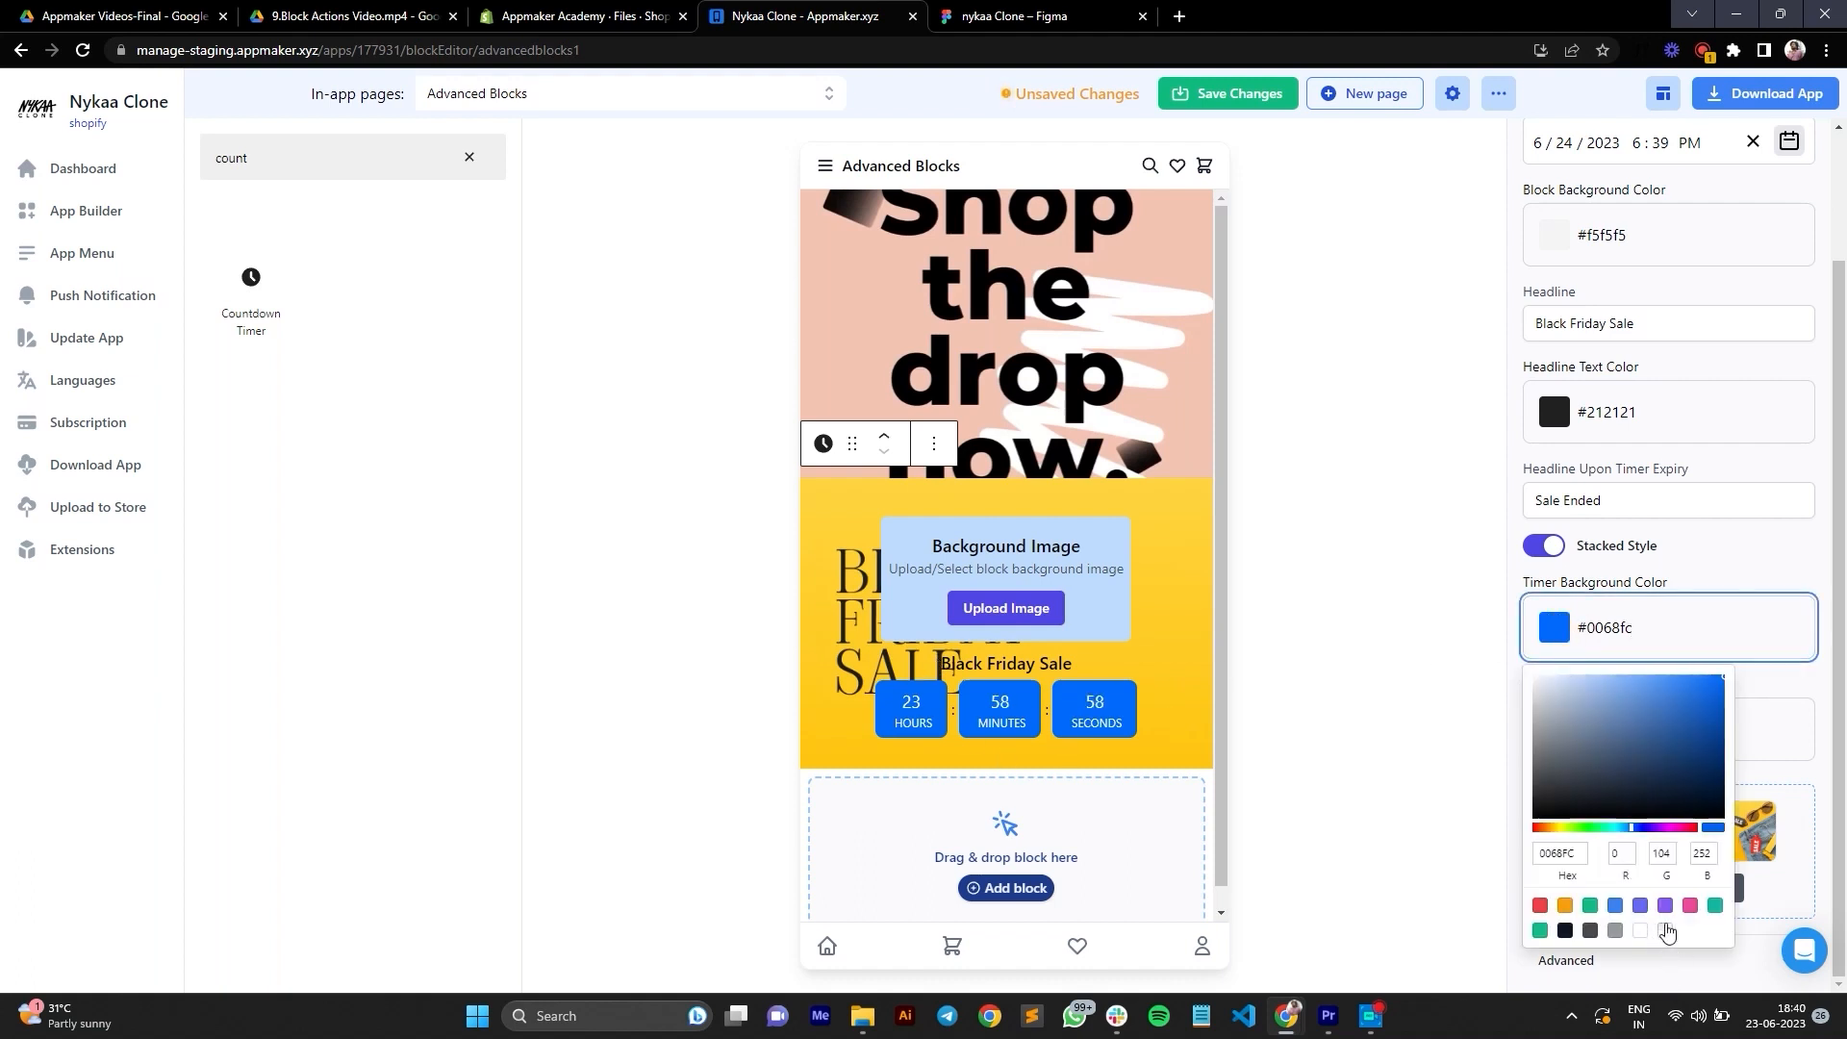
left_click(1665, 930)
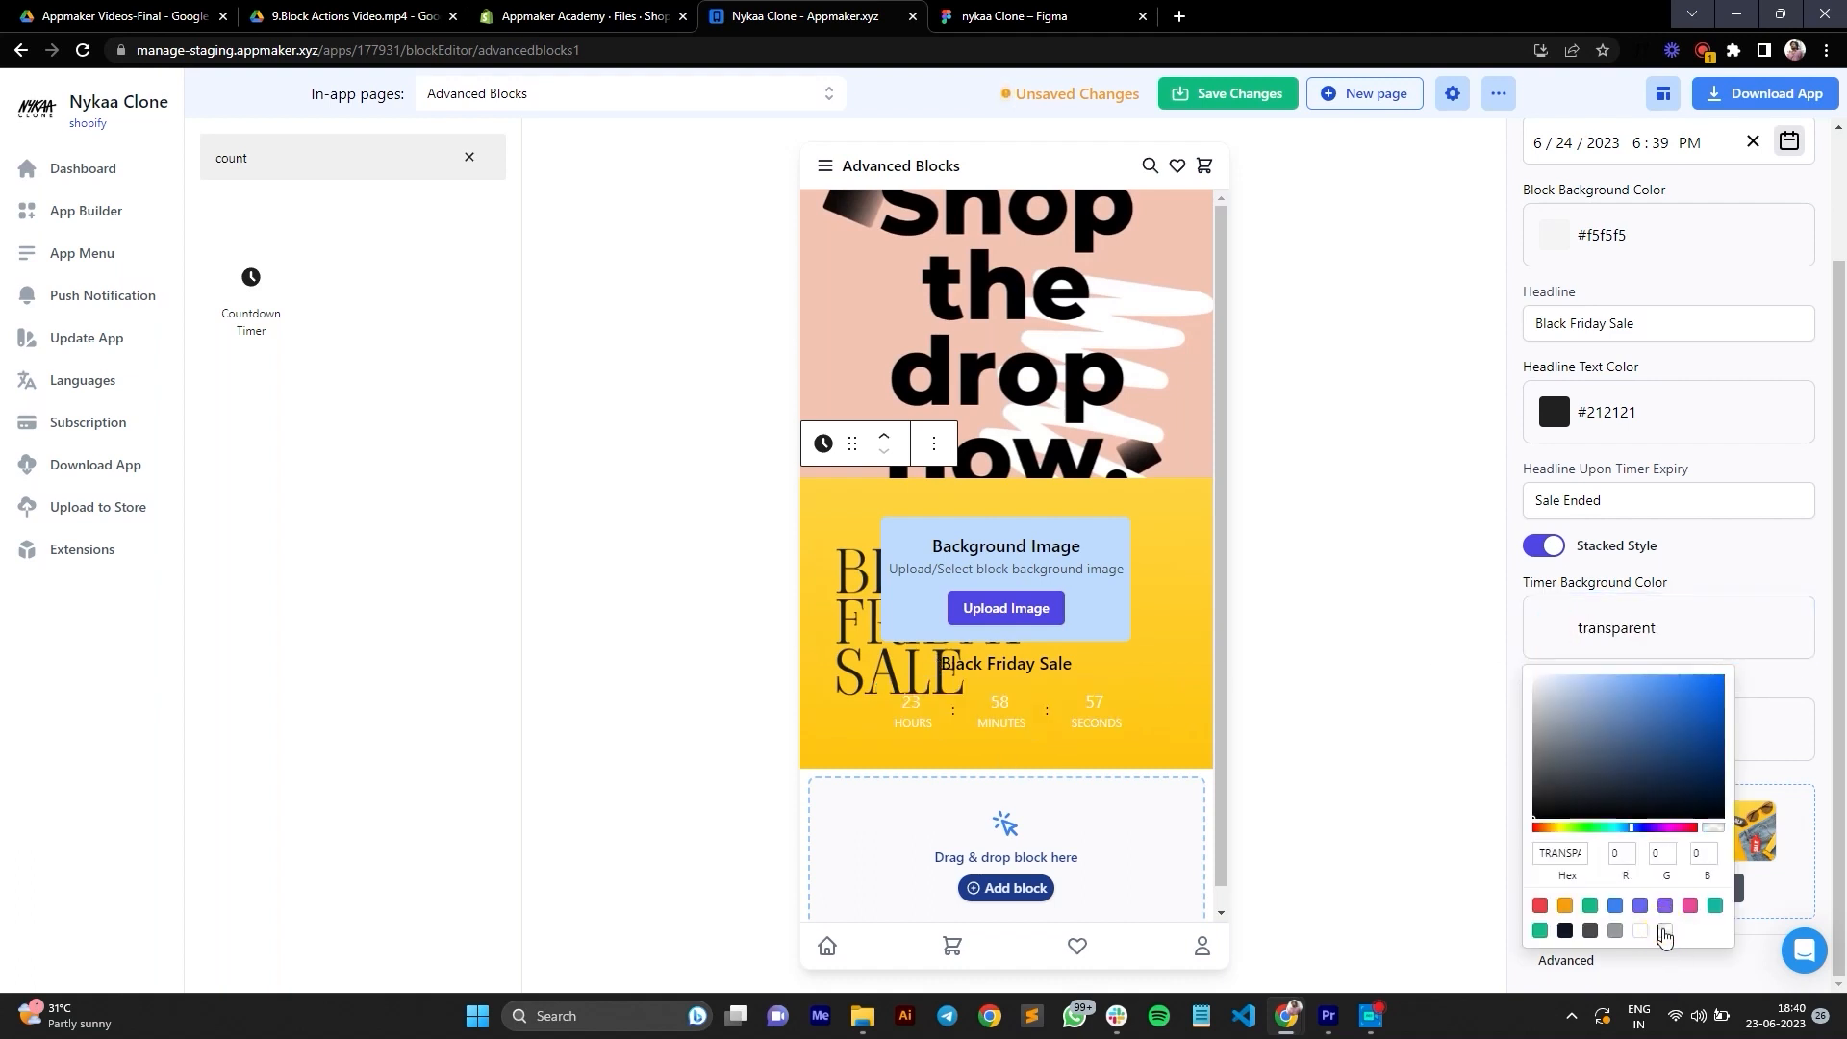
left_click(1795, 685)
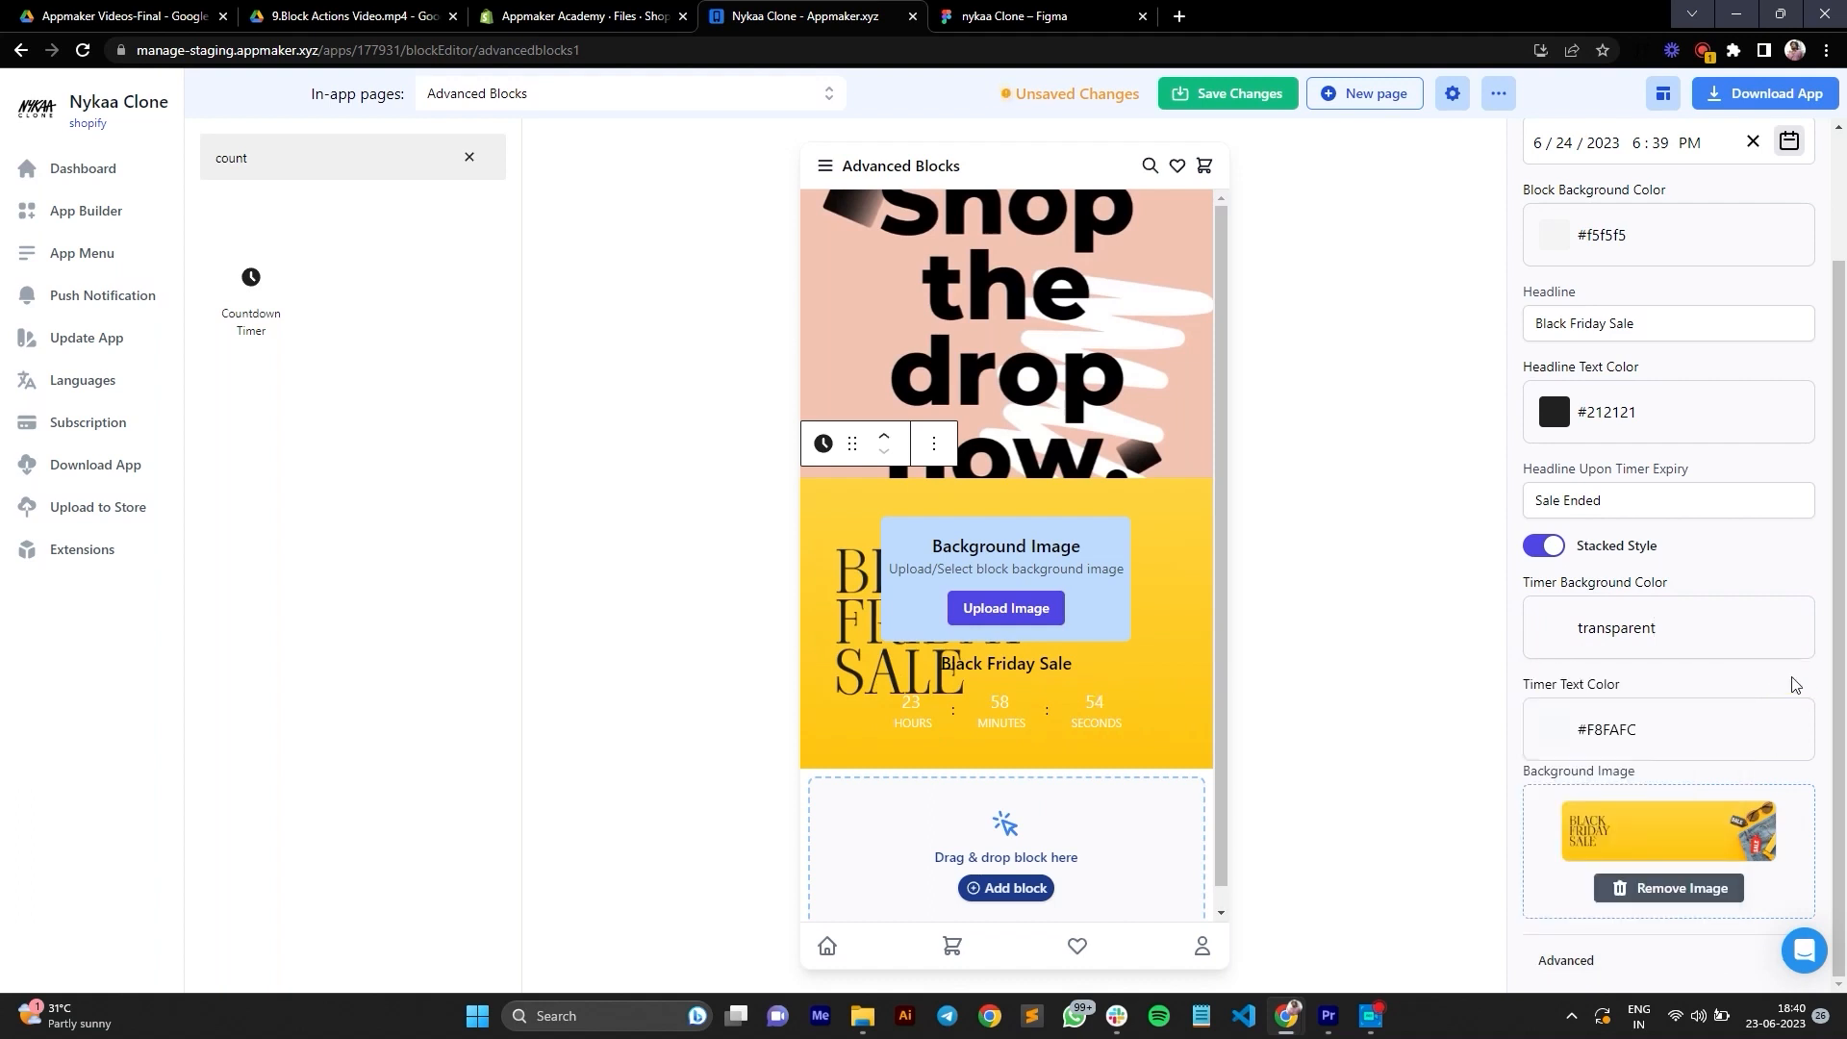
left_click(1552, 733)
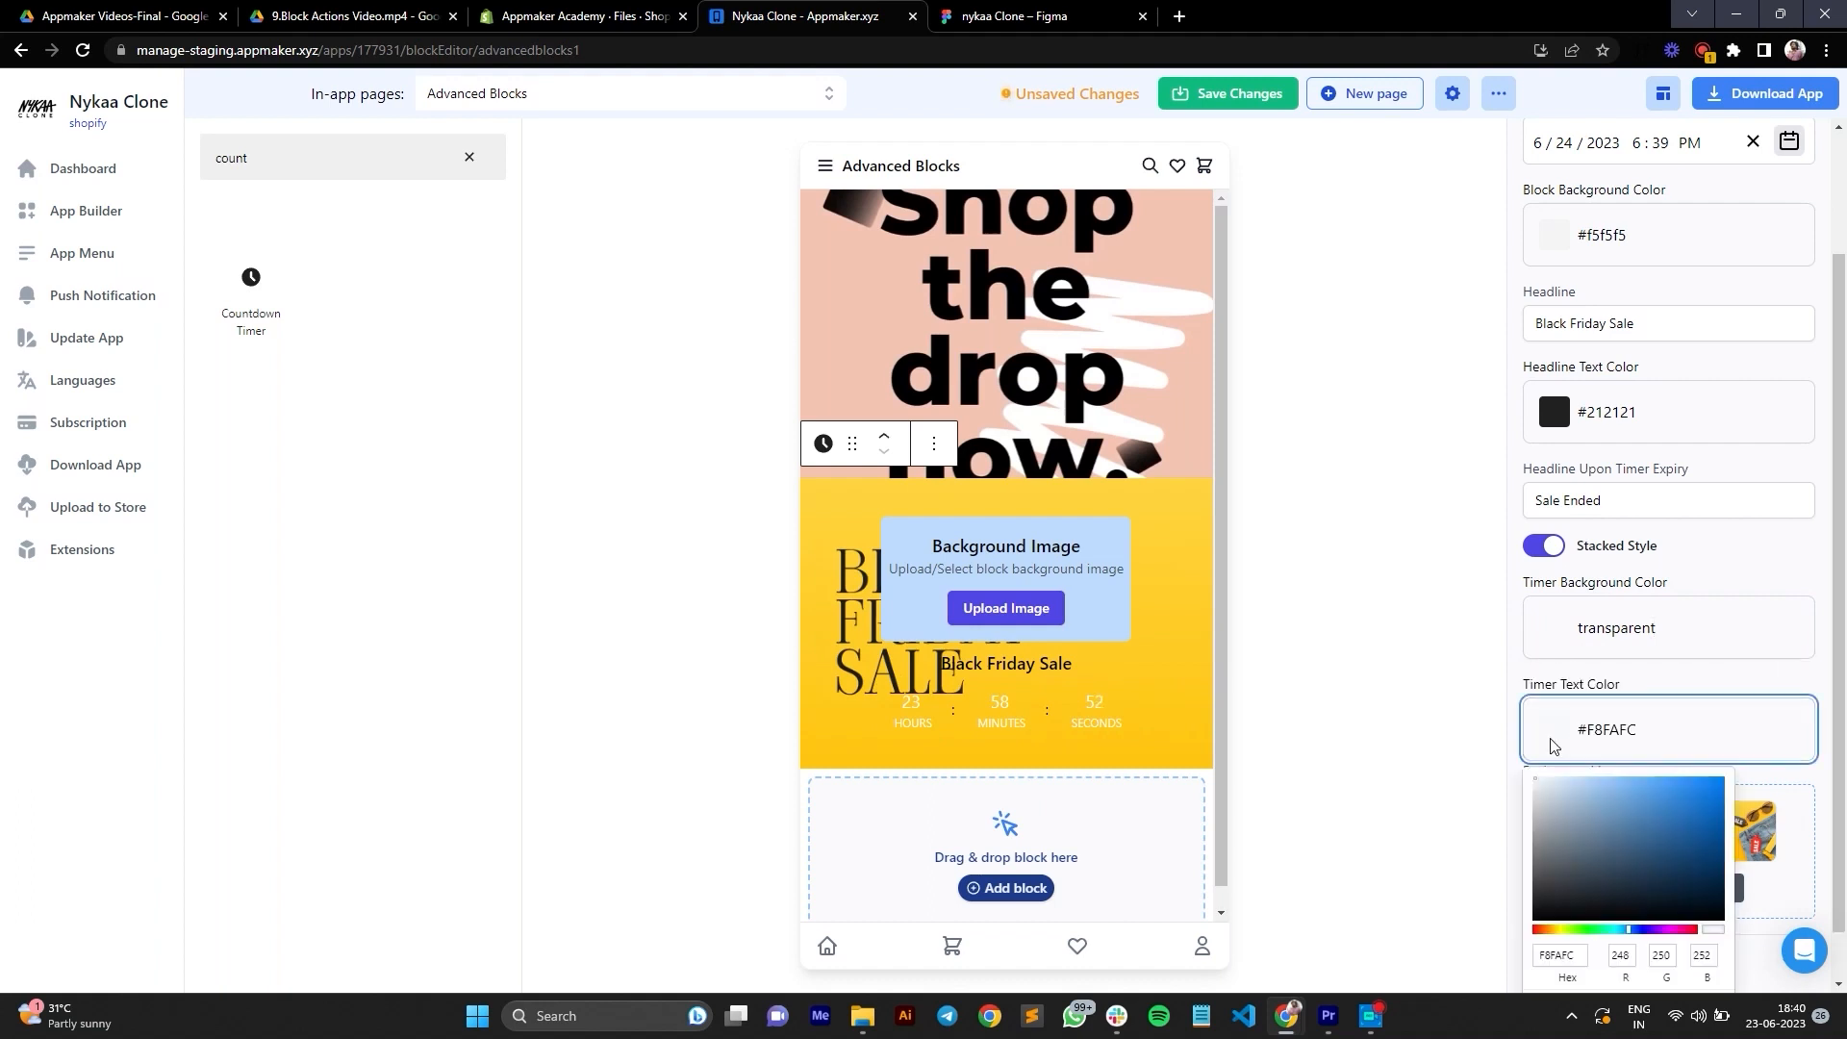
left_click(1534, 919)
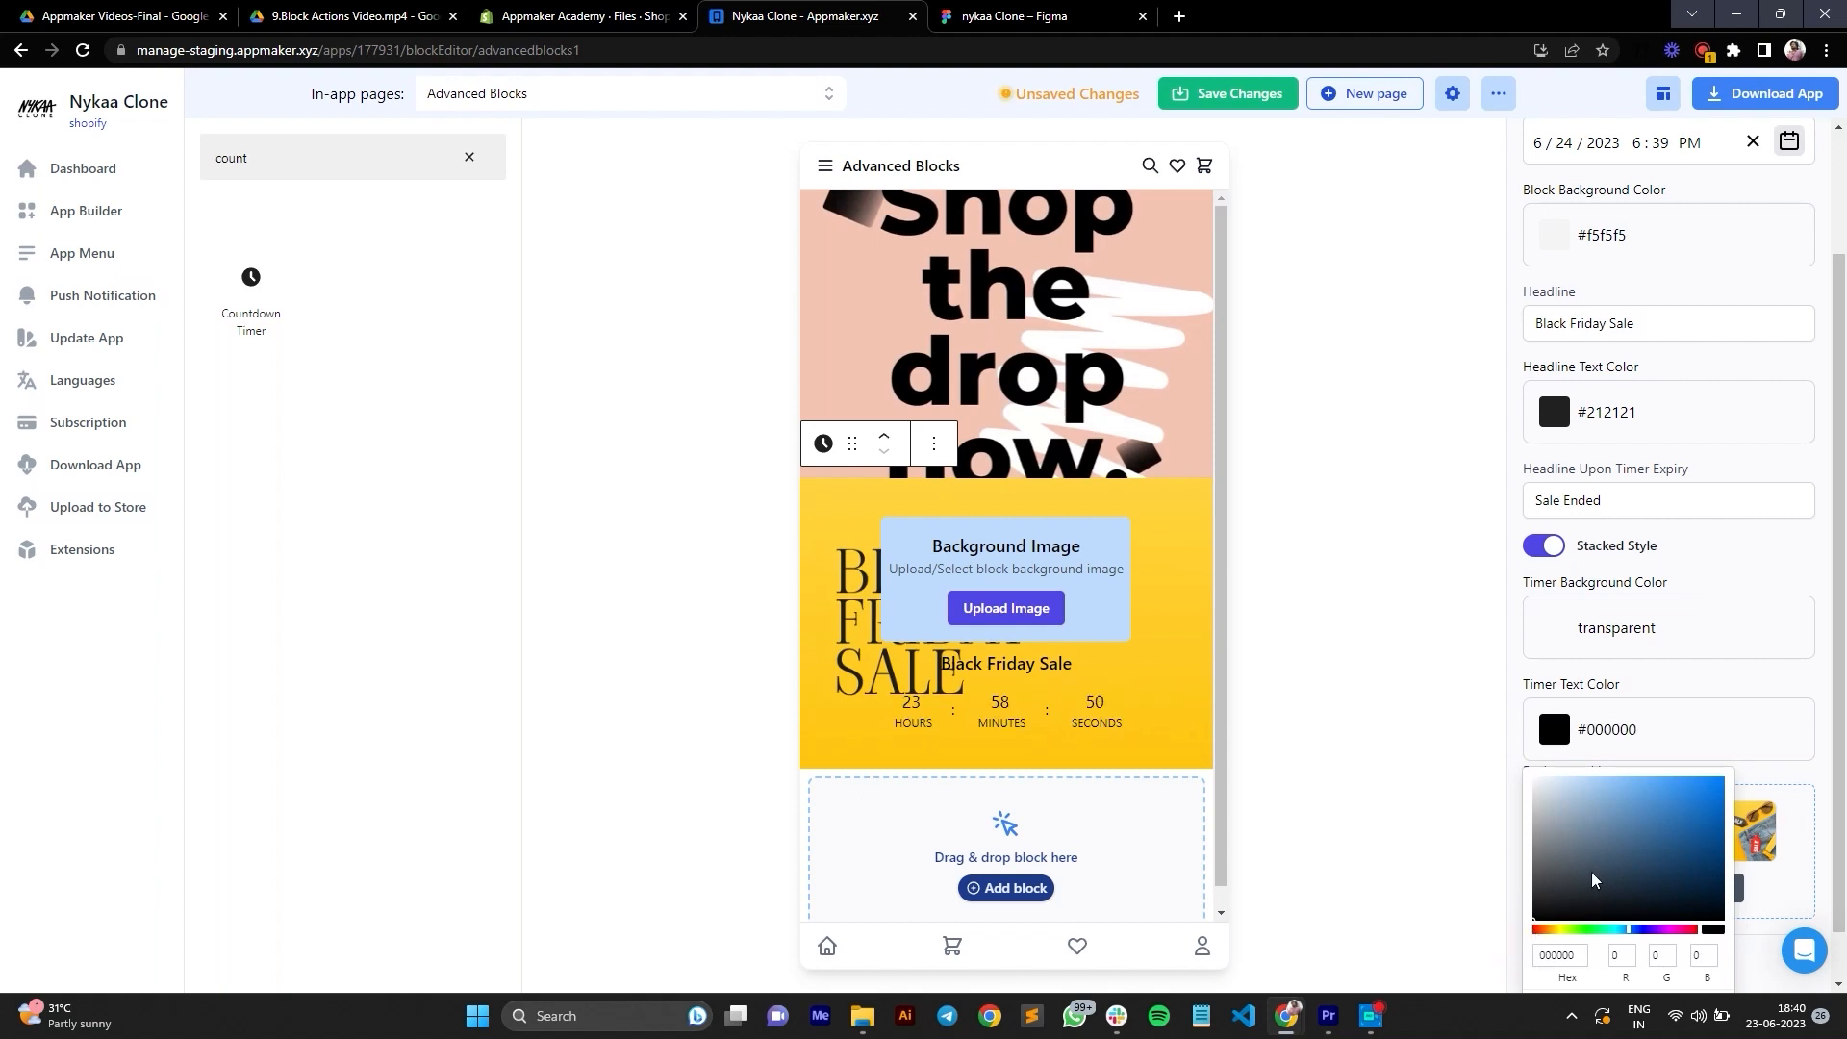
Step: Remove the countdown timer's background image and choose the yellow Black Friday Sale image again from the media library
left_click(1802, 777)
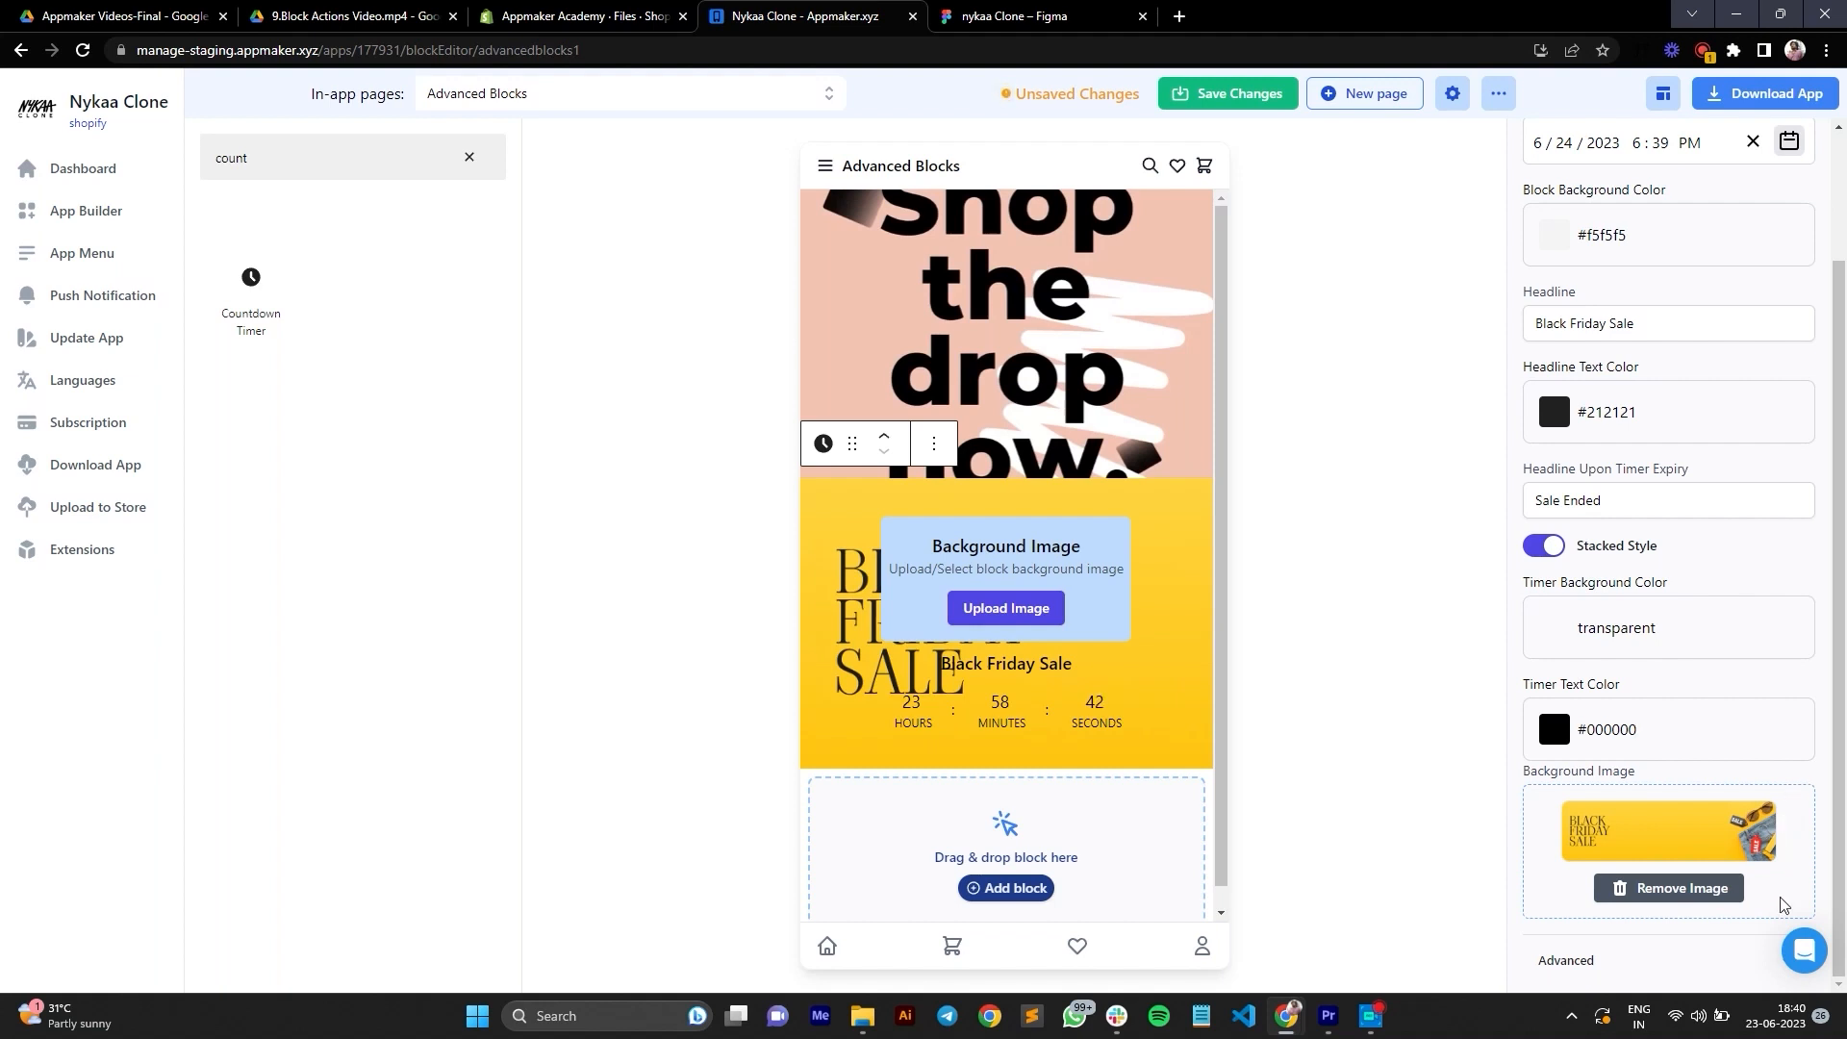
left_click(1669, 887)
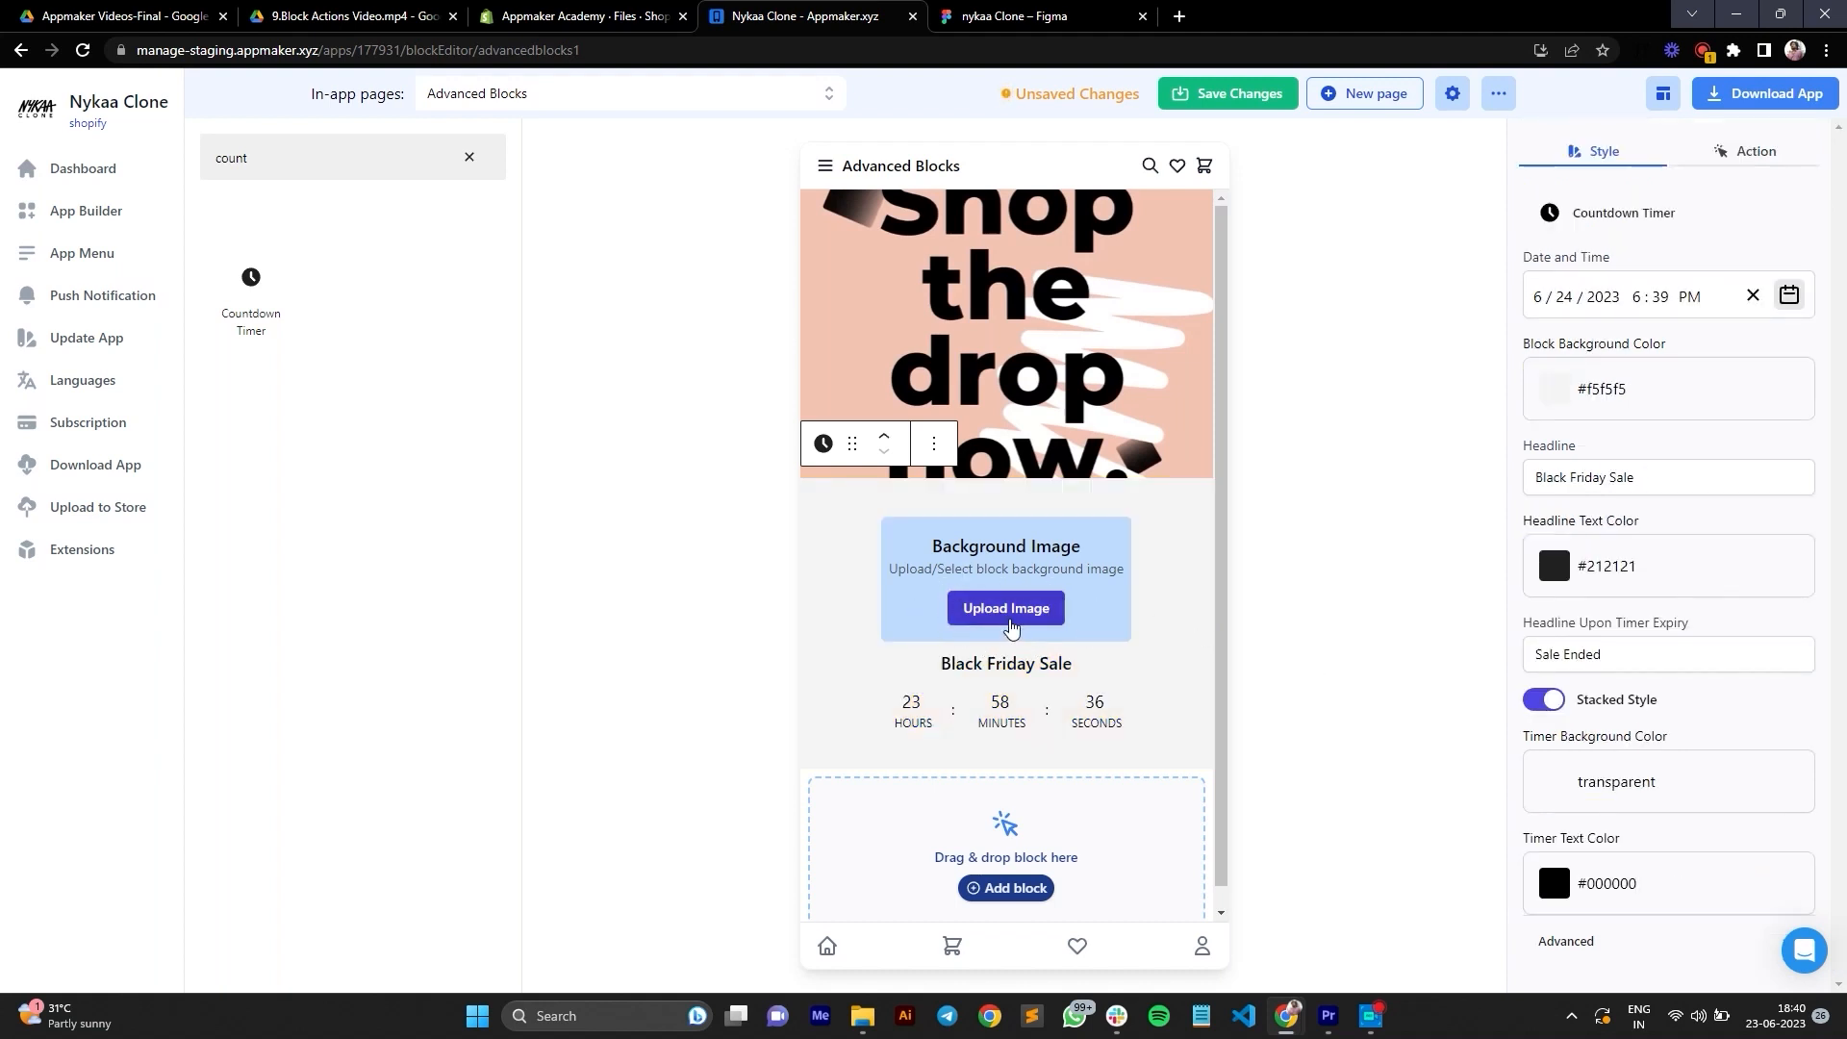
left_click(1006, 609)
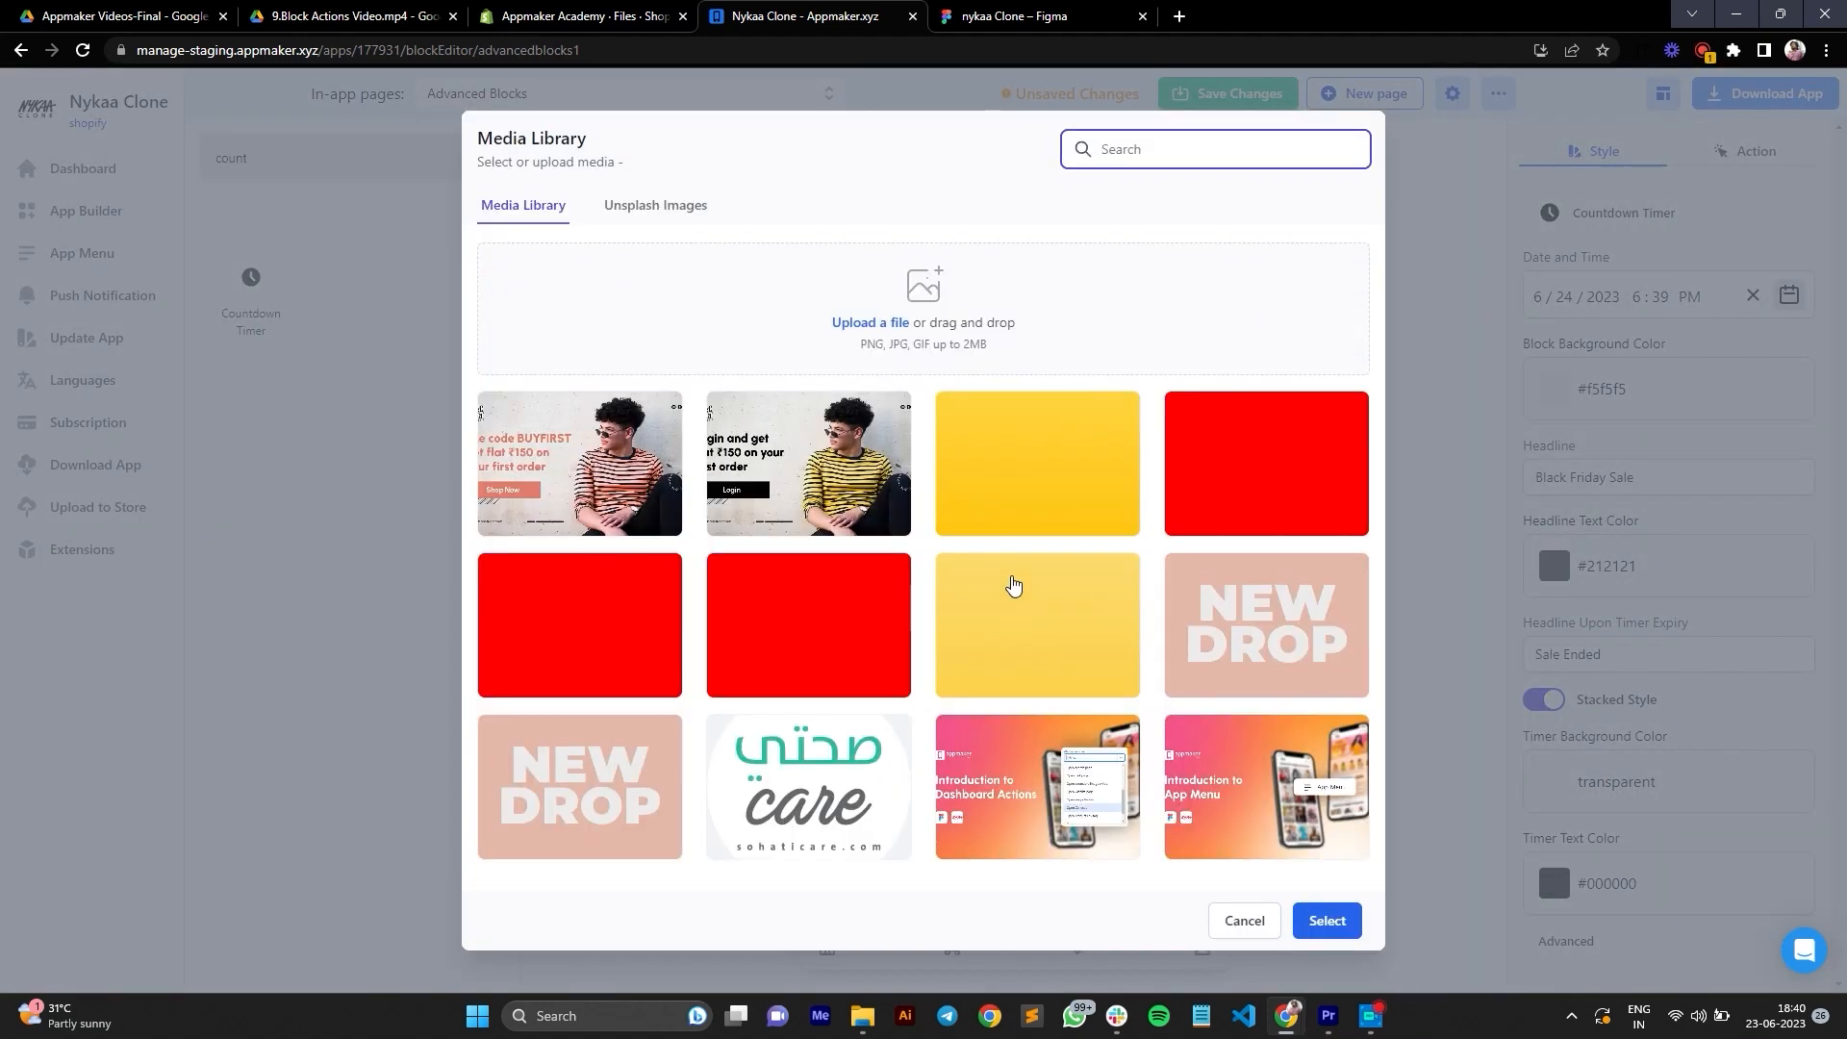
left_click(1012, 495)
left_click(1327, 930)
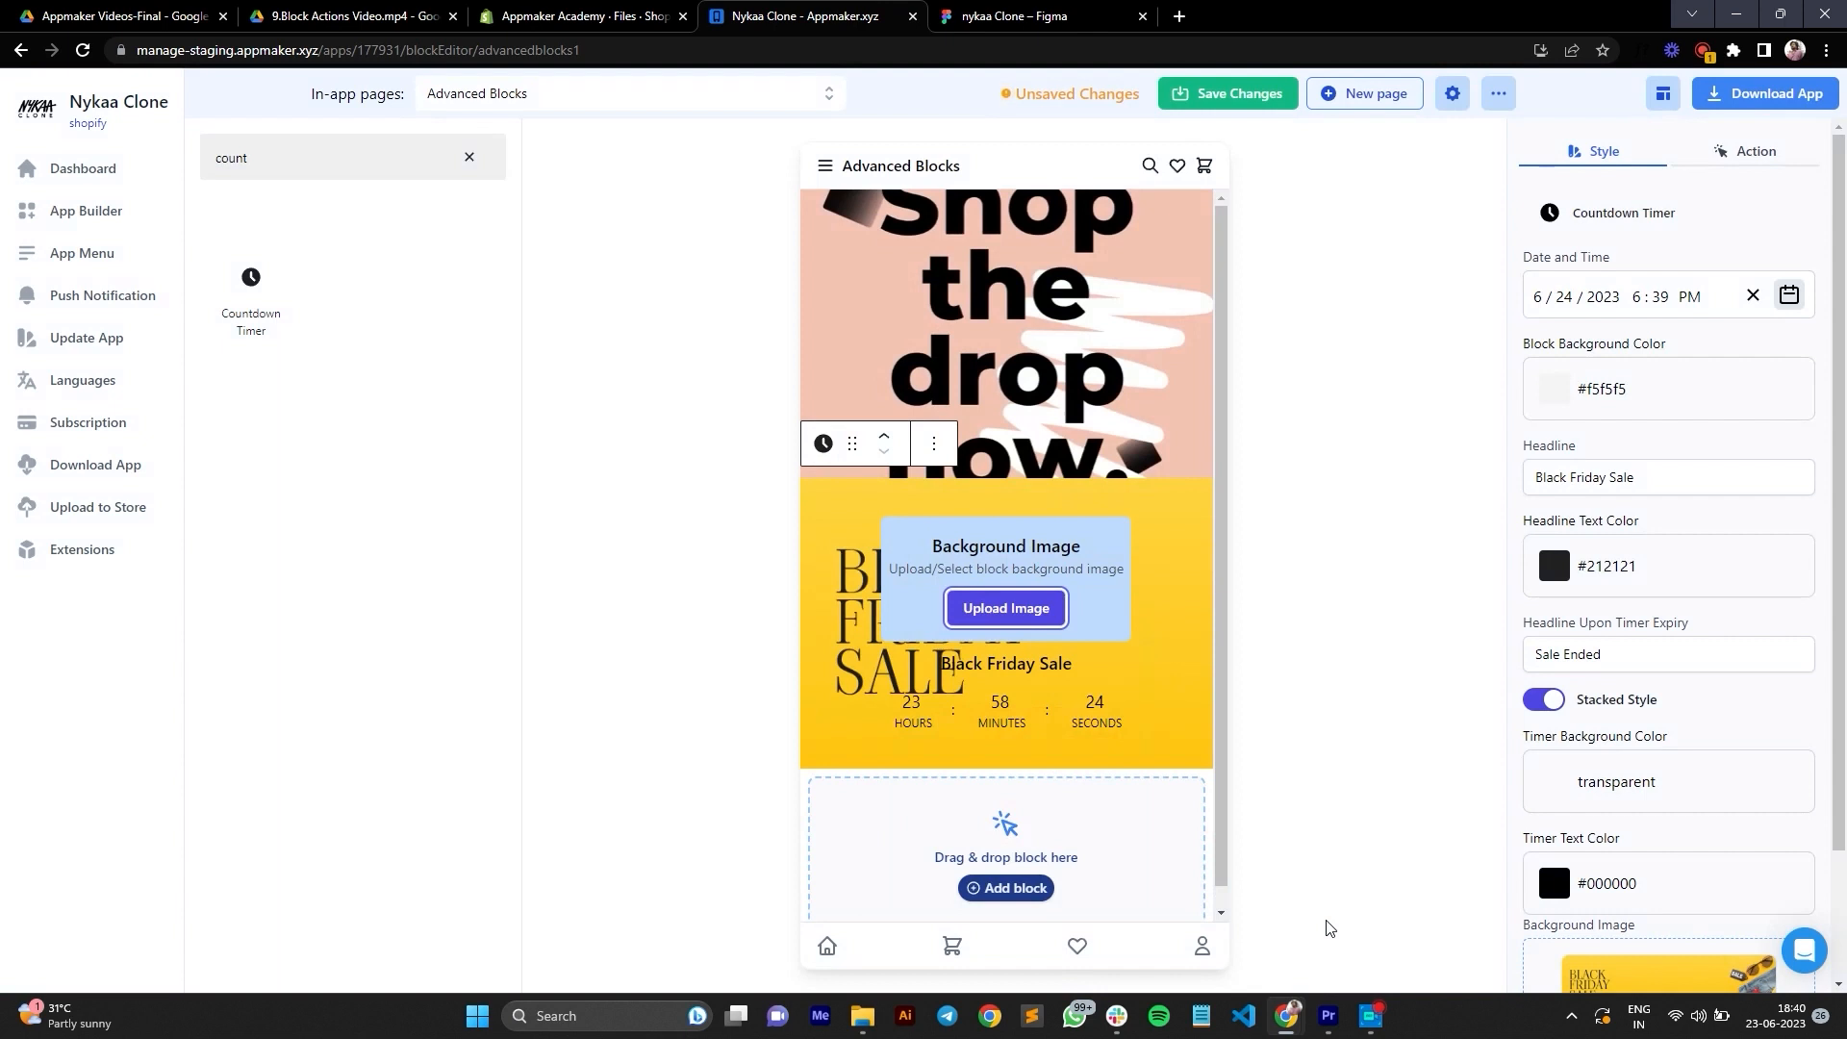
Step: Add an App Condition block below the countdown timer and create two condition items inside it
left_click(470, 158)
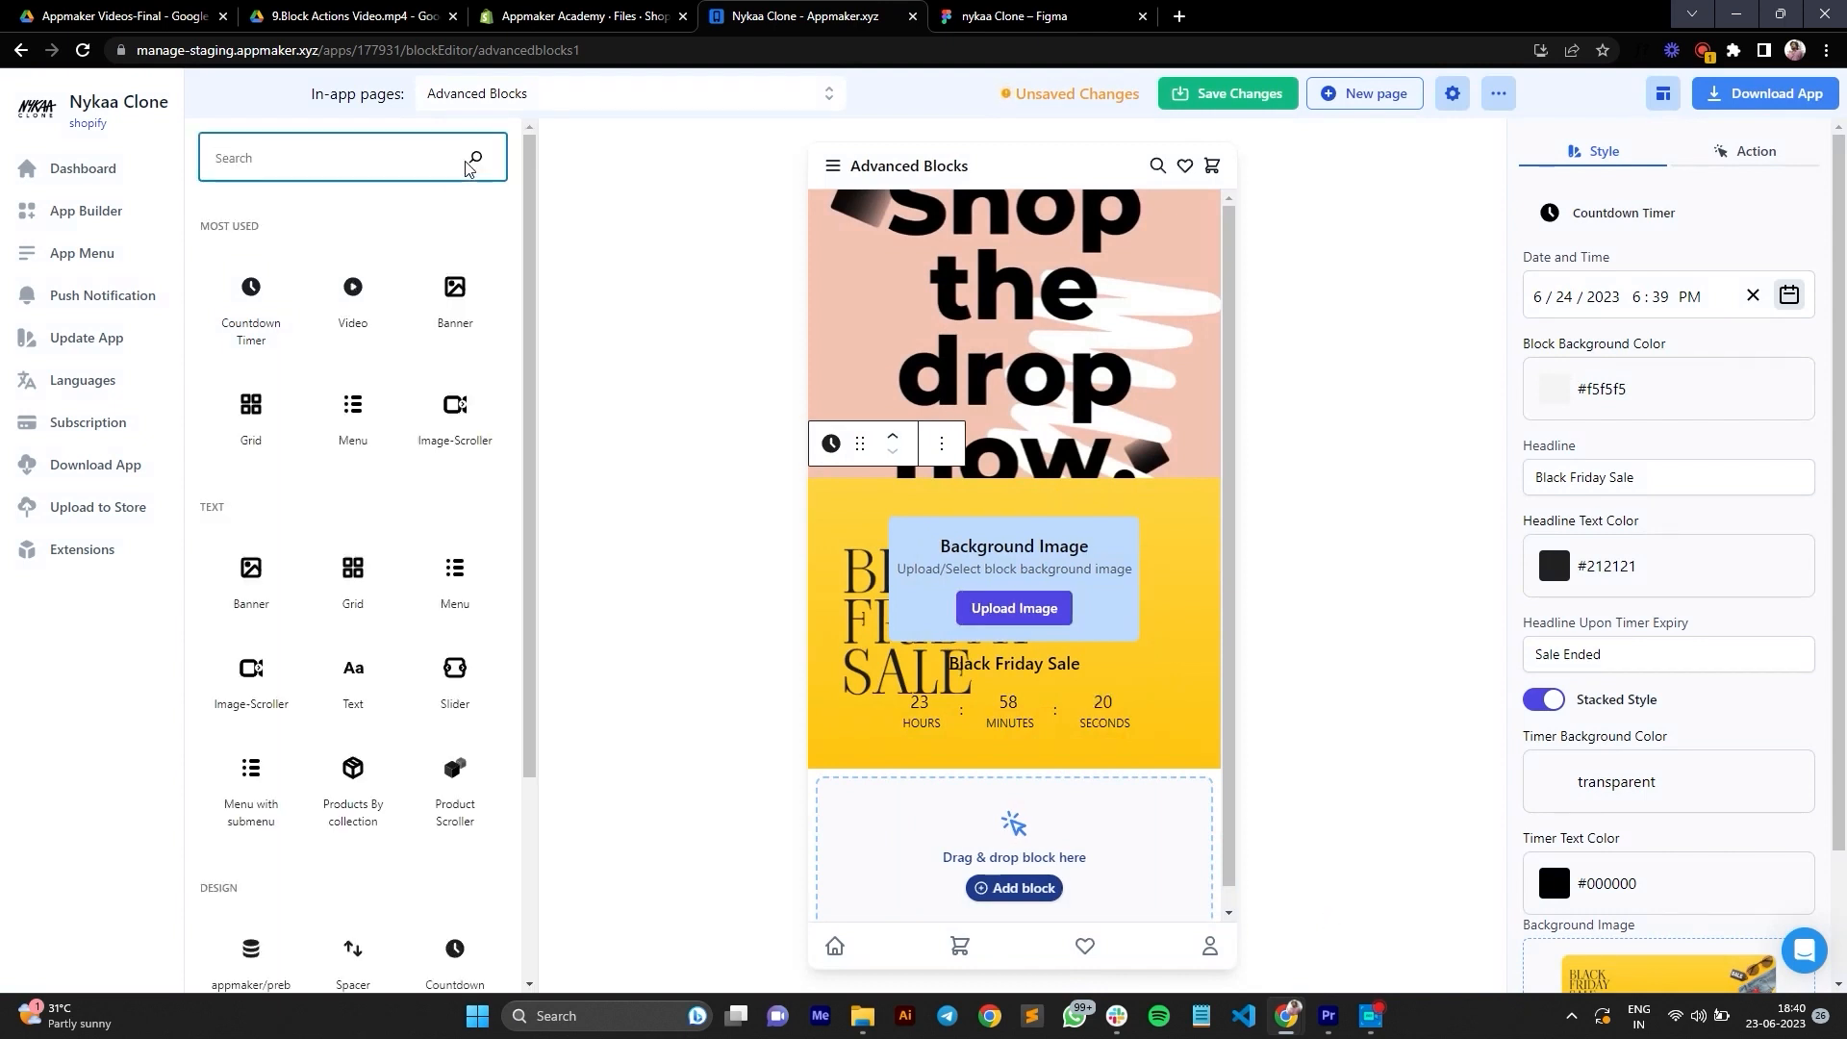
type("condi")
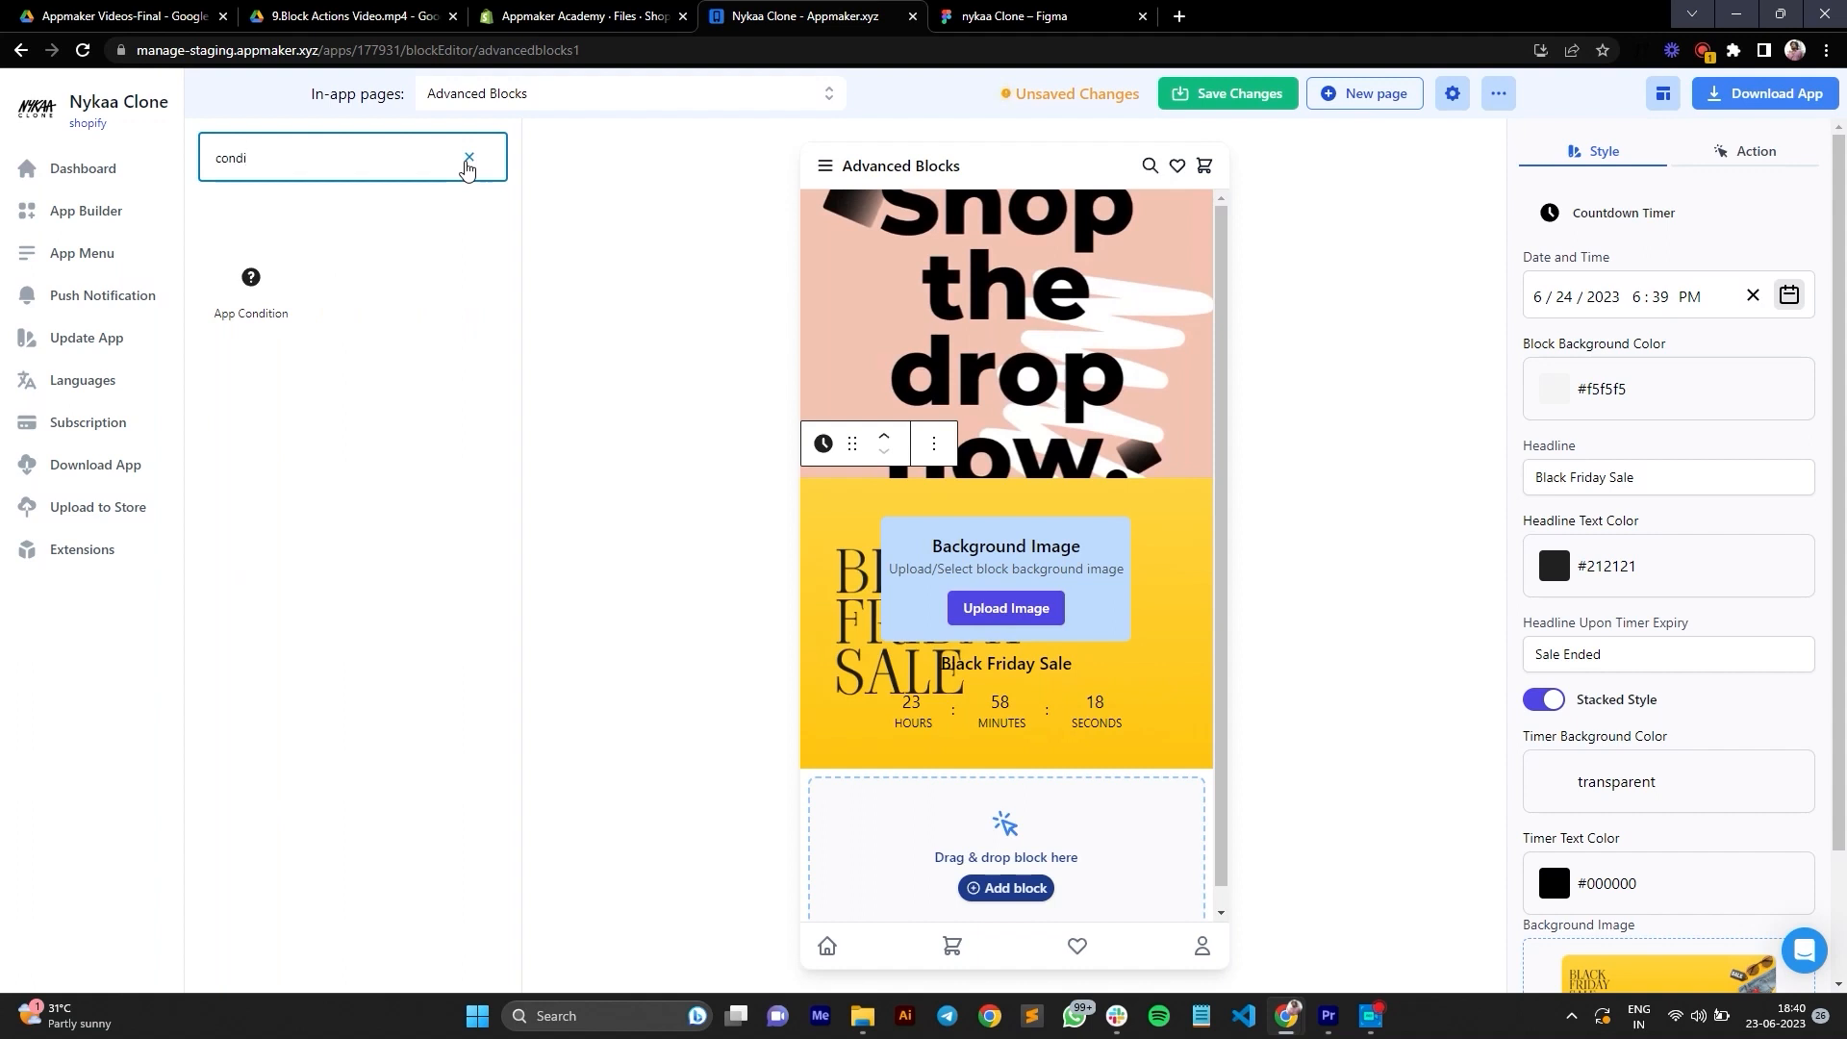
left_click_drag(289, 313, 925, 820)
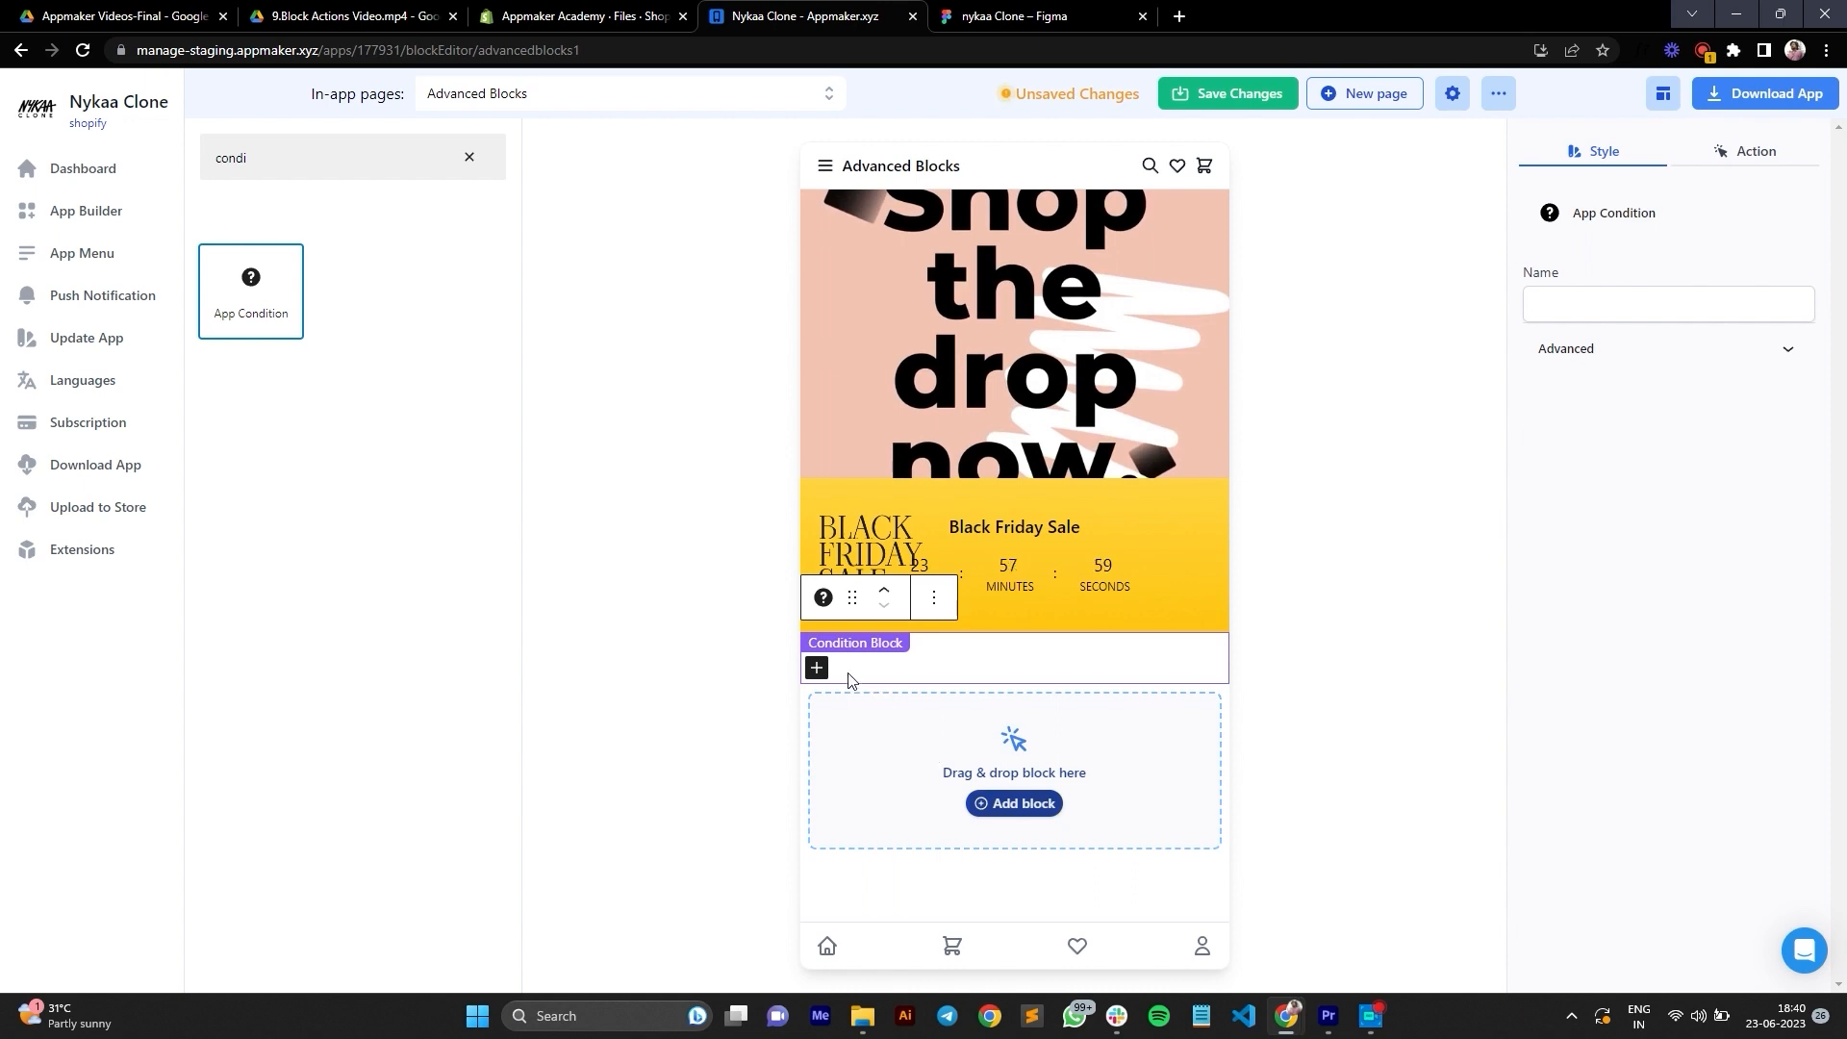
left_click(816, 669)
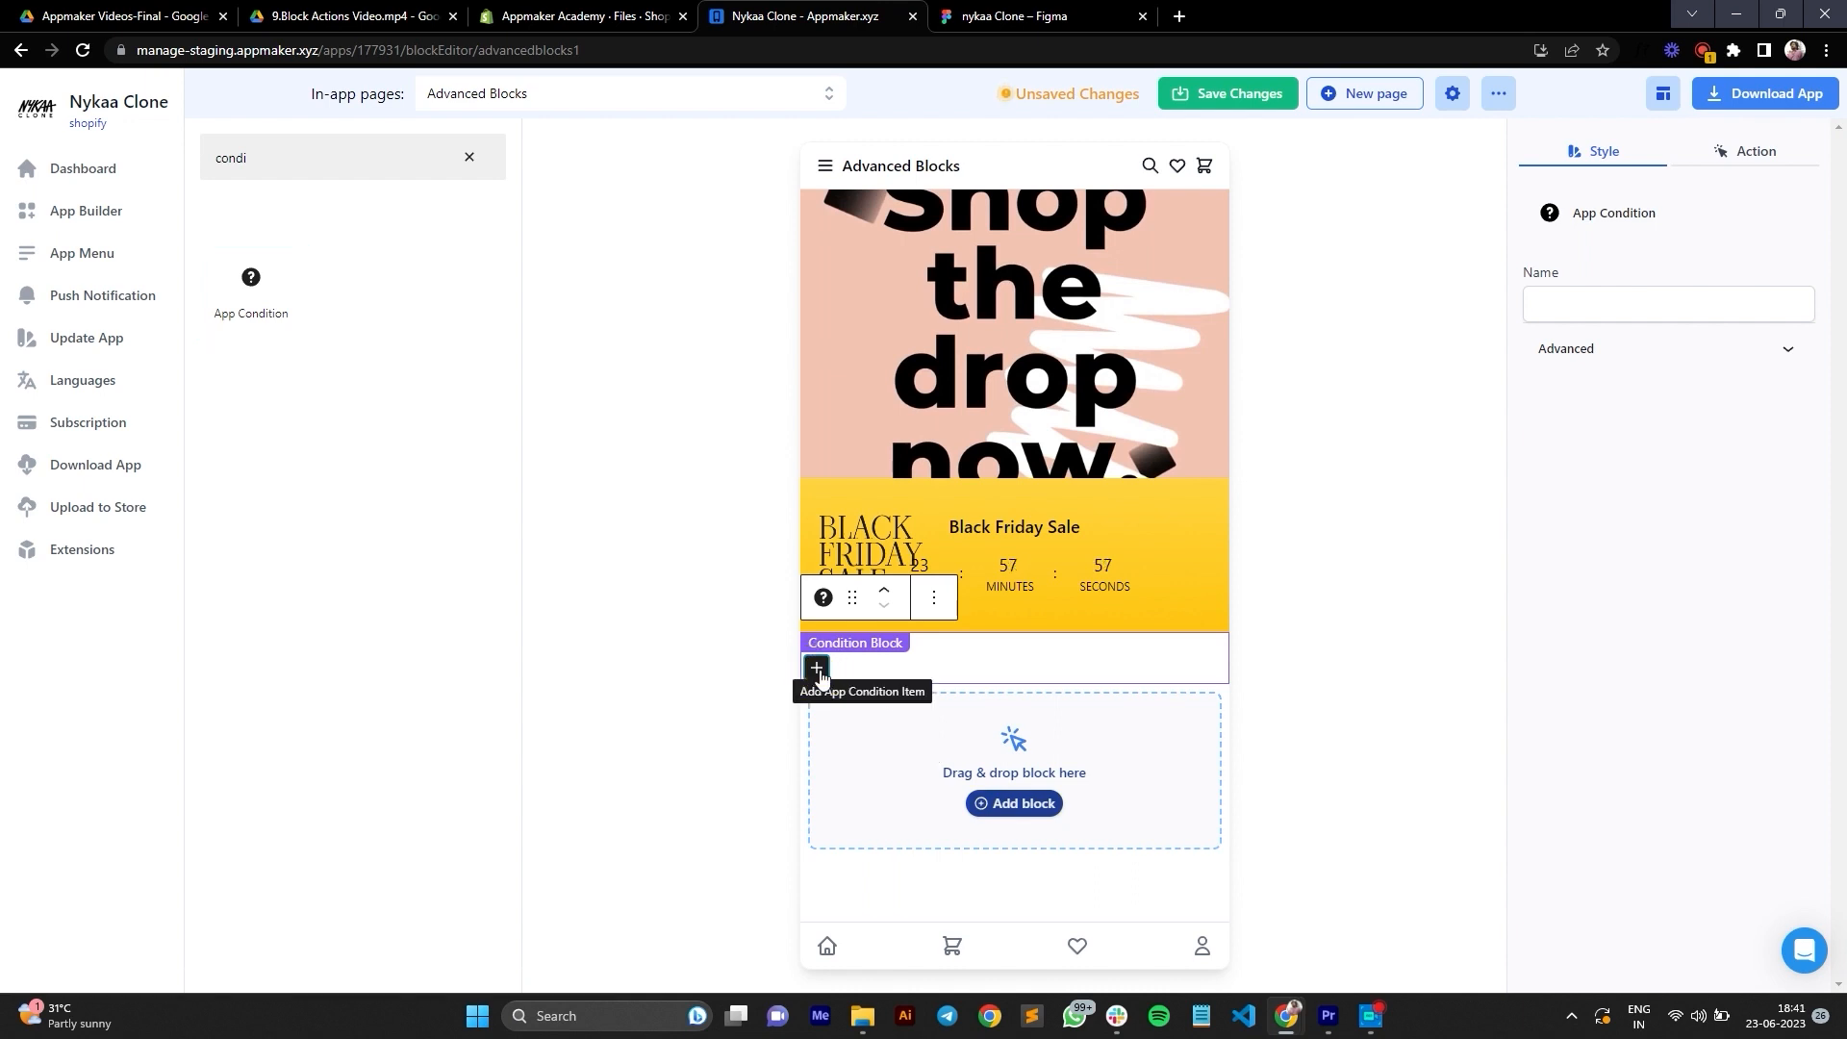
left_click(824, 718)
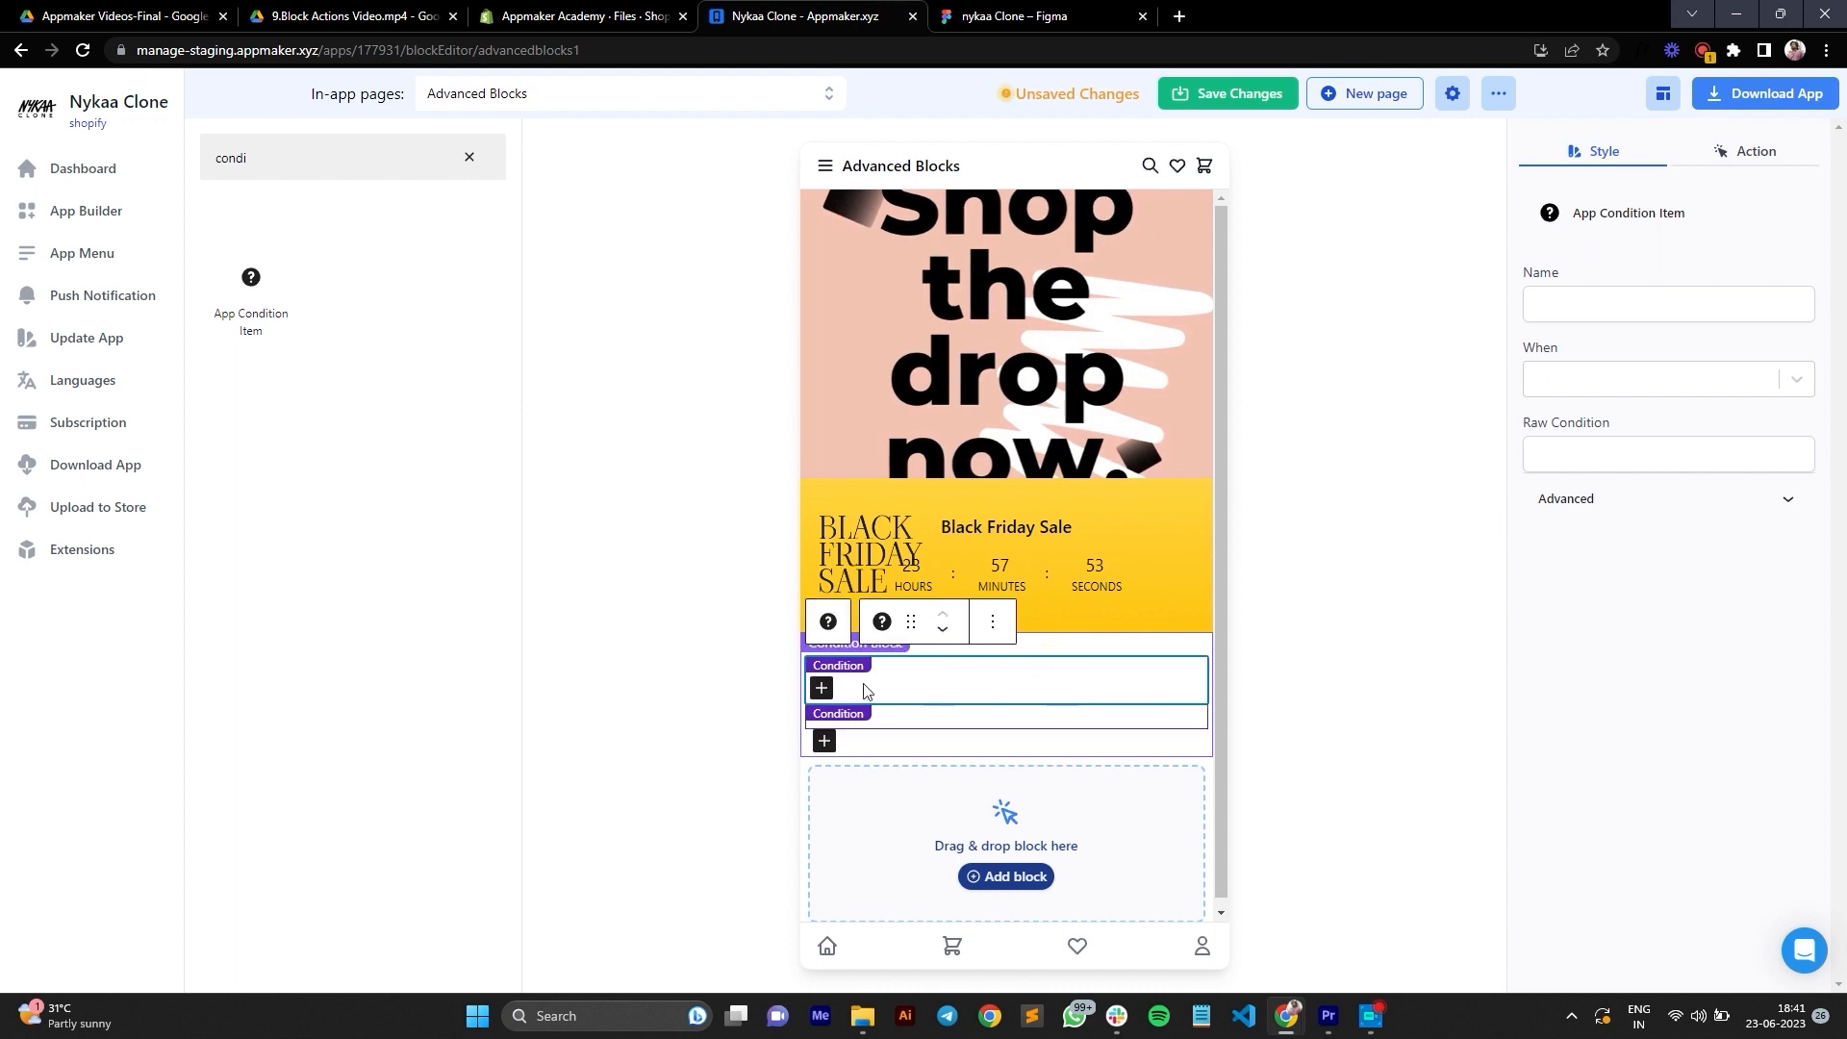
Step: Add a Banner to the first condition and upload the image Group 301 (1) to it from the desktop folder 1
left_click(832, 690)
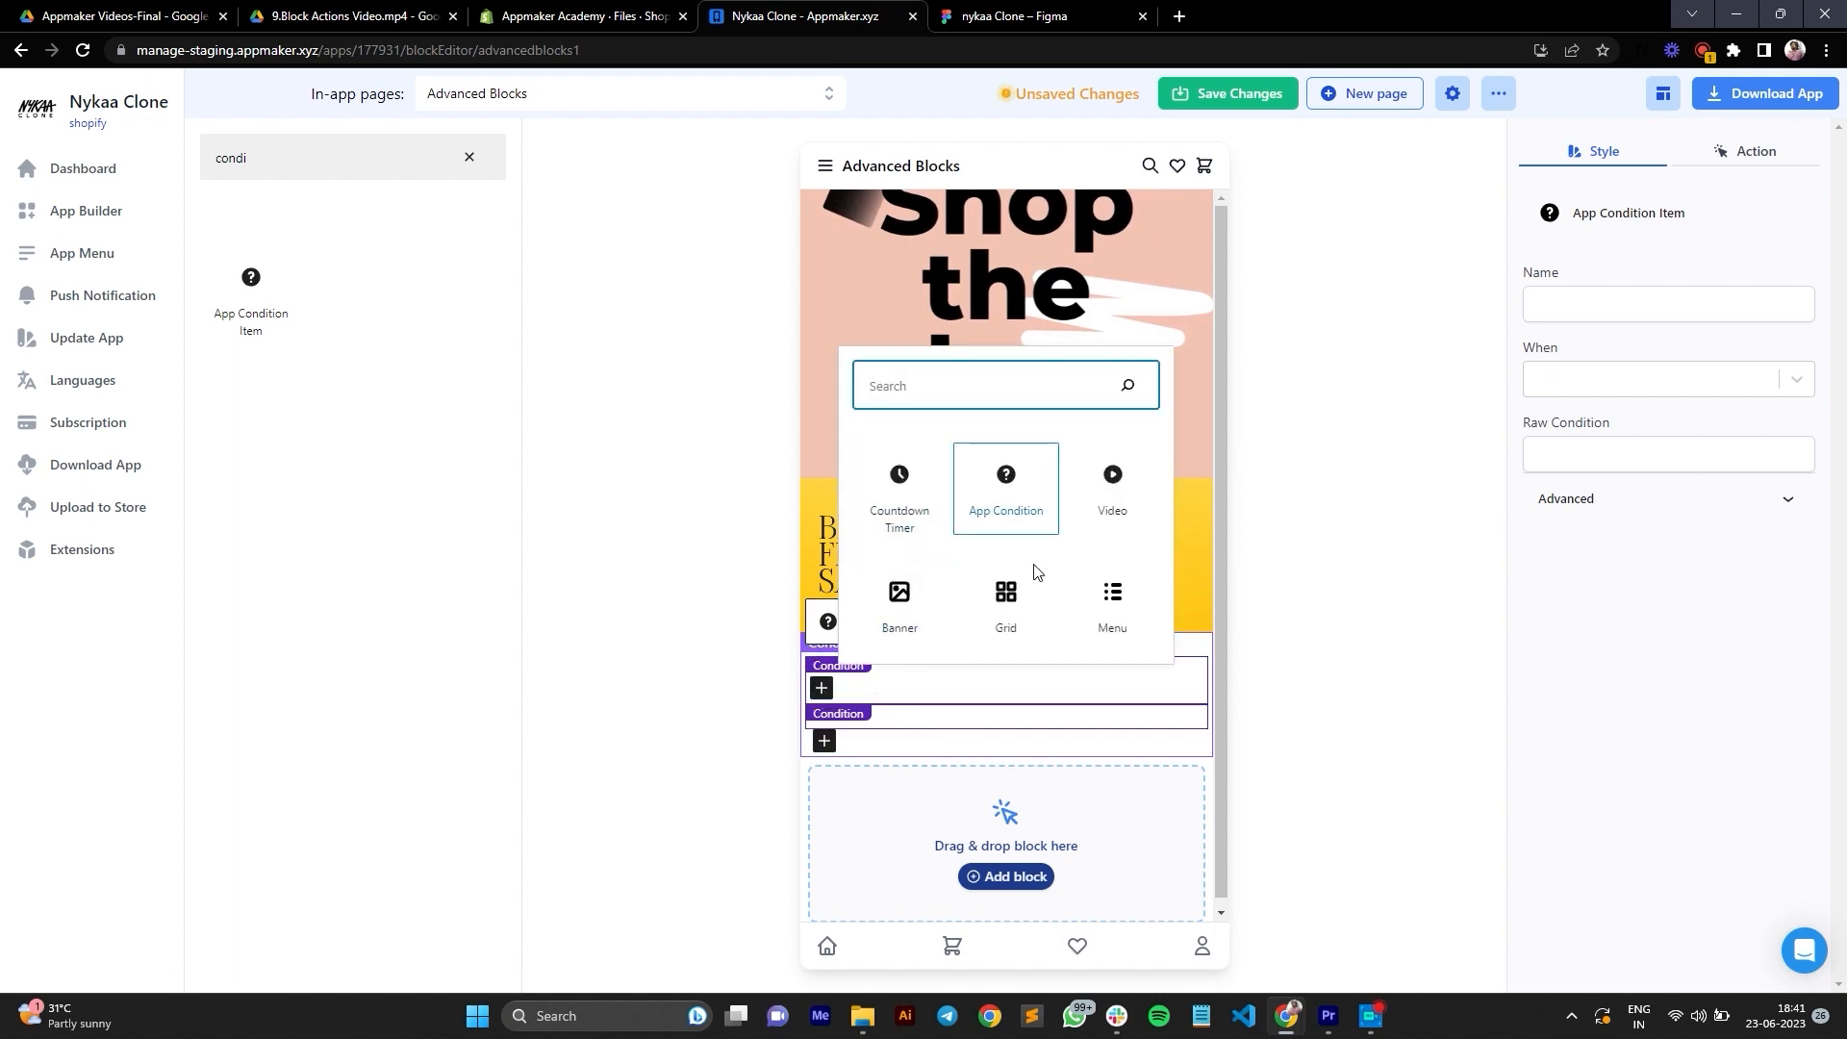
left_click(899, 606)
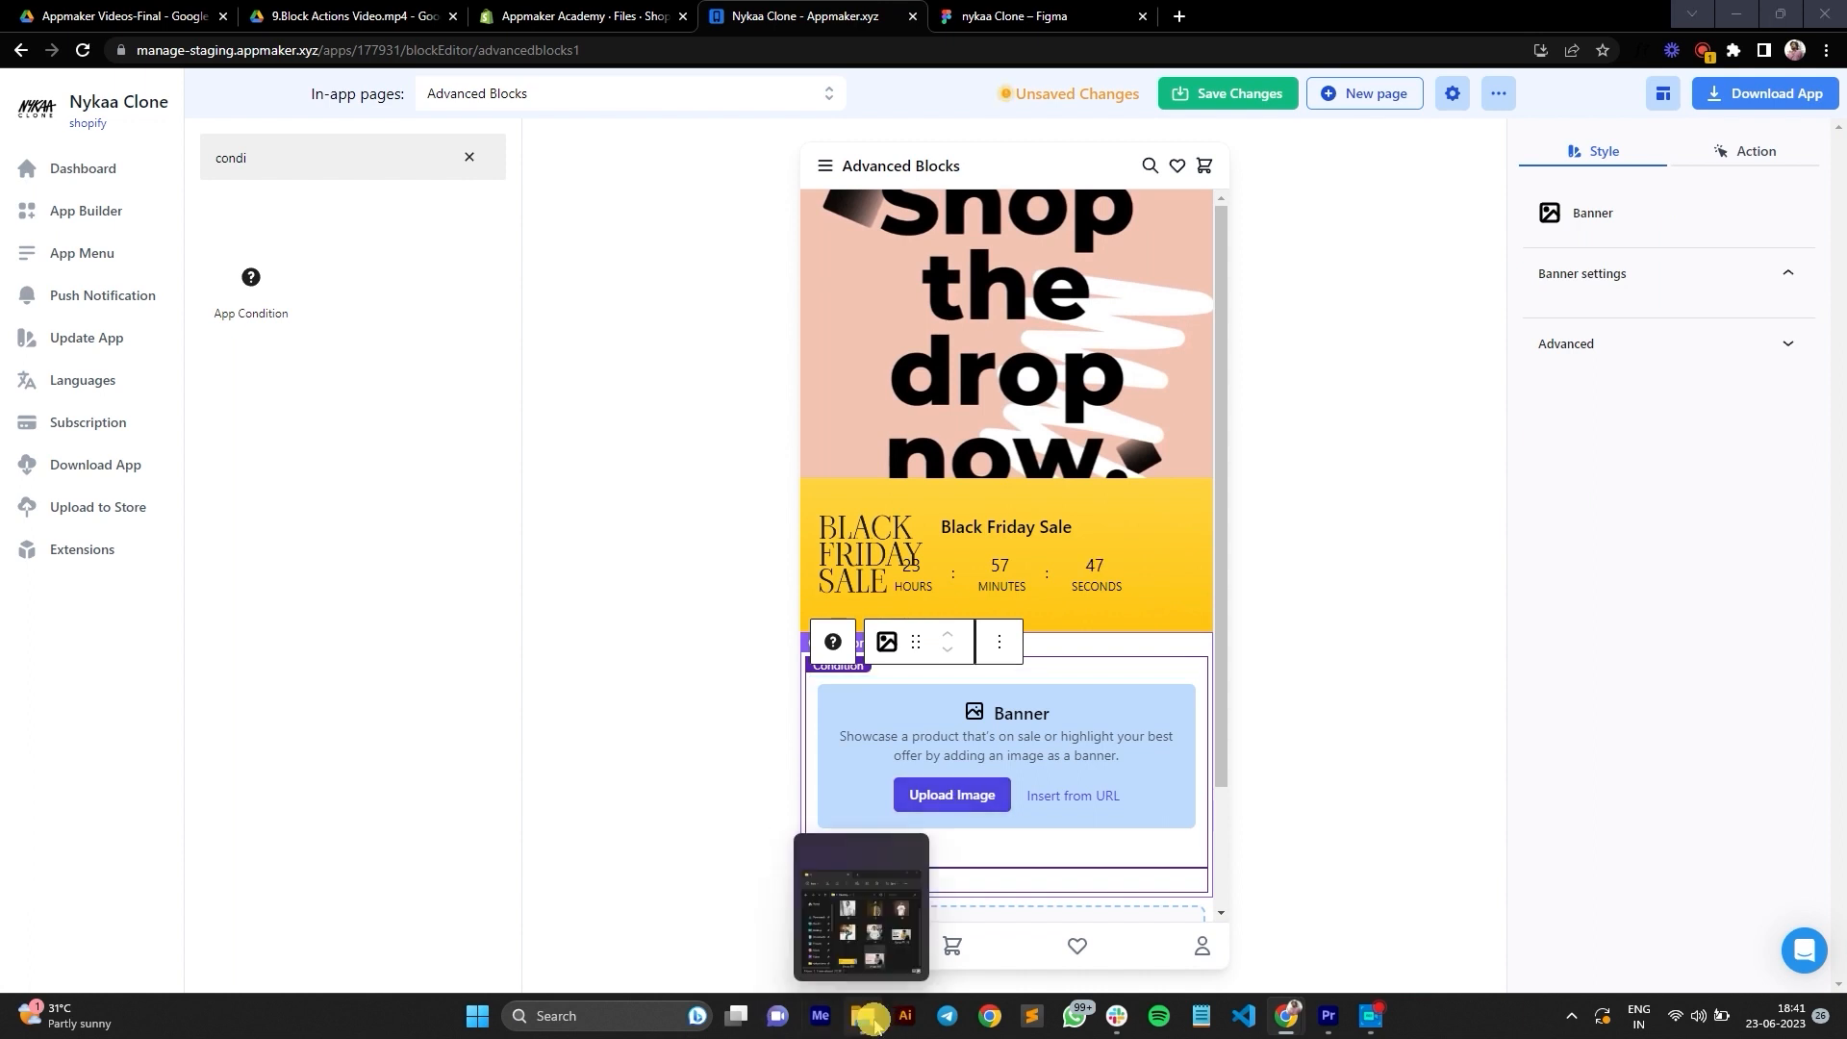
left_click(861, 904)
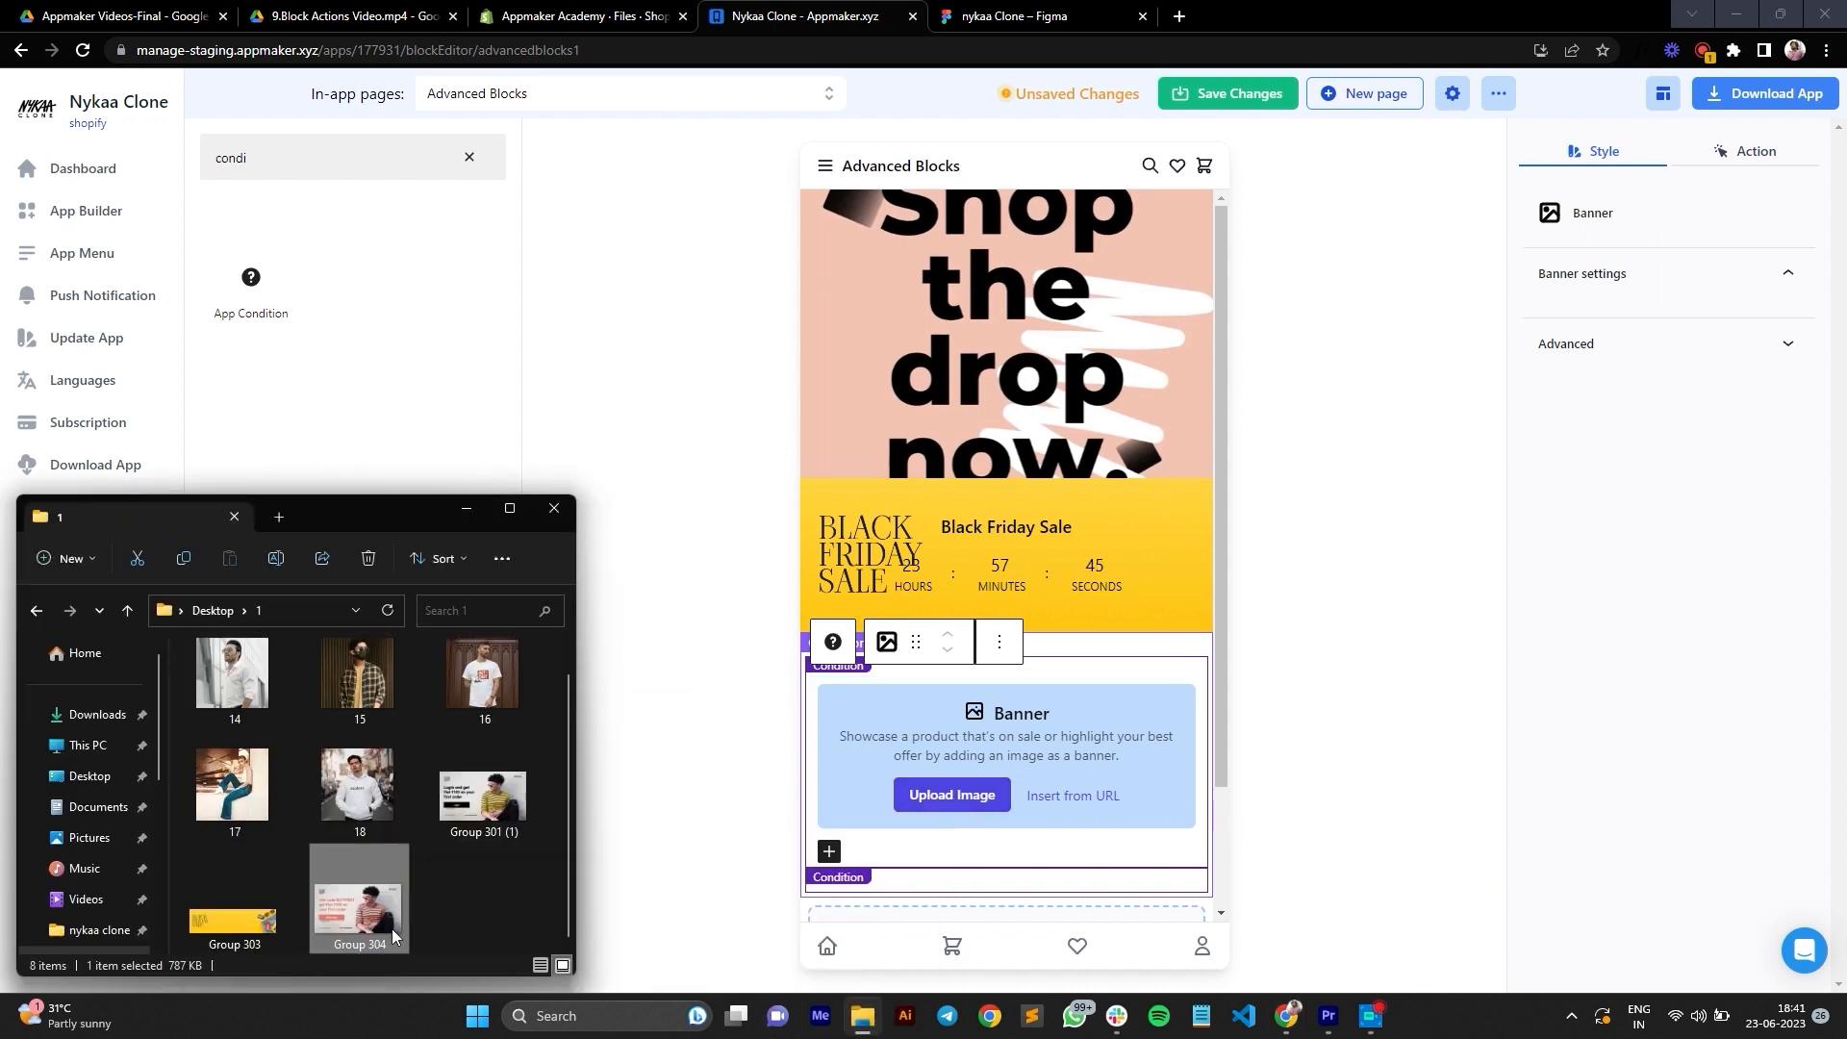
left_click(482, 812)
left_click_drag(481, 812, 1005, 781)
scroll(1046, 794, "down", 2)
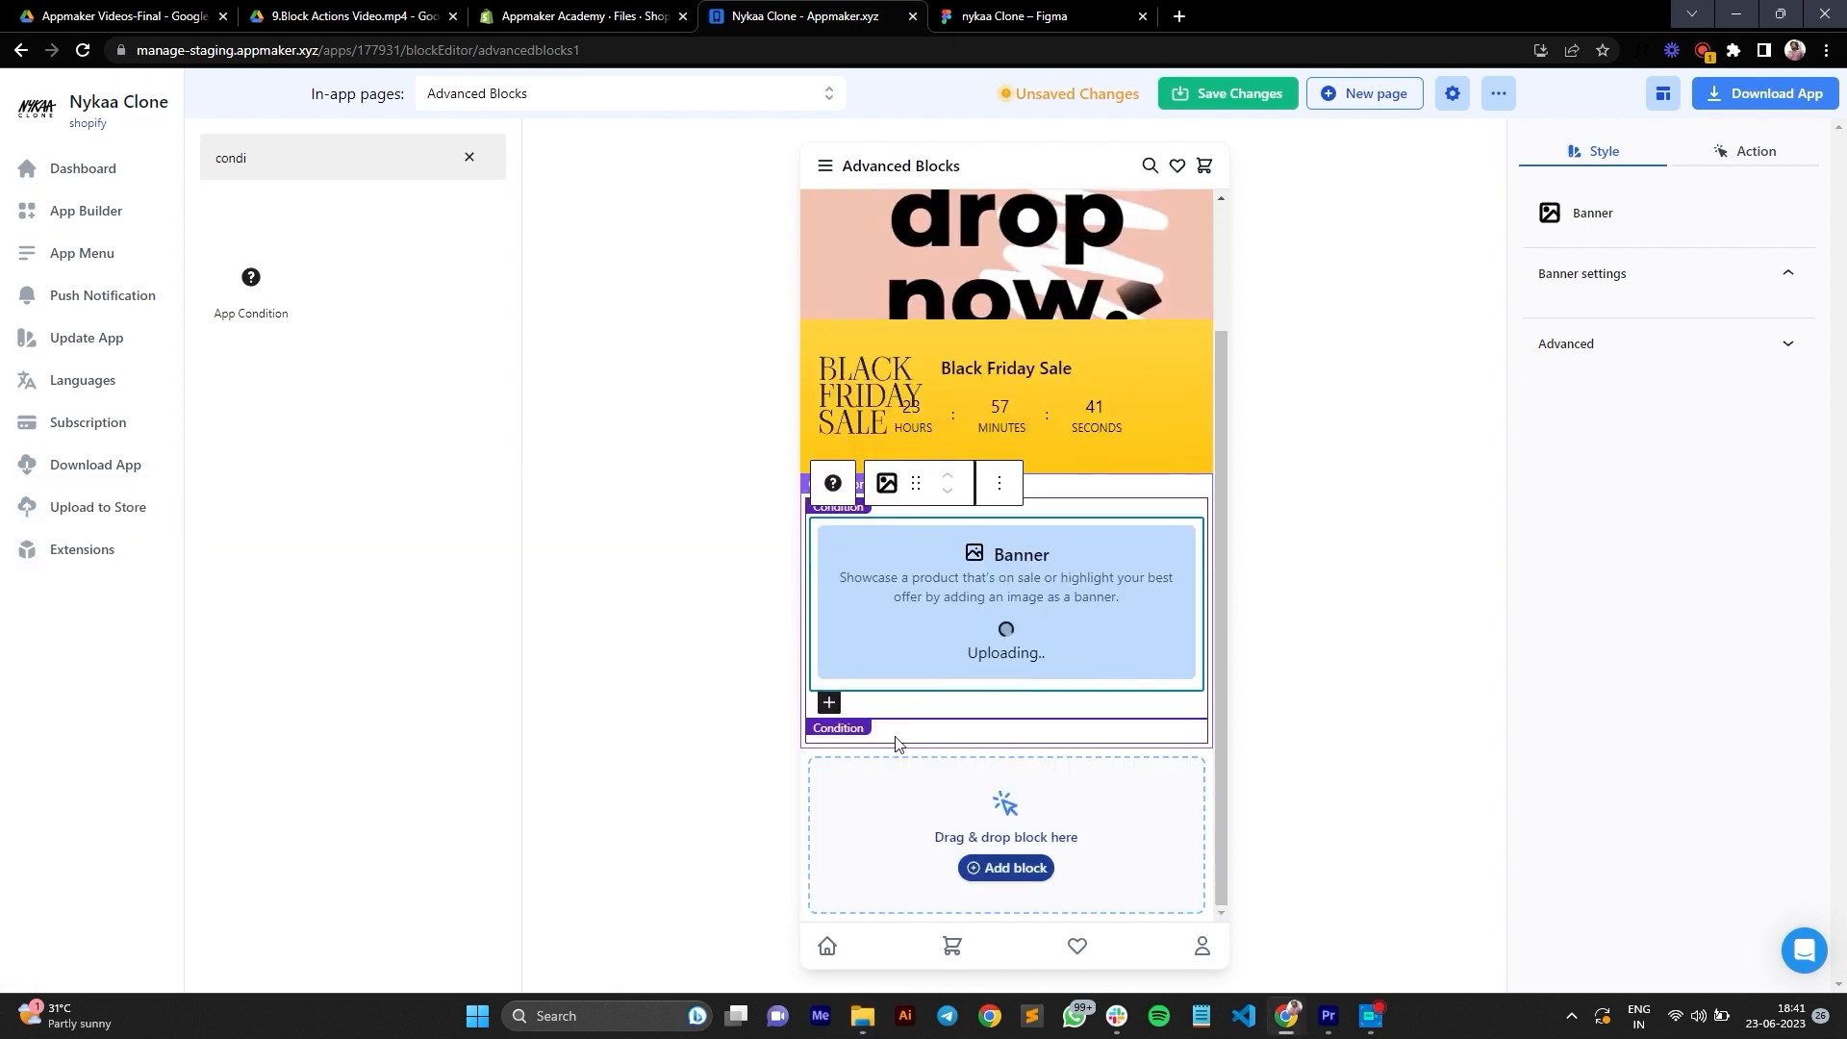
Step: Add a Banner to the second condition and upload the image Group 304 to it from the same folder
left_click(841, 733)
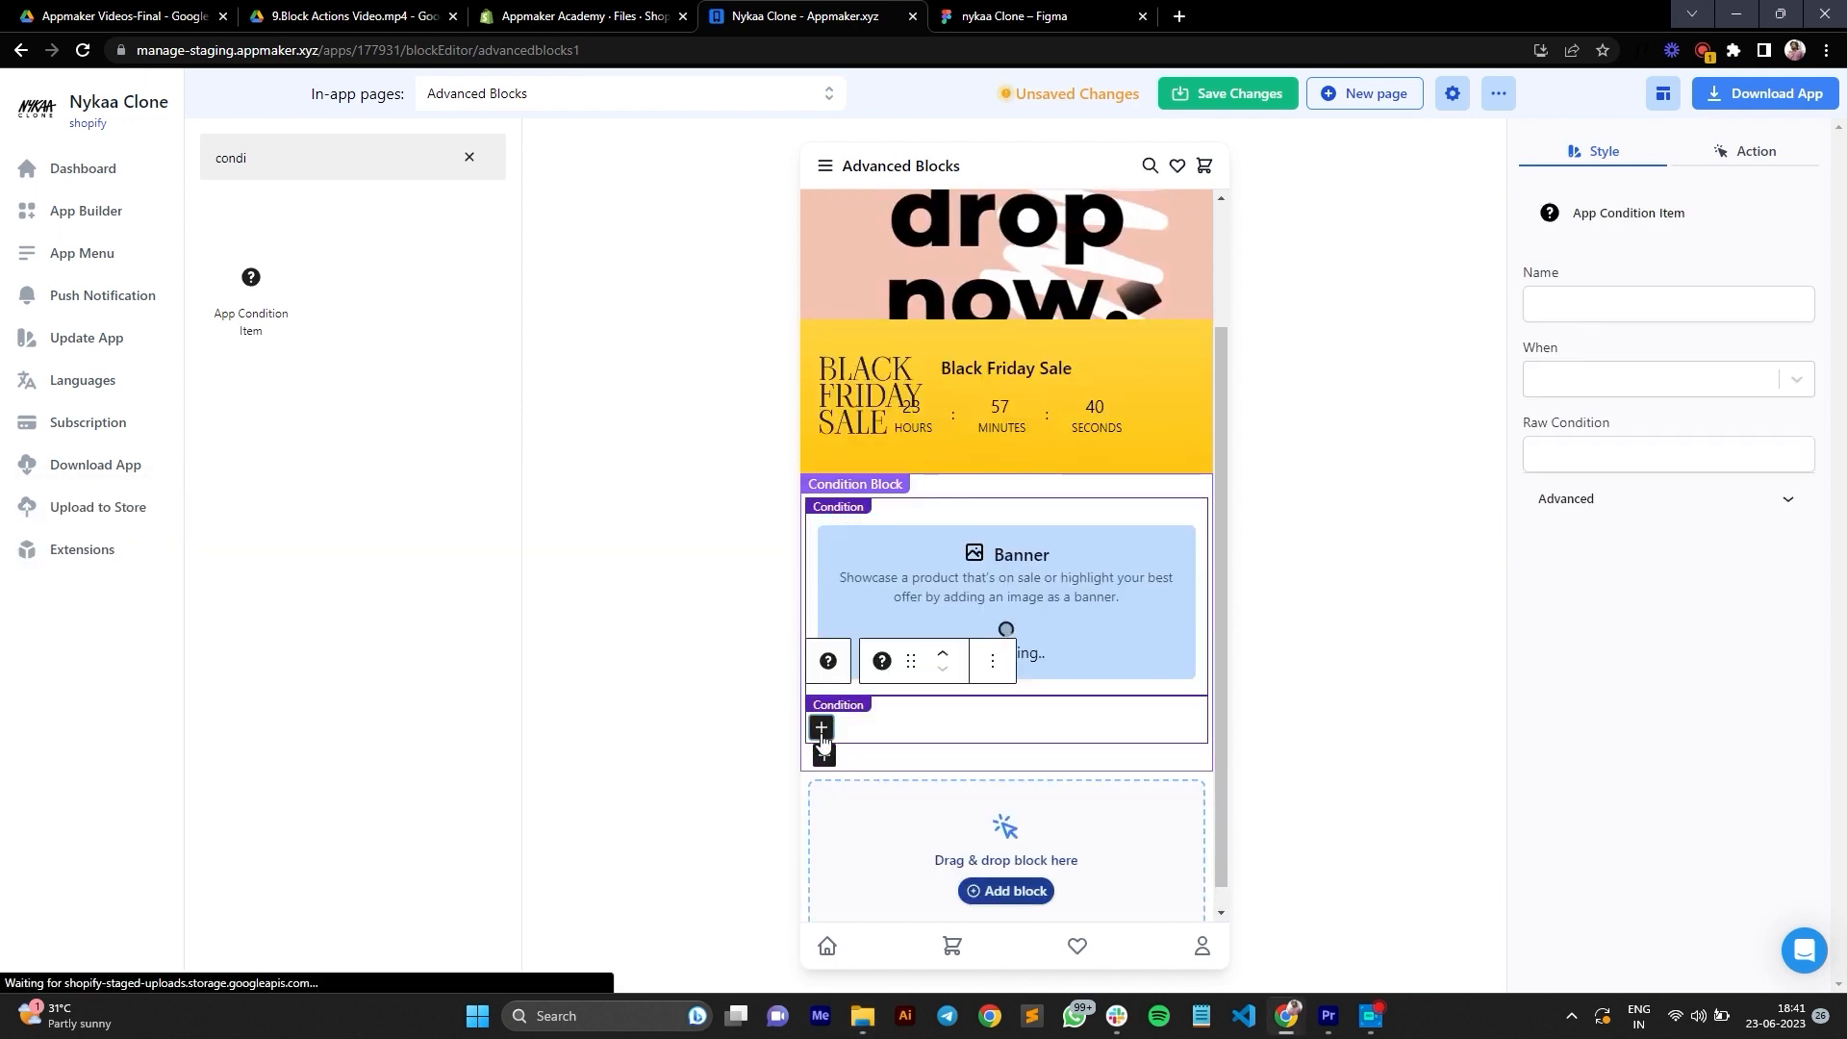
left_click(820, 727)
left_click(915, 554)
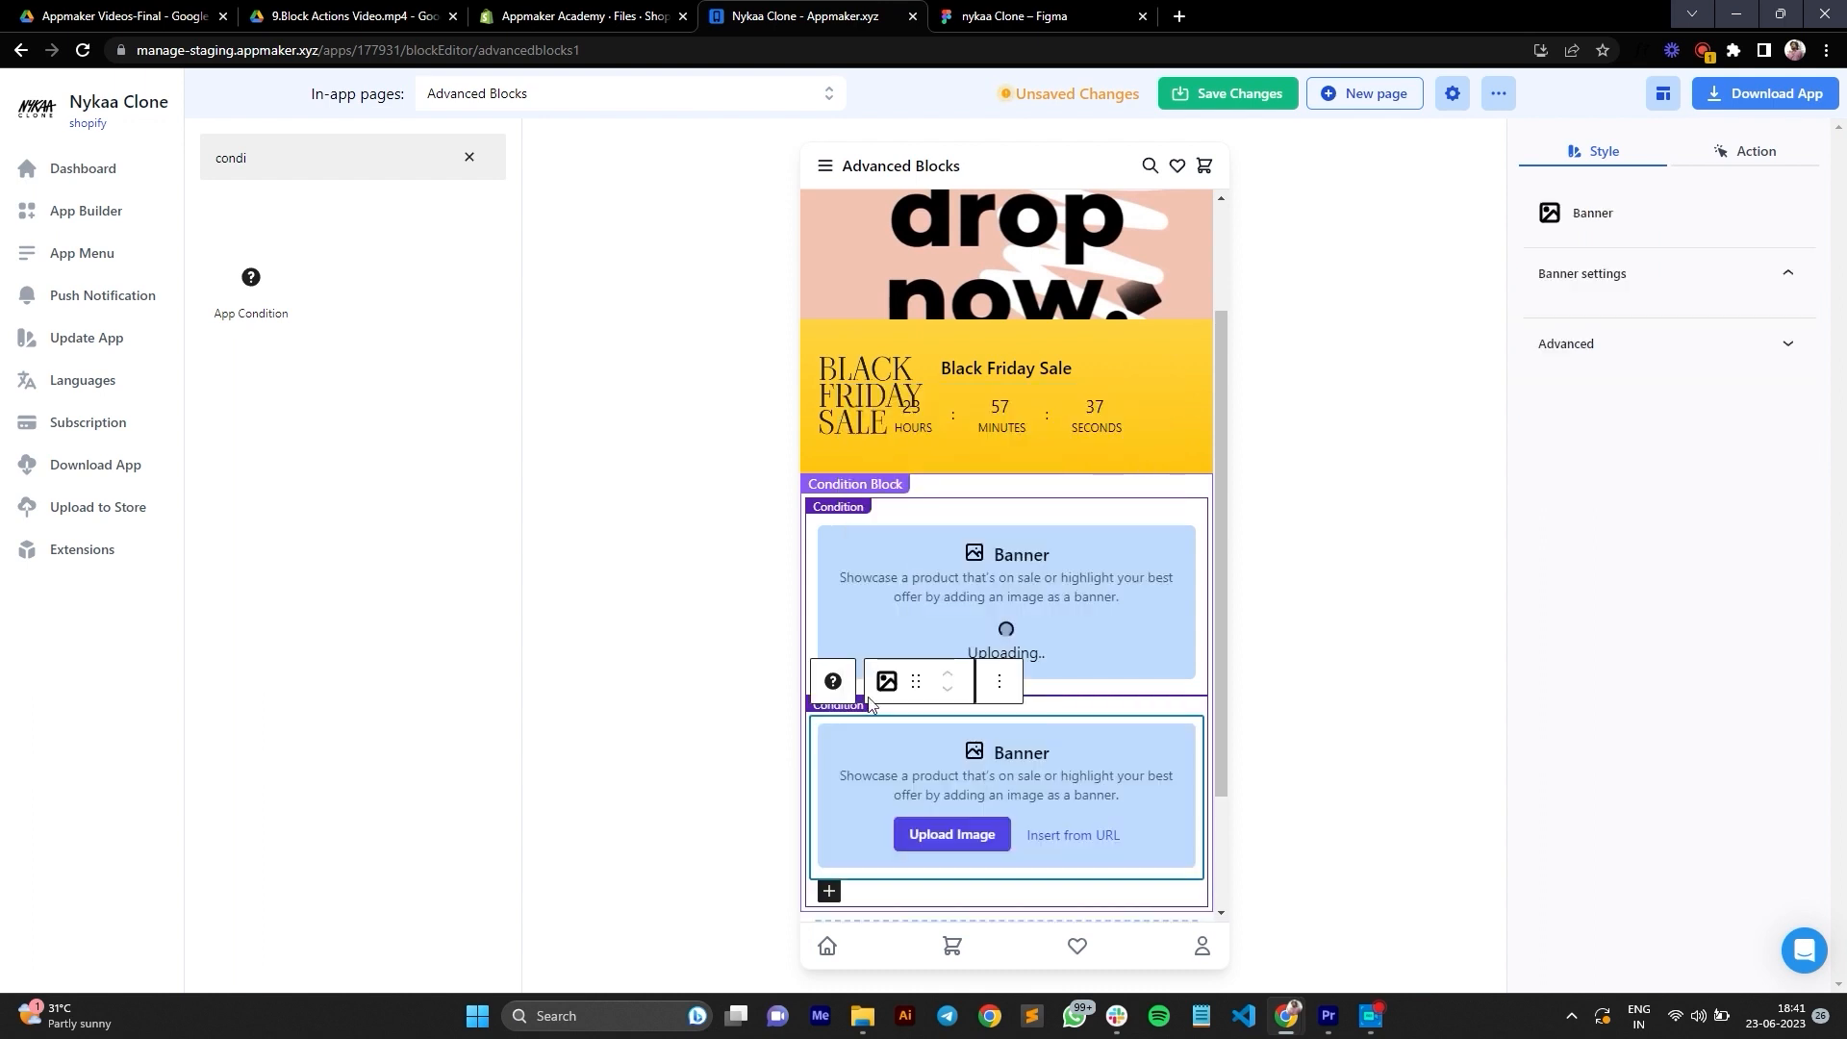
left_click(862, 1015)
left_click_drag(382, 916, 1051, 824)
scroll(1058, 818, "down", 3)
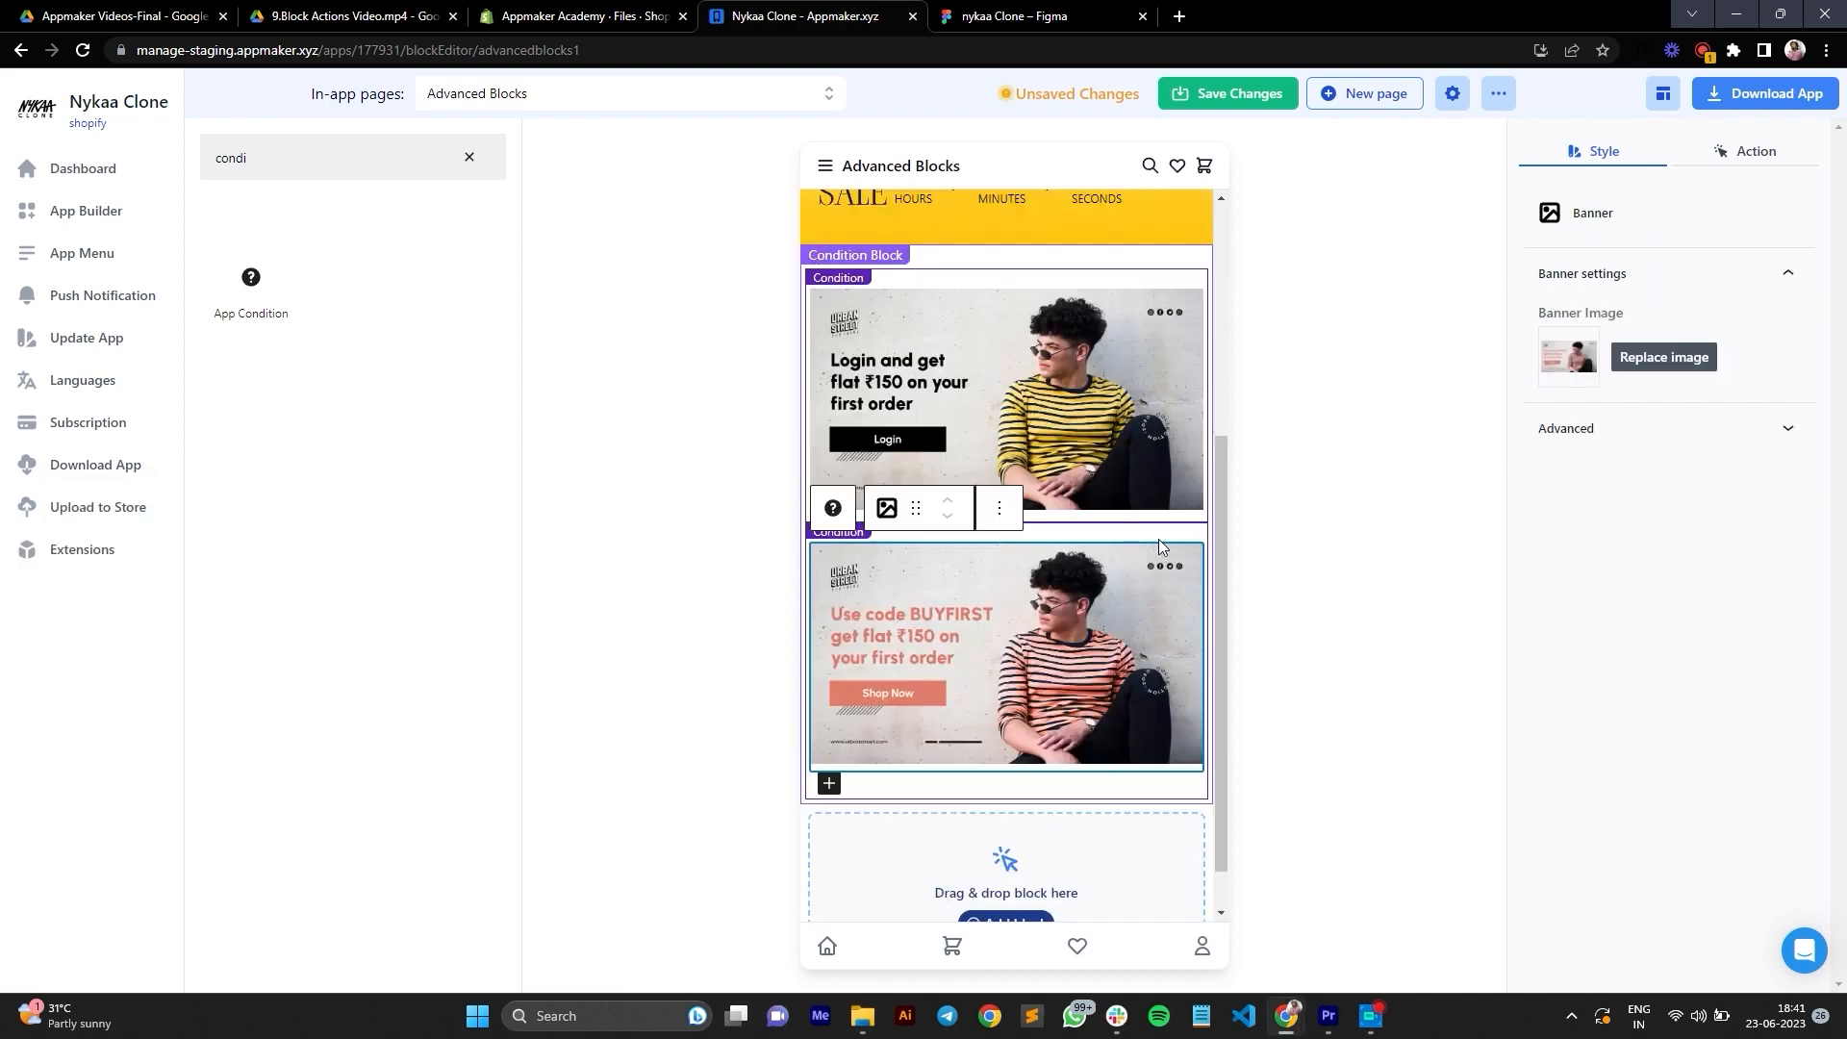
Step: Examine the When options of the second condition item and review both condition items
left_click(1144, 533)
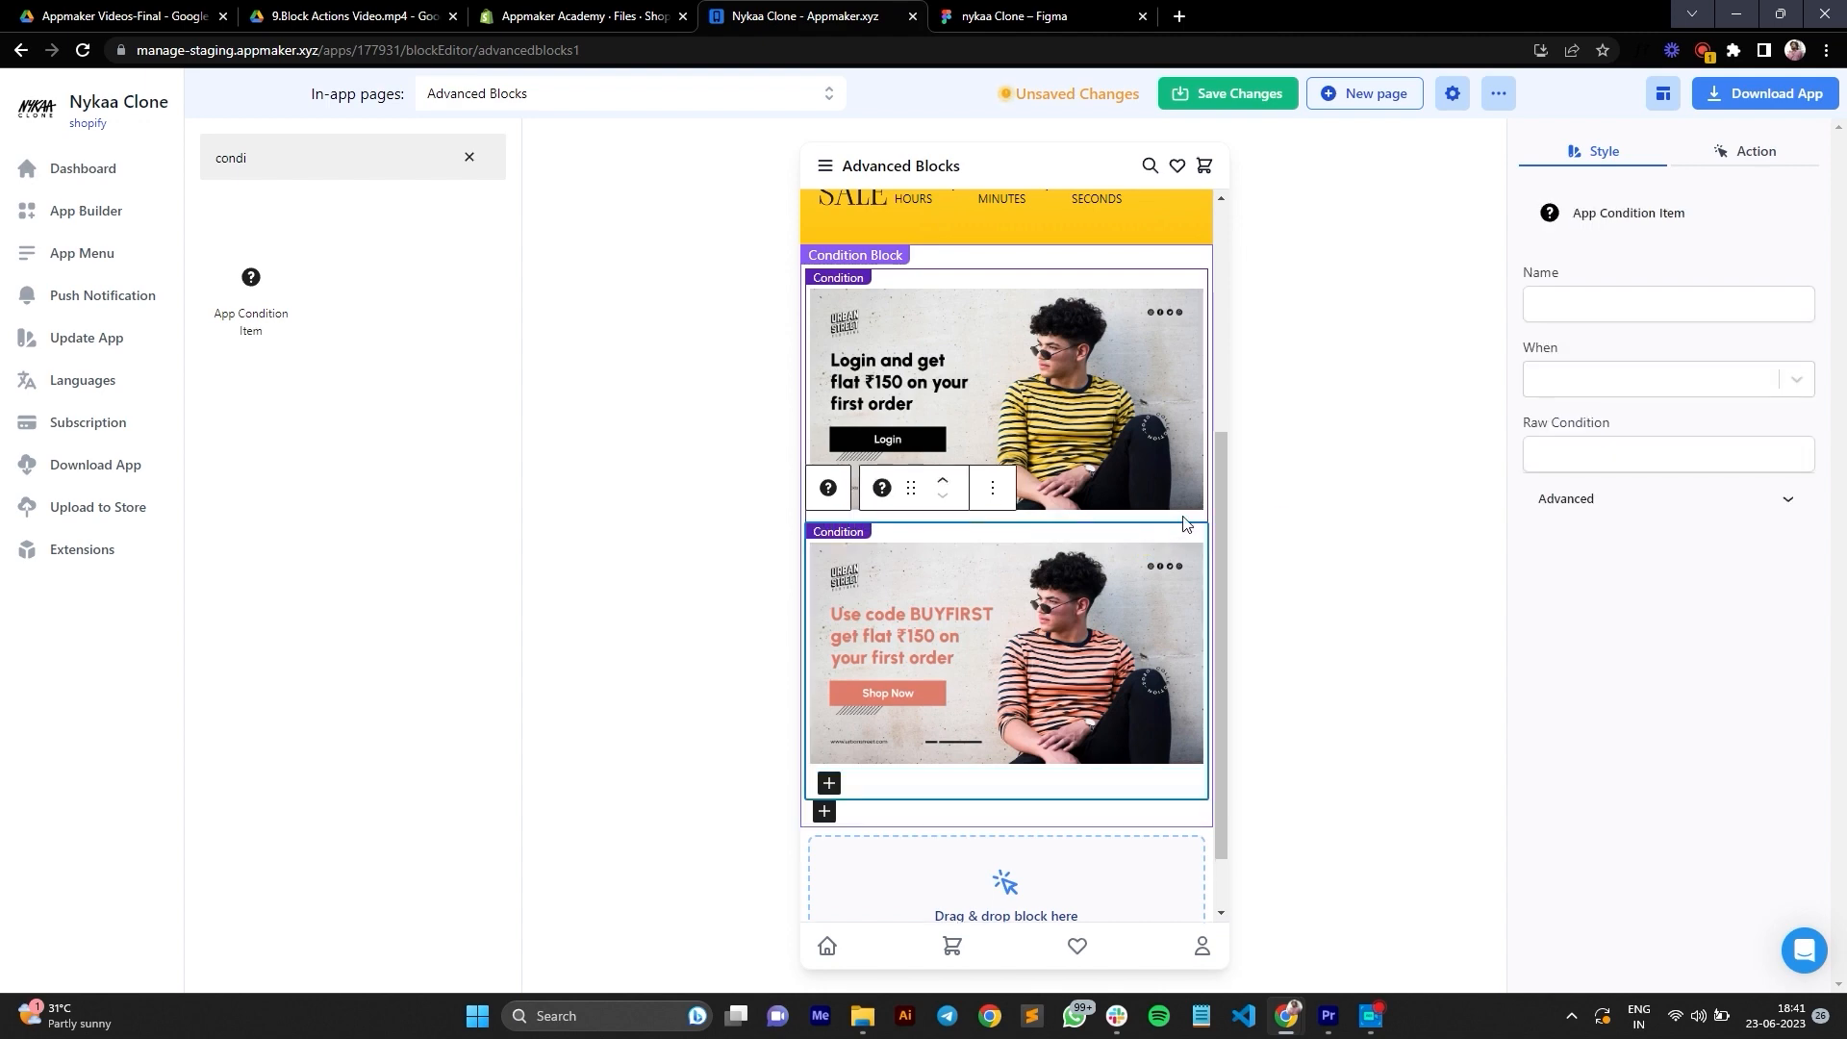
left_click(1674, 377)
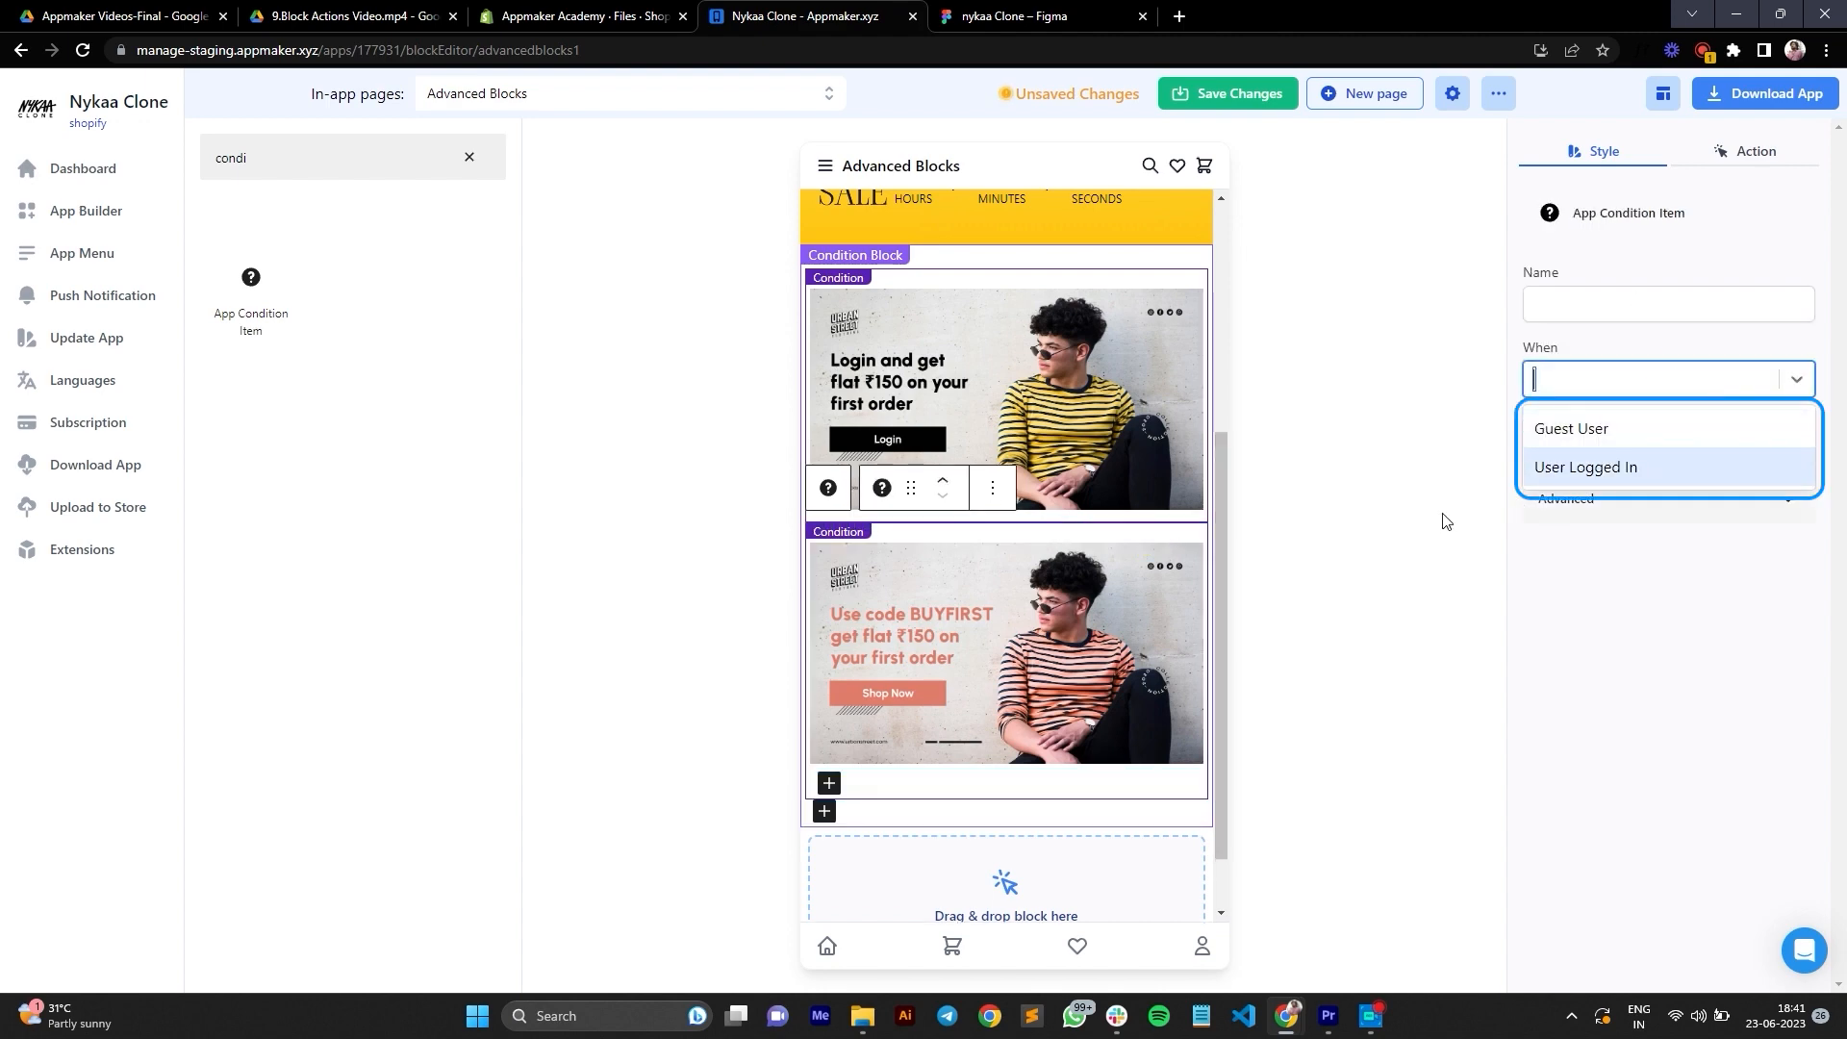
left_click(1388, 512)
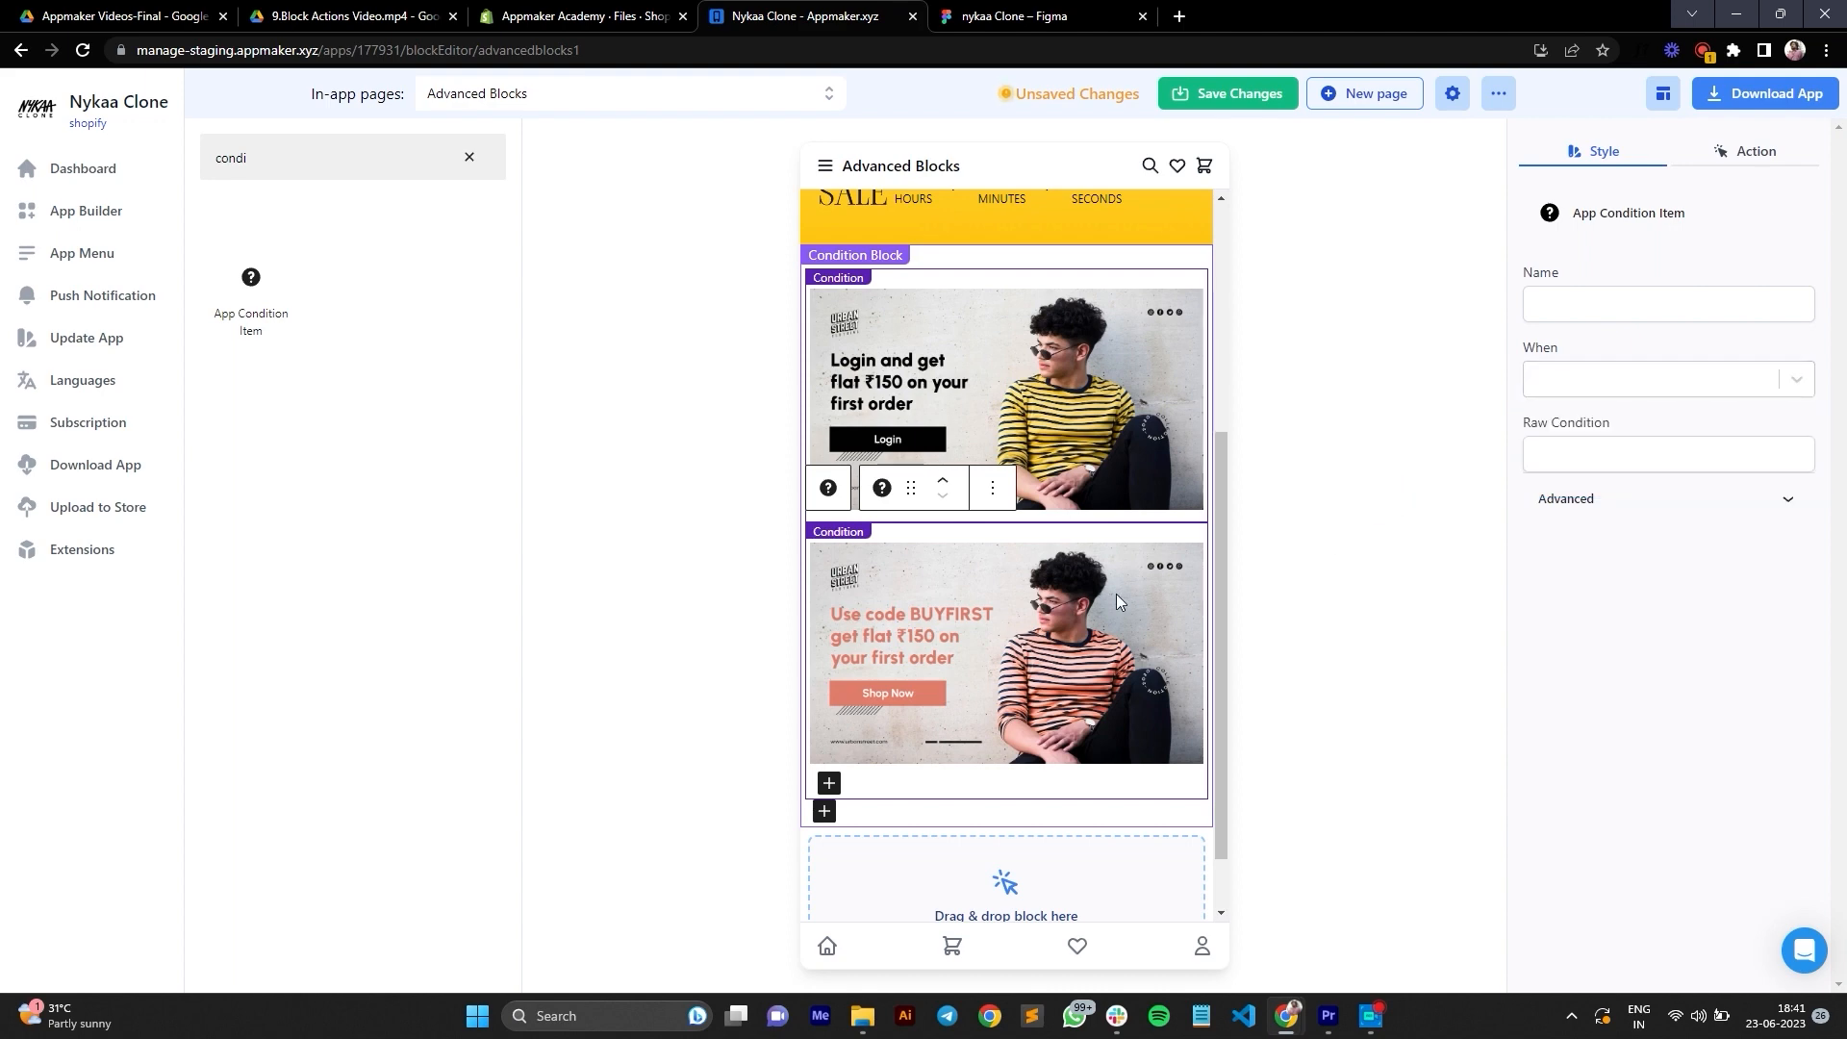
left_click(1056, 788)
left_click(992, 787)
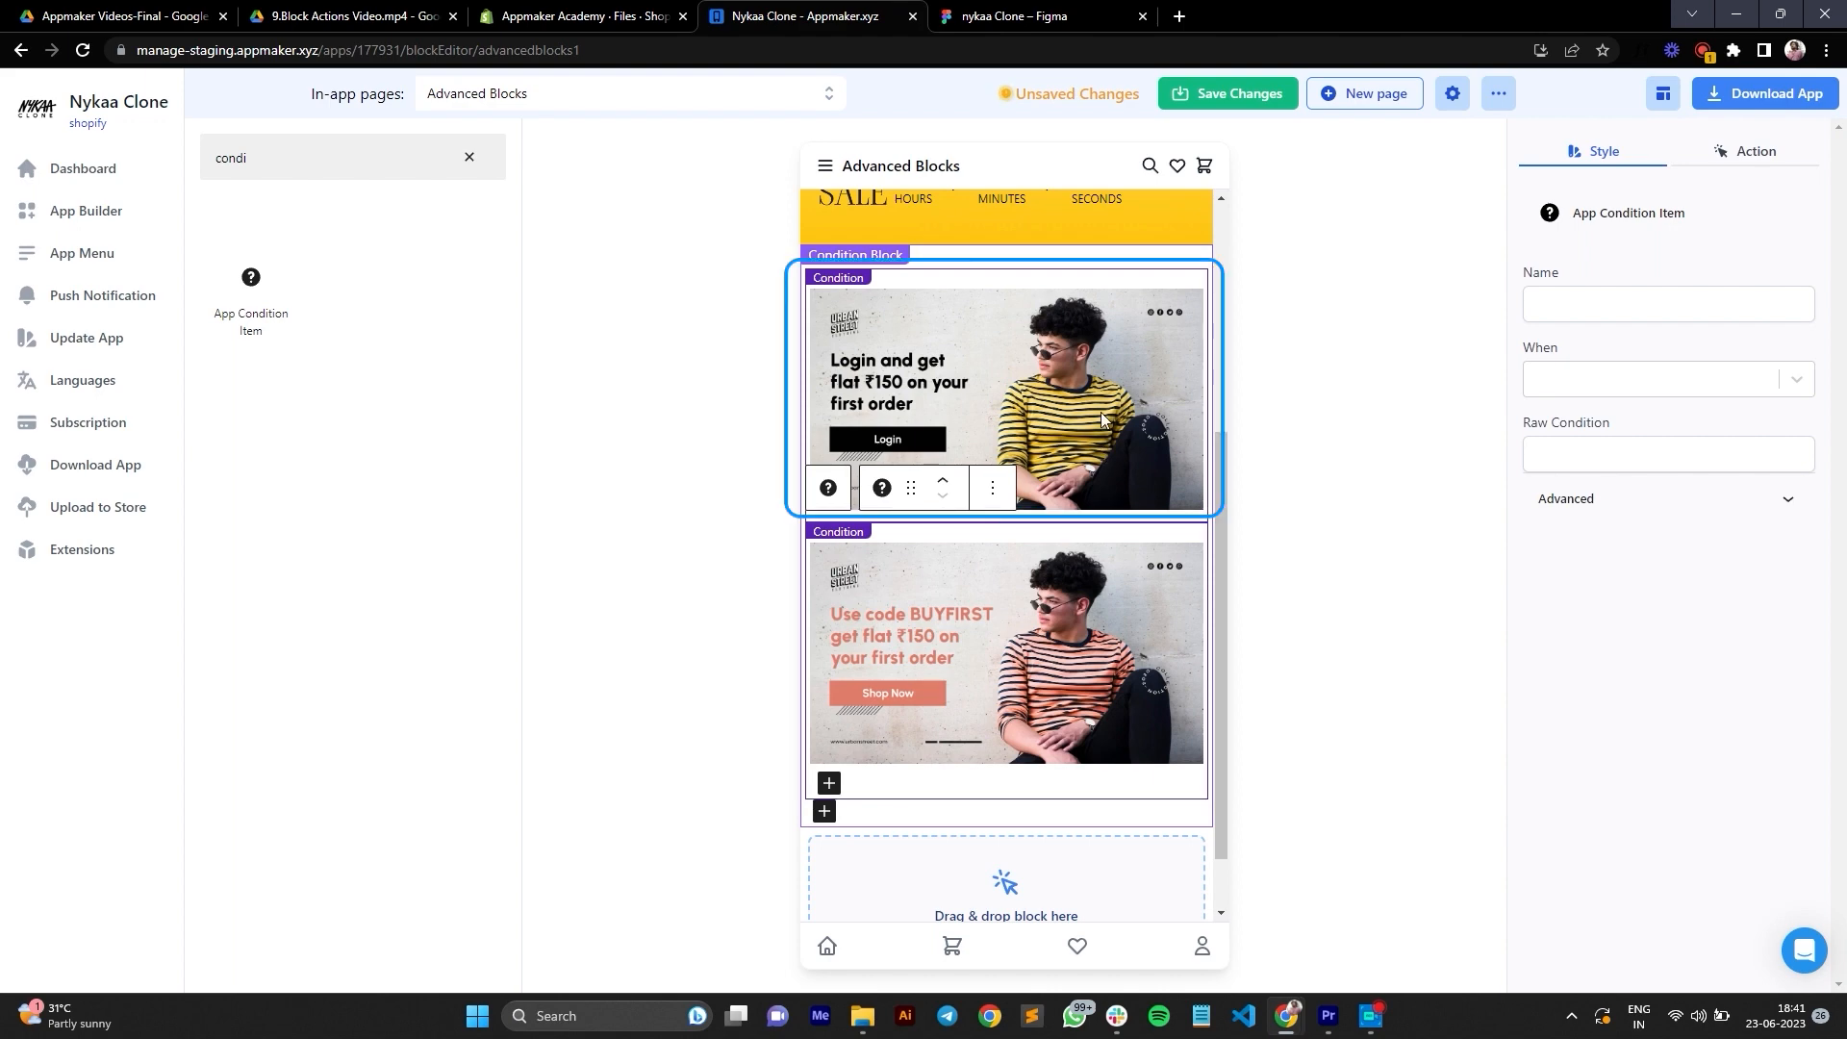
left_click(1083, 279)
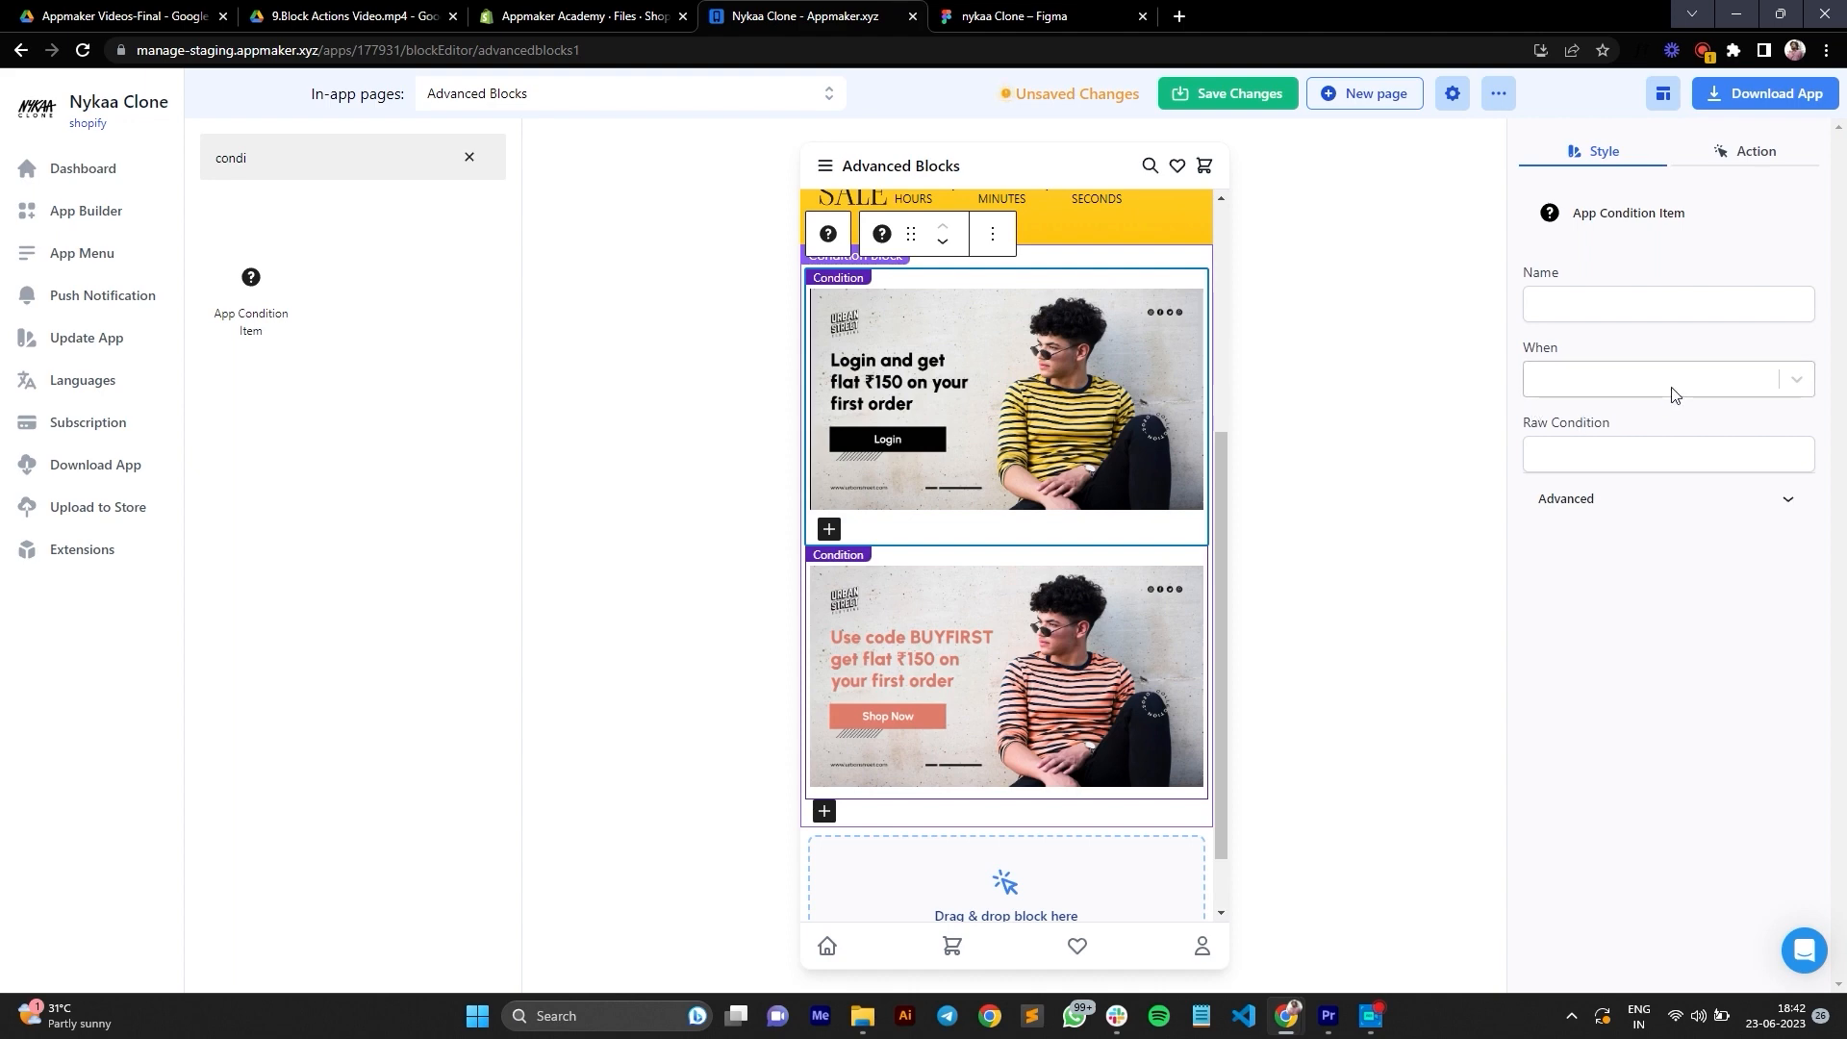
Step: Set the second condition to apply when User Logged In and name it "Logged In User"
left_click(1640, 384)
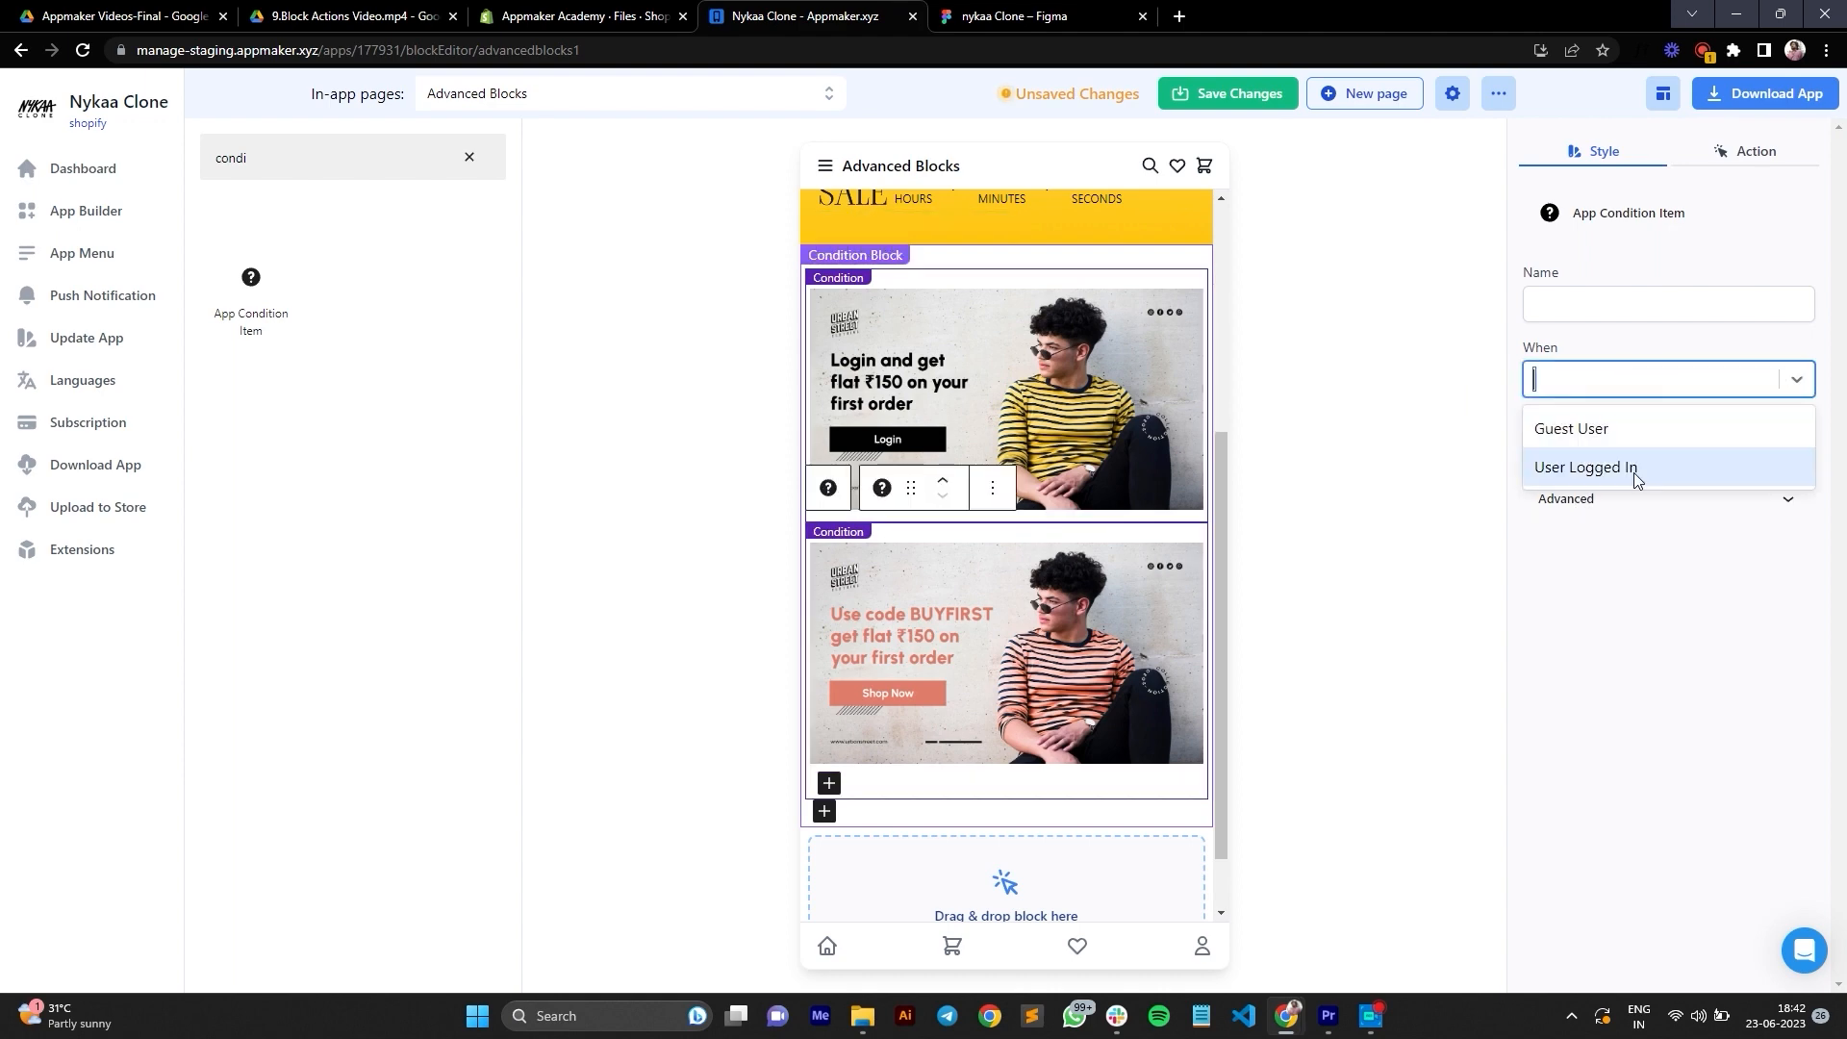
left_click(1632, 470)
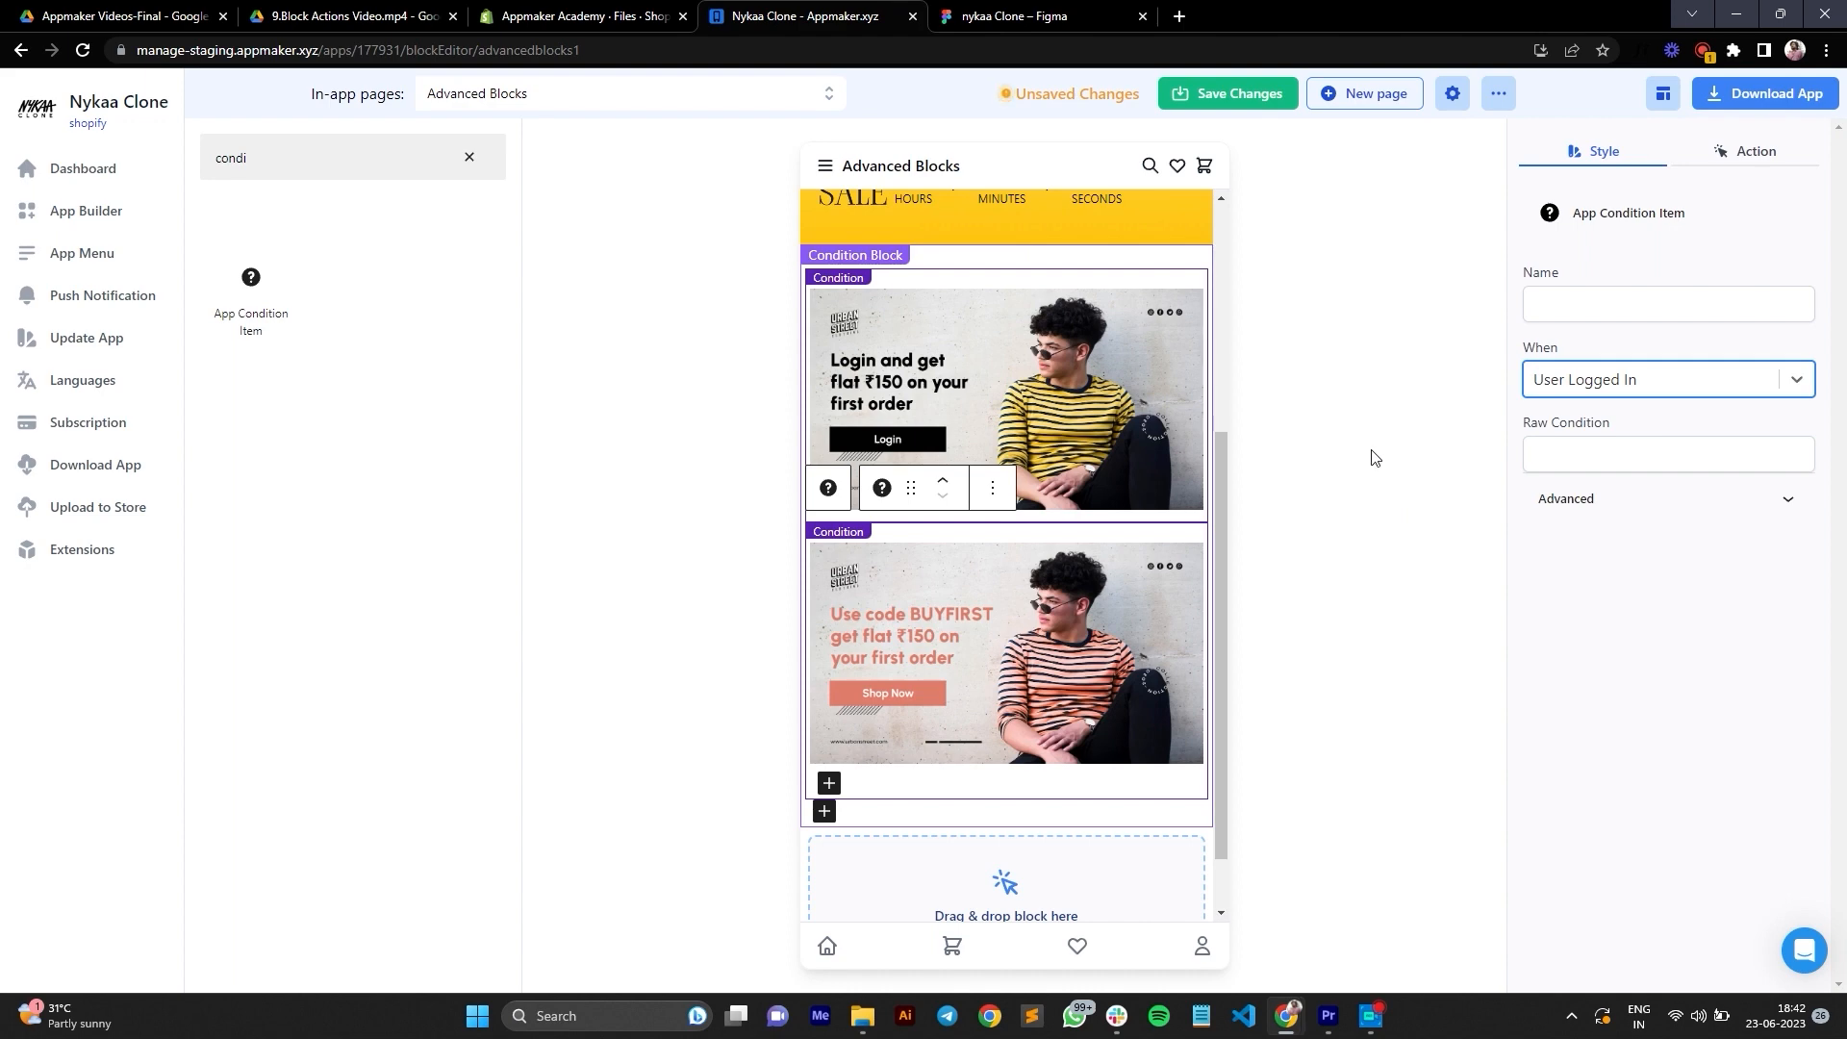
left_click(1597, 304)
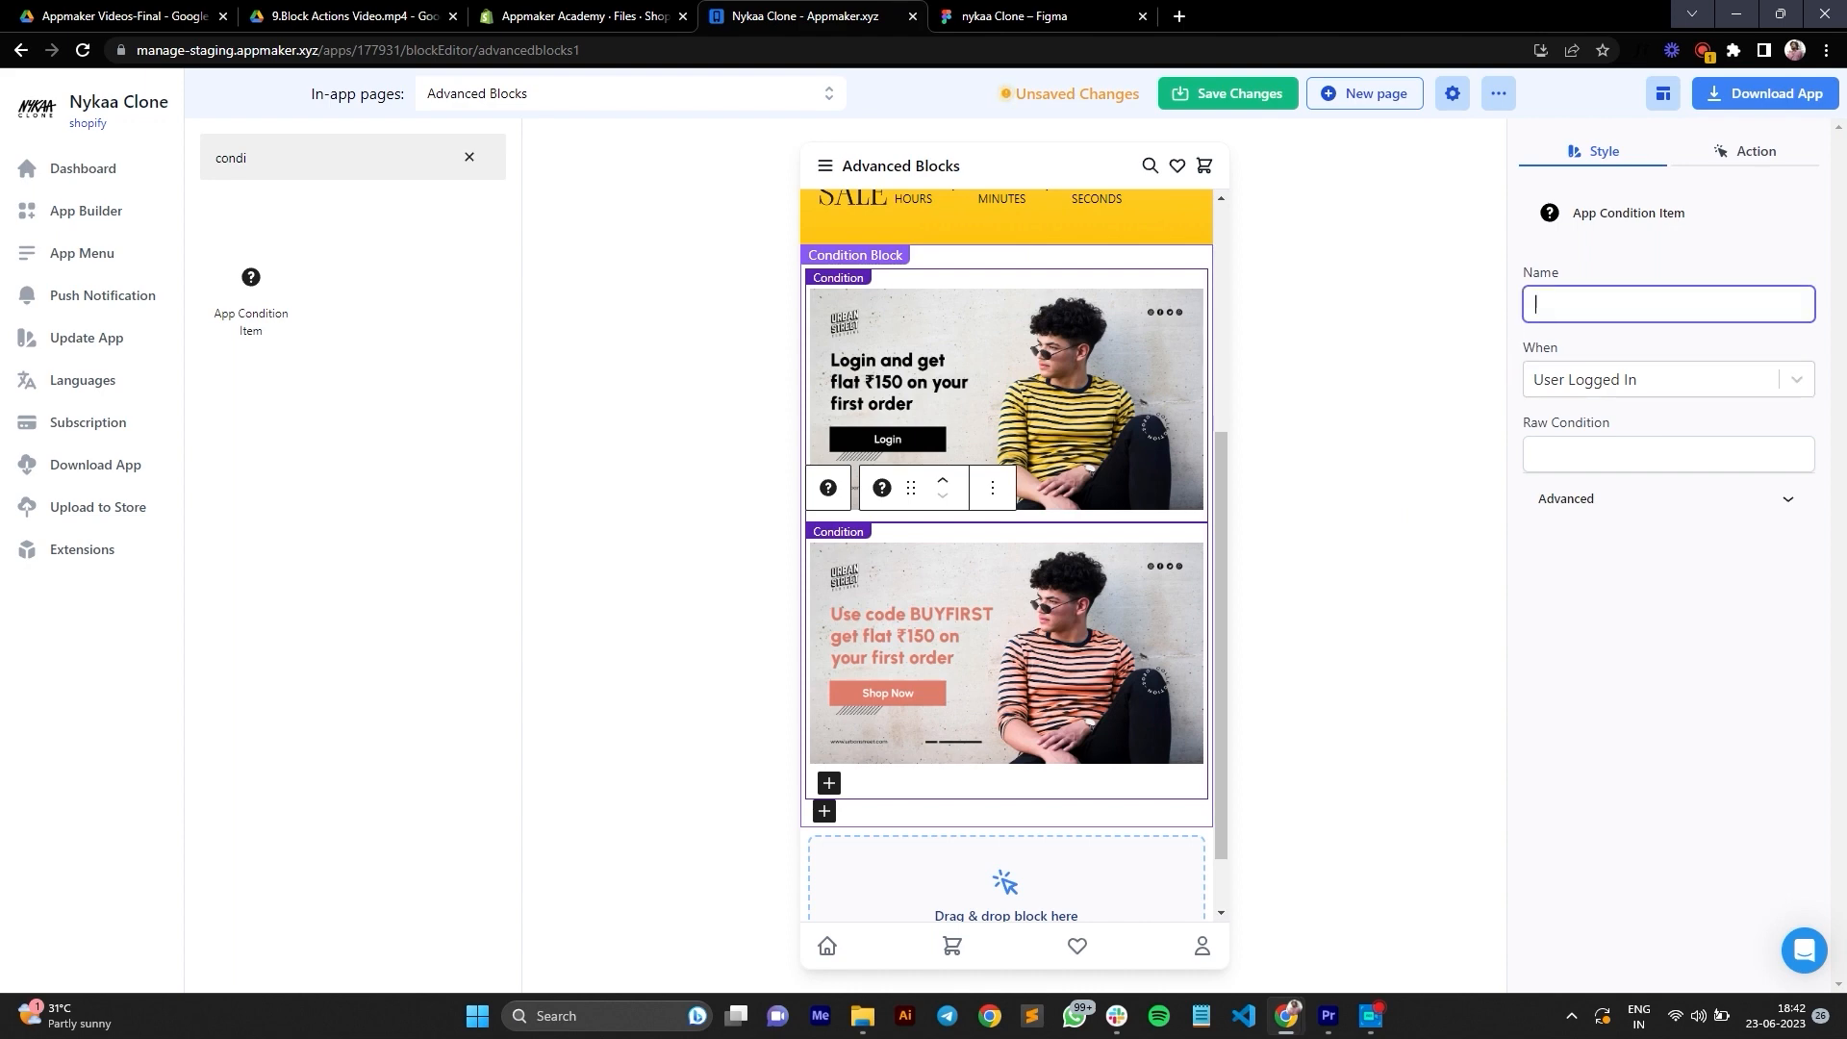
type("Logged In User")
Step: Set the first condition to apply when Guest User and name it "Guest User"
left_click(1116, 277)
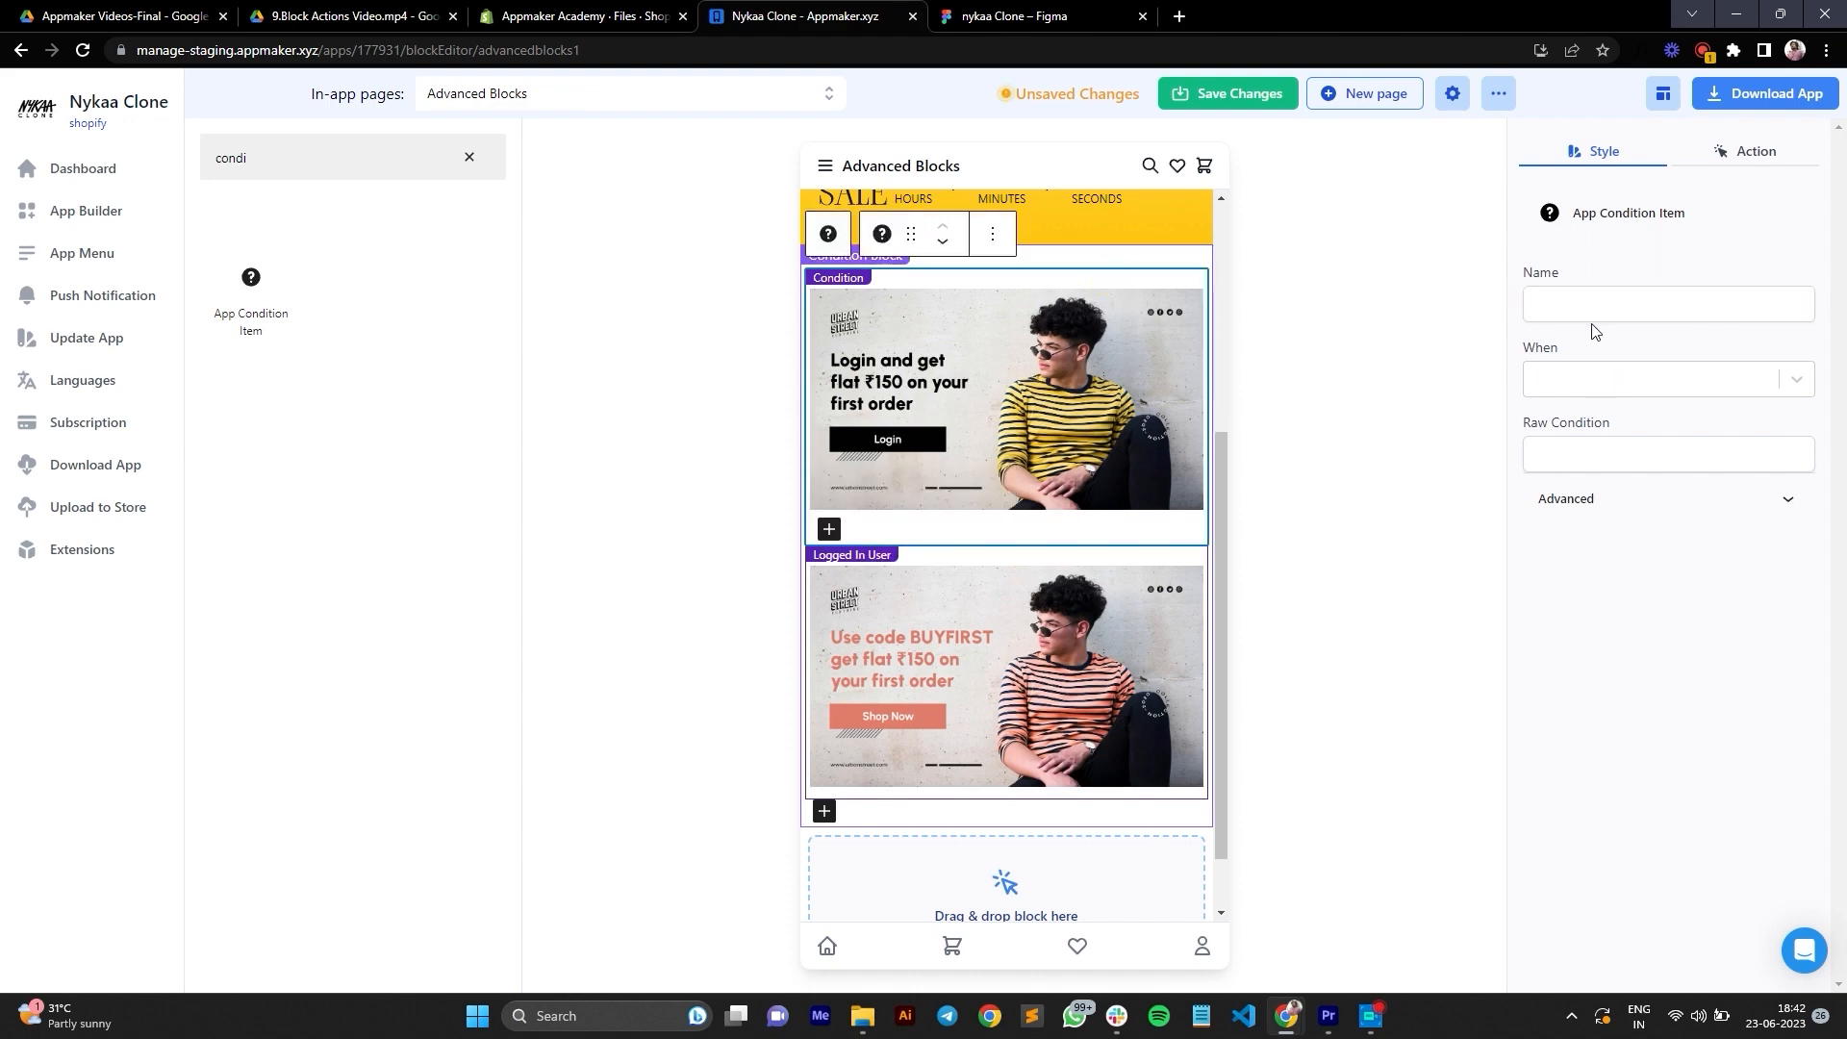
left_click(1571, 382)
left_click(1585, 432)
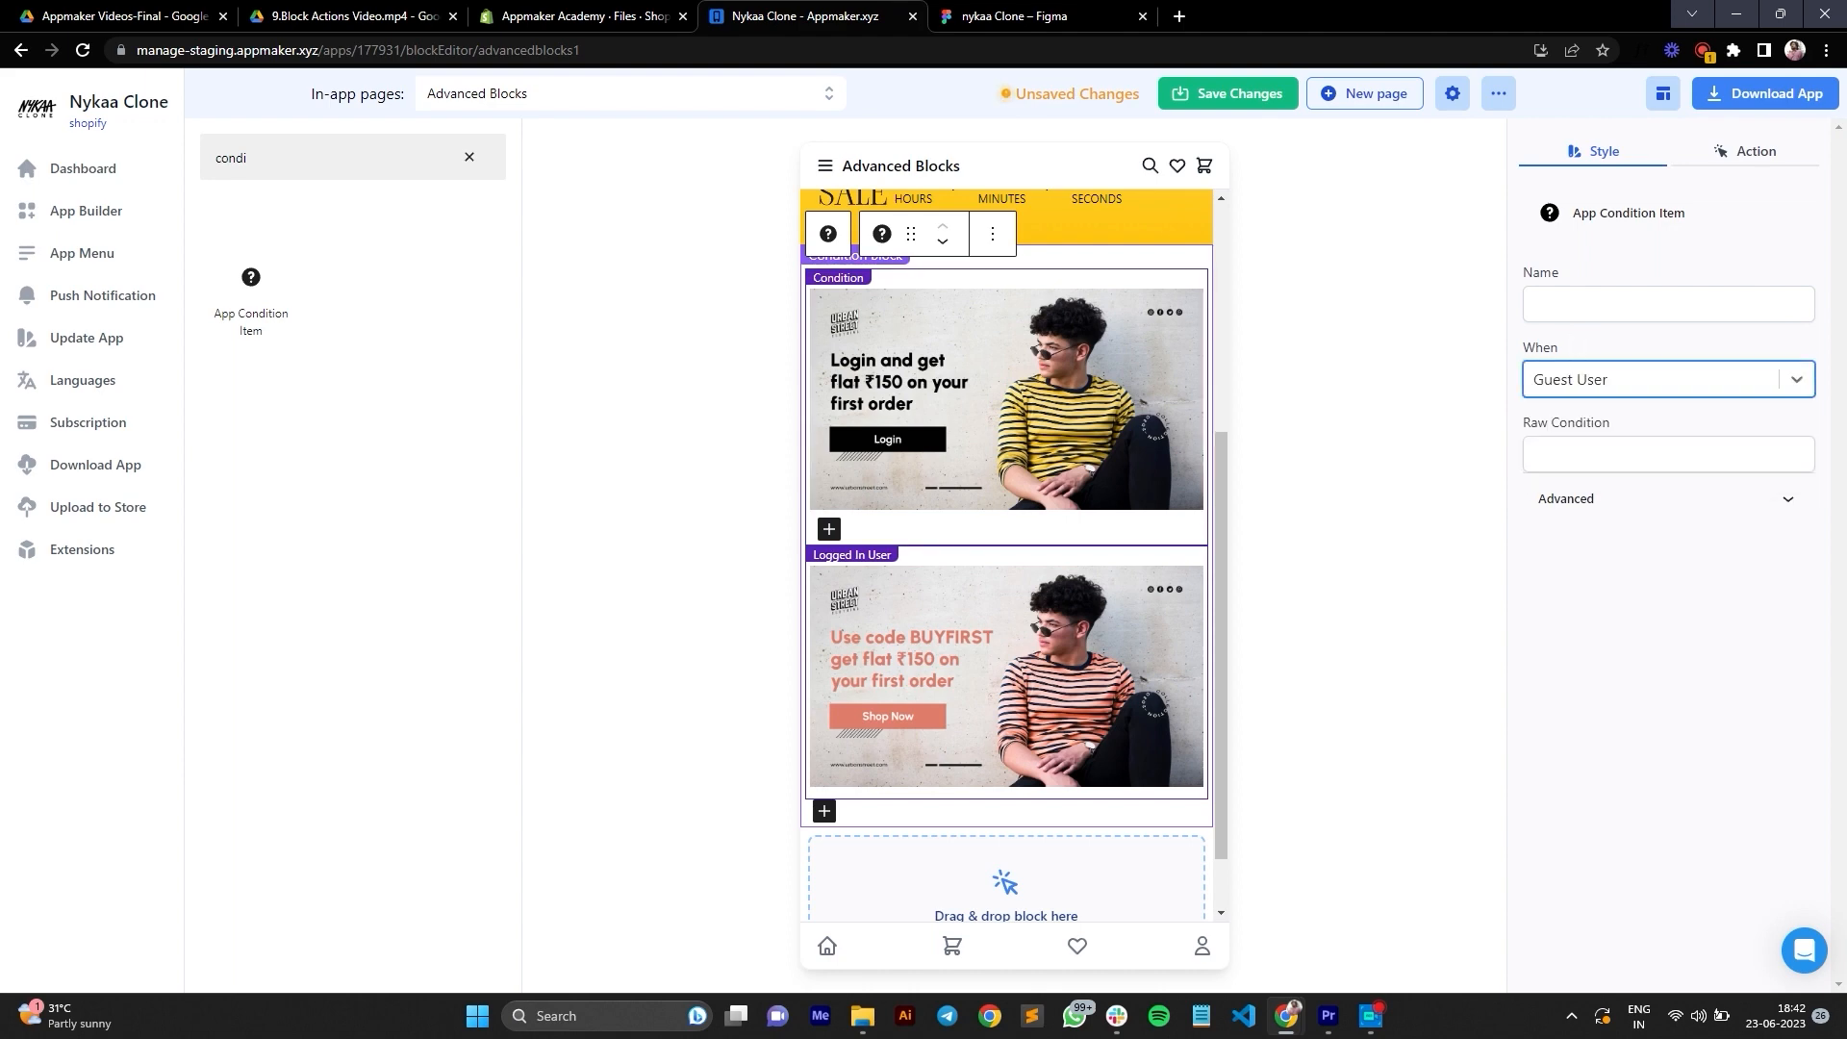
left_click(1574, 308)
type("Gu")
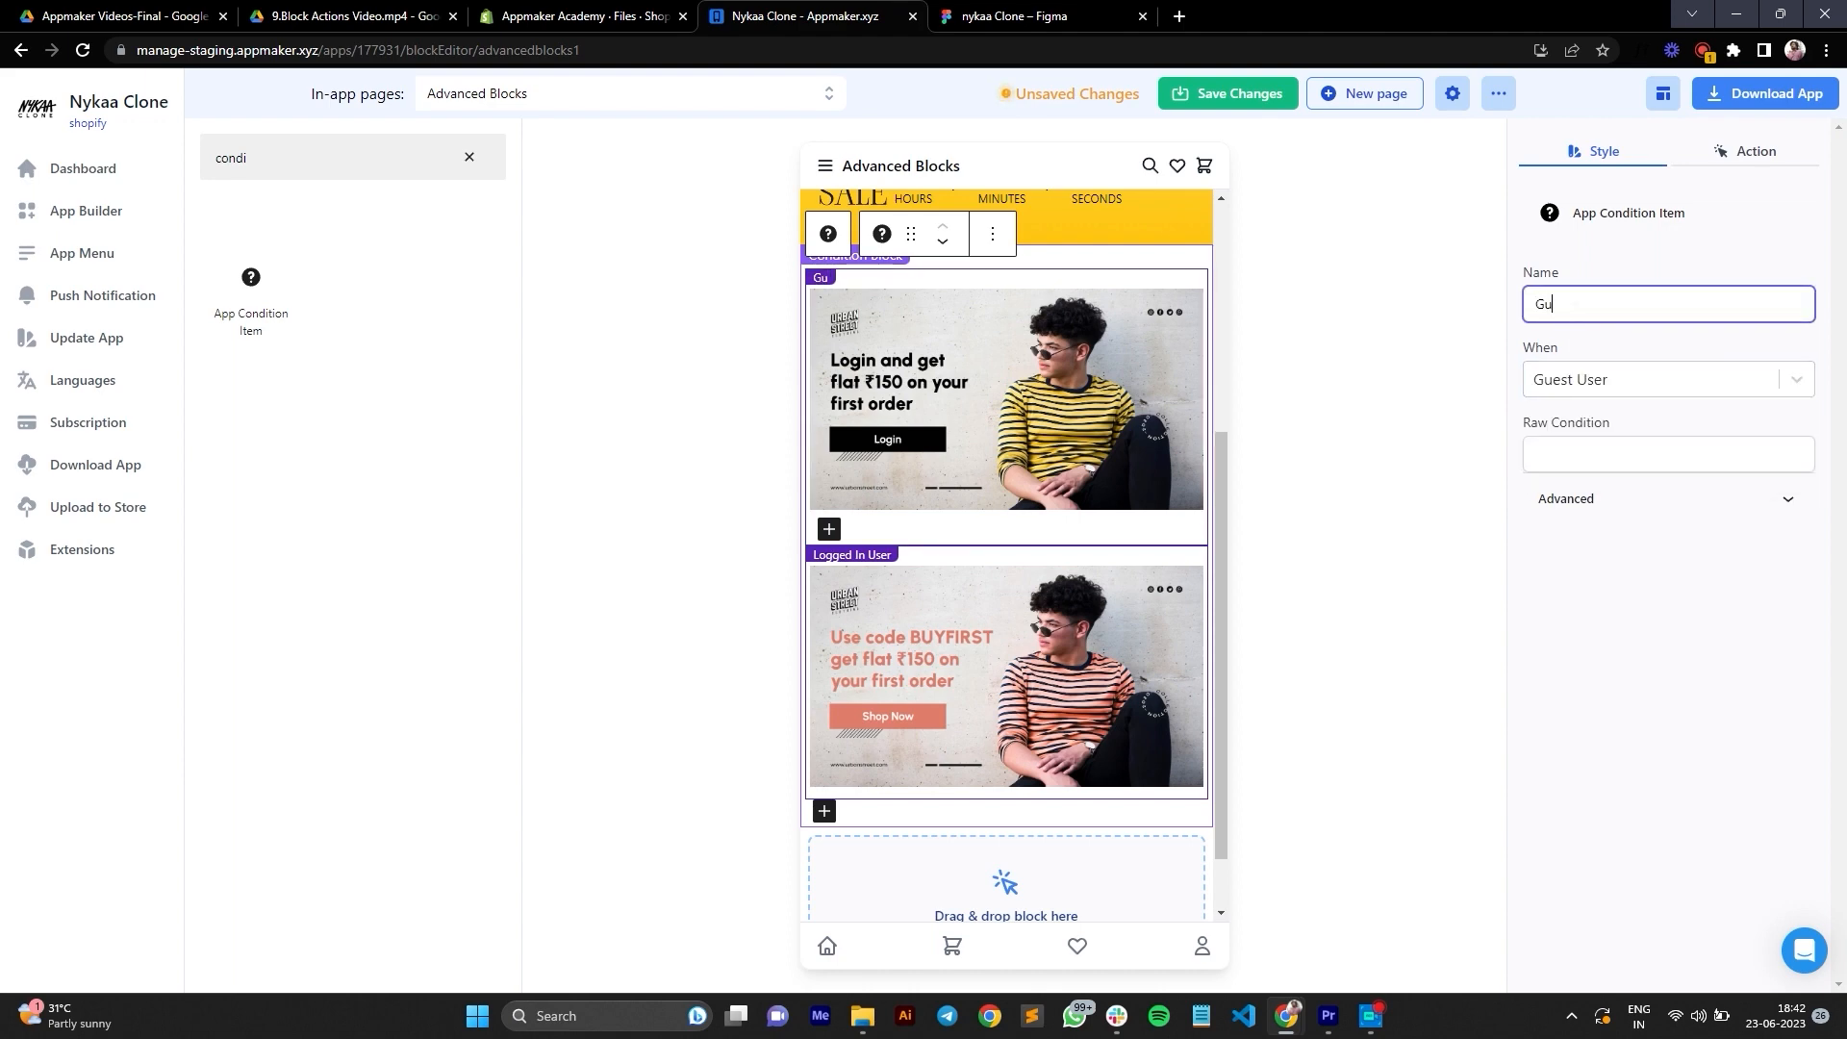
type("est User")
Step: Search the block library for "row" and add a Row block below the condition block
left_click(470, 157)
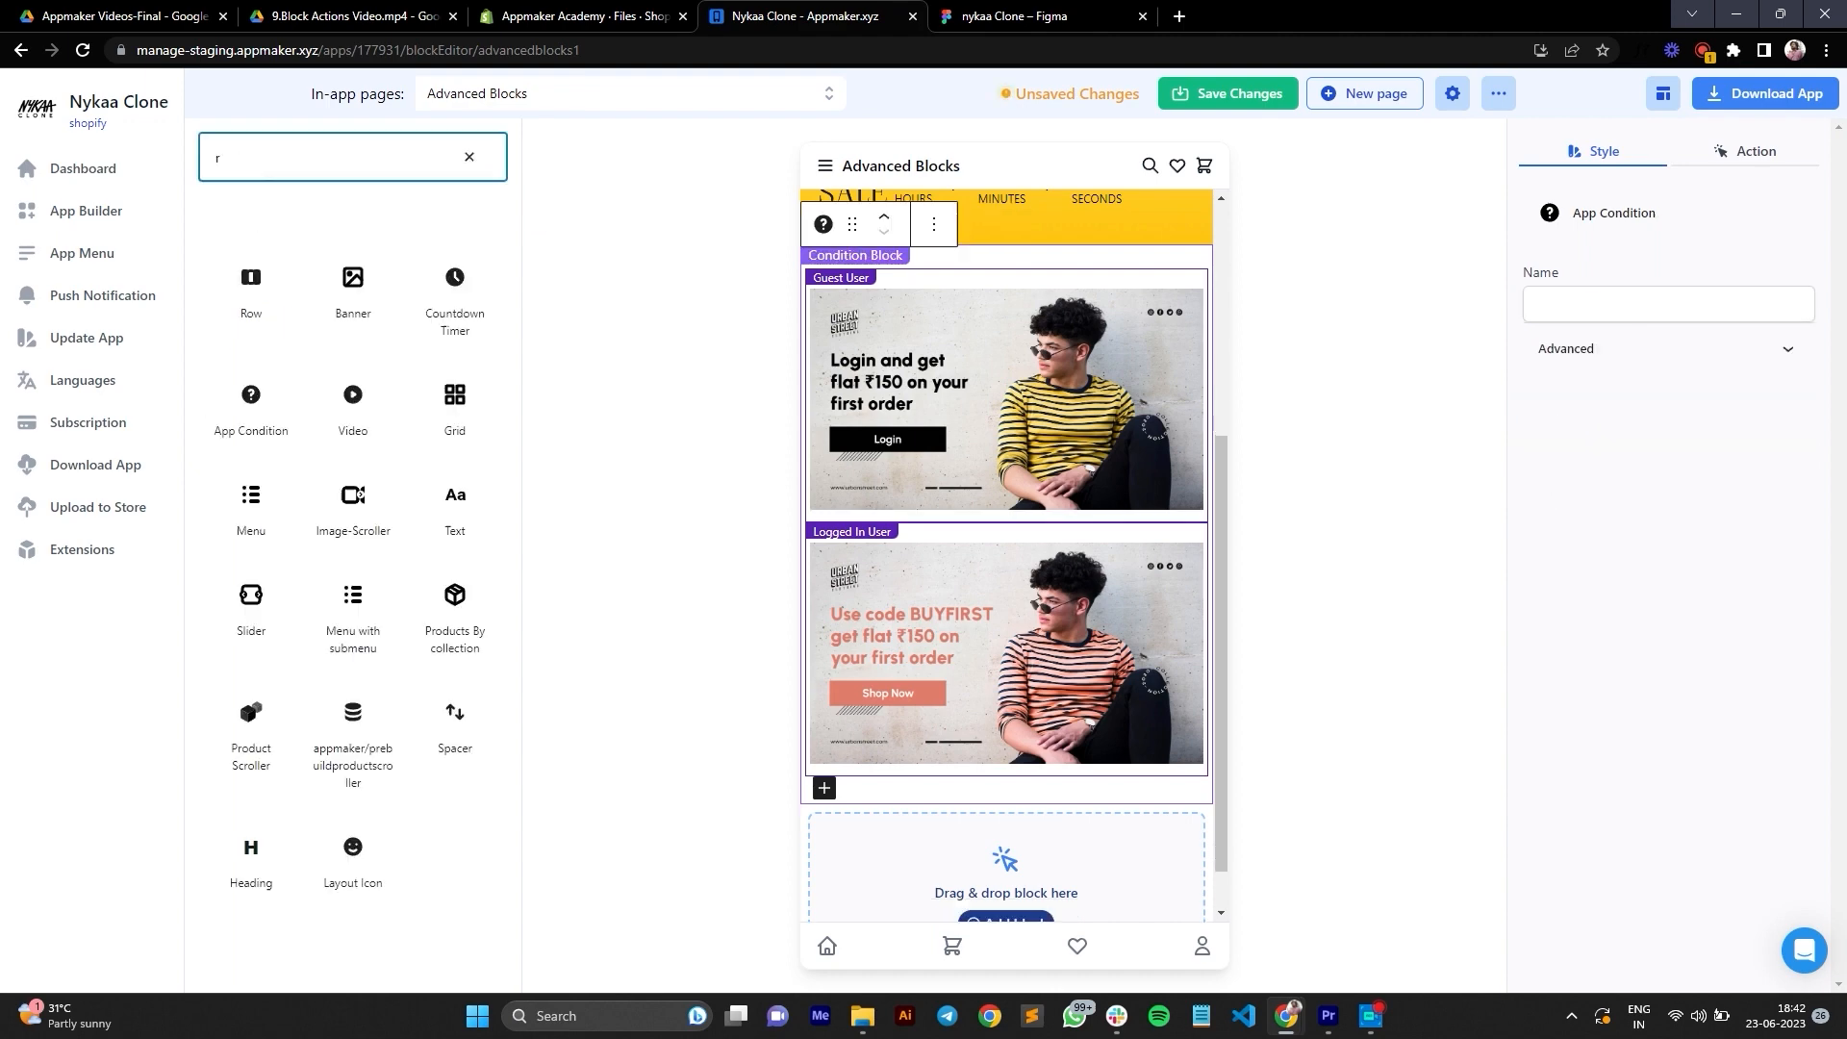
type("row")
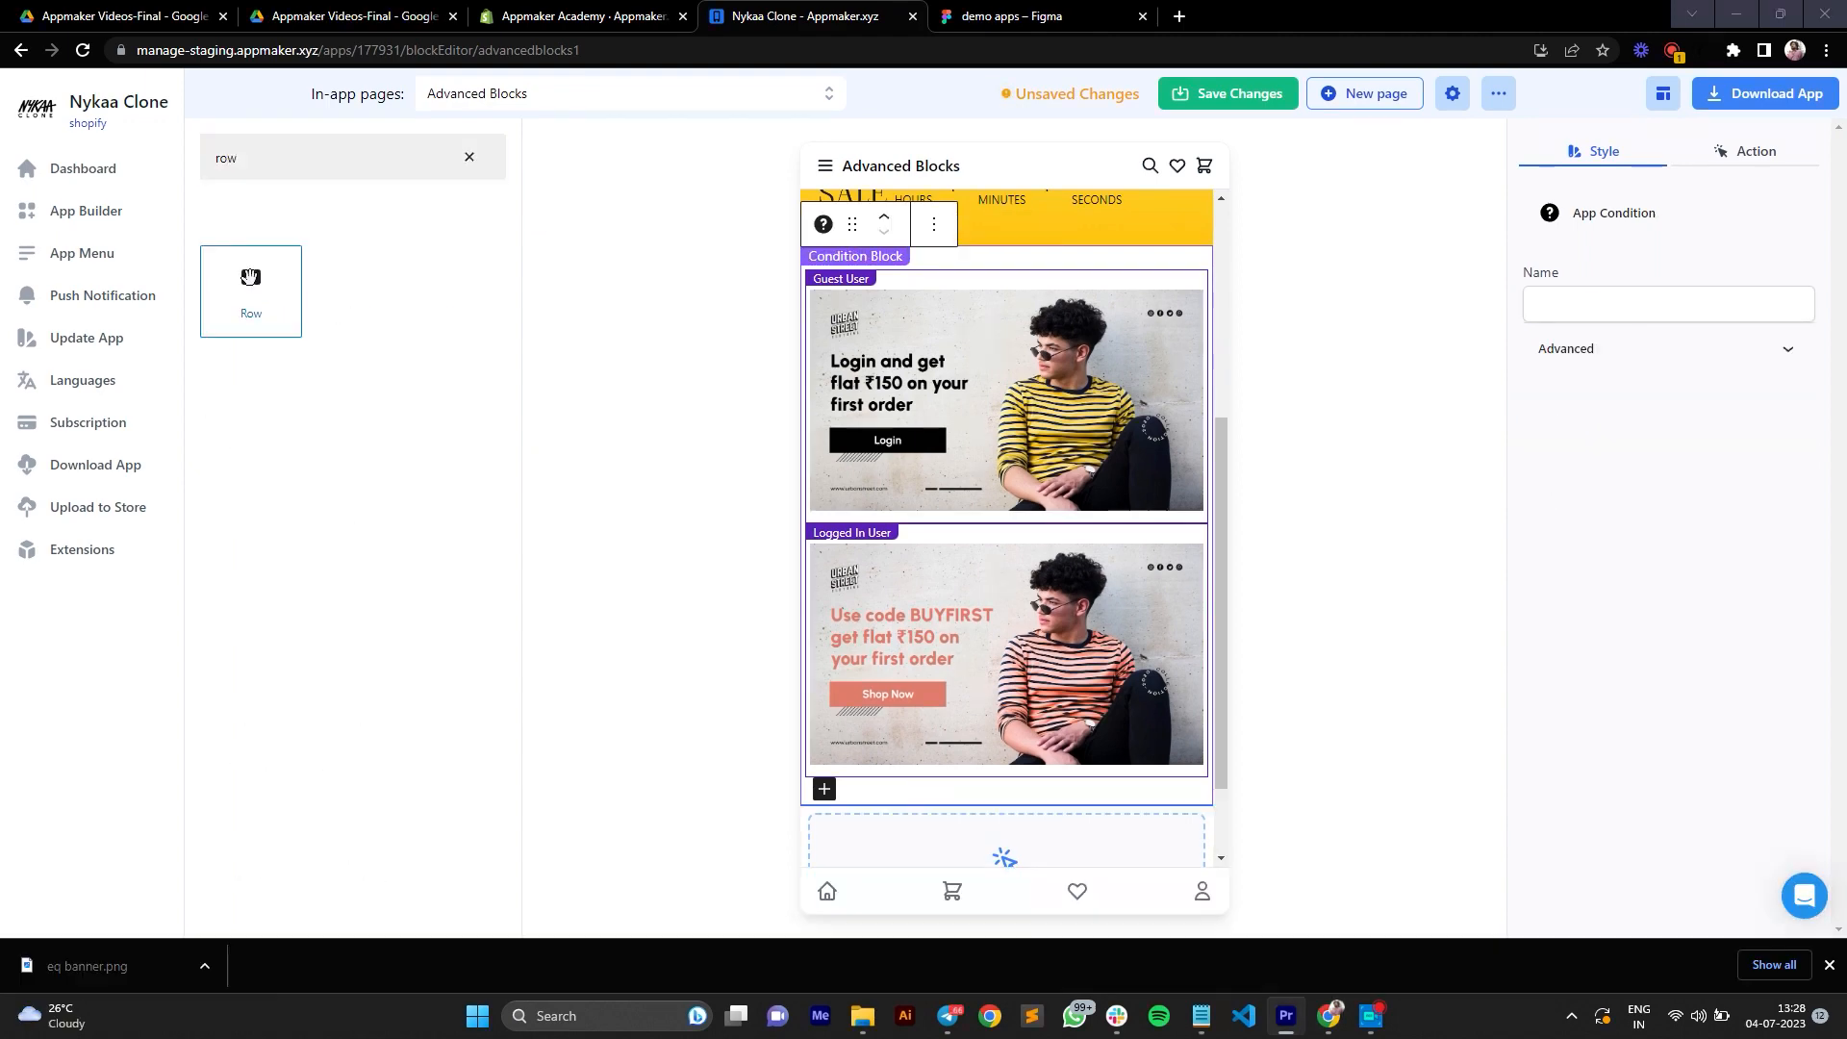
left_click_drag(284, 346, 973, 843)
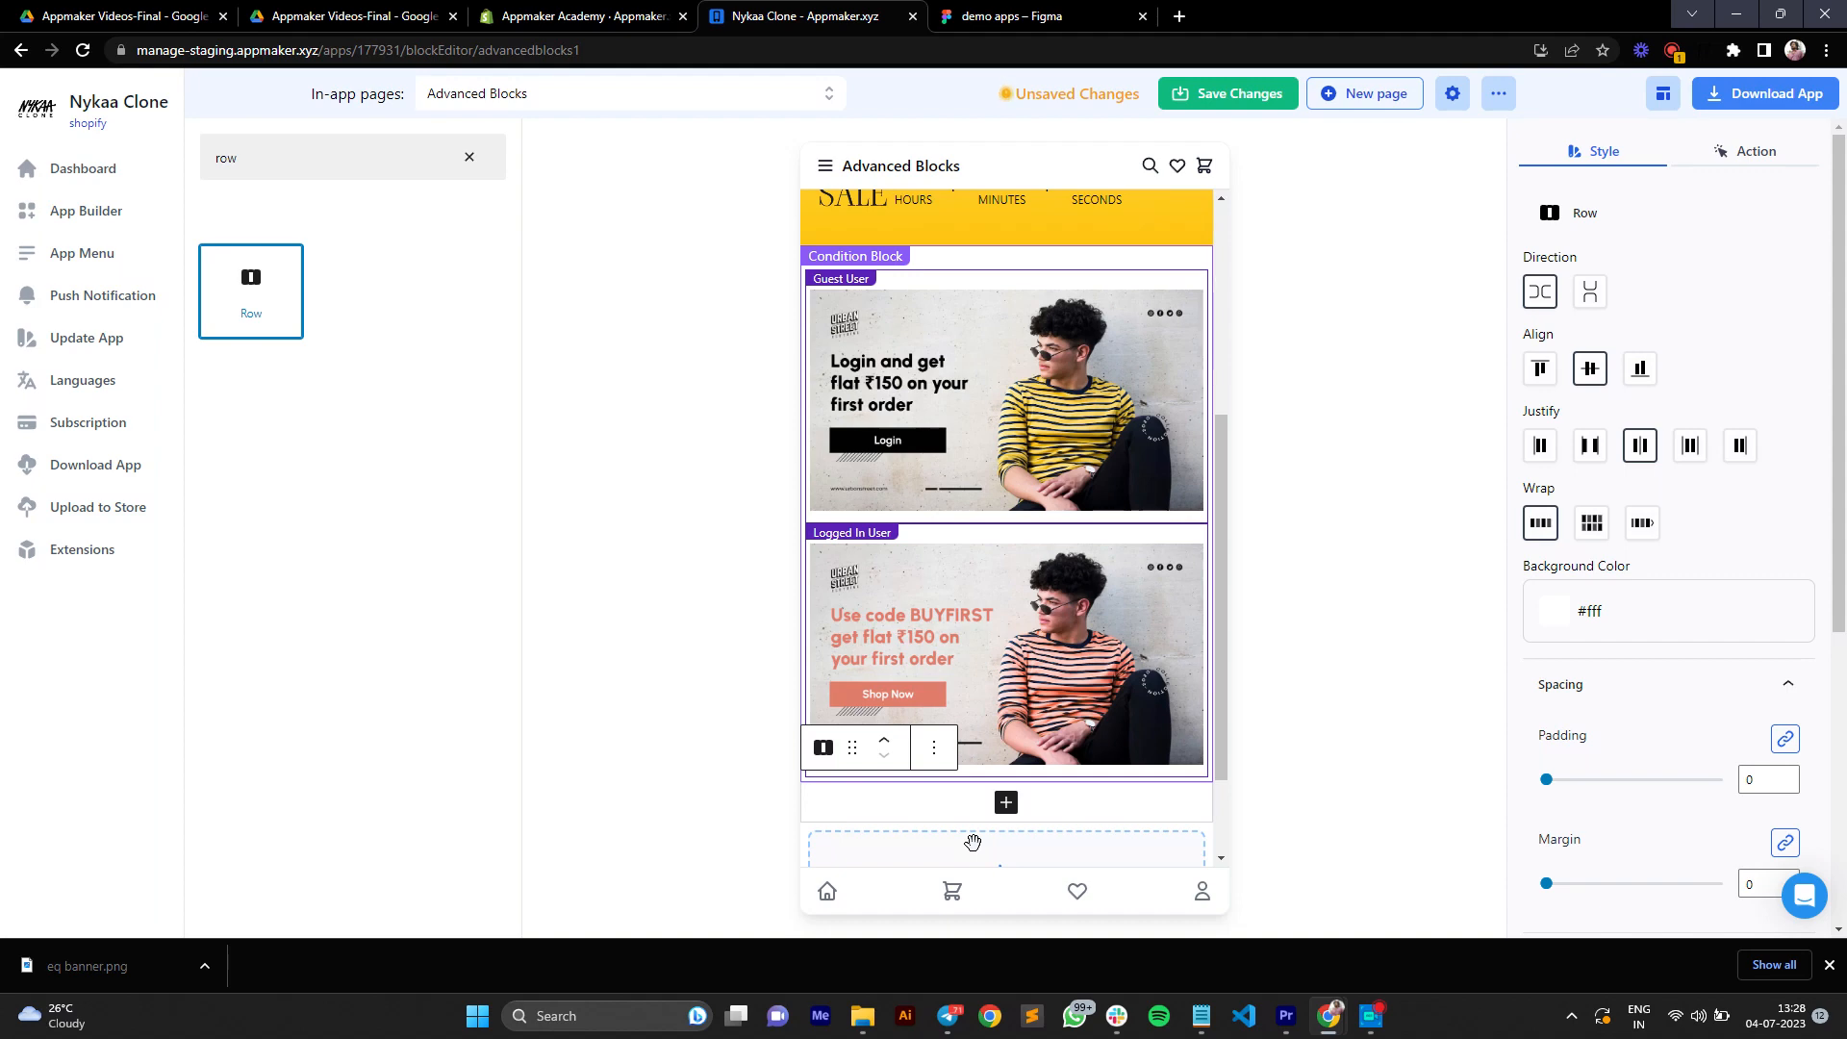
Step: Add a Layout Icon block to the row and set its icon to shopping-cart
left_click(1005, 806)
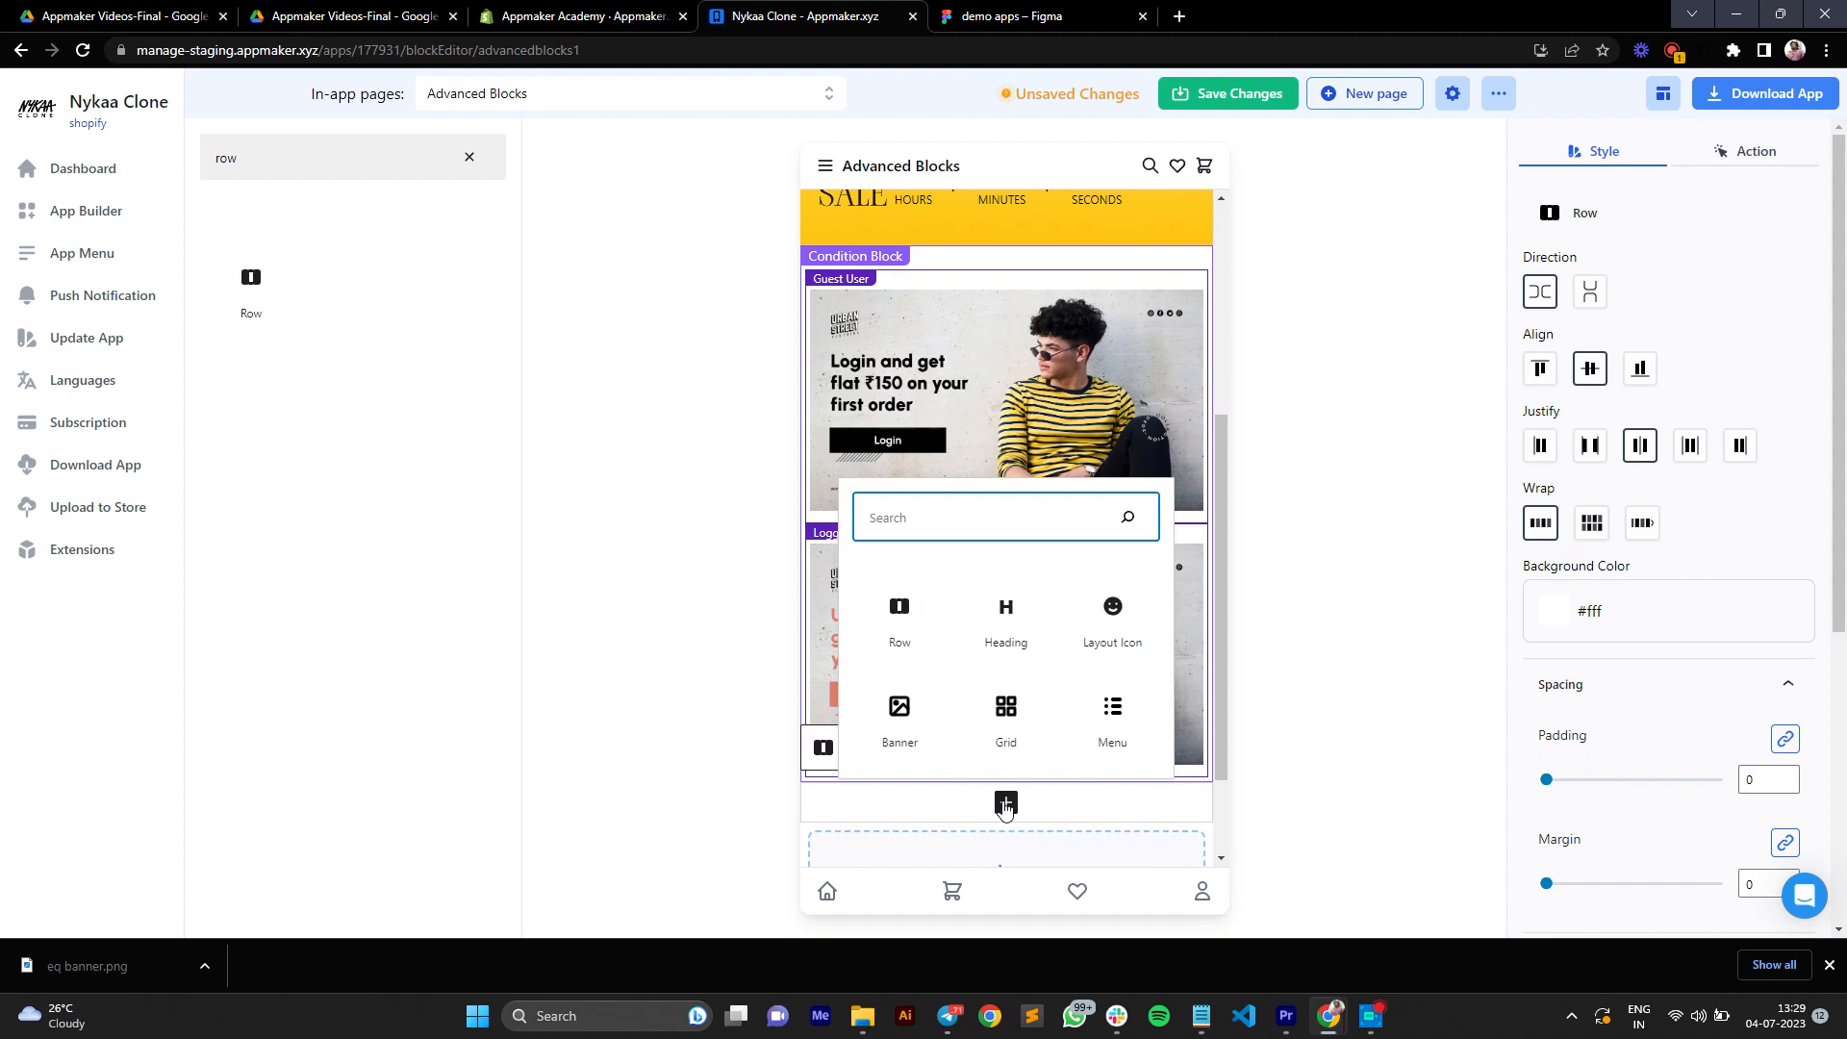
type("lay")
left_click(904, 717)
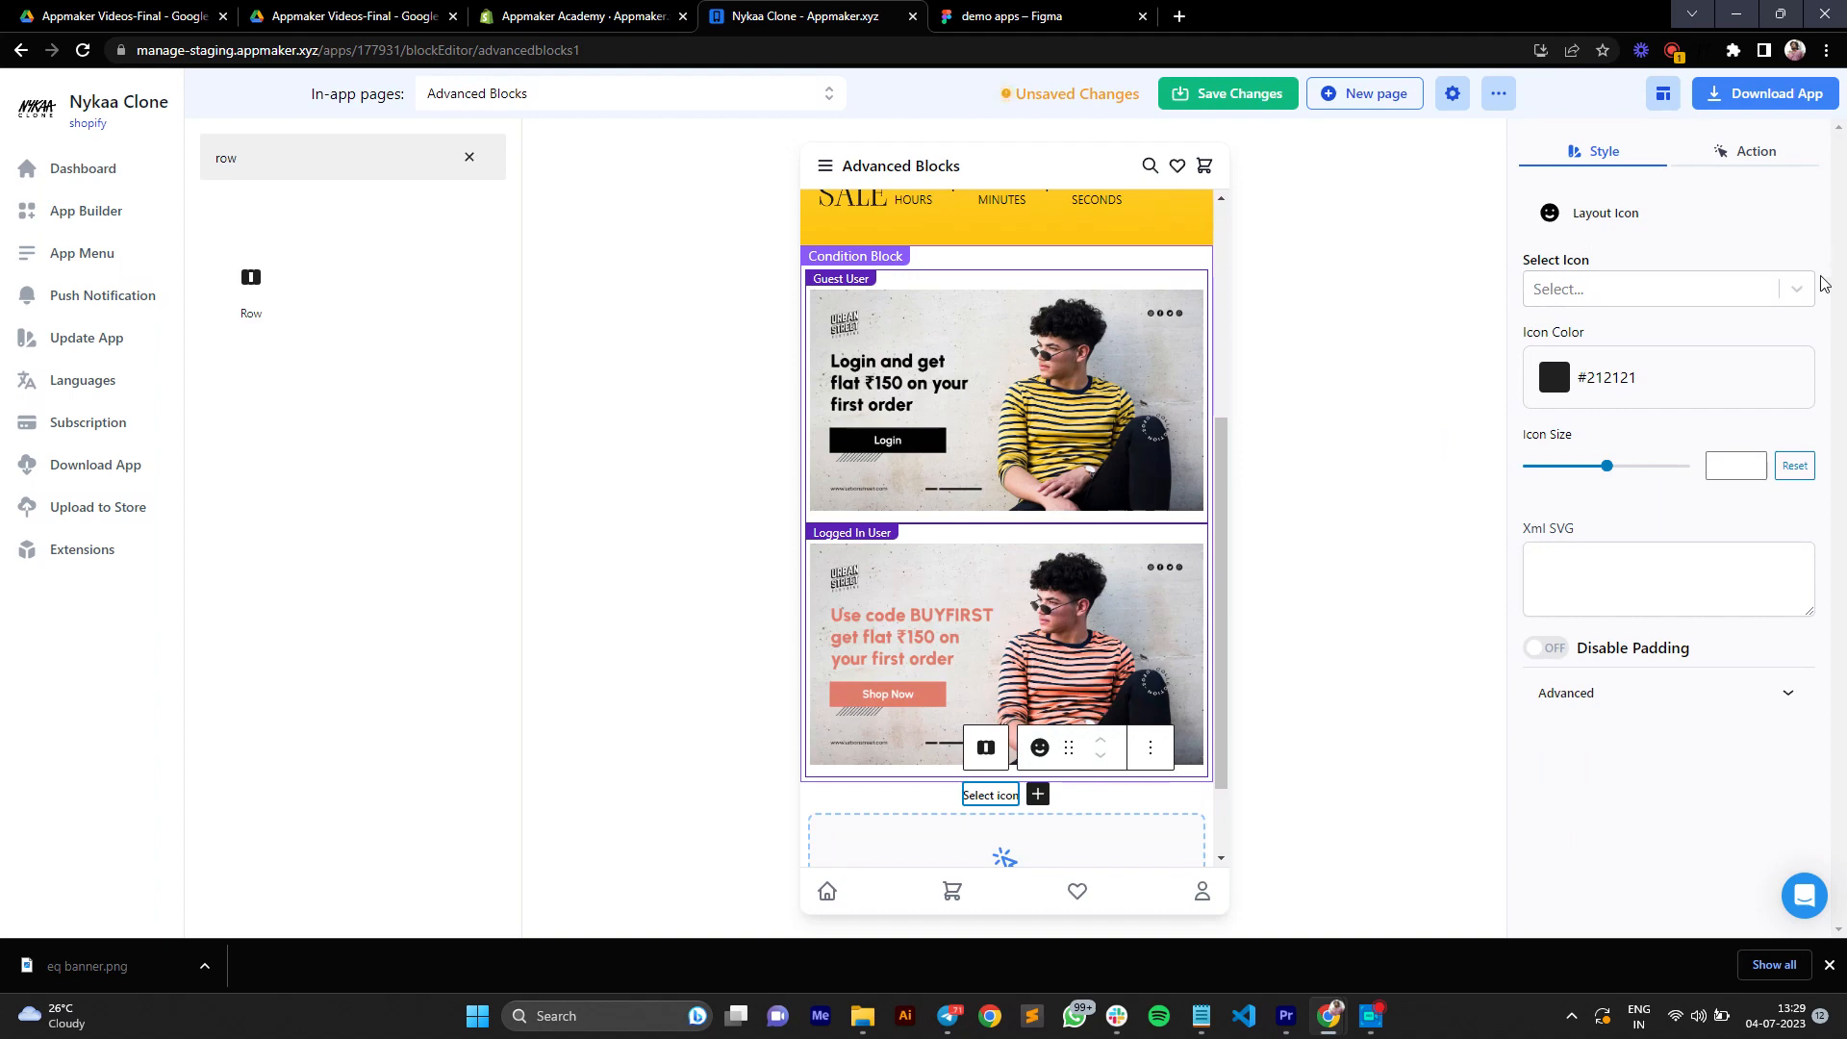
left_click(1767, 296)
type("shoo")
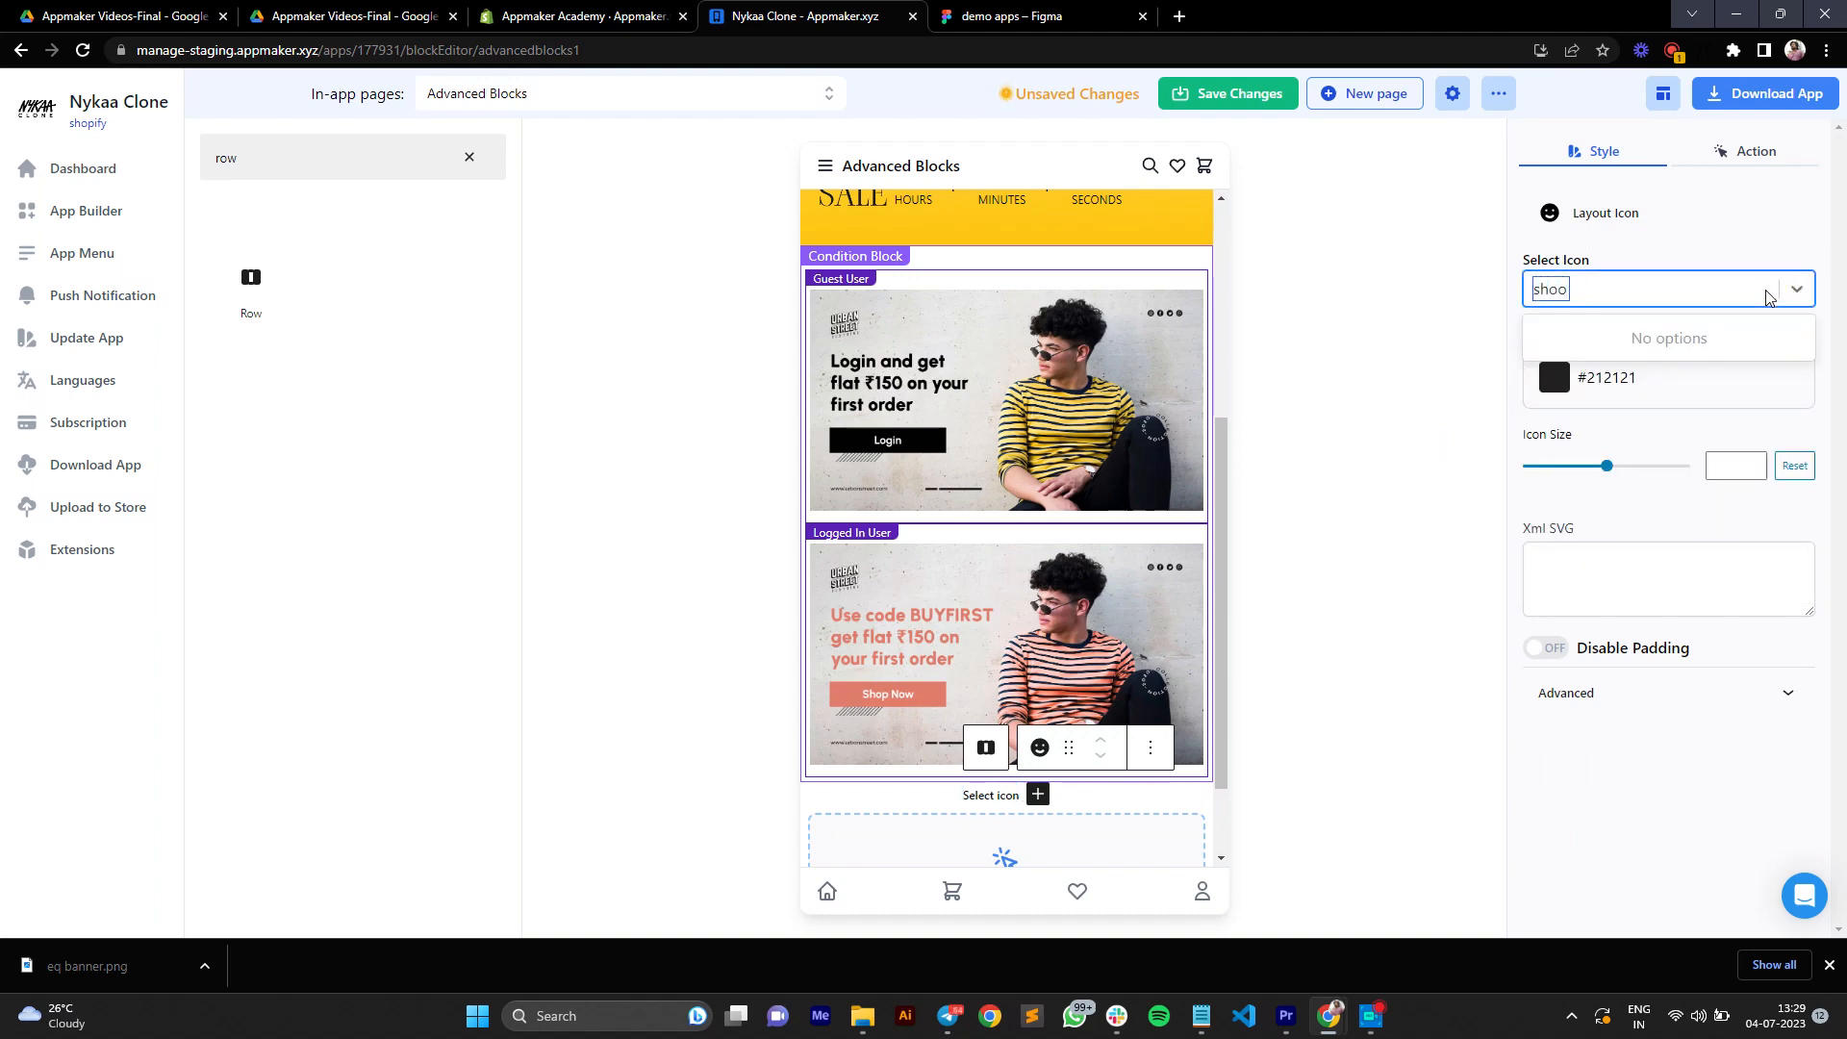
key("BackSpace")
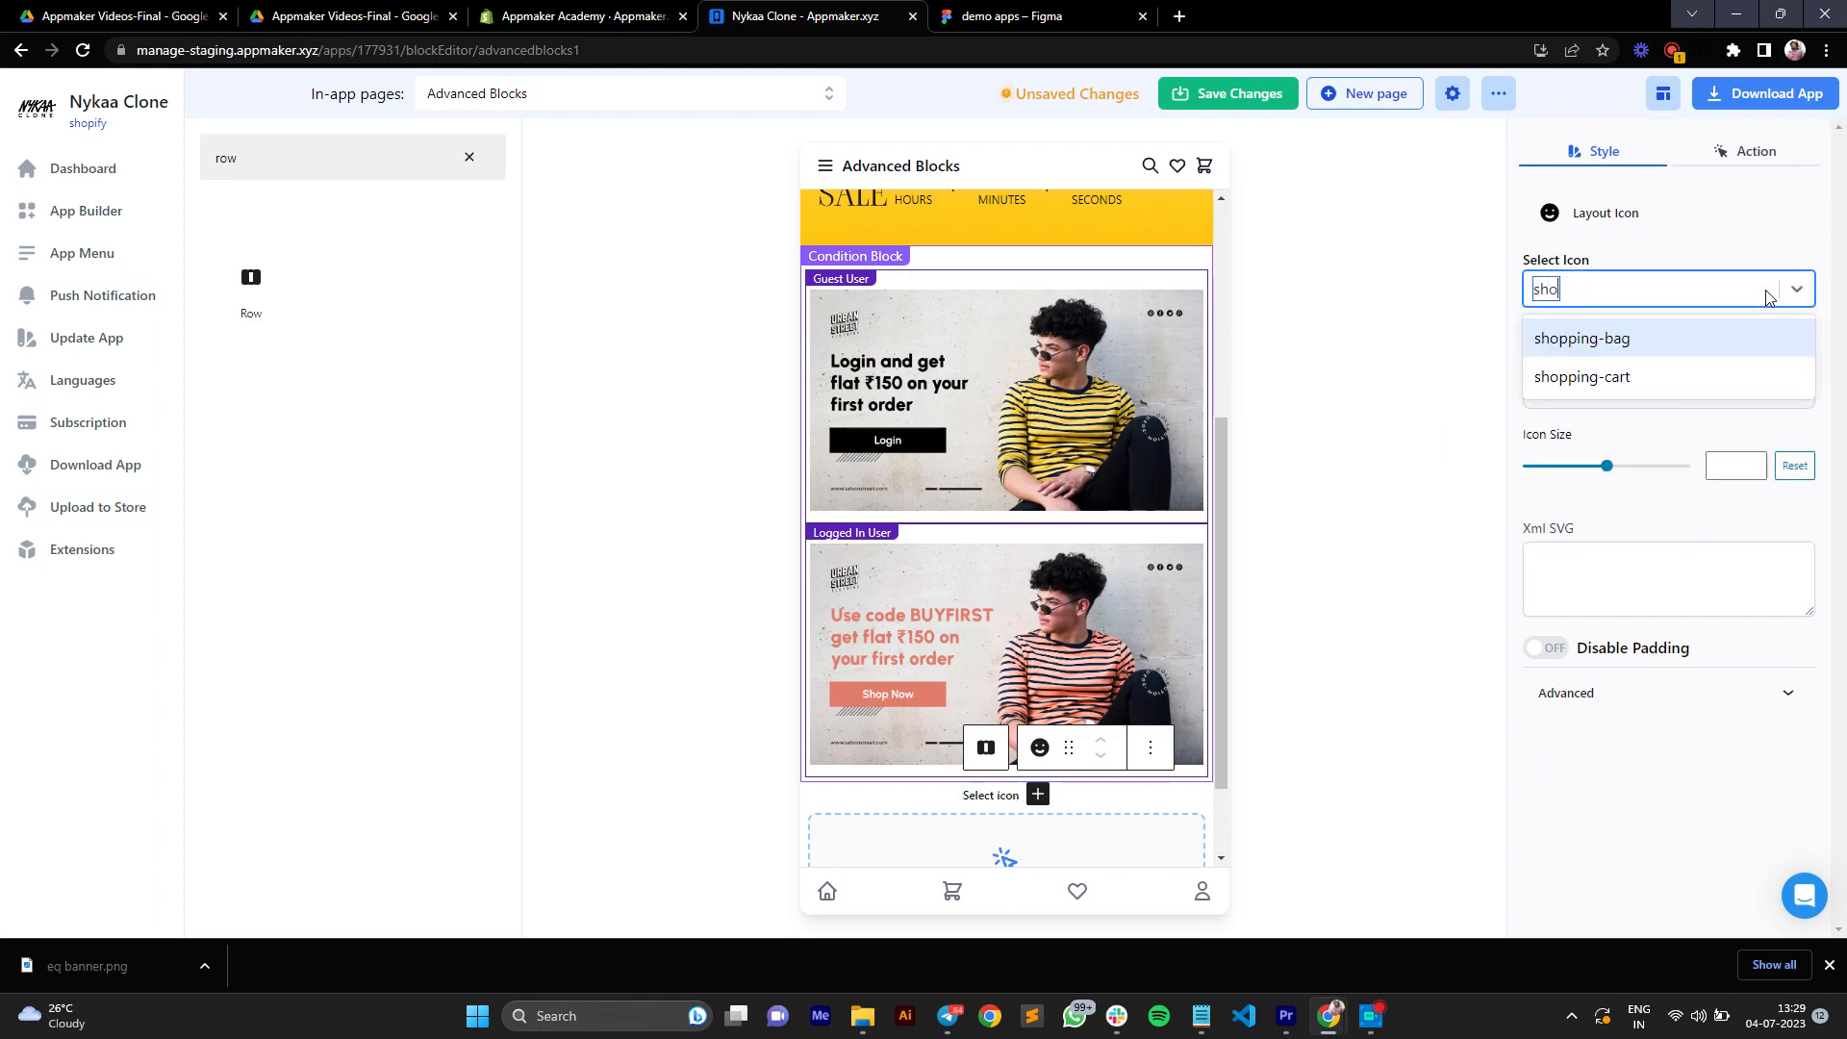
left_click(1695, 376)
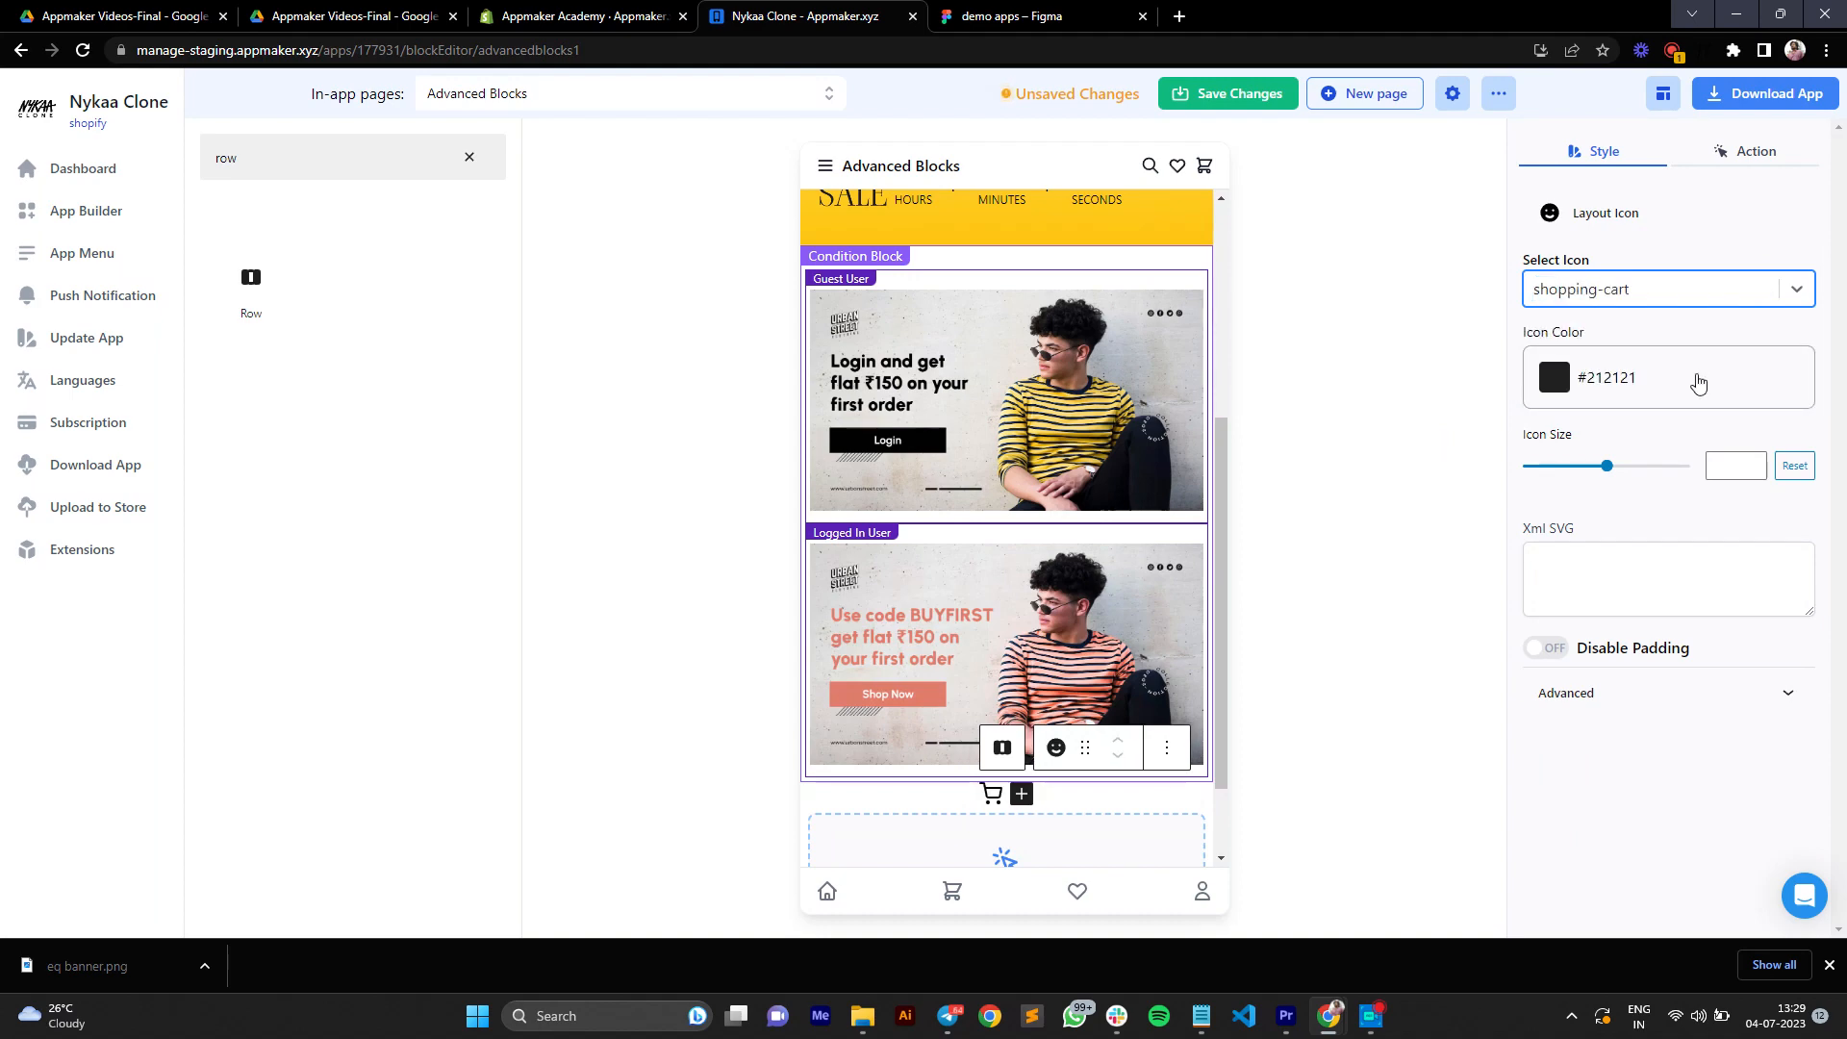
Step: Add a Heading block to the row beside the shopping-cart icon
left_click(1021, 794)
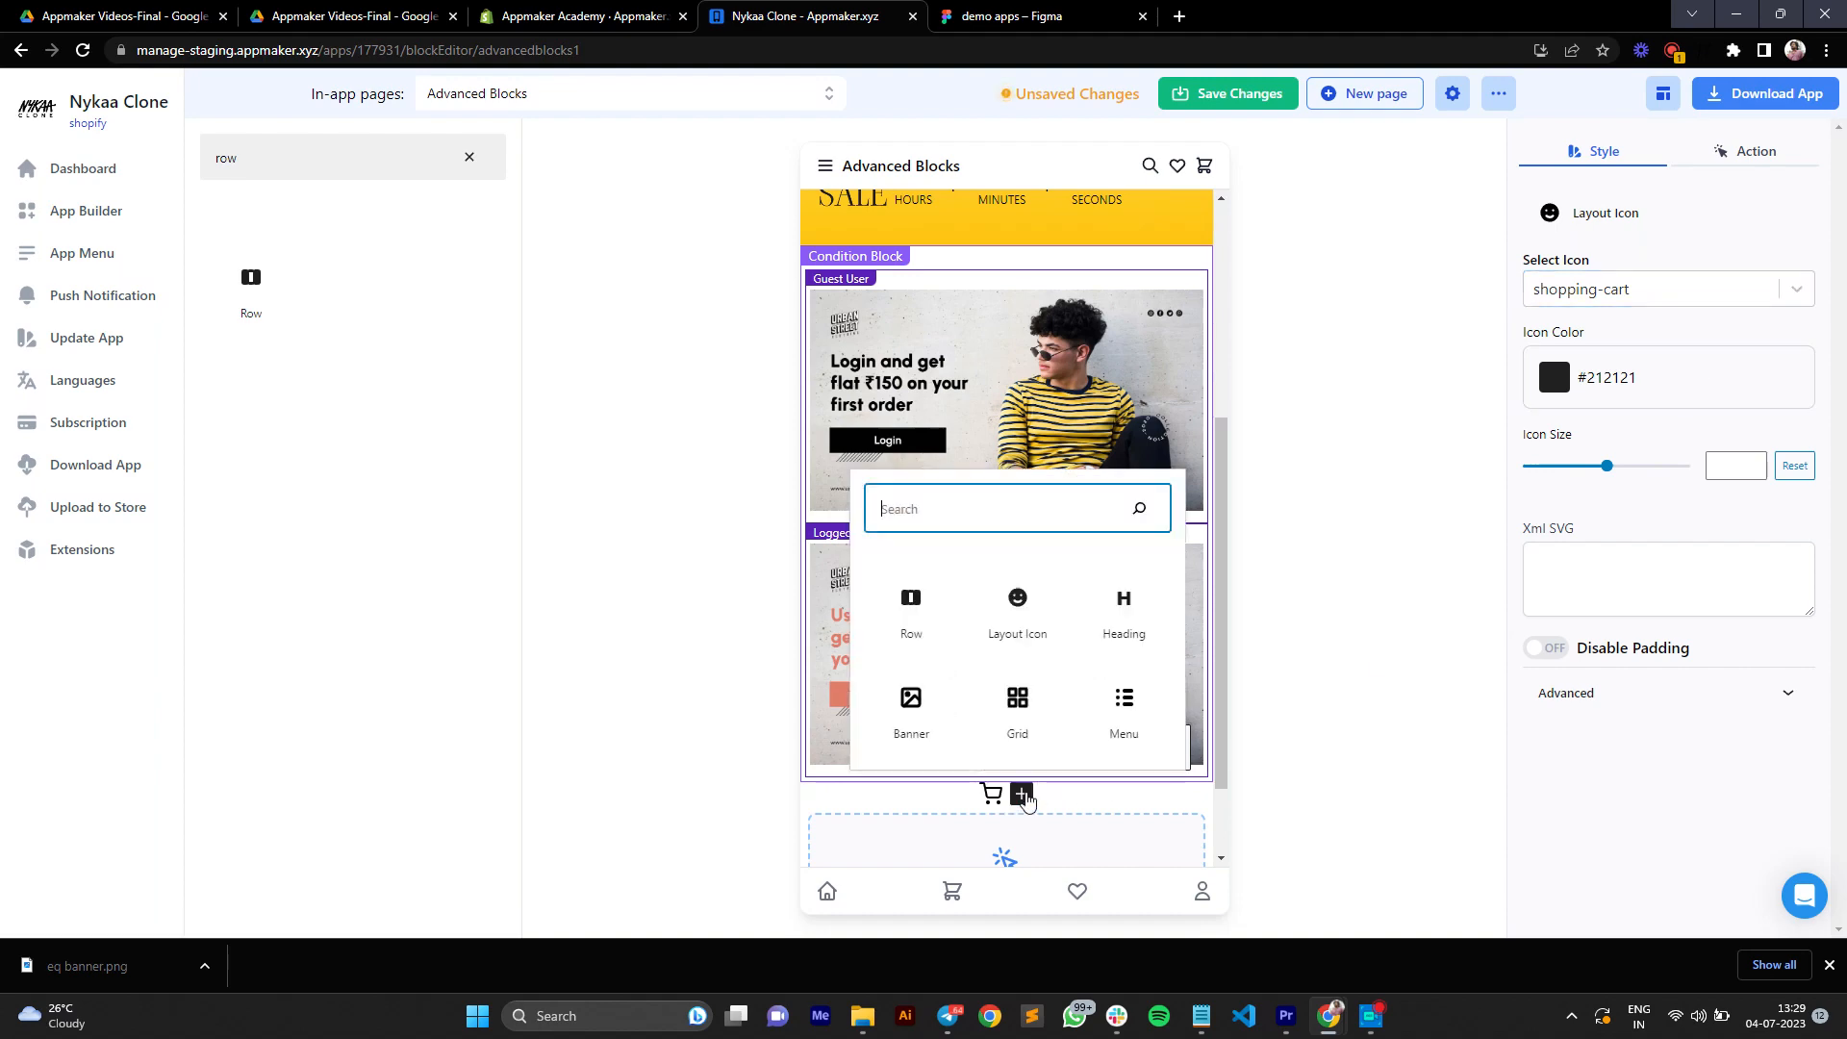
type("head")
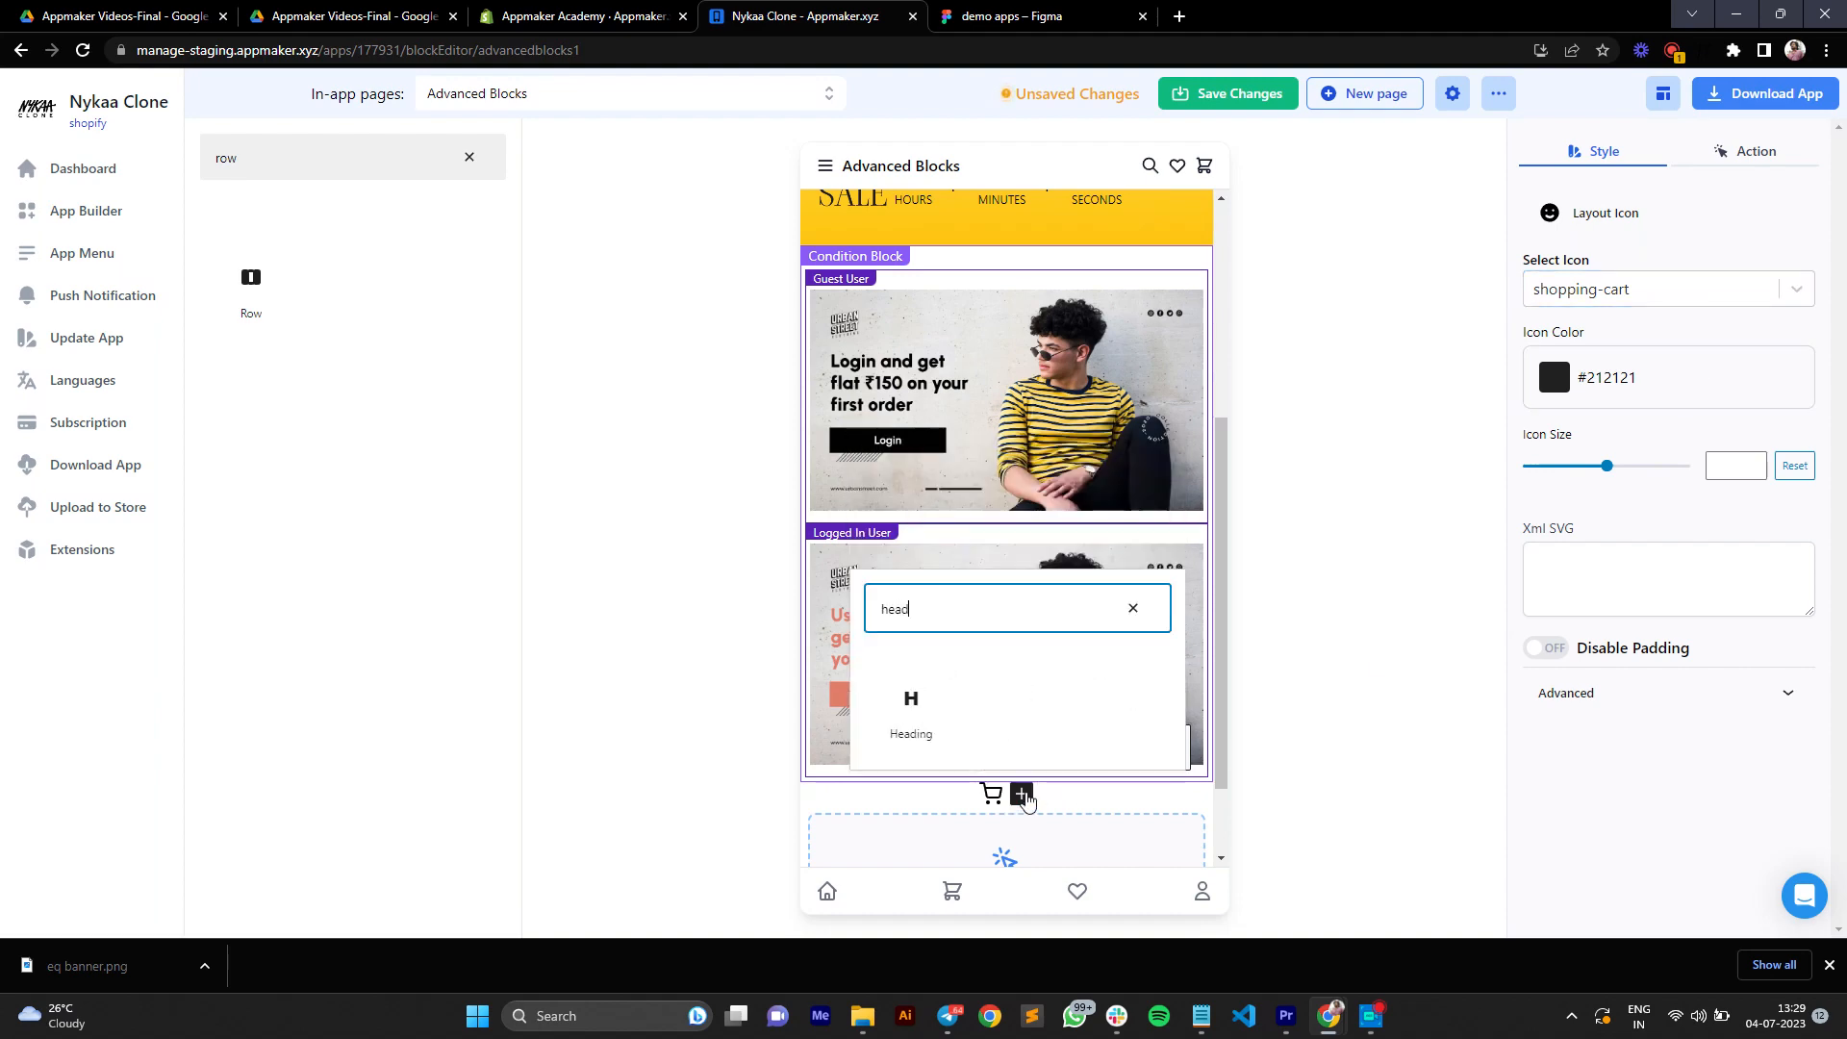
left_click(923, 725)
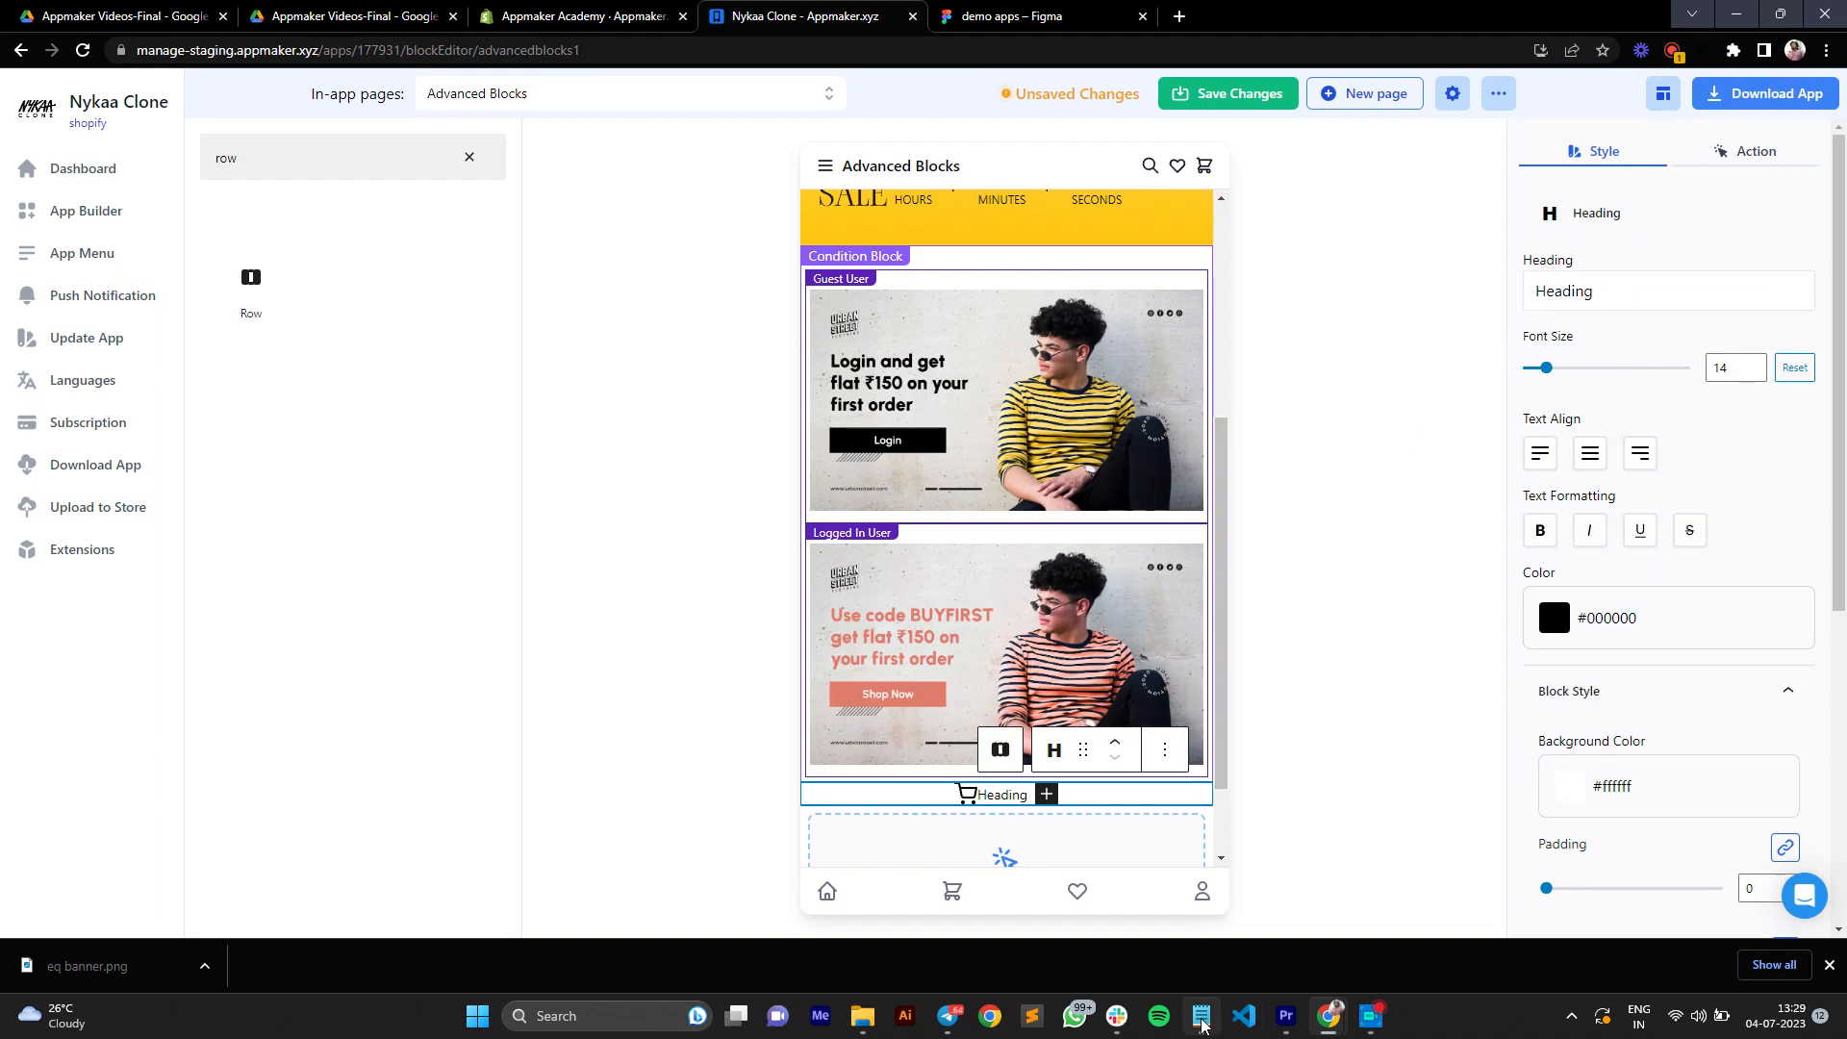
Step: Copy the line Use "BUYFREE" for free delivery from the open text note and use it as the heading's text
key("alt+Tab")
left_click(390, 231)
triple_click(145, 223)
key("ctrl+c")
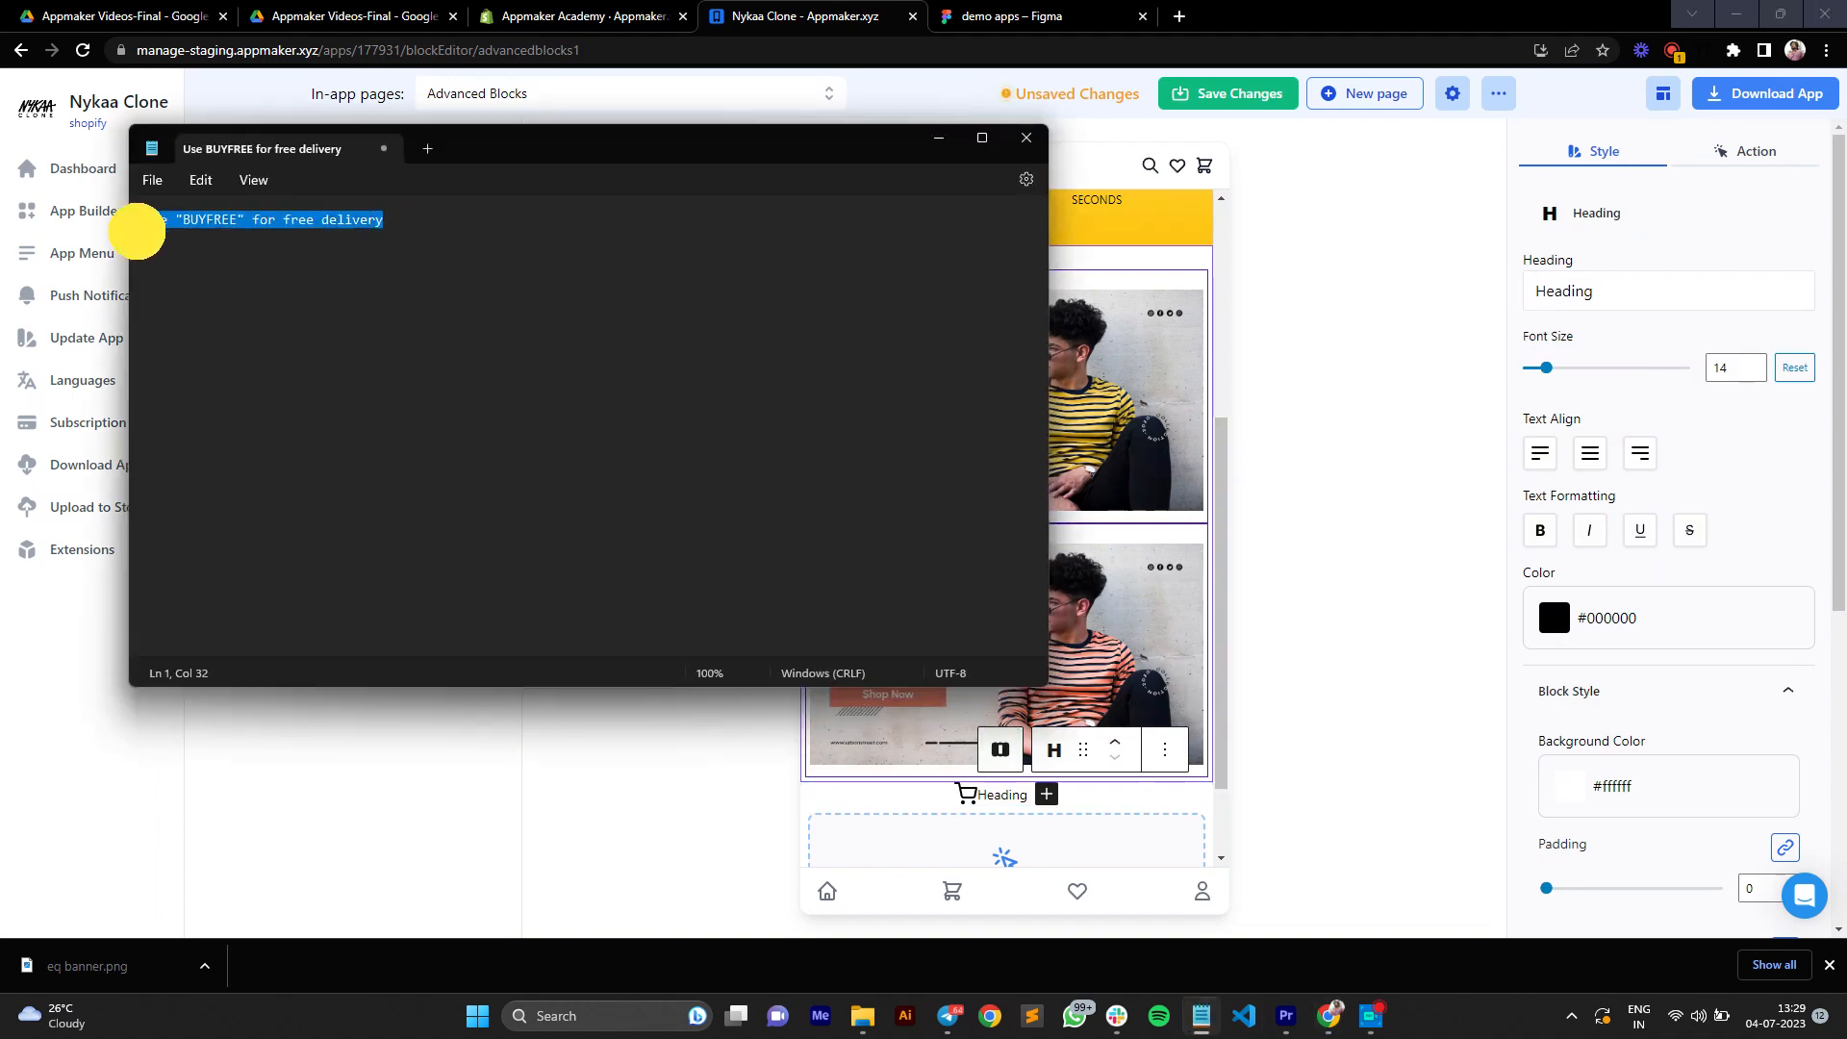
left_click(938, 137)
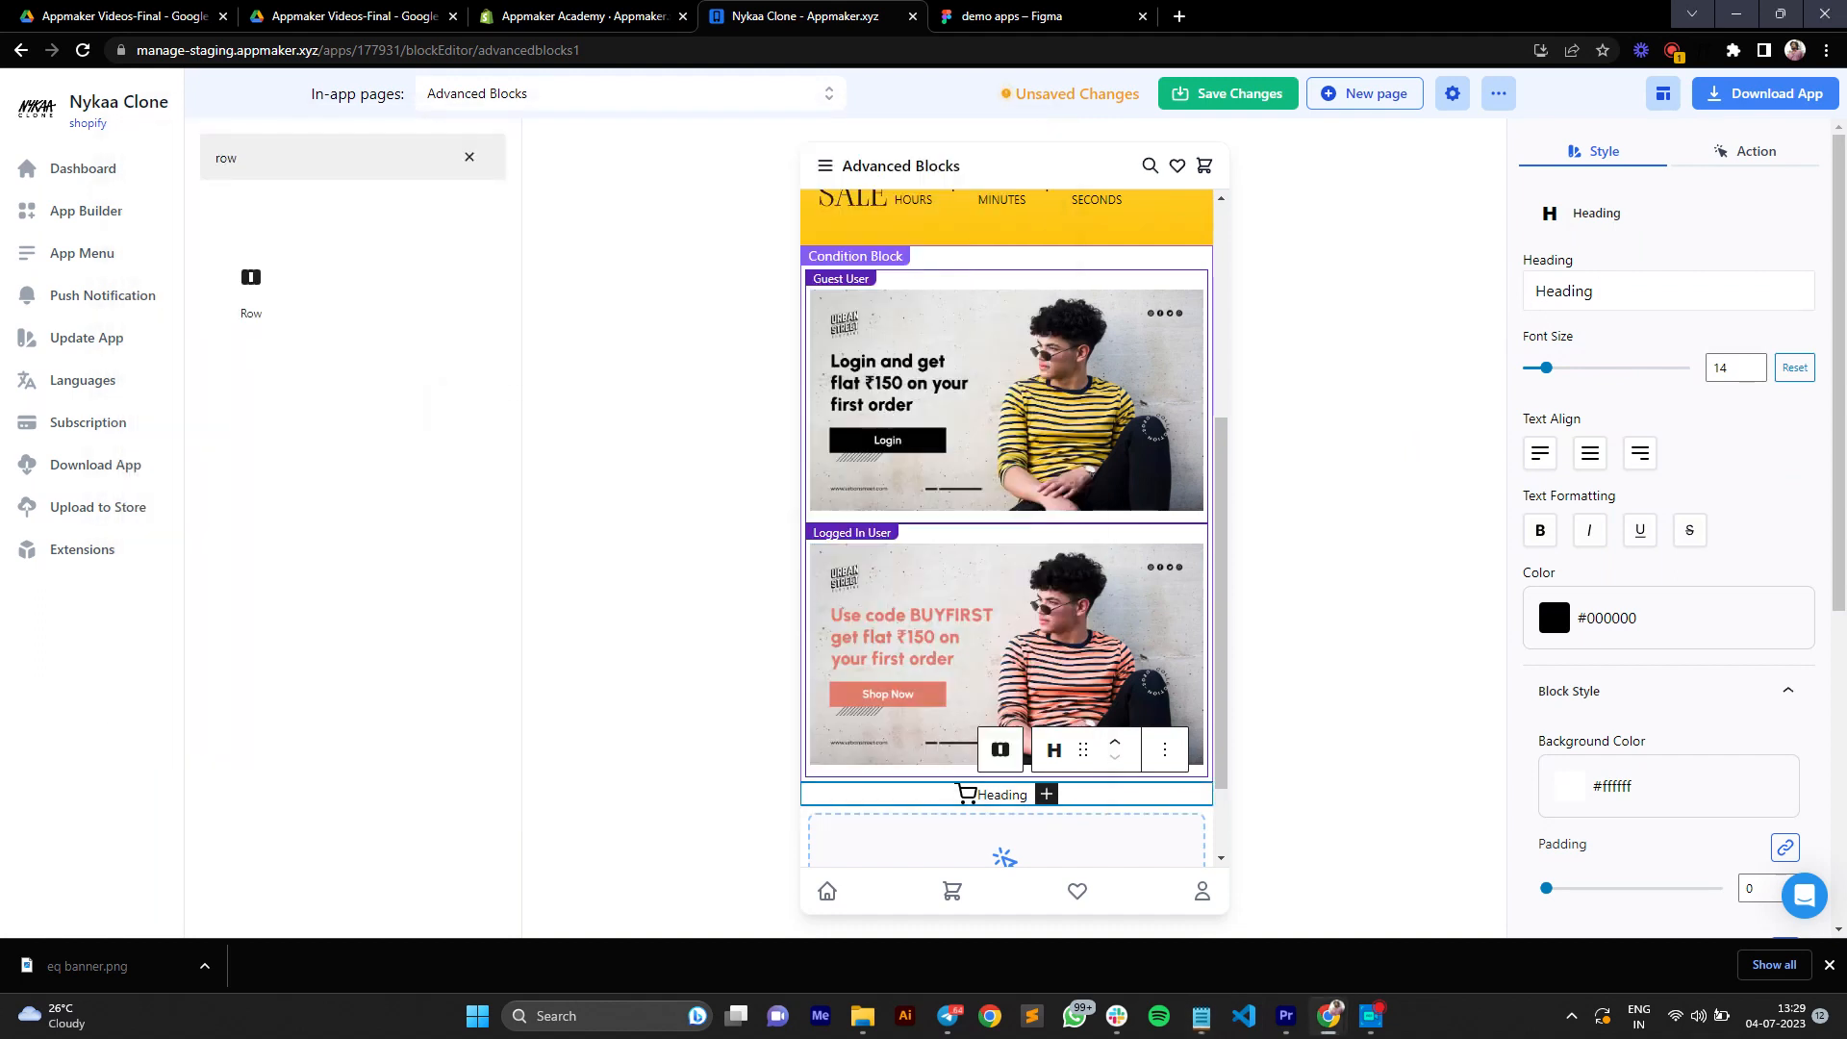
double_click(1529, 287)
key("ctrl+v")
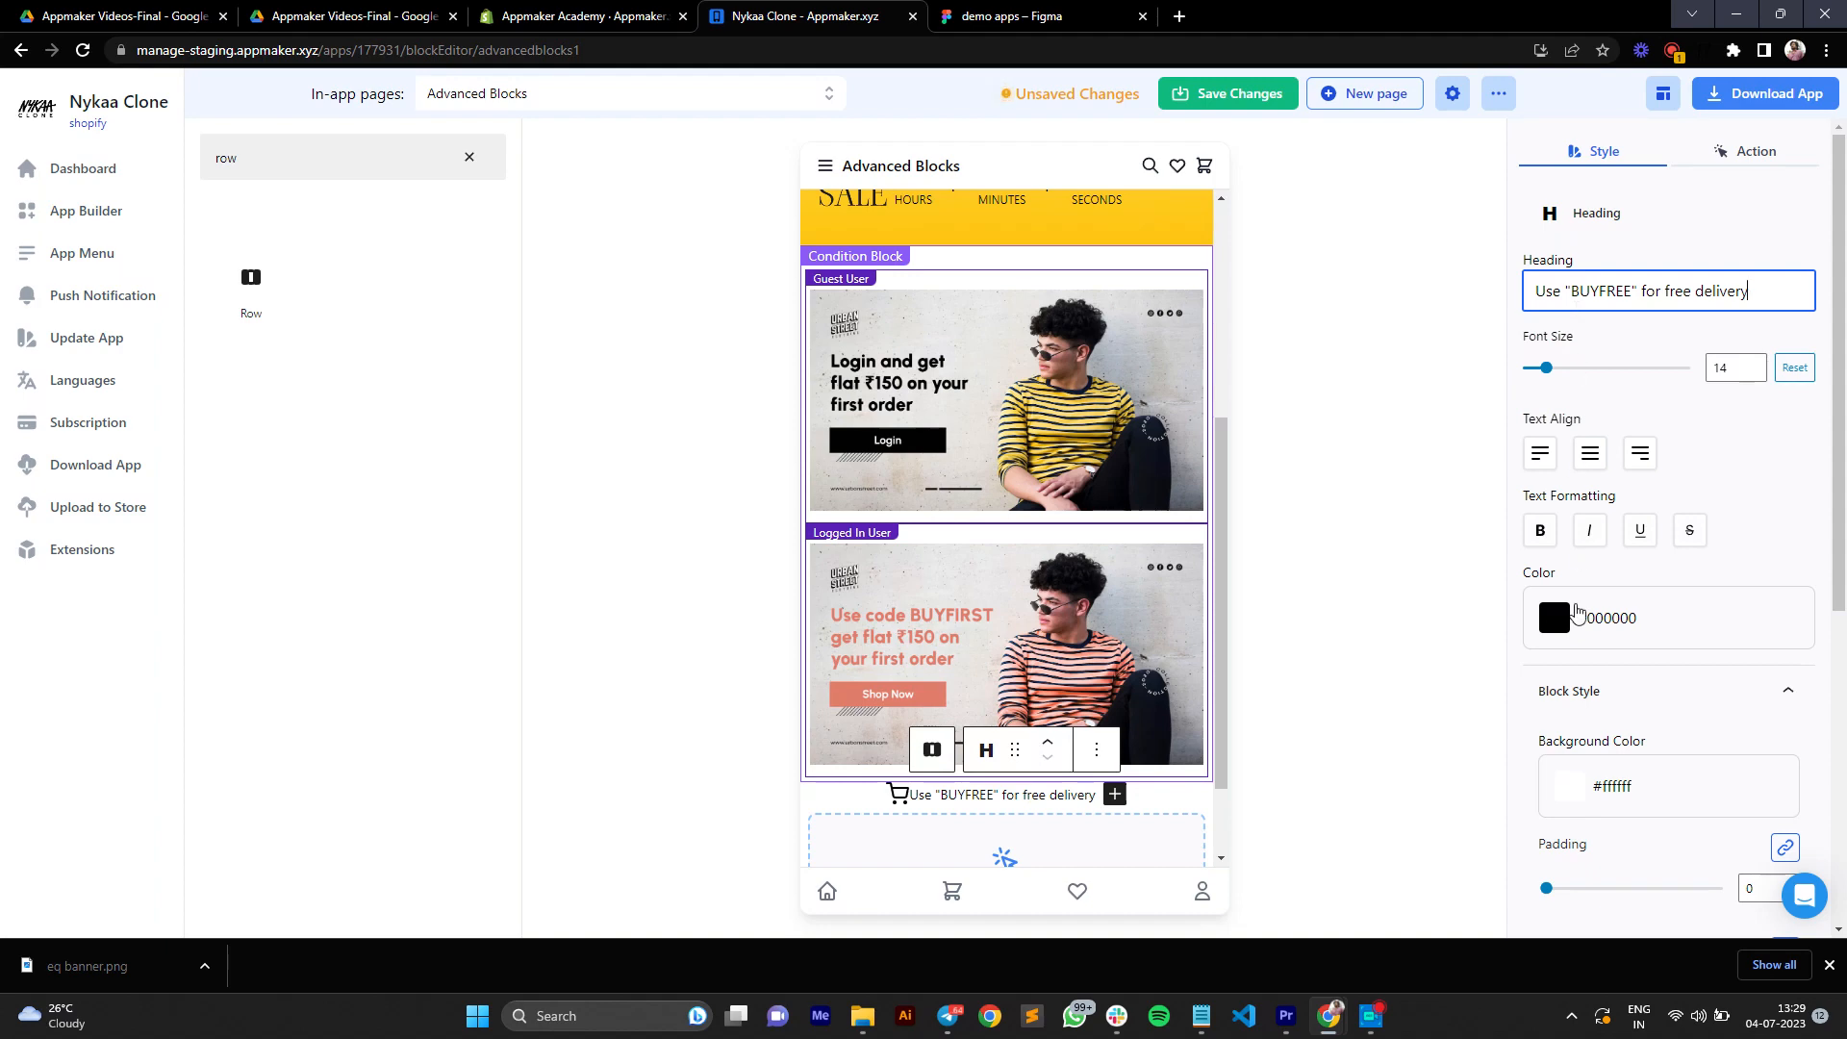
Step: Set the heading block's background color to transparent
left_click(1569, 794)
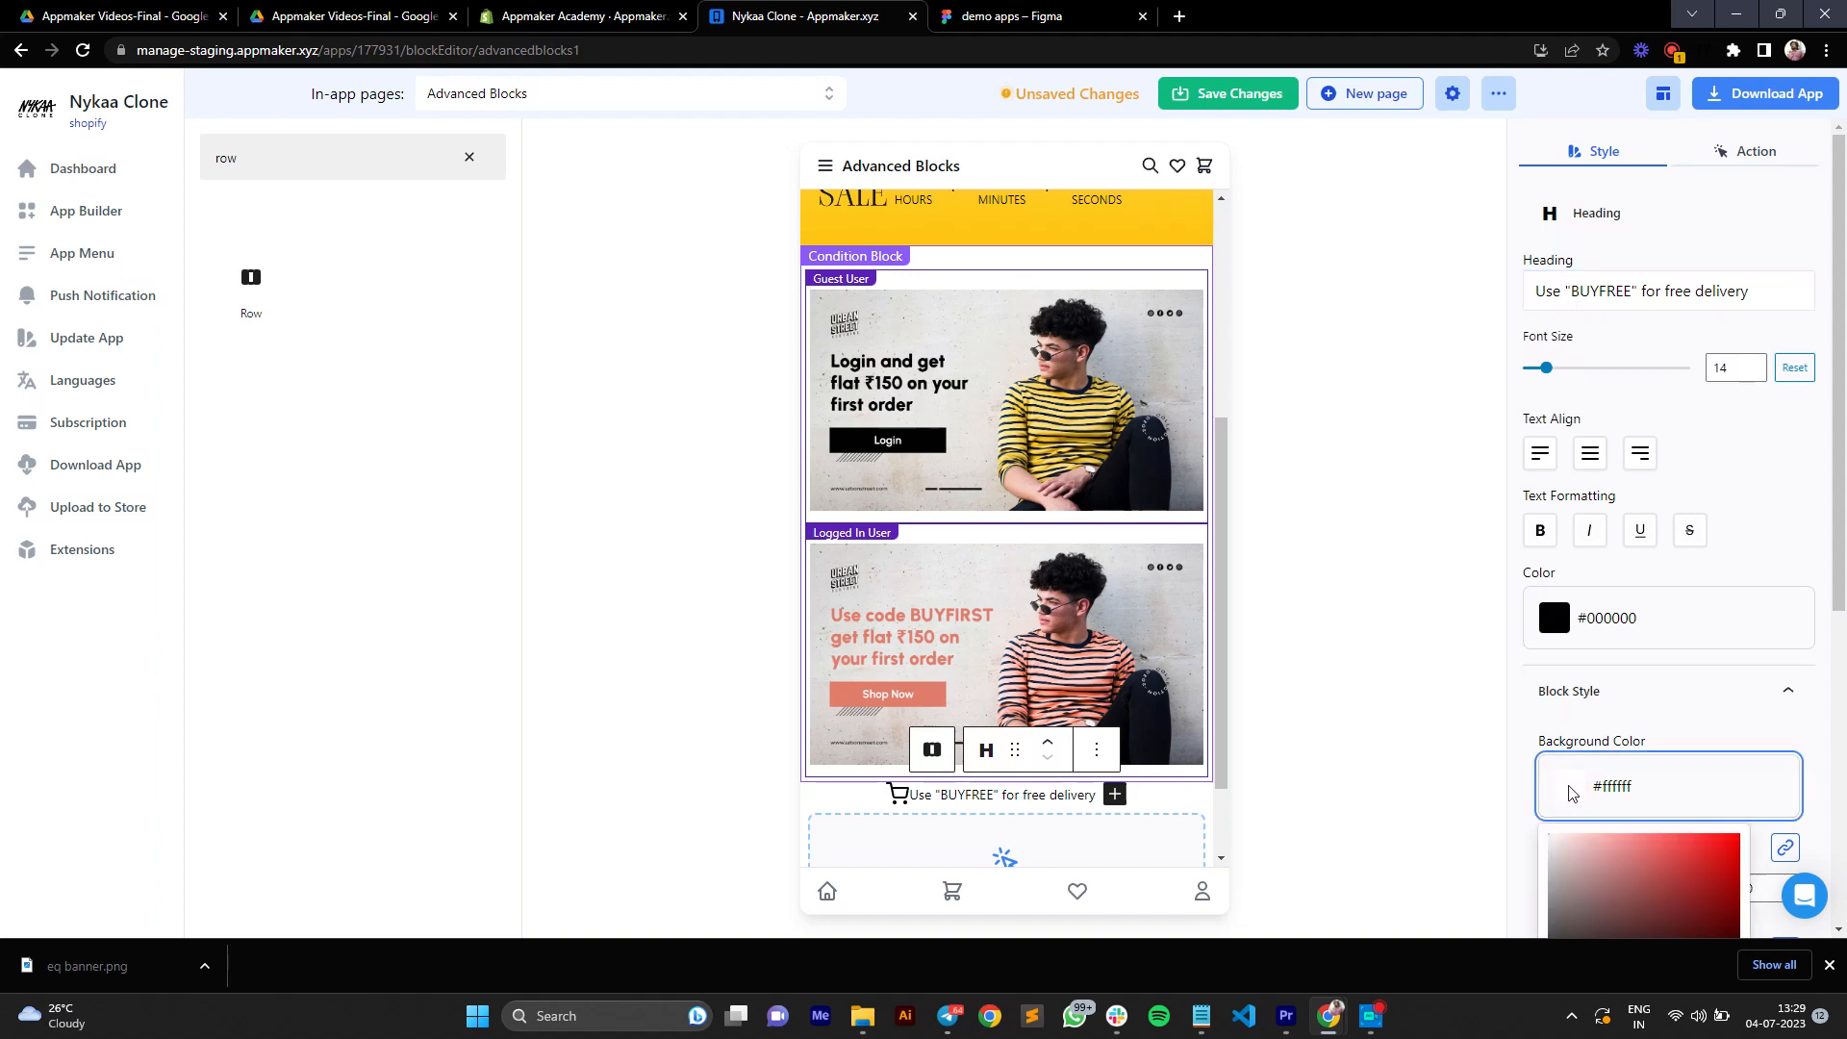
scroll(1678, 786, "down", 2)
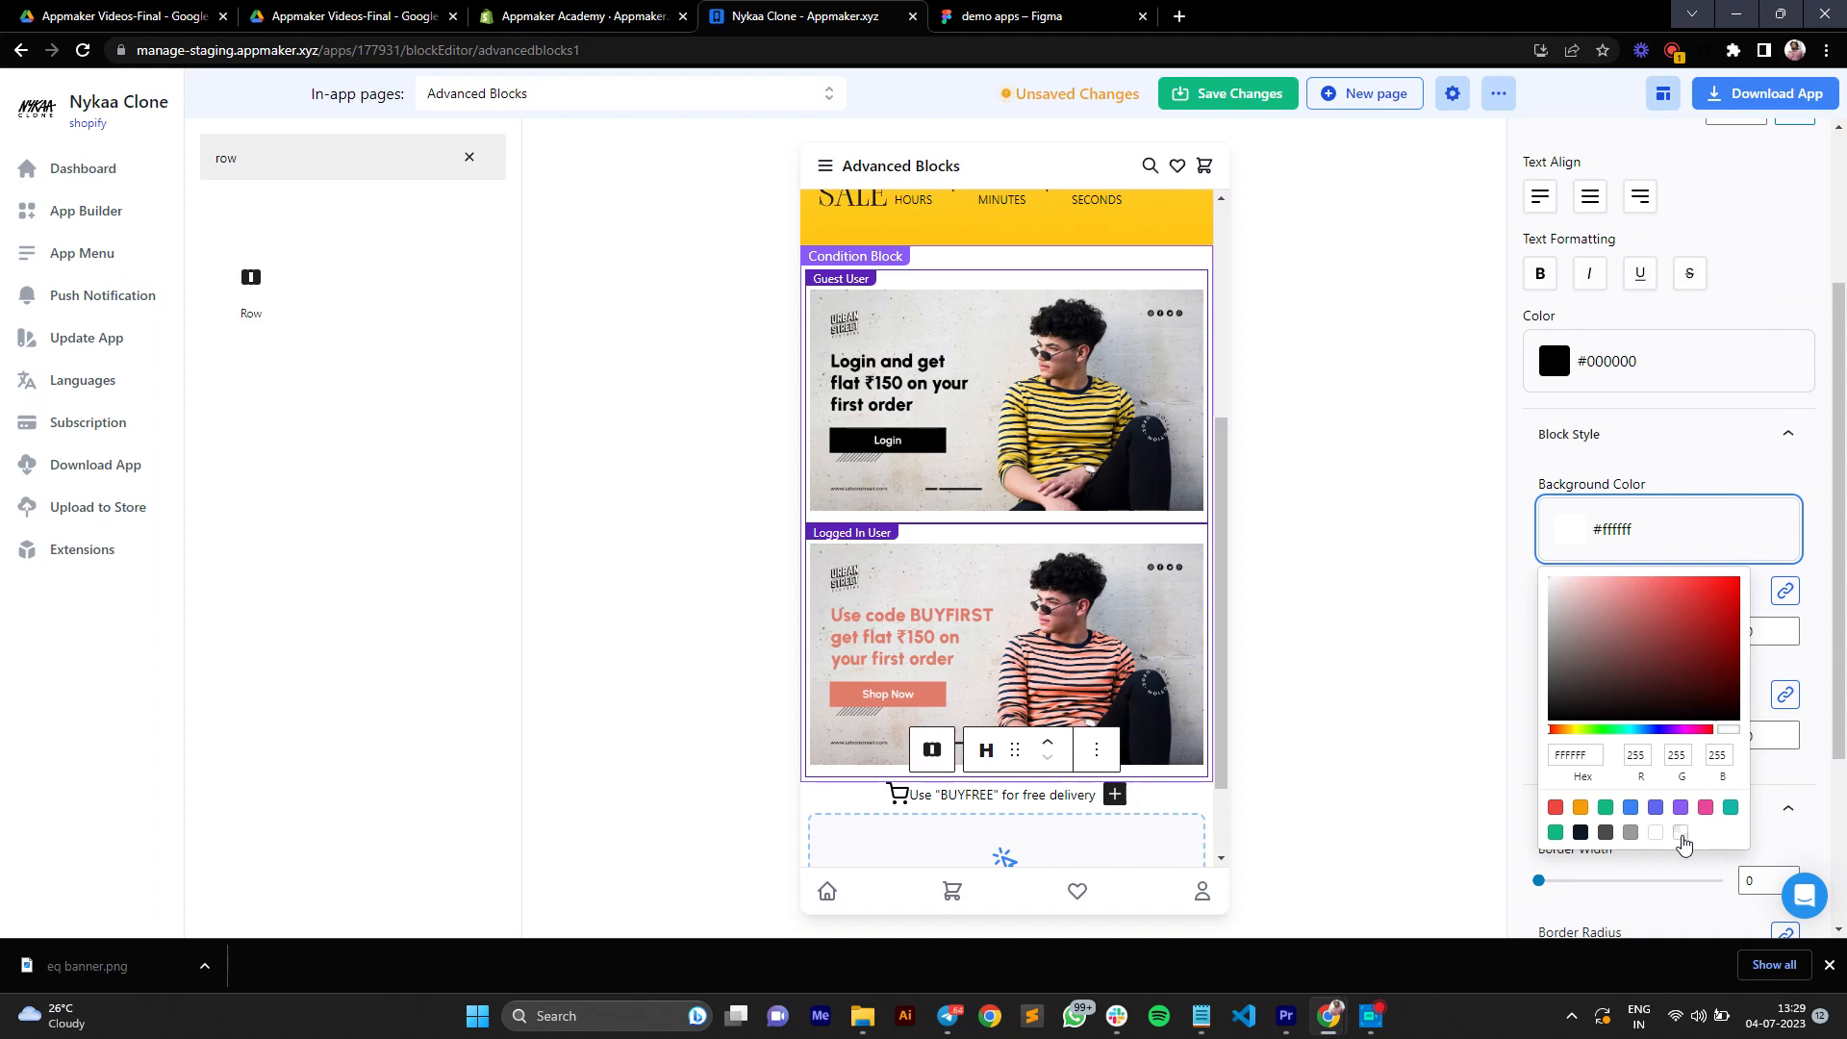
left_click(1682, 835)
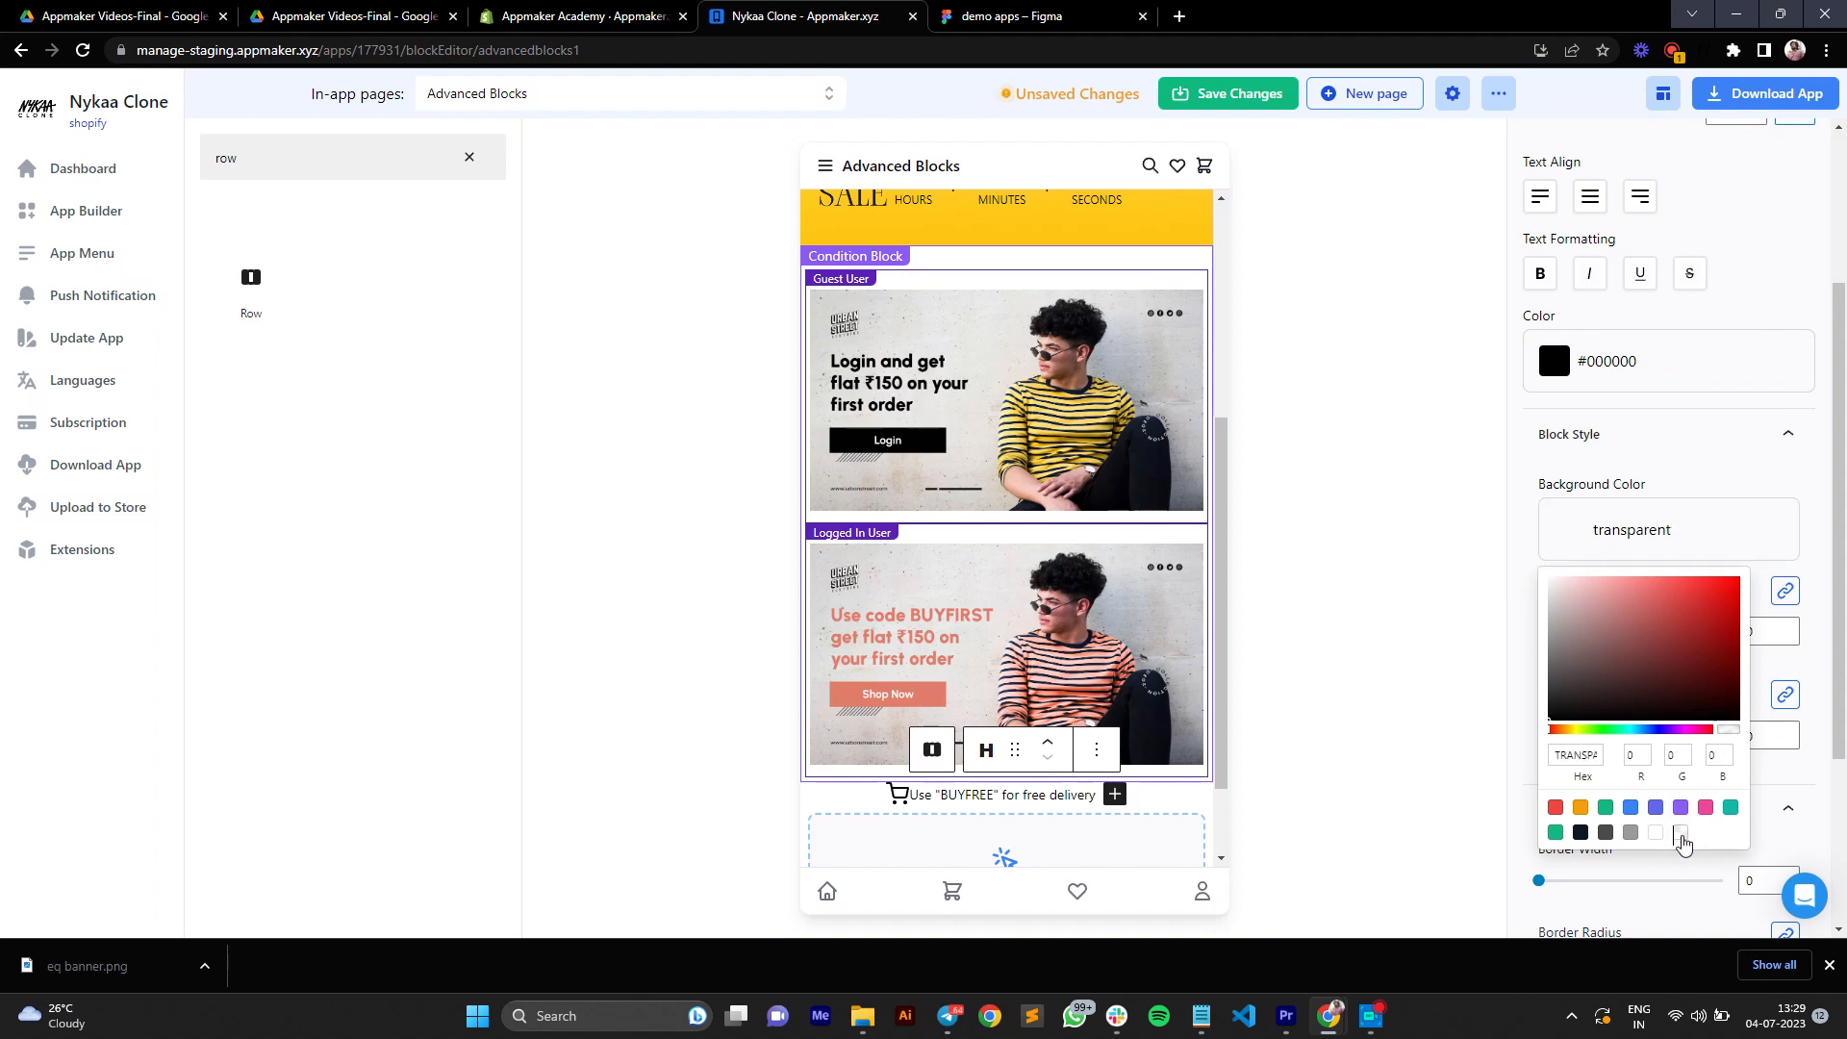
left_click(1766, 490)
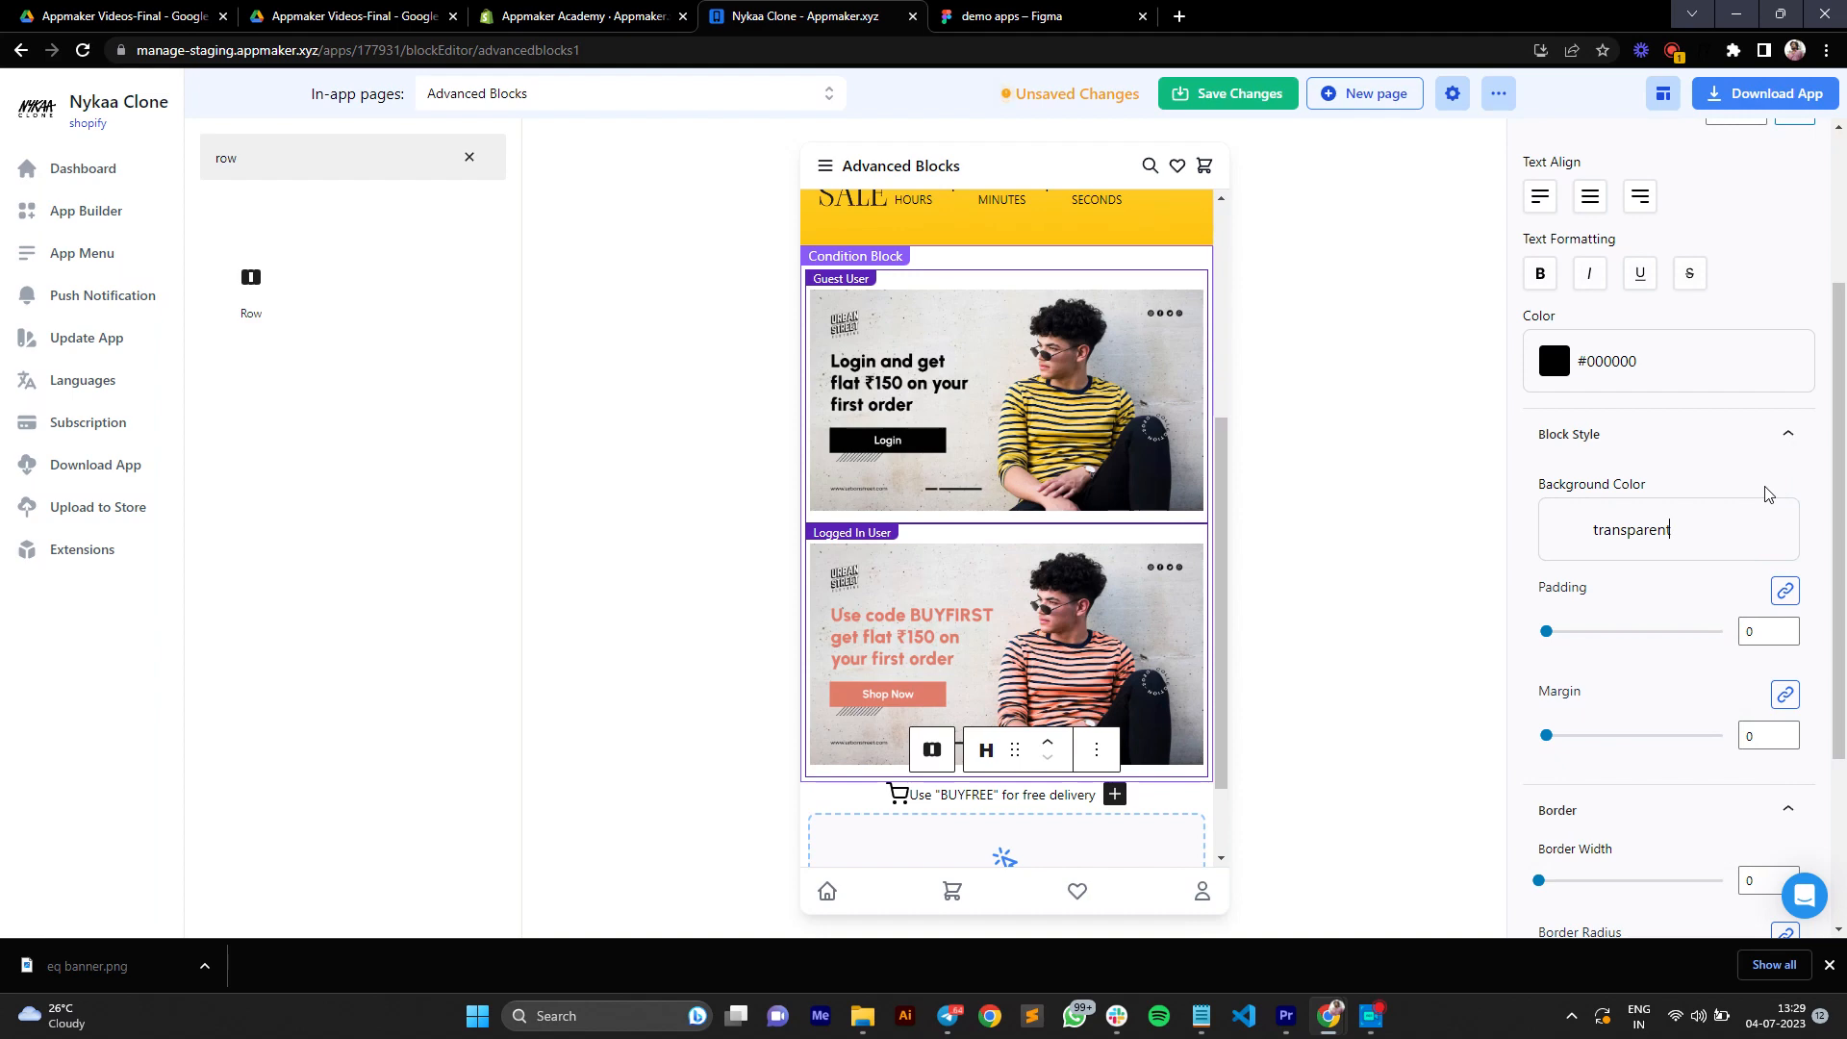
Step: Select the whole row block and set both its Align and Justify options to center
left_click(1172, 802)
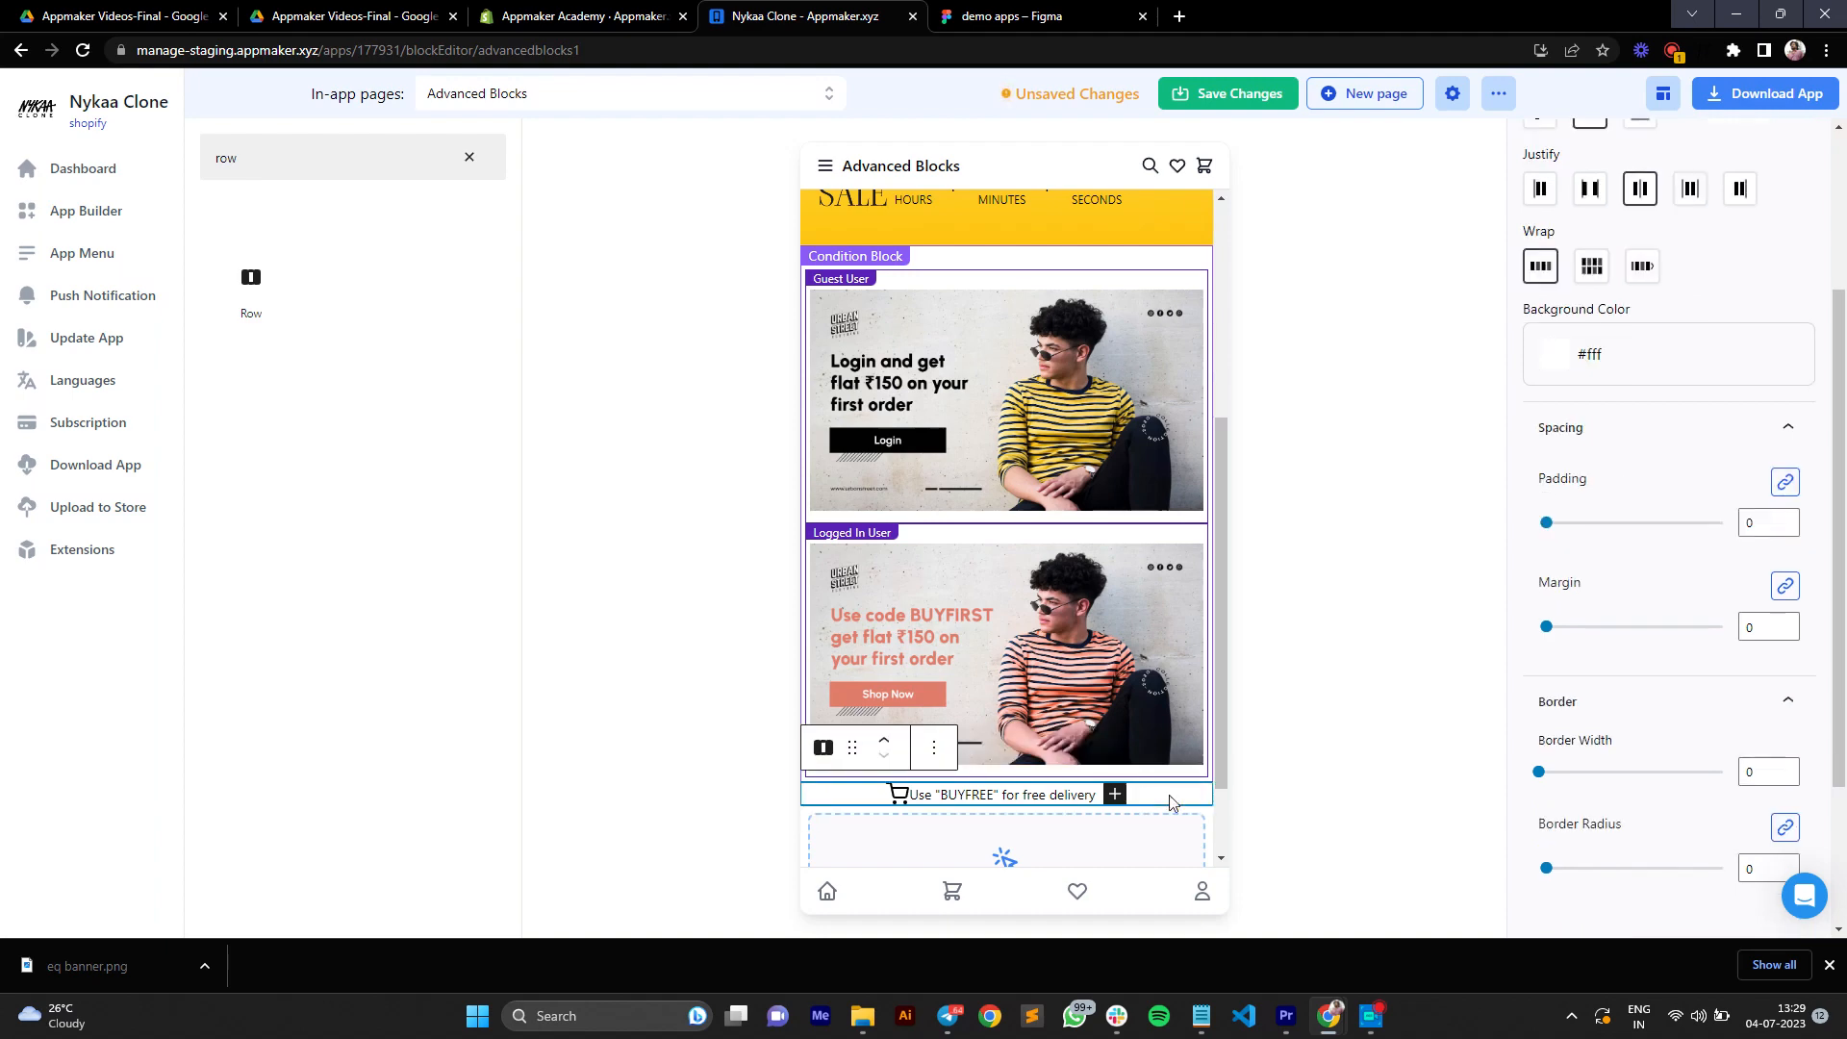
scroll(1626, 366, "up", 3)
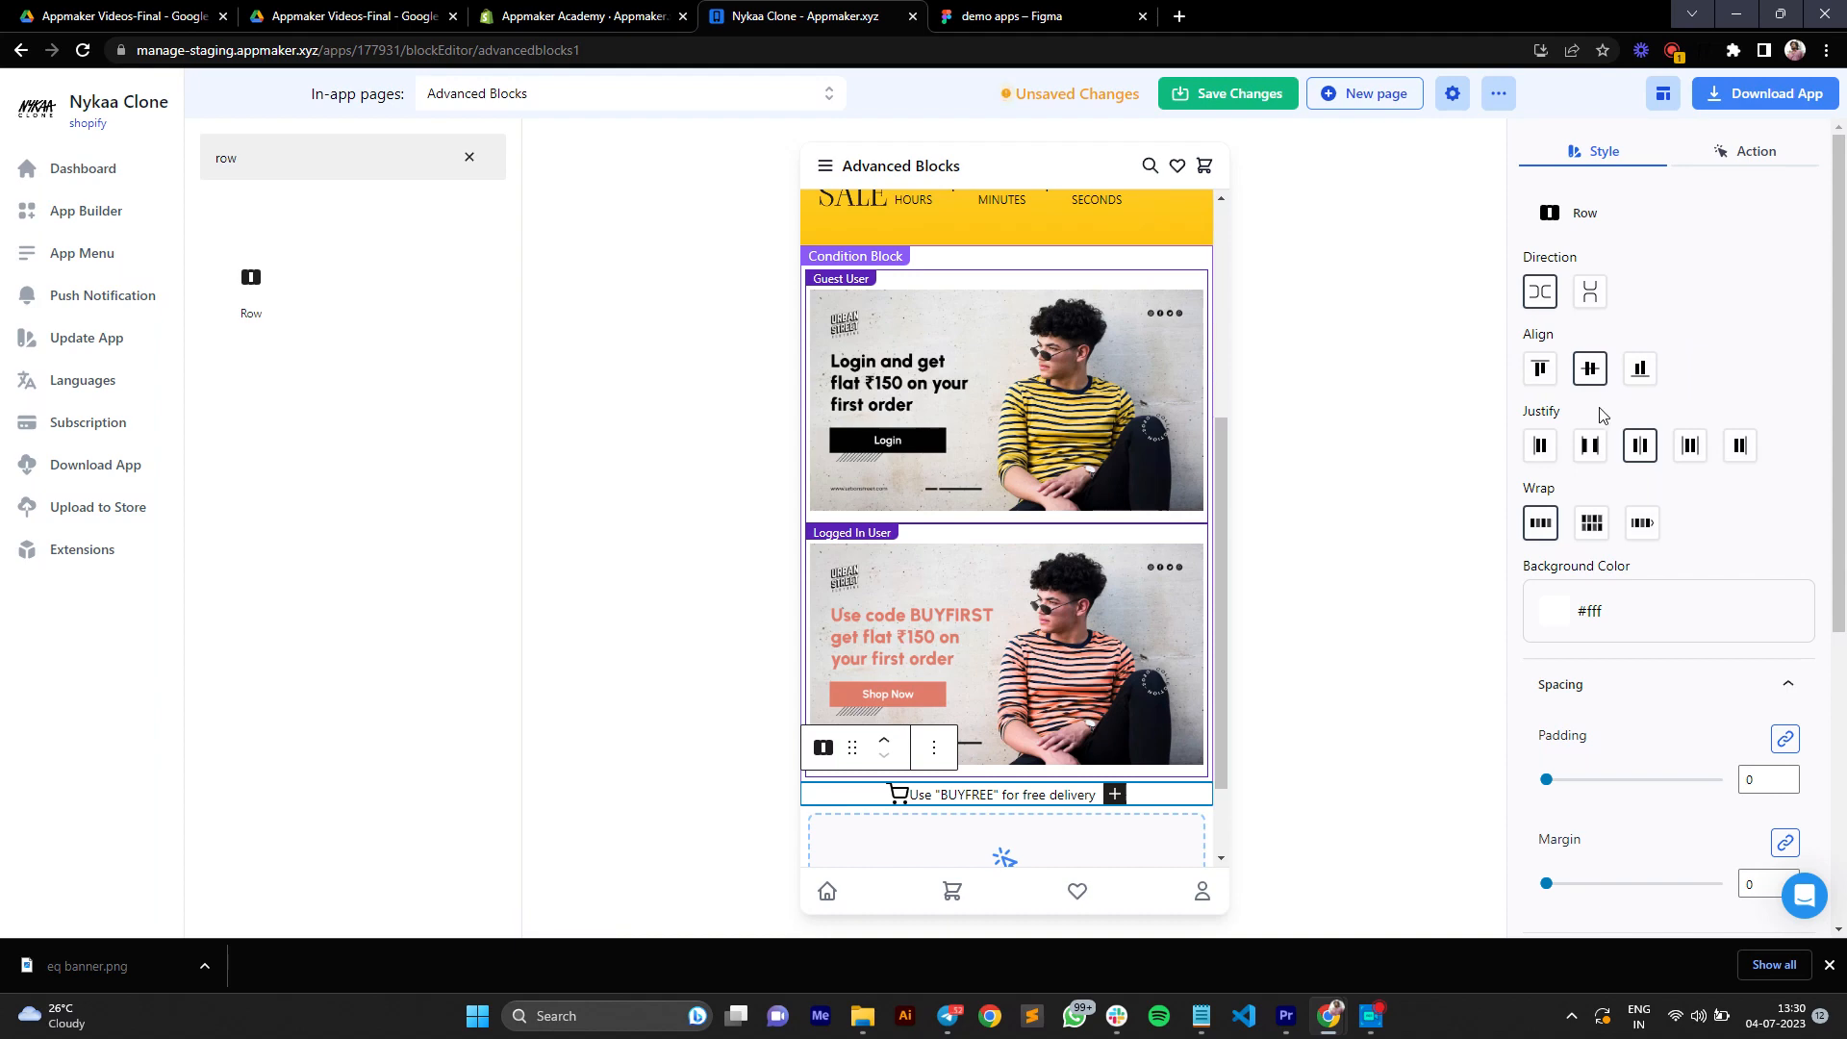
left_click(1589, 369)
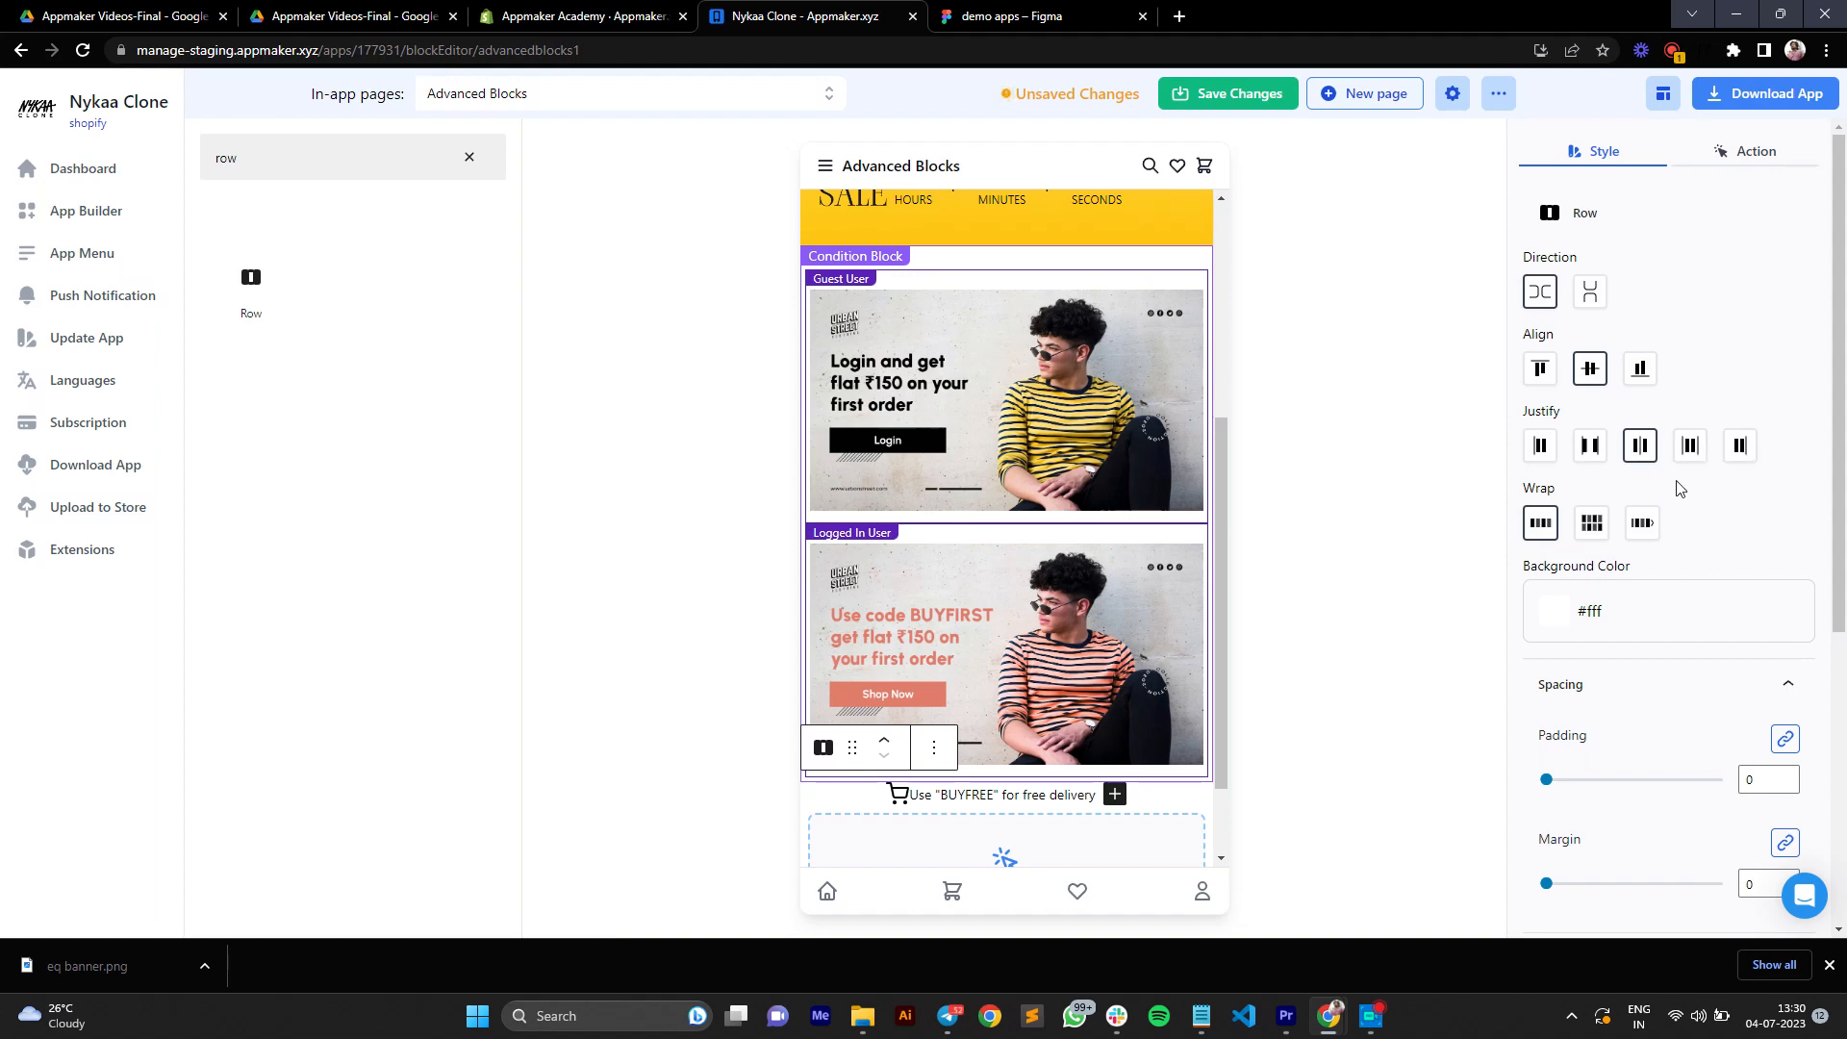
left_click(1641, 448)
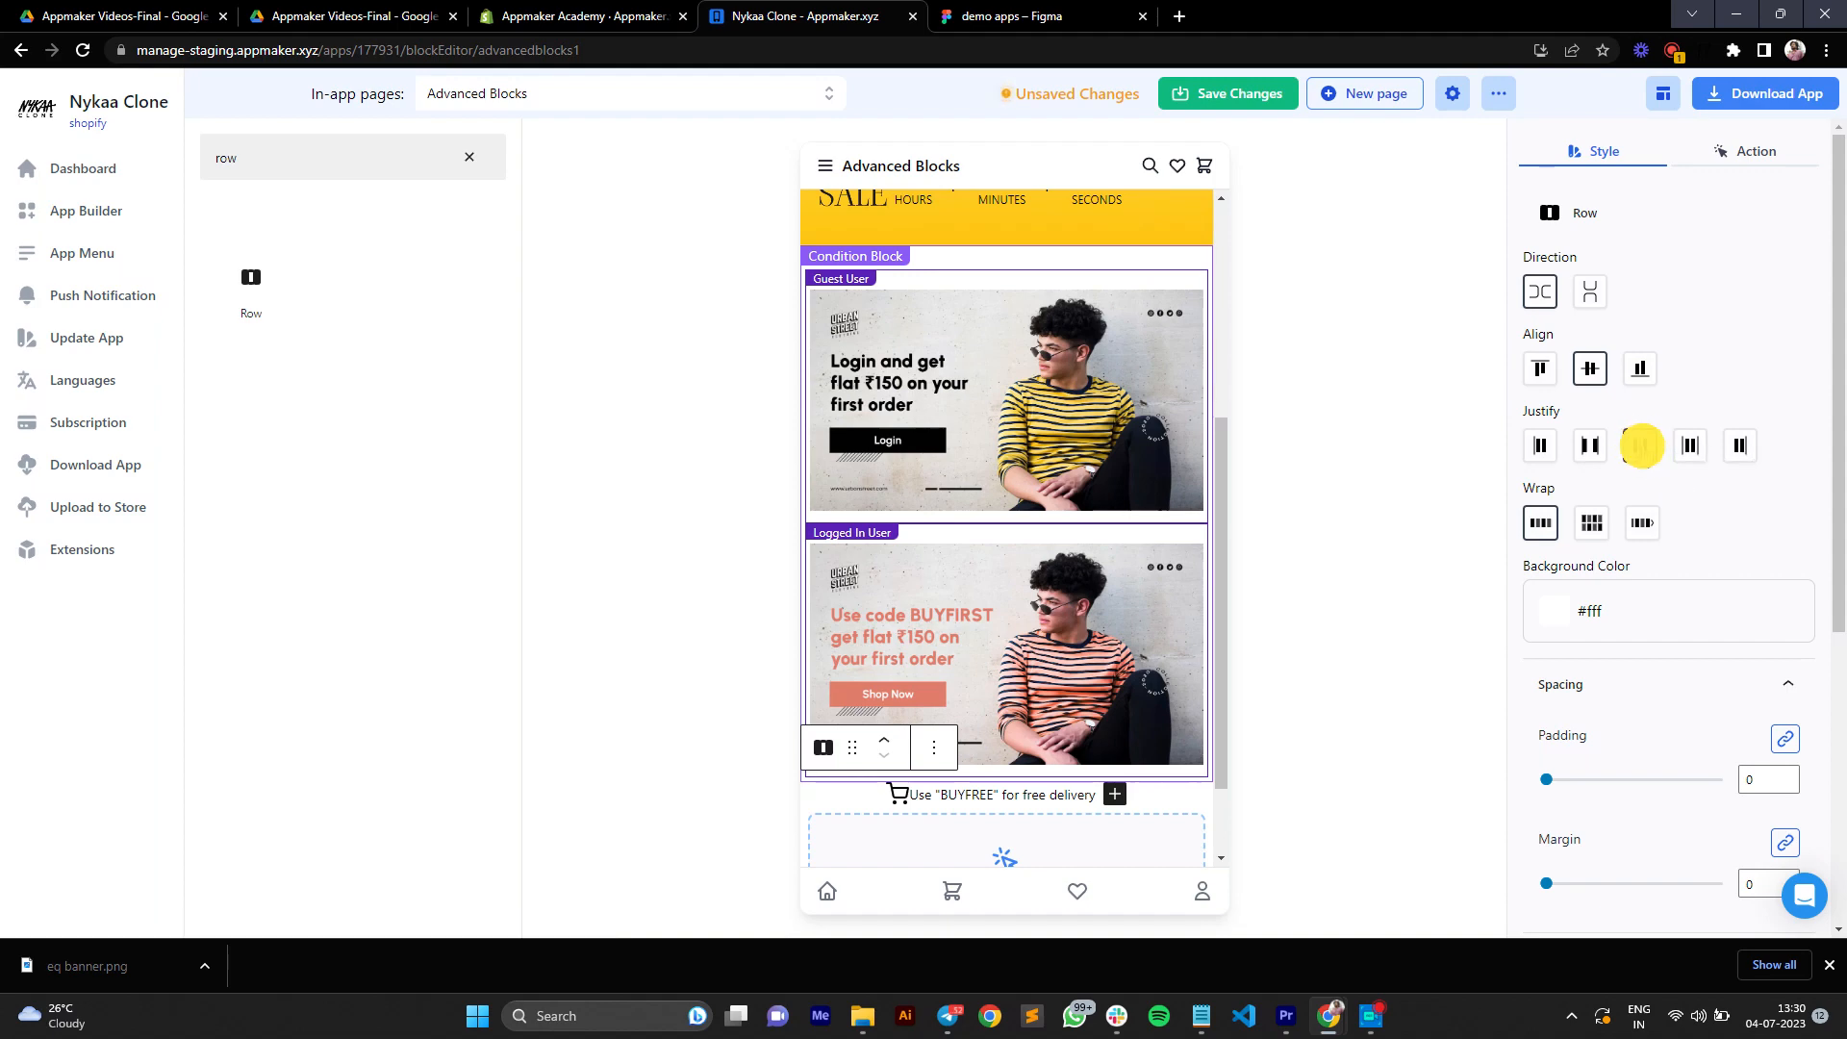
left_click(1640, 448)
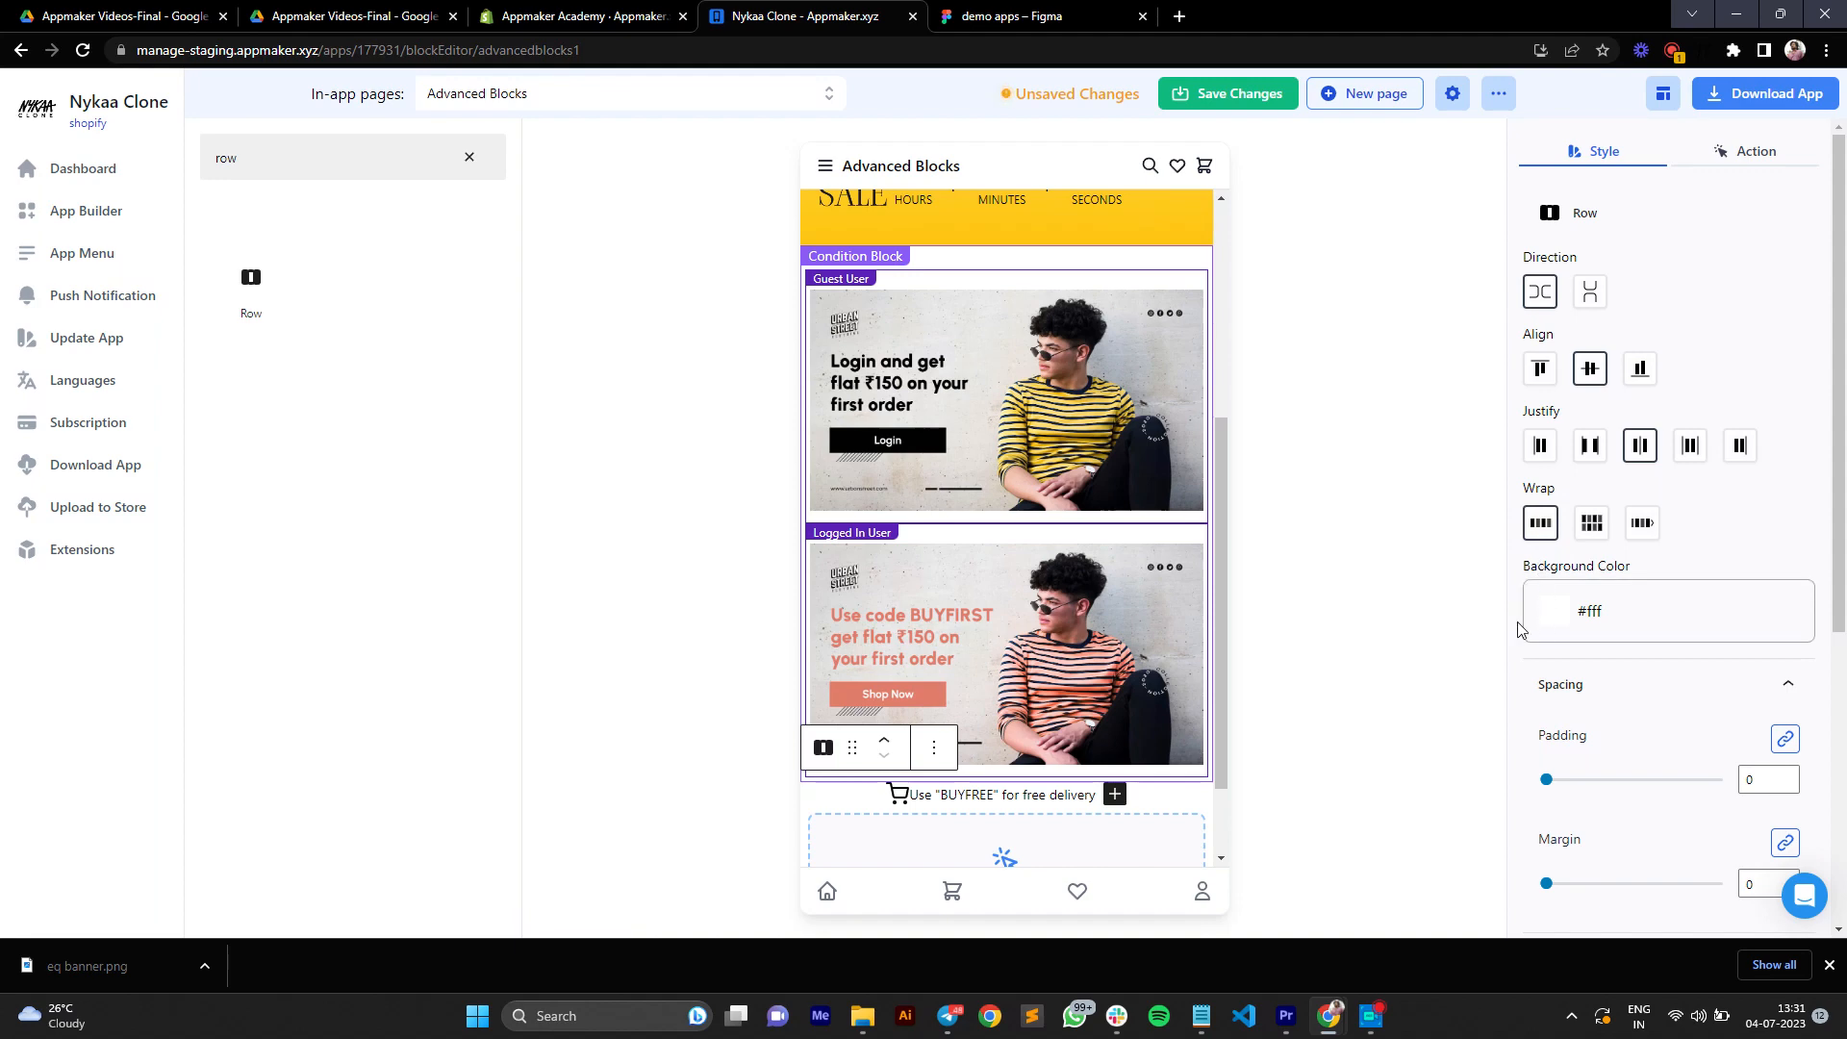
Step: Set the row's background color to the green preset #10b981
scroll(1587, 591, "down", 1)
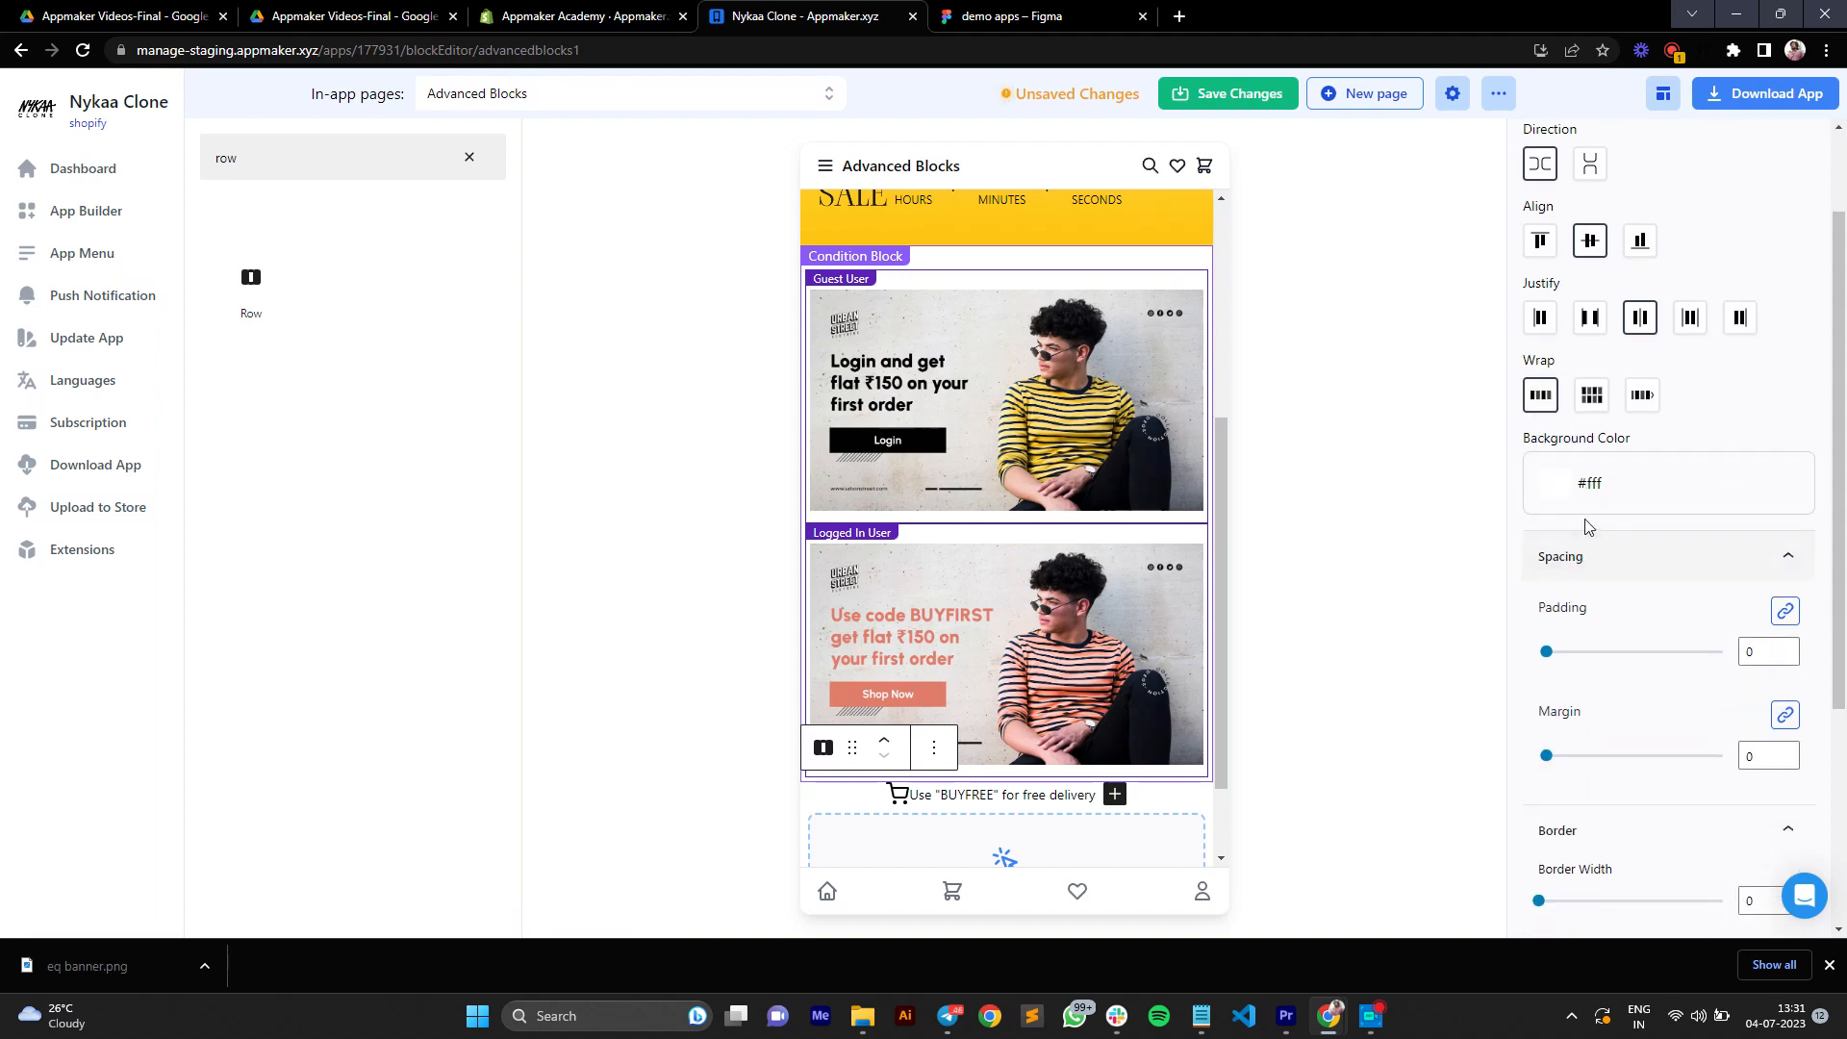
left_click(1555, 492)
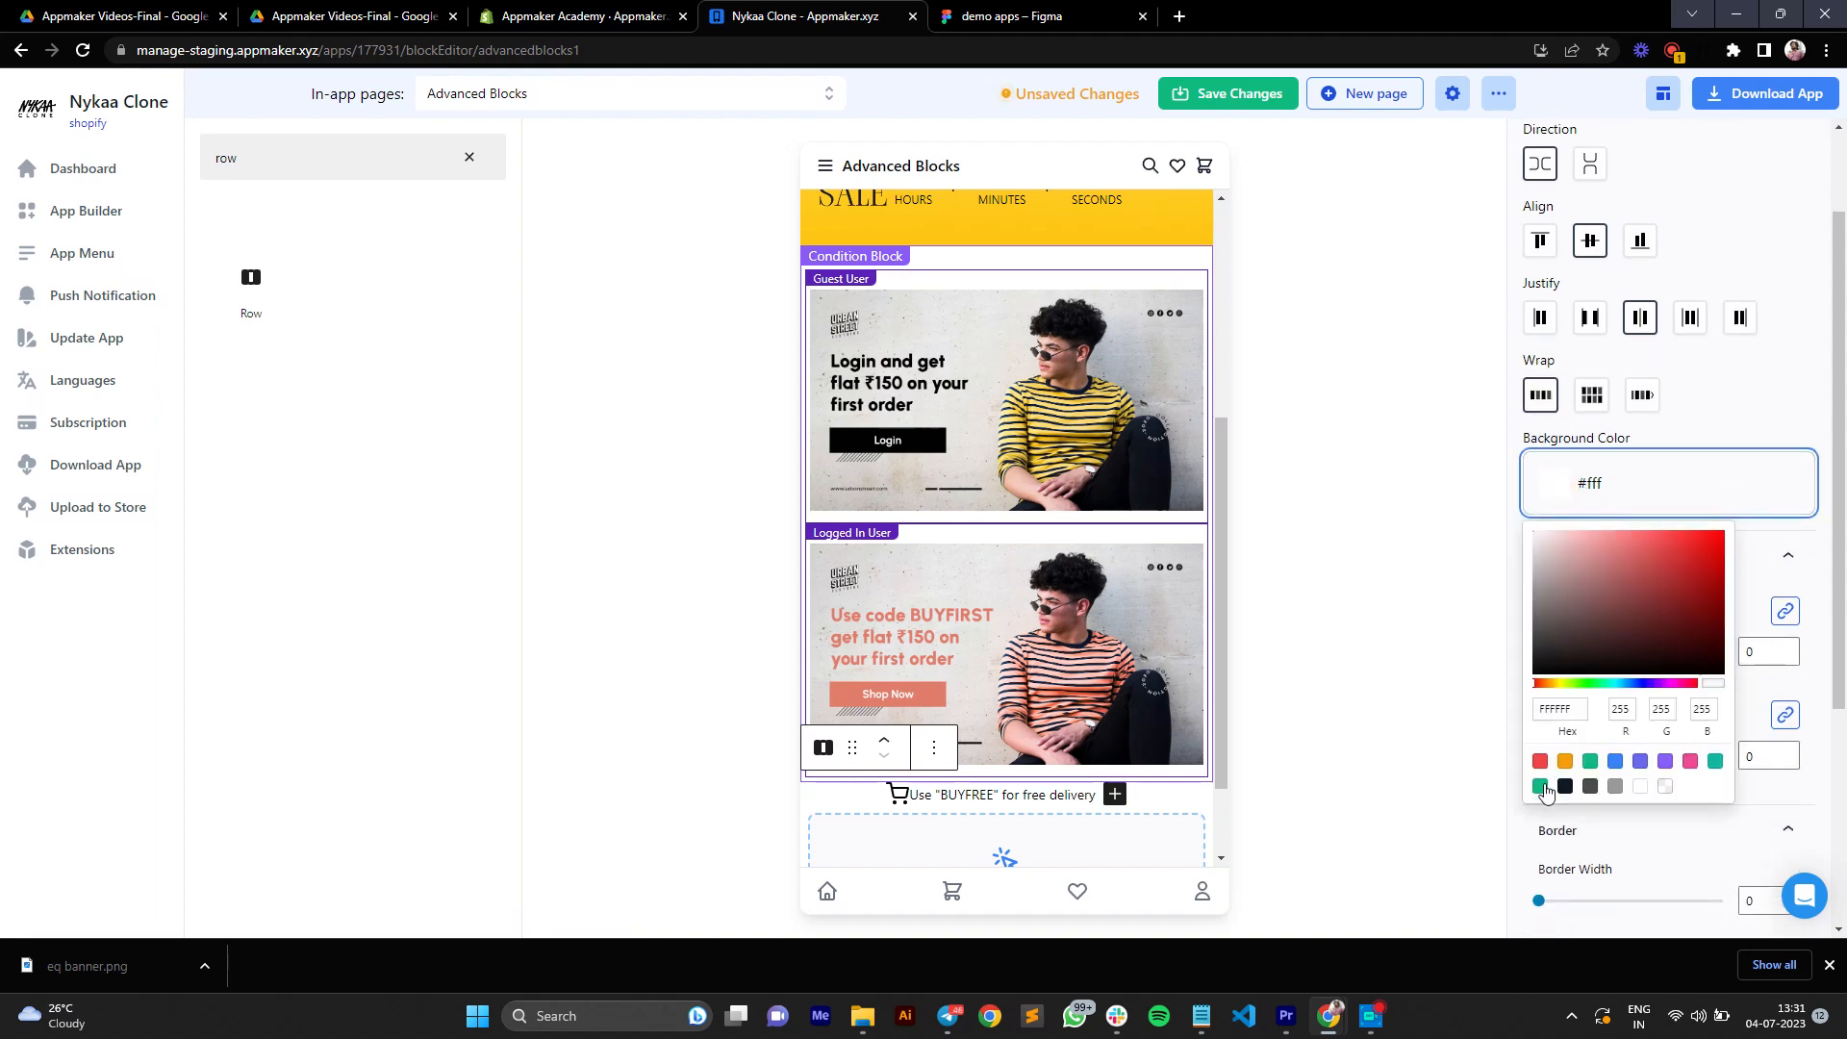
left_click(1539, 786)
left_click(1780, 528)
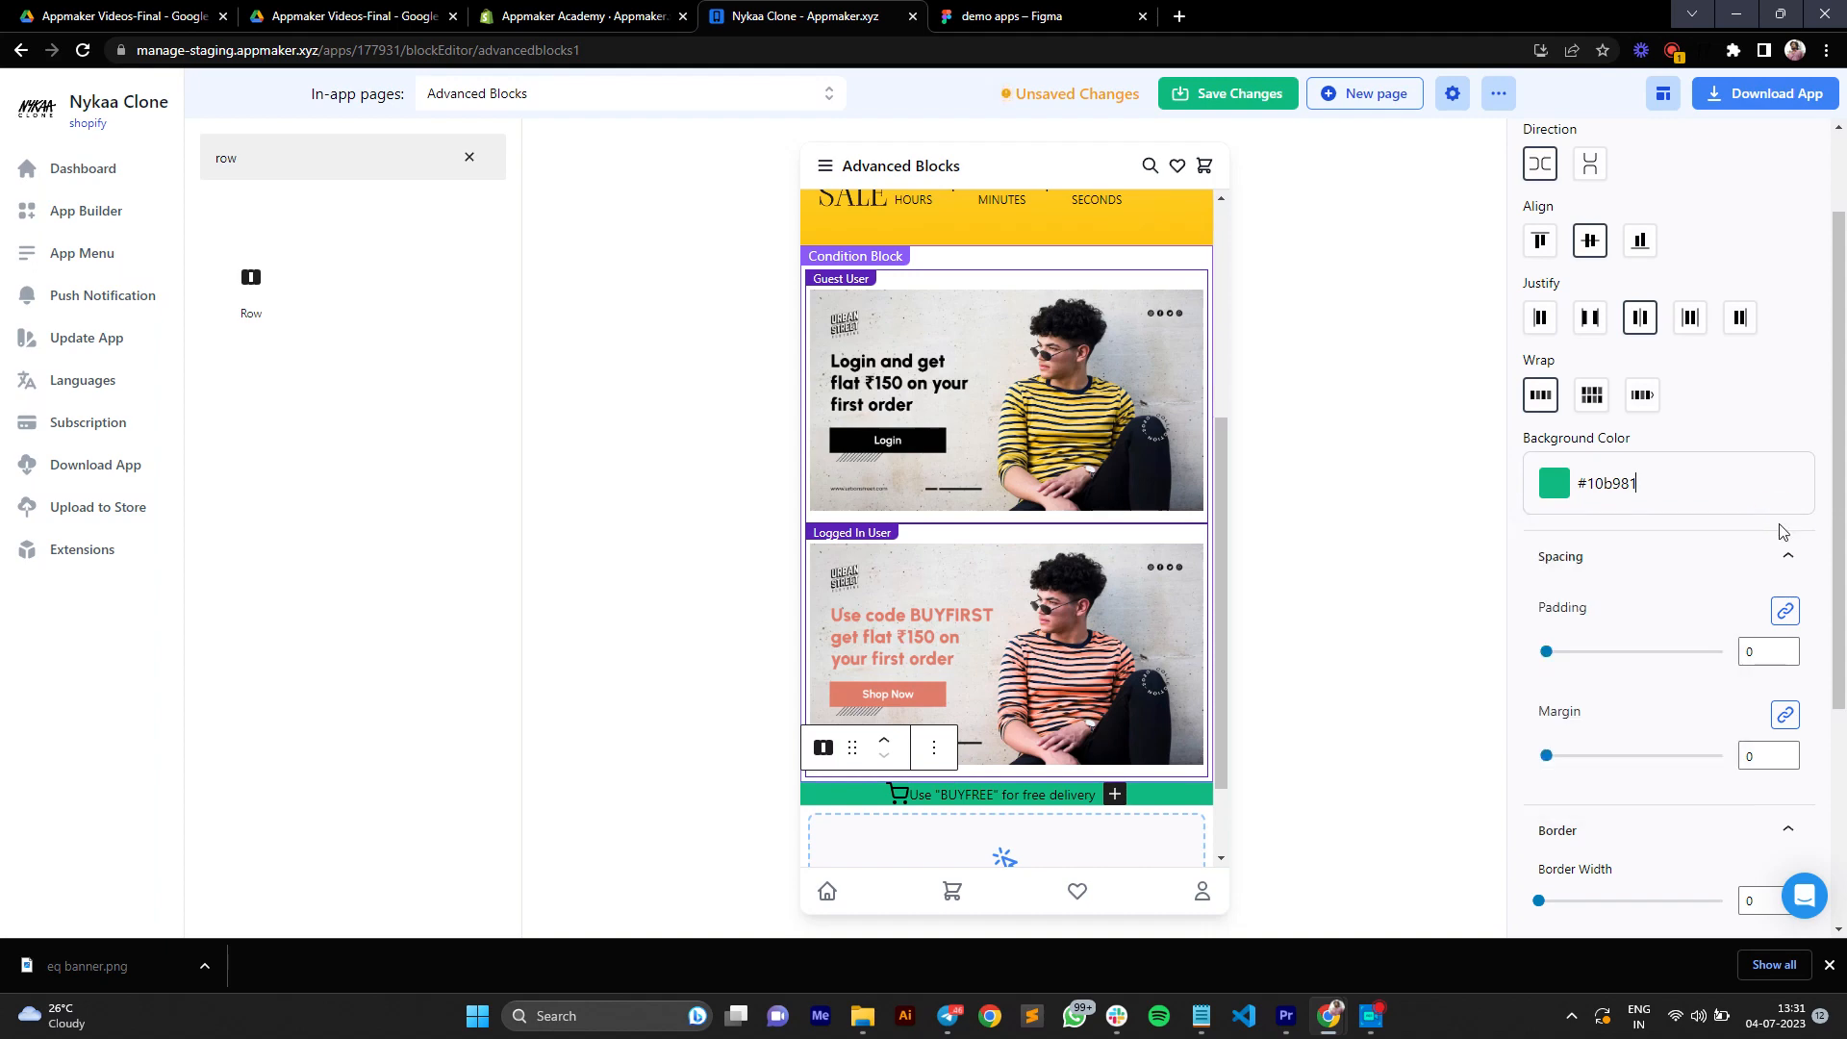
Step: Try adjusting the row's margin with all sides linked and with each side separately
scroll(1780, 528, "down", 1)
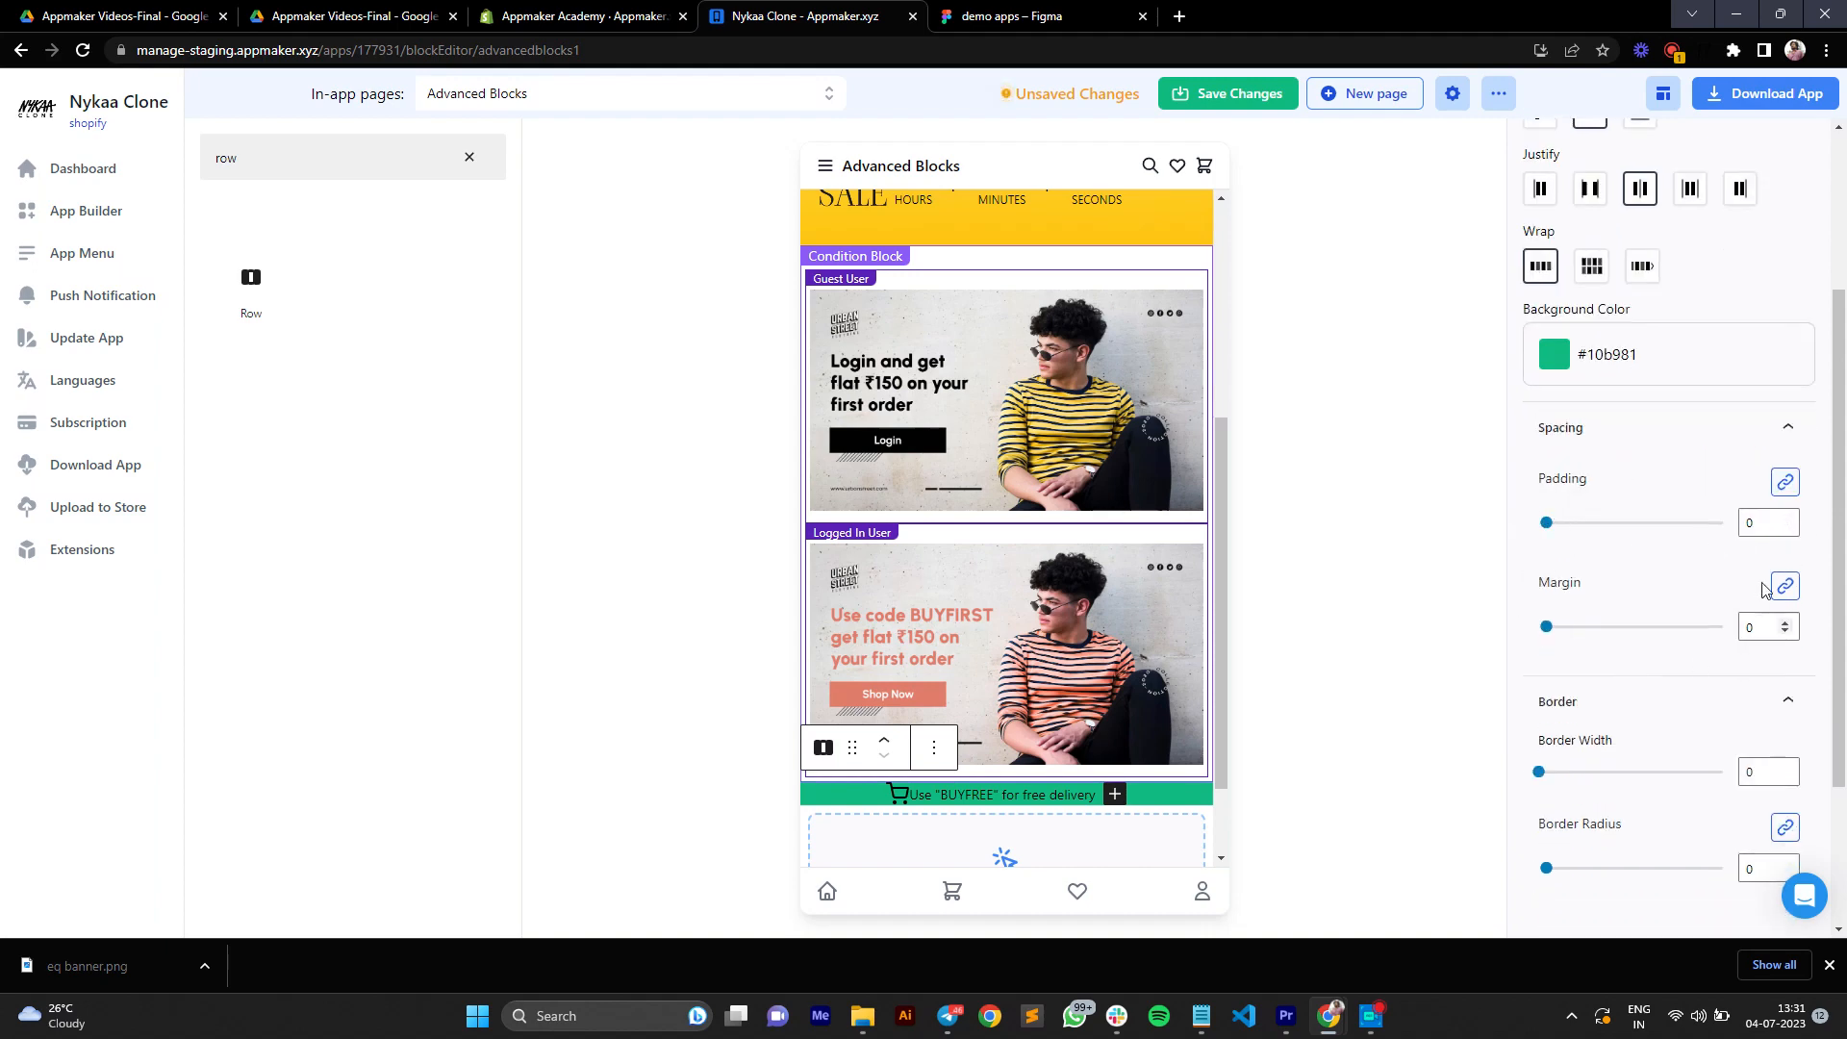
mouse_move(1547, 626)
left_mouse_down()
mouse_move(1590, 626)
mouse_move(1545, 626)
left_mouse_up()
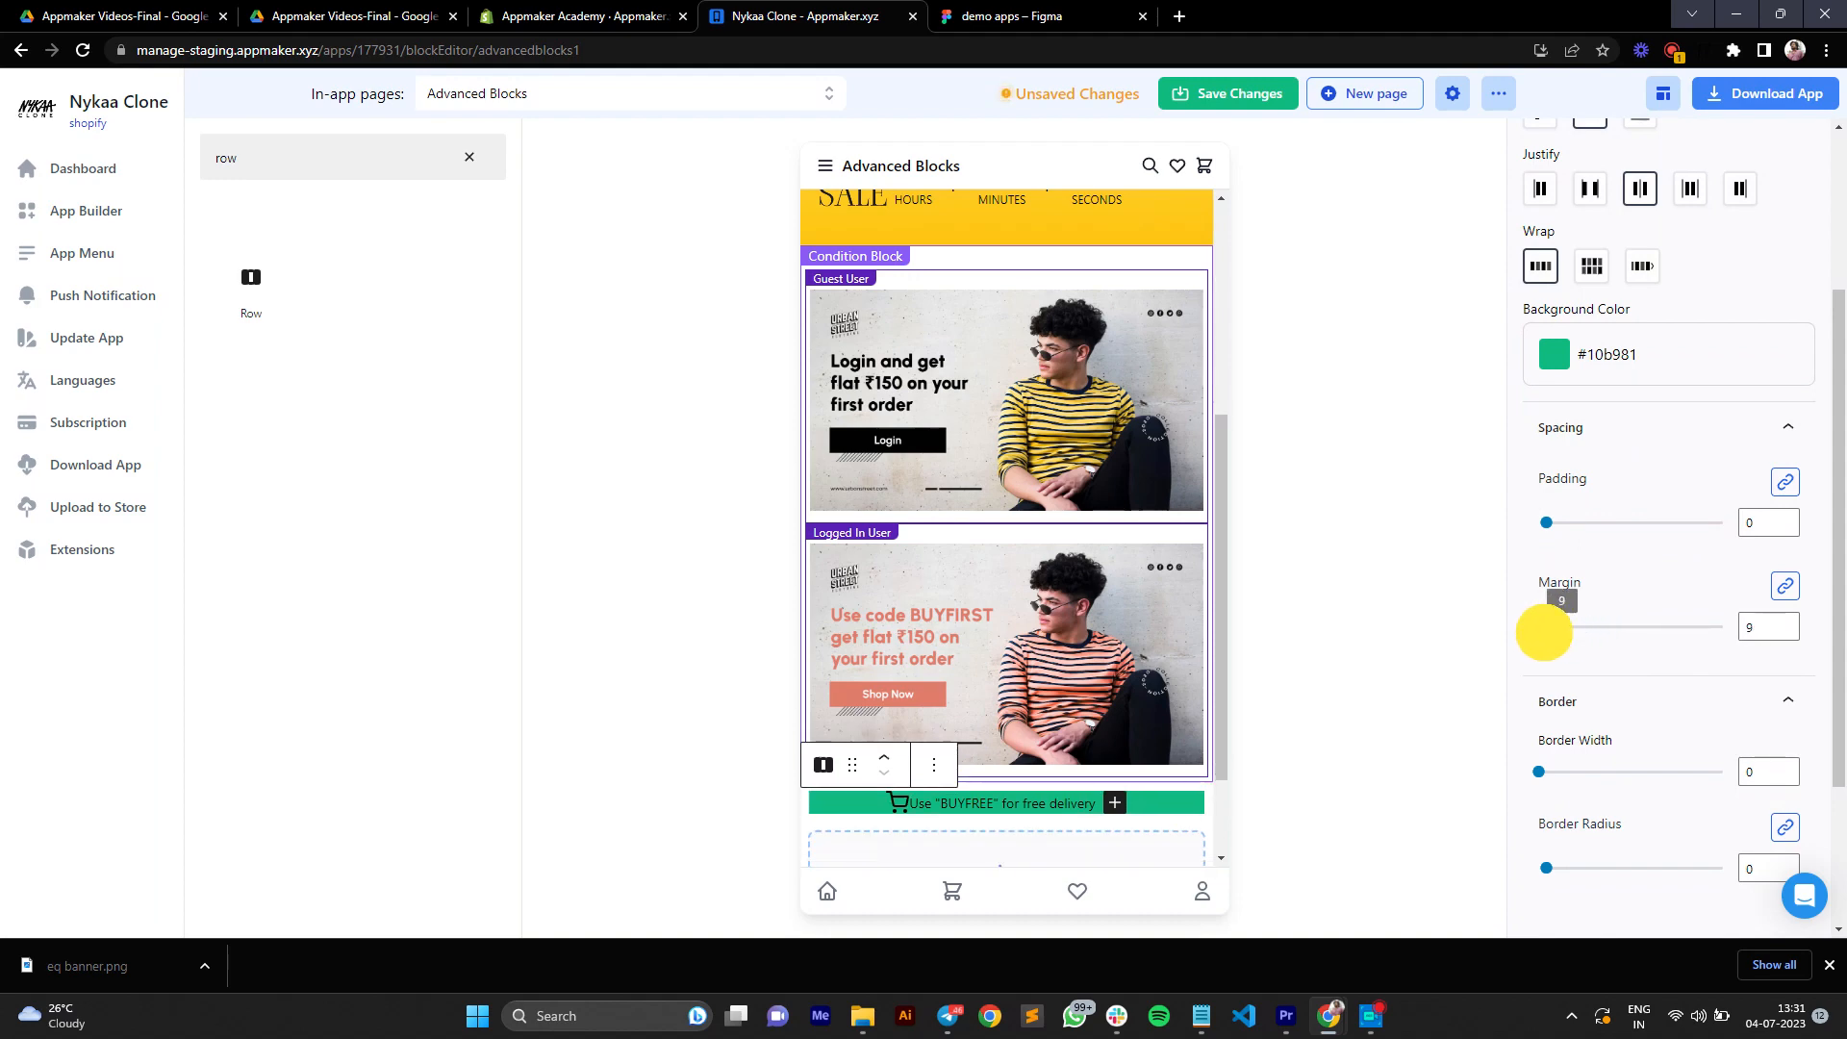
left_click(1785, 587)
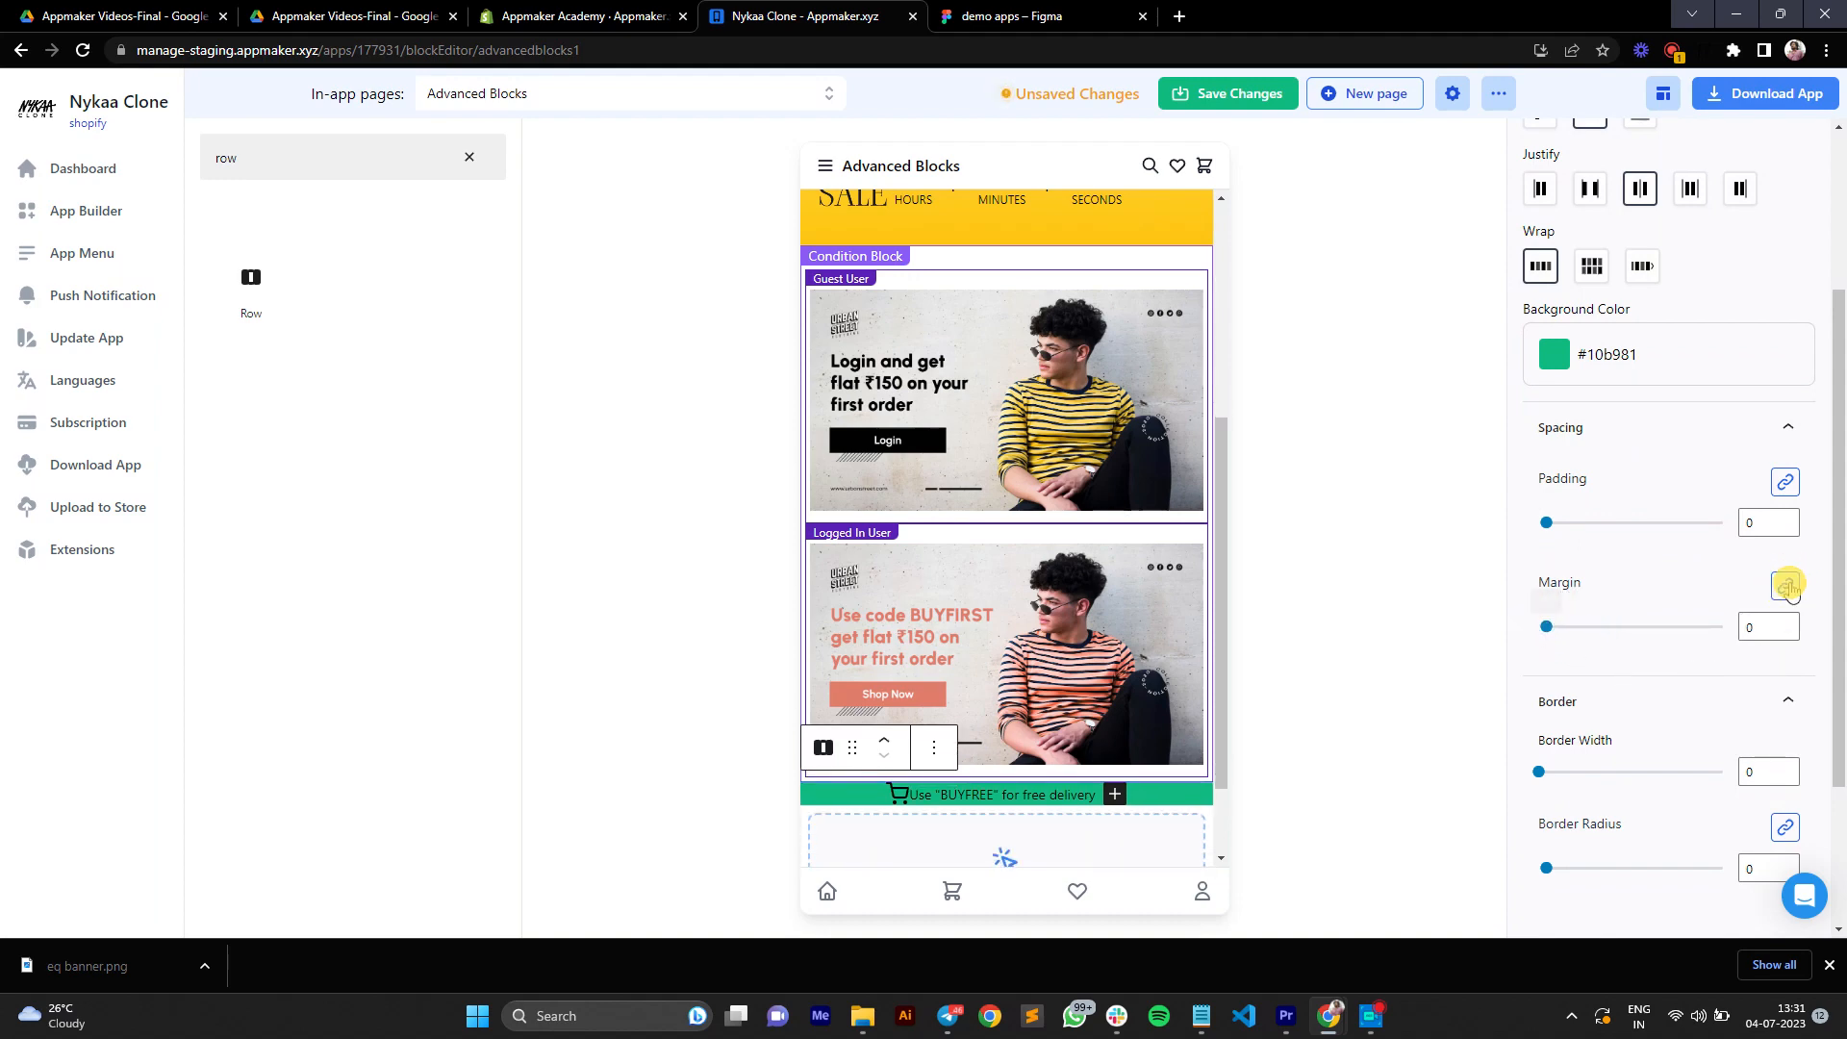
scroll(1539, 276, "down", 4)
mouse_move(1547, 260)
left_mouse_down()
mouse_move(1604, 263)
mouse_move(1543, 277)
left_mouse_up()
mouse_move(1546, 352)
left_mouse_down()
mouse_move(1579, 350)
mouse_move(1539, 367)
left_mouse_up()
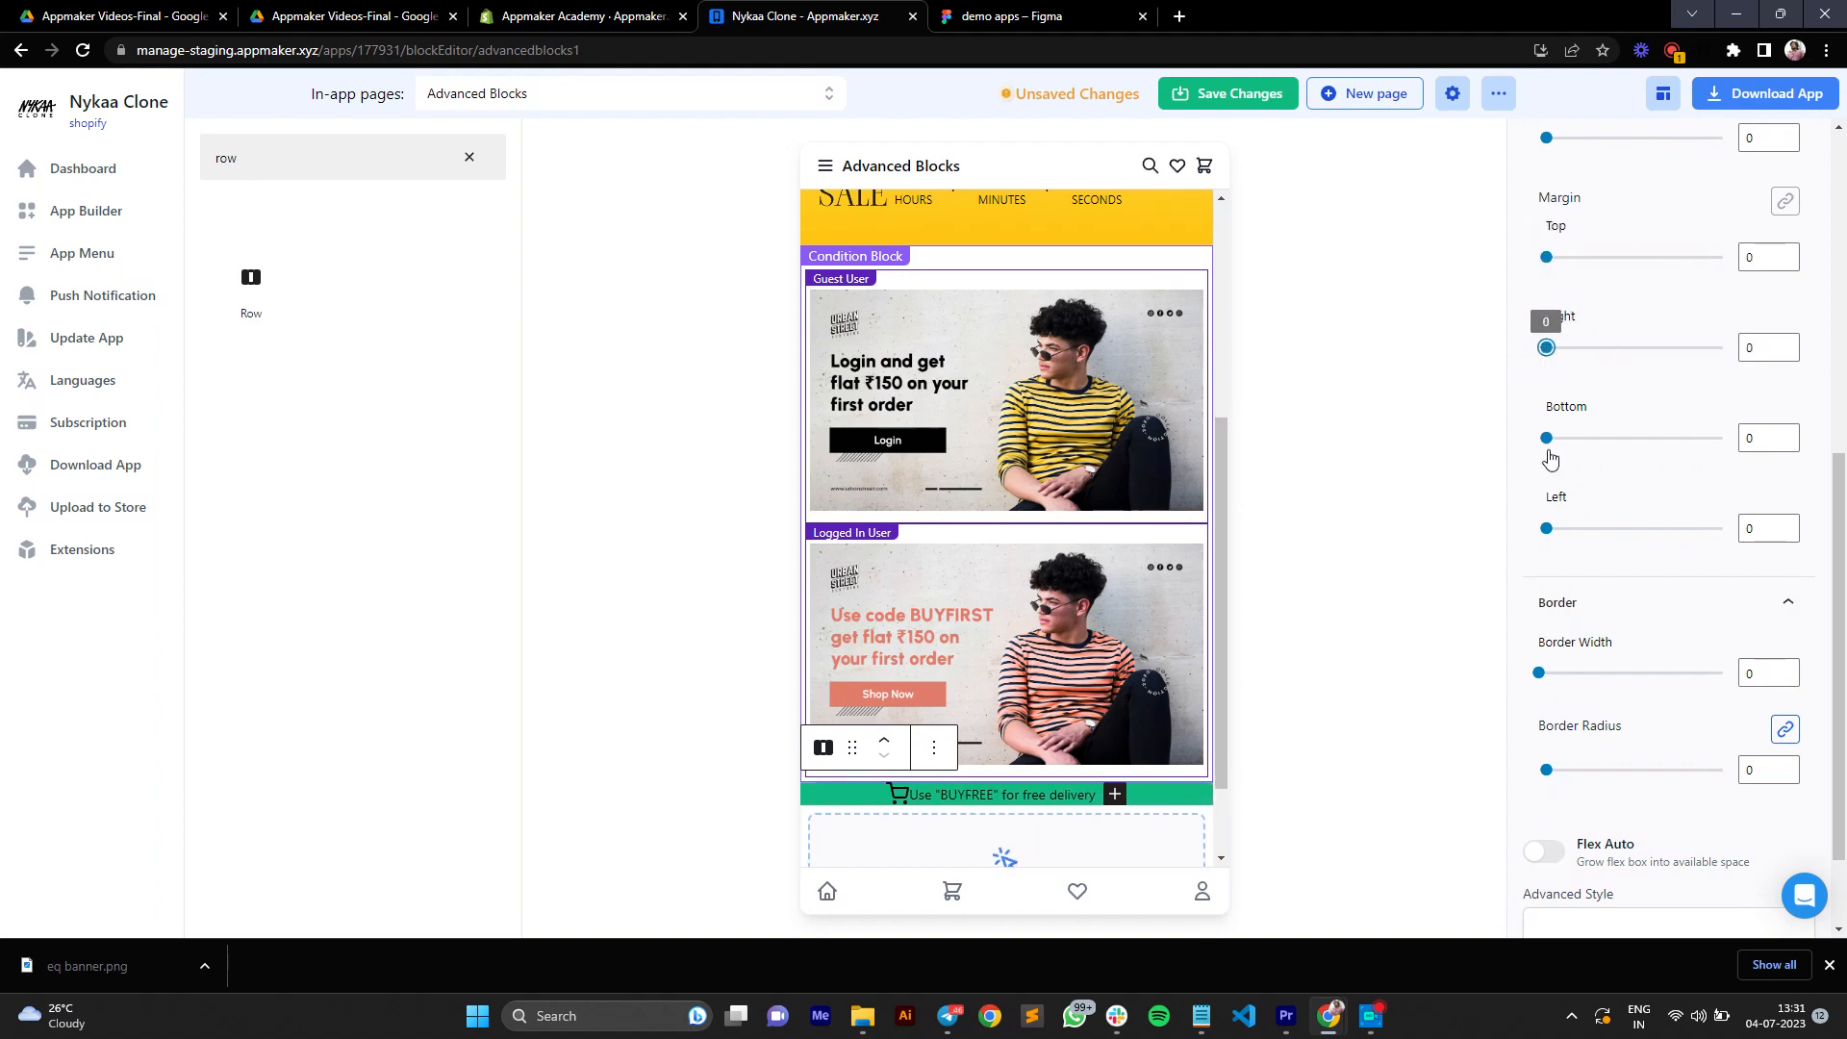
mouse_move(1546, 442)
left_mouse_down()
mouse_move(1575, 444)
mouse_move(1521, 465)
left_mouse_up()
mouse_move(1547, 531)
left_mouse_down()
mouse_move(1578, 530)
mouse_move(1533, 536)
left_mouse_up()
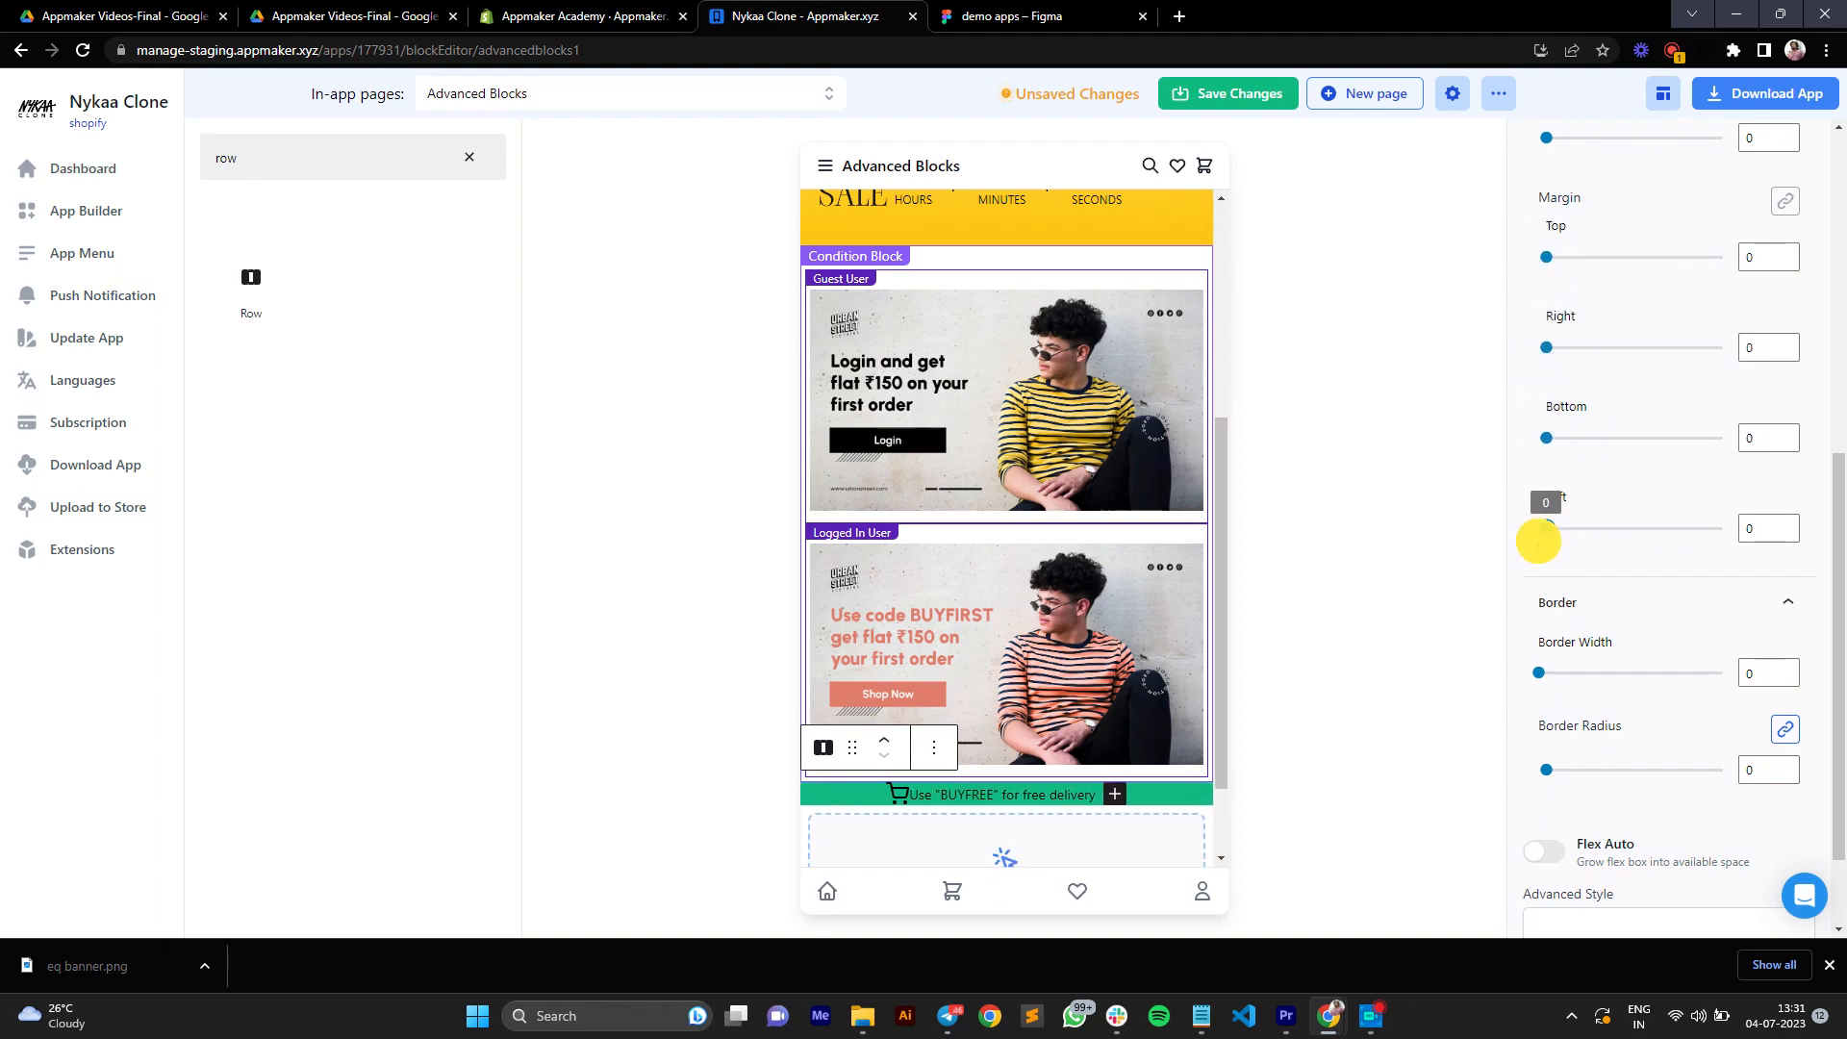
scroll(1653, 557, "up", 3)
left_click(1785, 460)
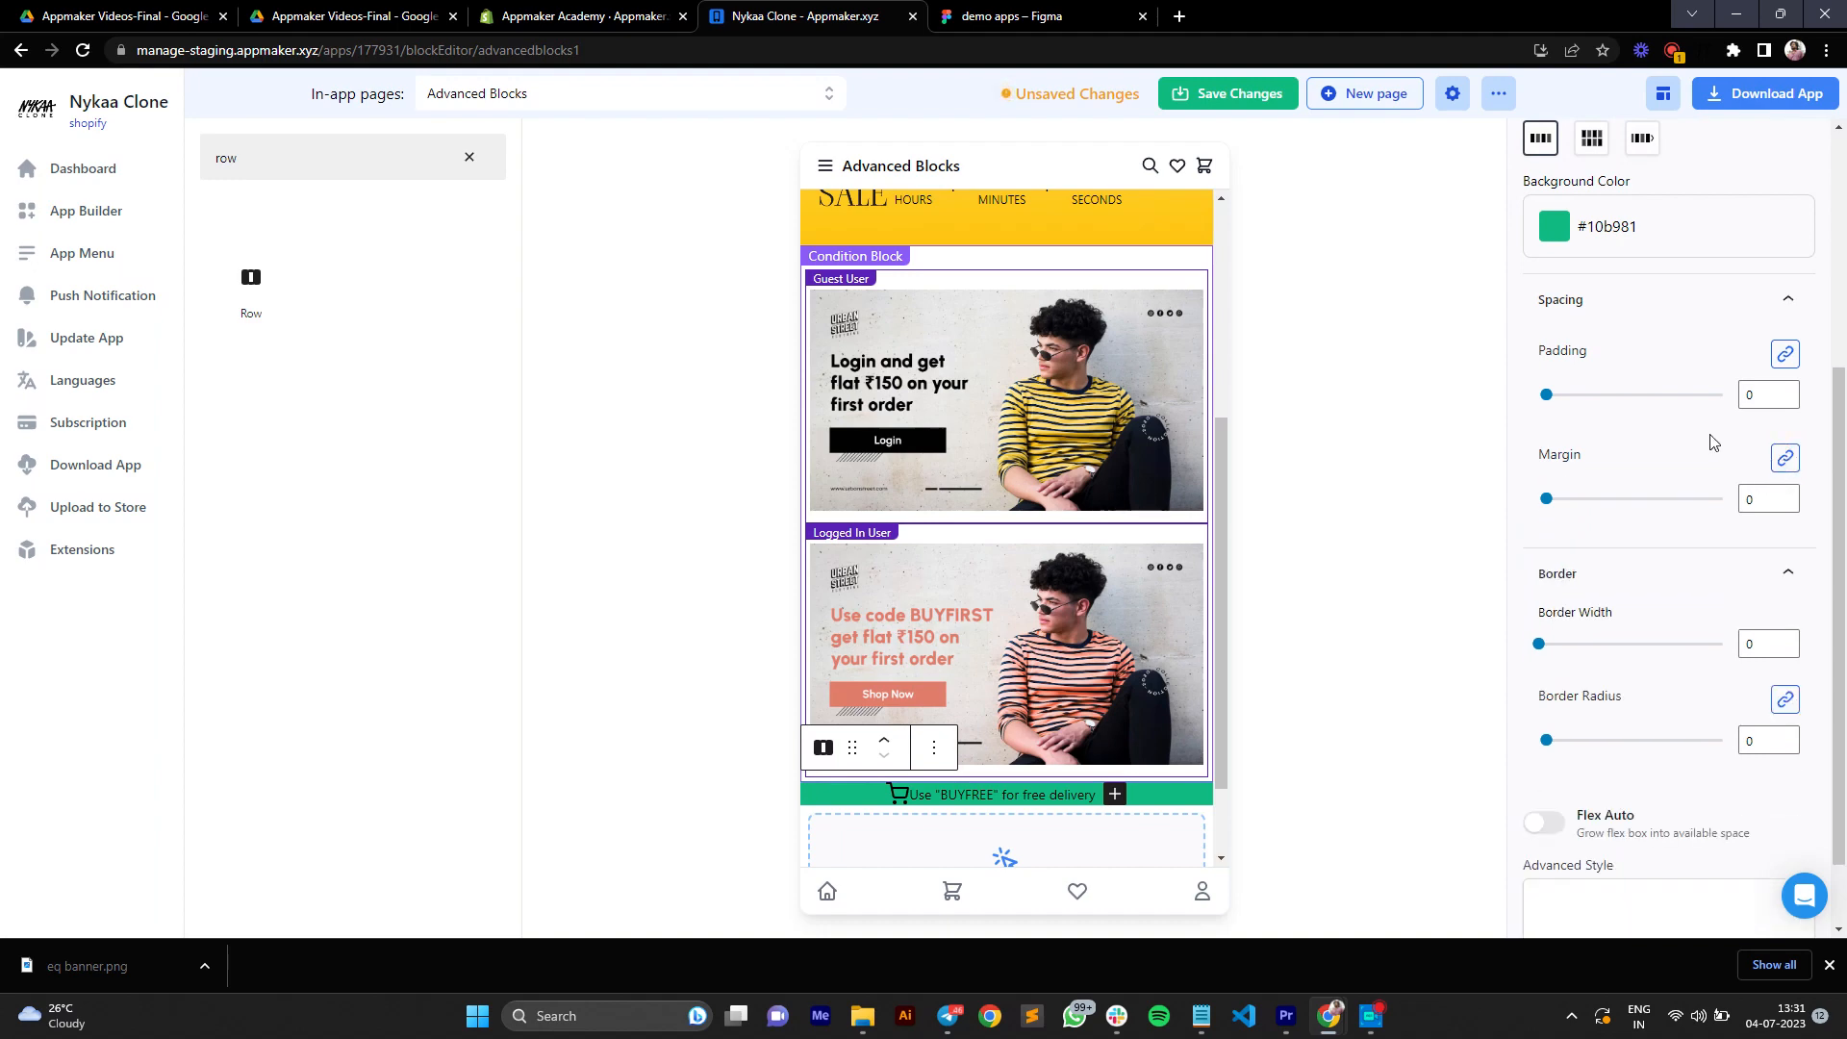
Step: Set the row's padding to 17 on all sides
left_click(1789, 393)
left_click(1790, 392)
double_click(1790, 393)
double_click(1790, 393)
double_click(1790, 392)
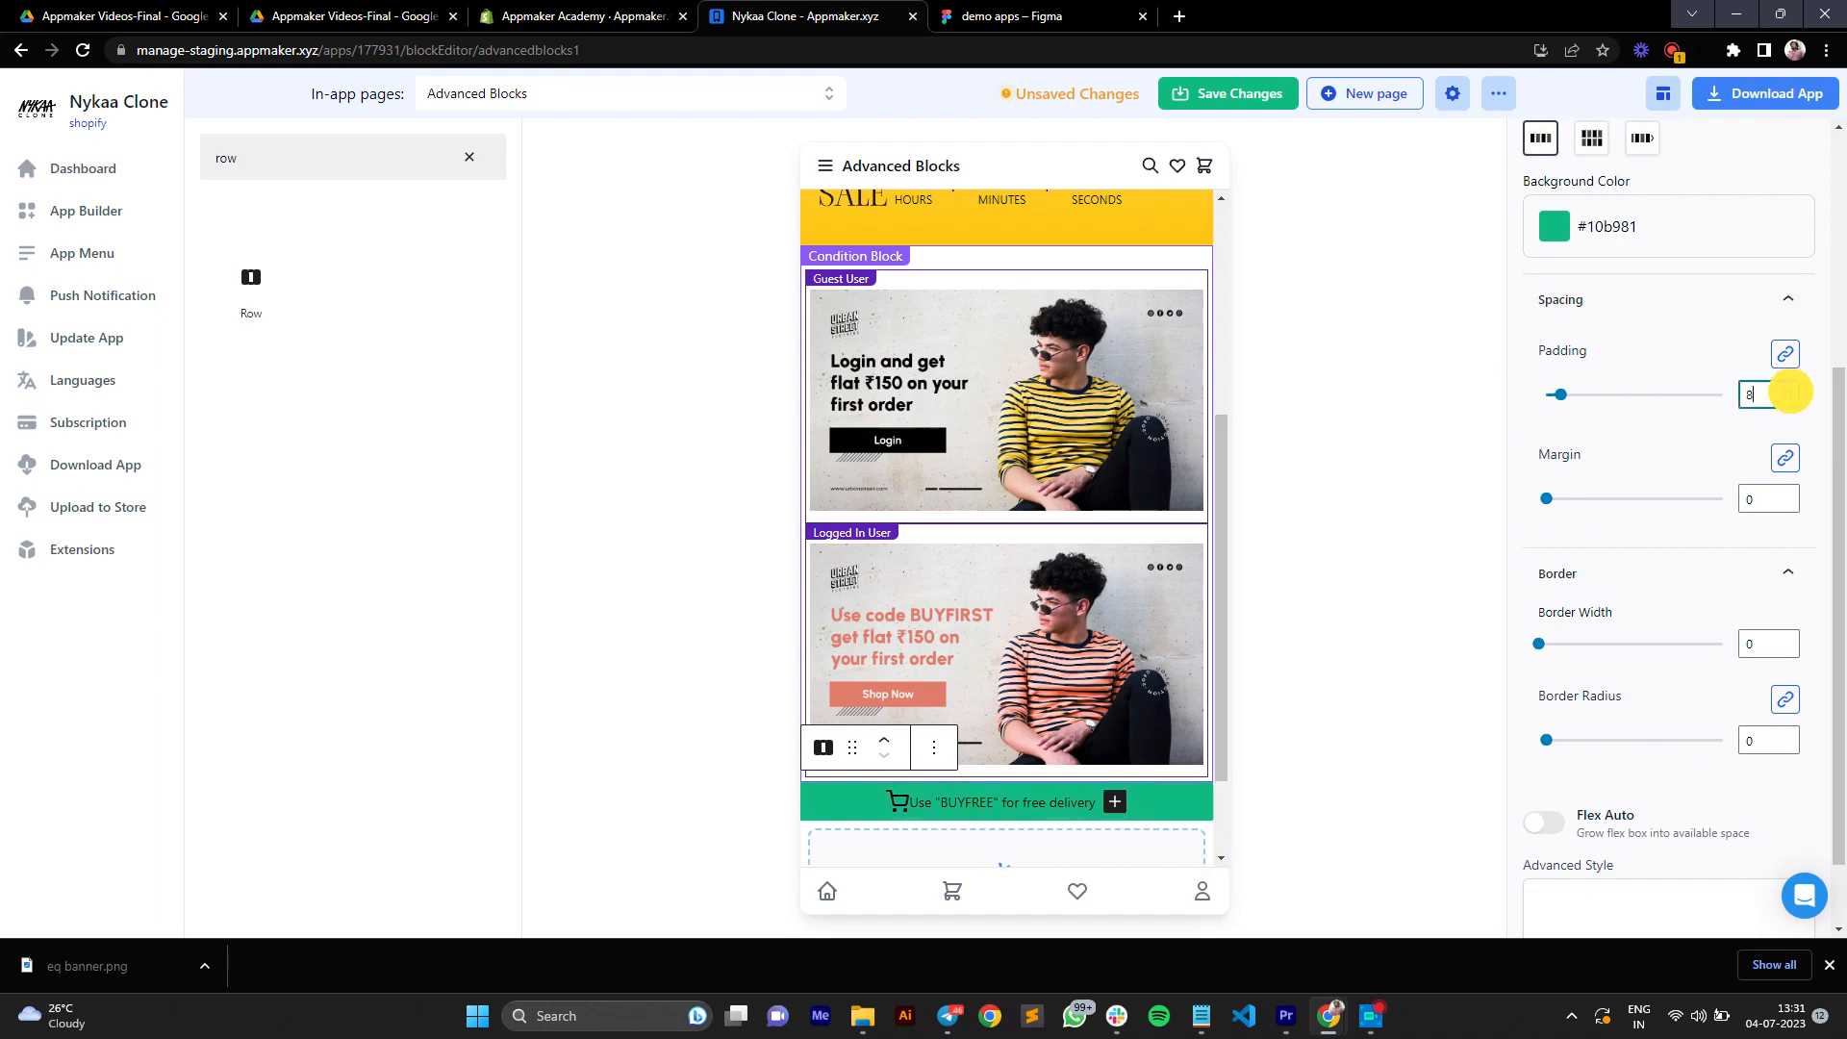
triple_click(1790, 392)
triple_click(1790, 392)
double_click(1790, 393)
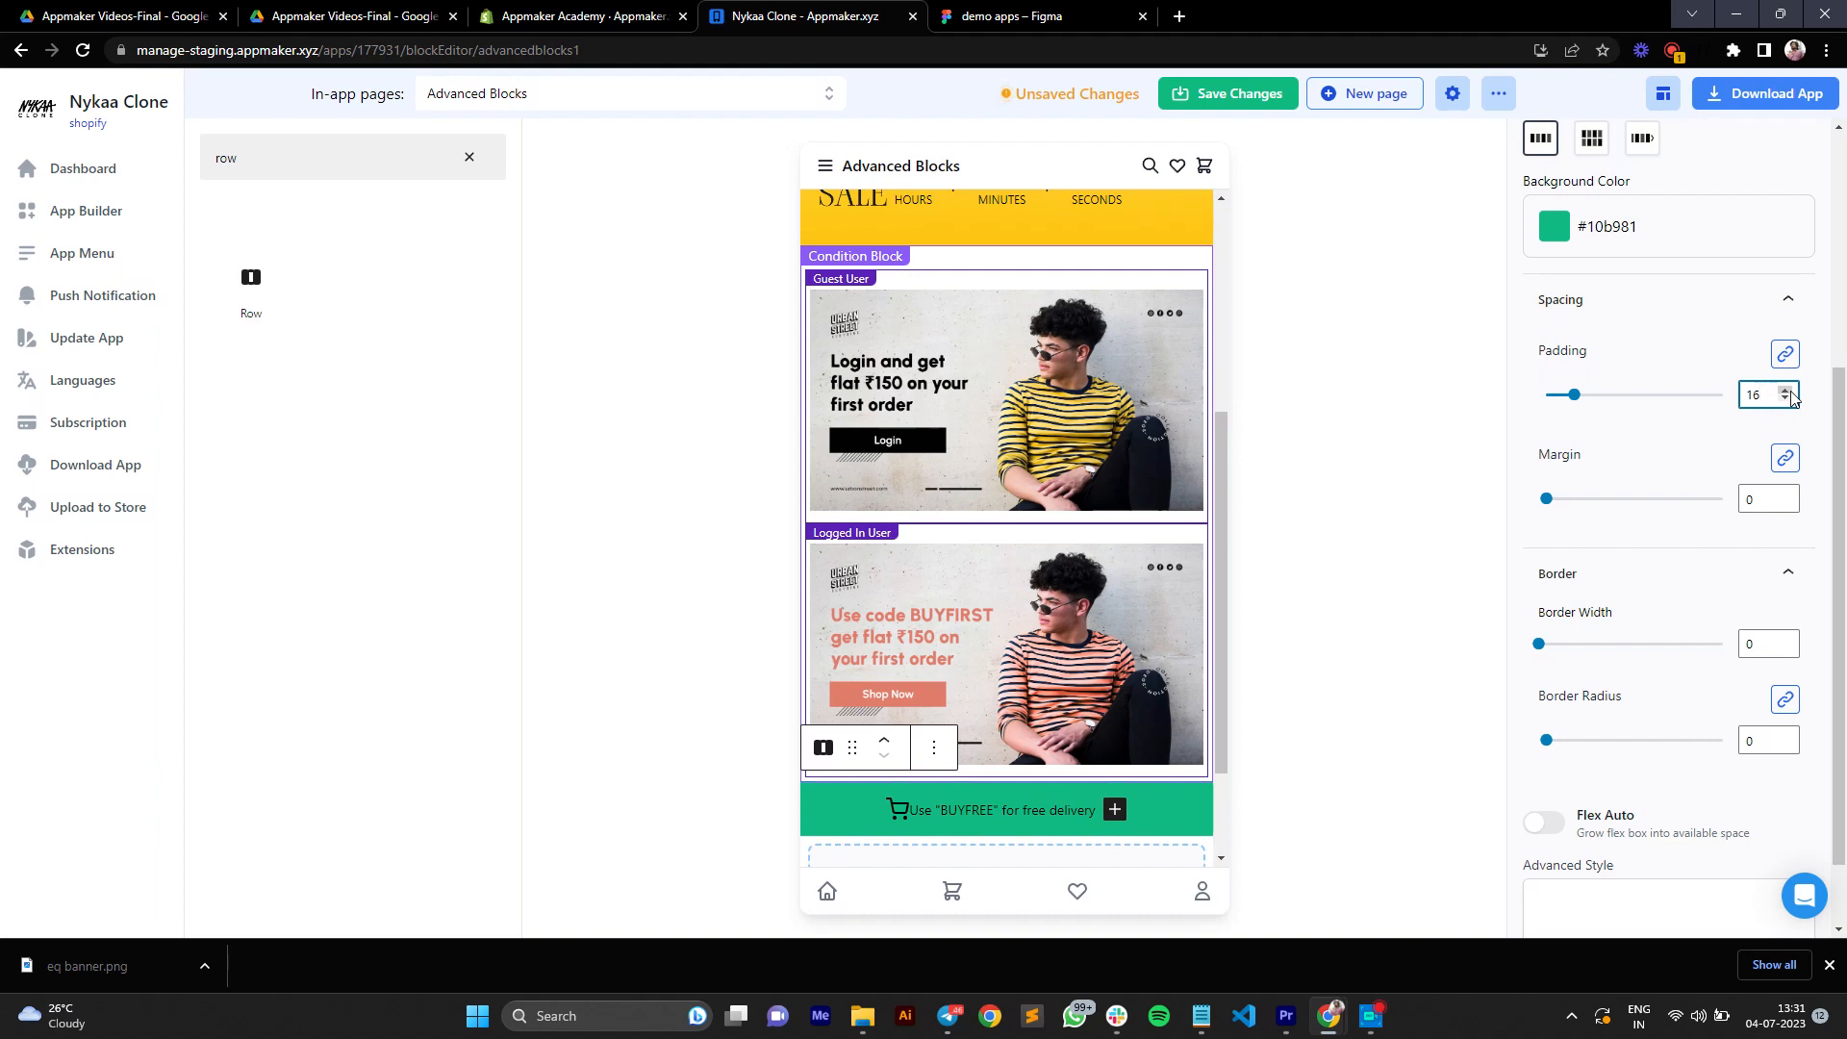
left_click(1790, 393)
Step: Give the row a border width of 1 and a border radius of 10
scroll(1770, 436, "down", 1)
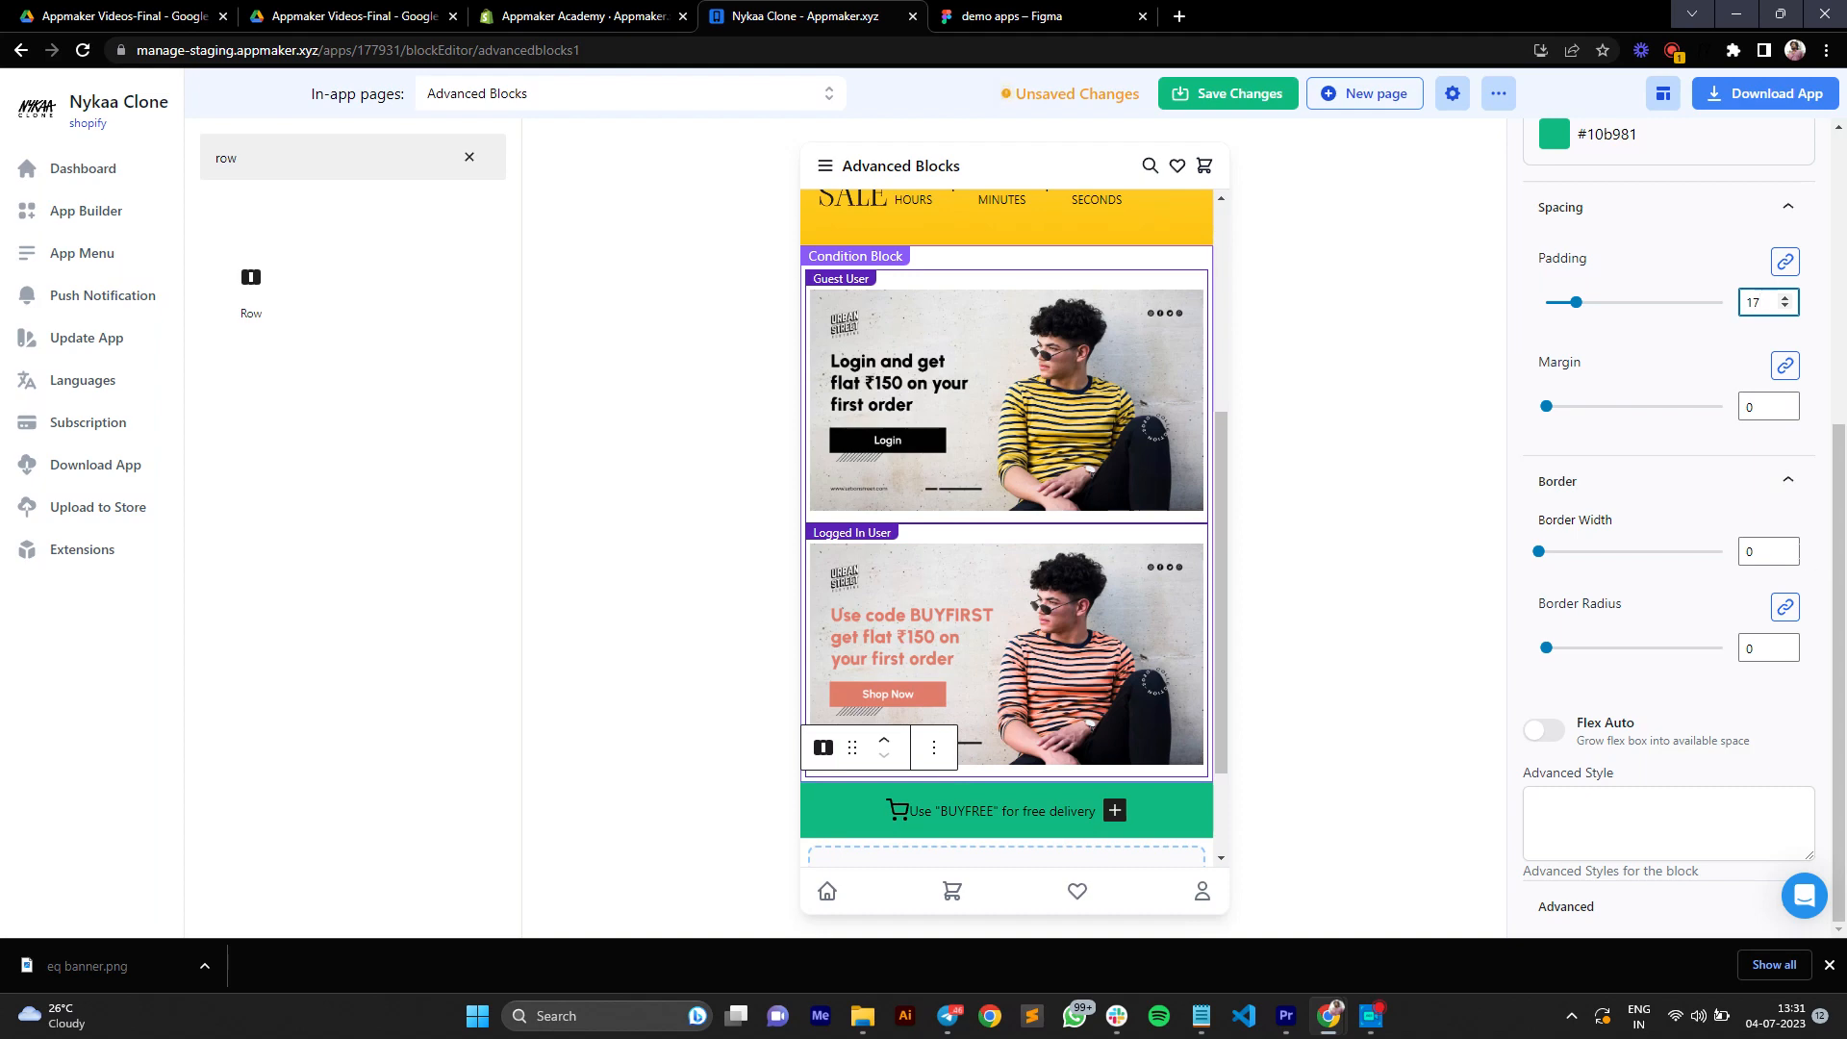
left_click(1784, 547)
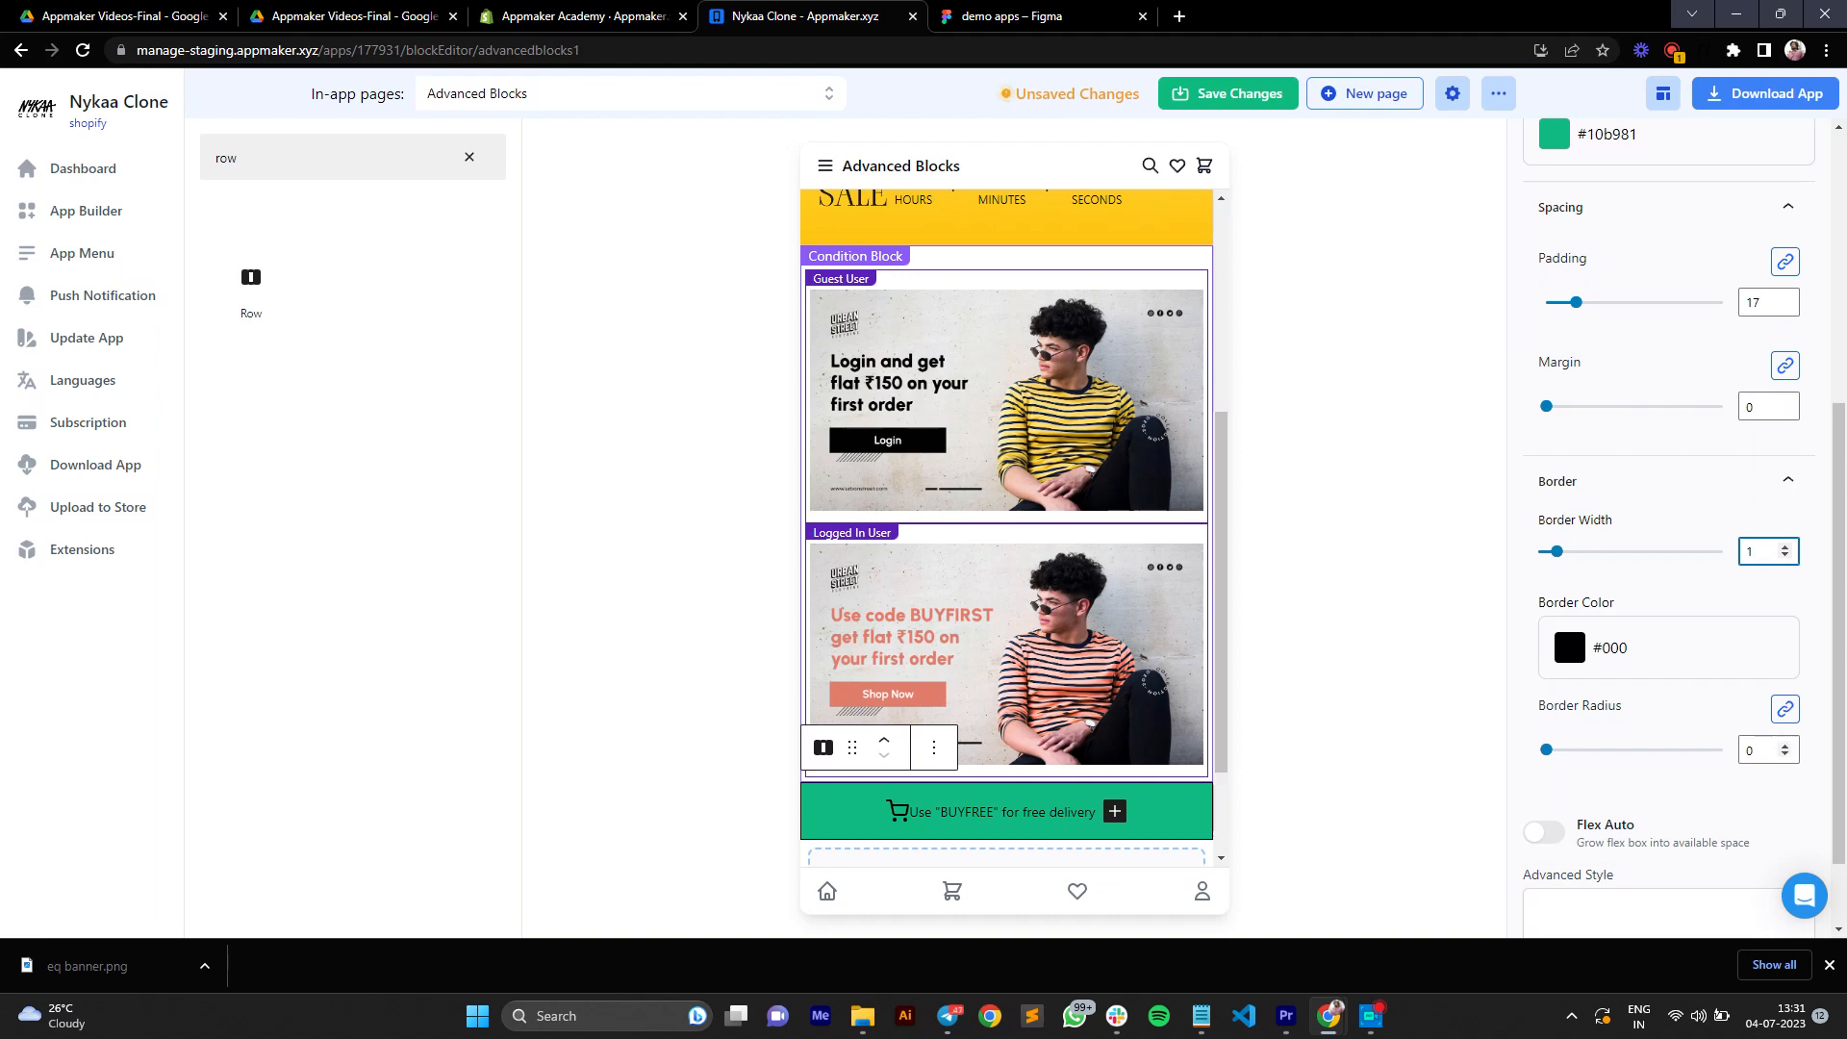
left_click_drag(1760, 748, 1743, 749)
type("10")
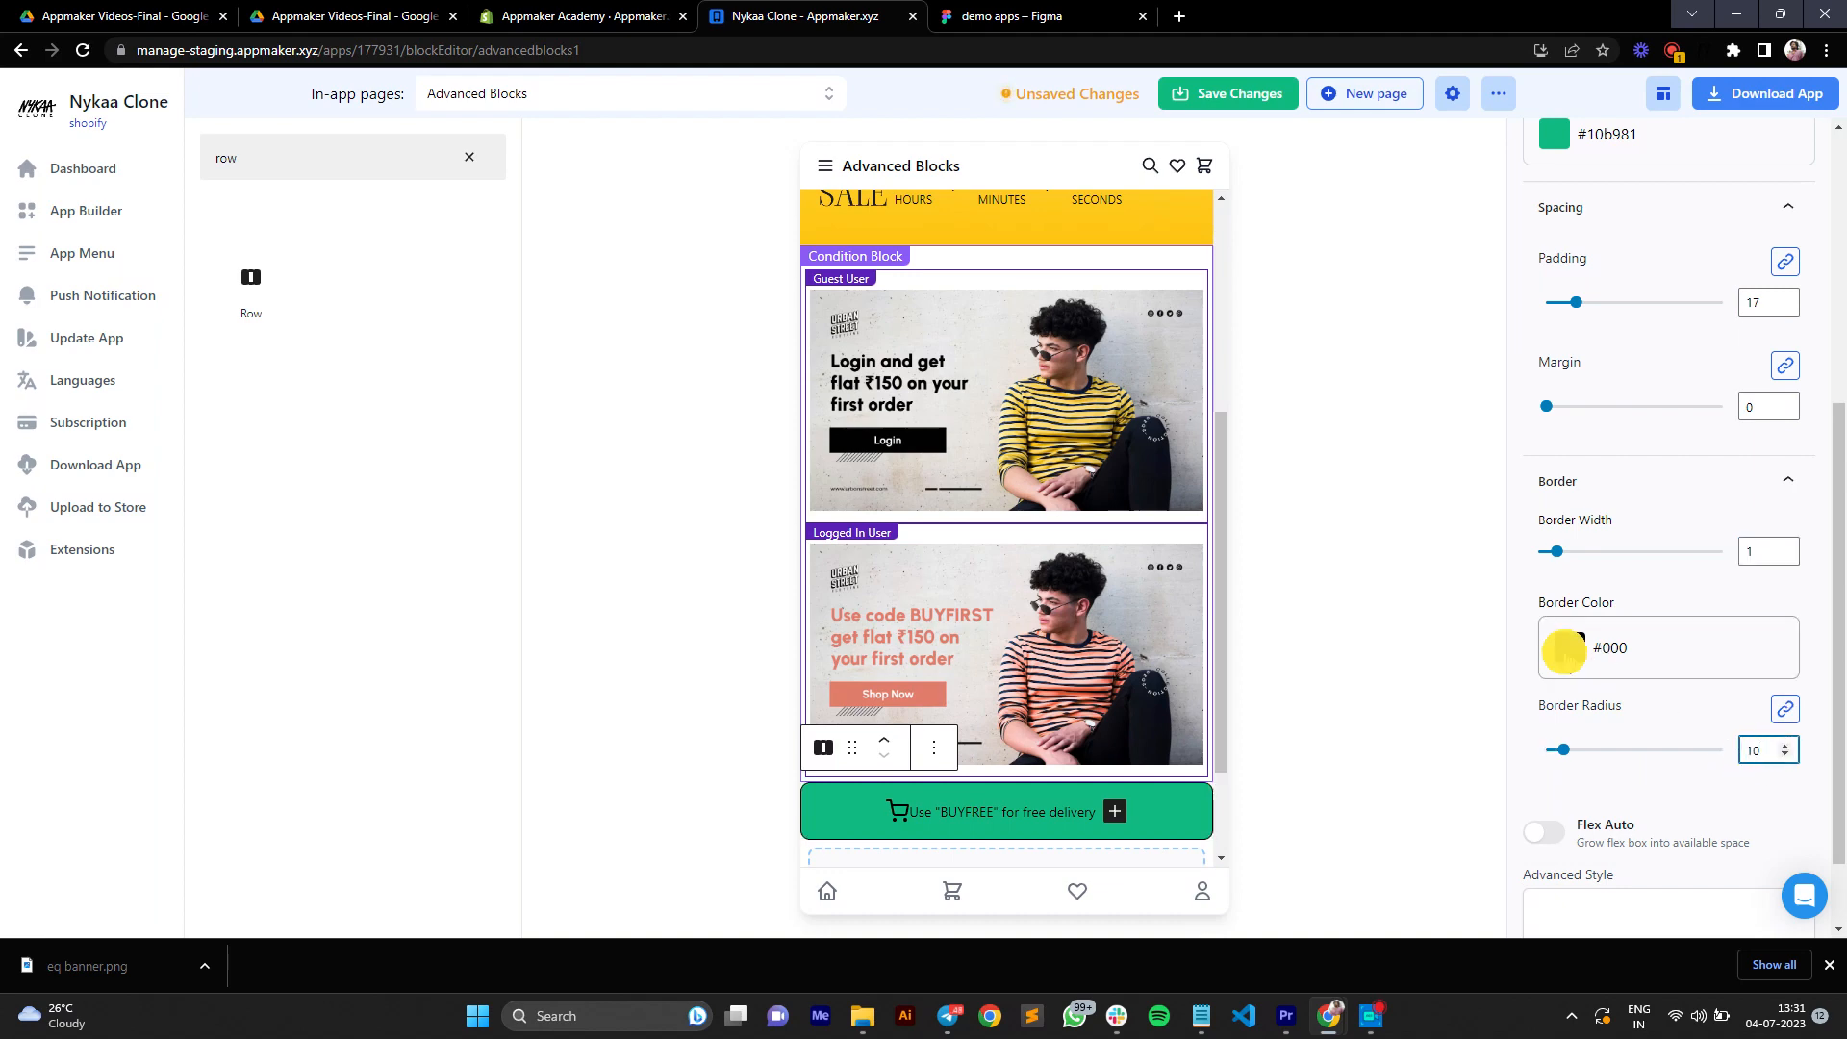
Step: Set the row's border color to the green preset #10b981
left_click(1570, 654)
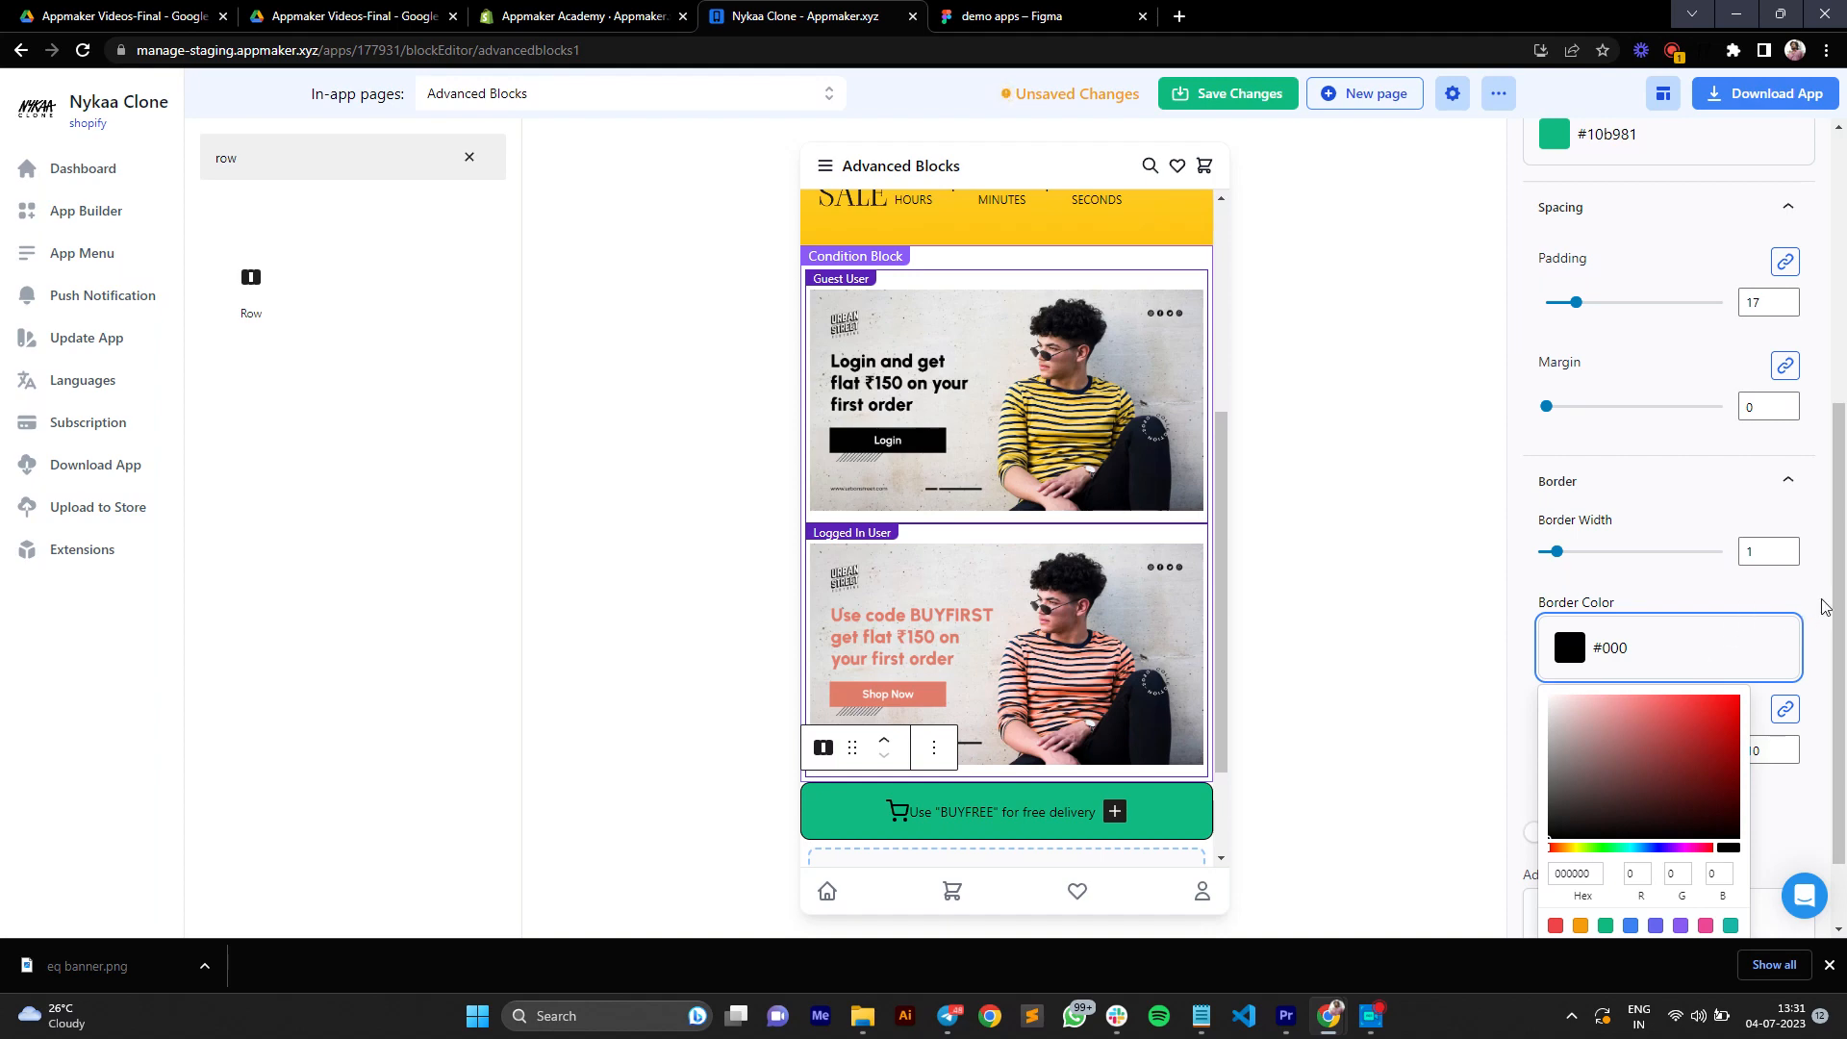
scroll(1617, 889, "down", 1)
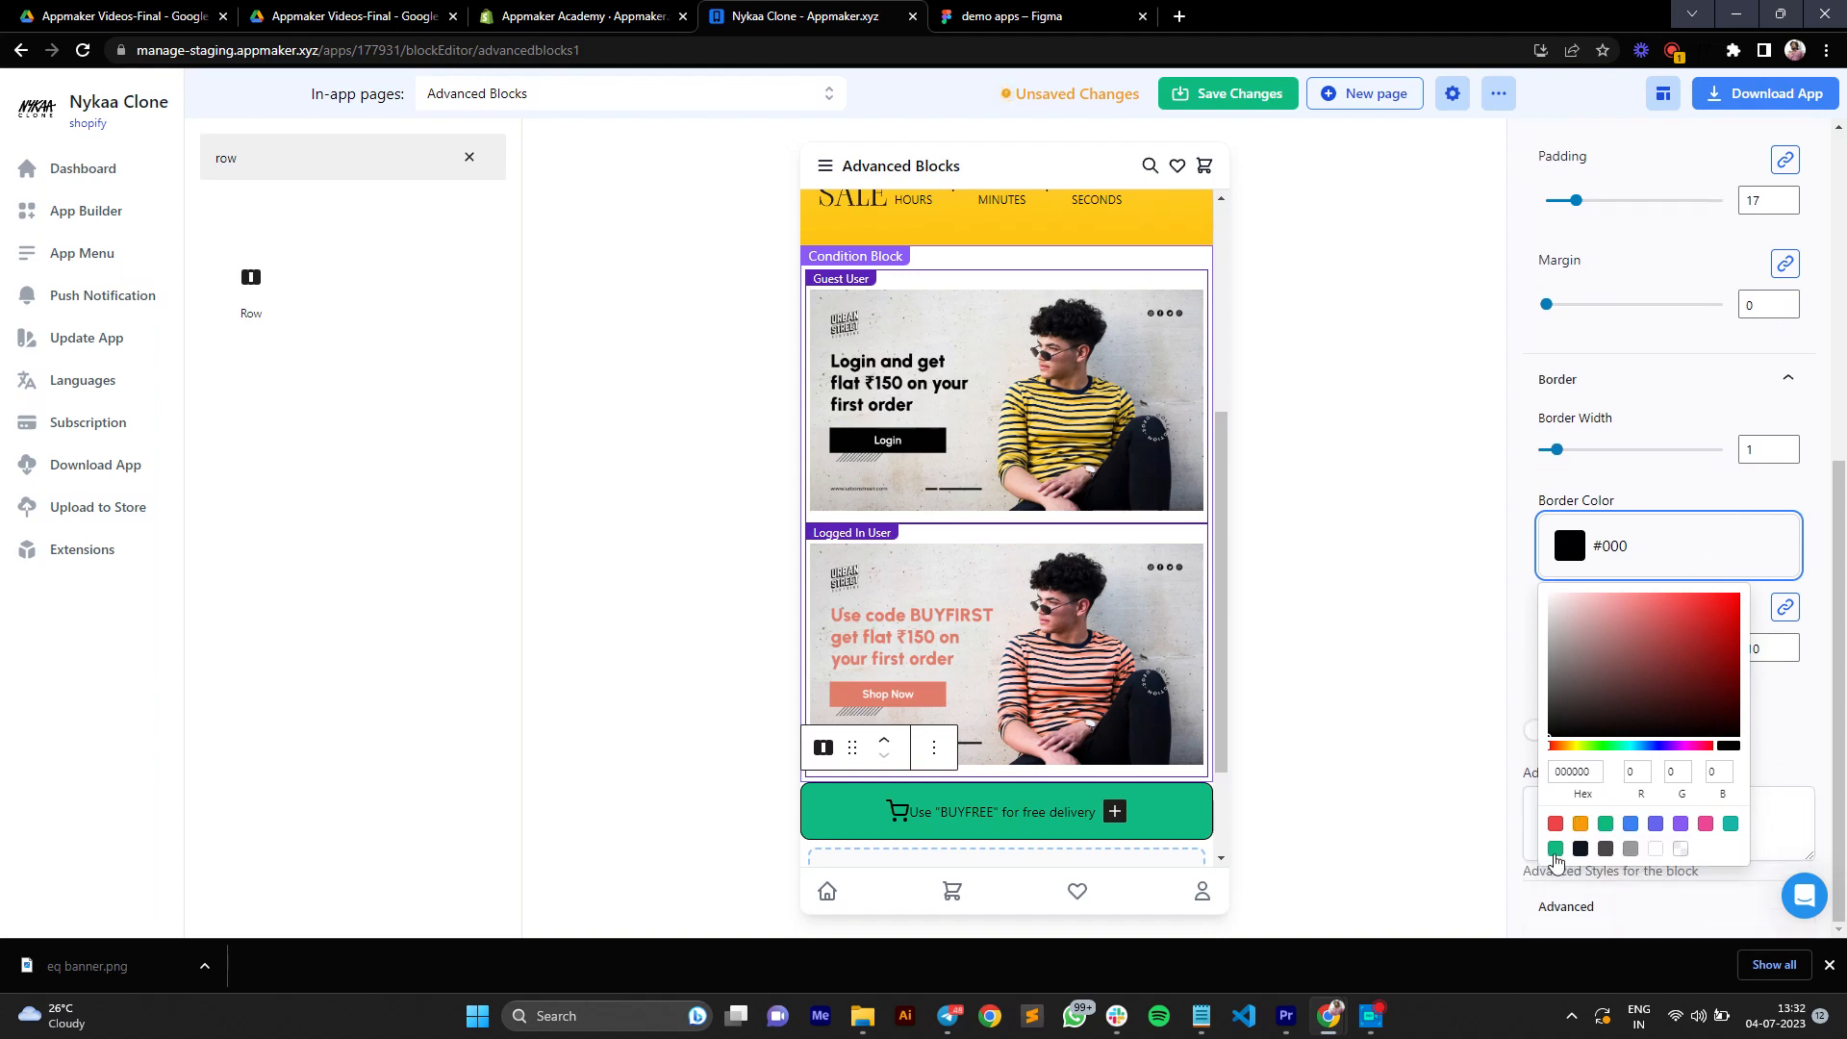
left_click(1556, 849)
left_click(1532, 687)
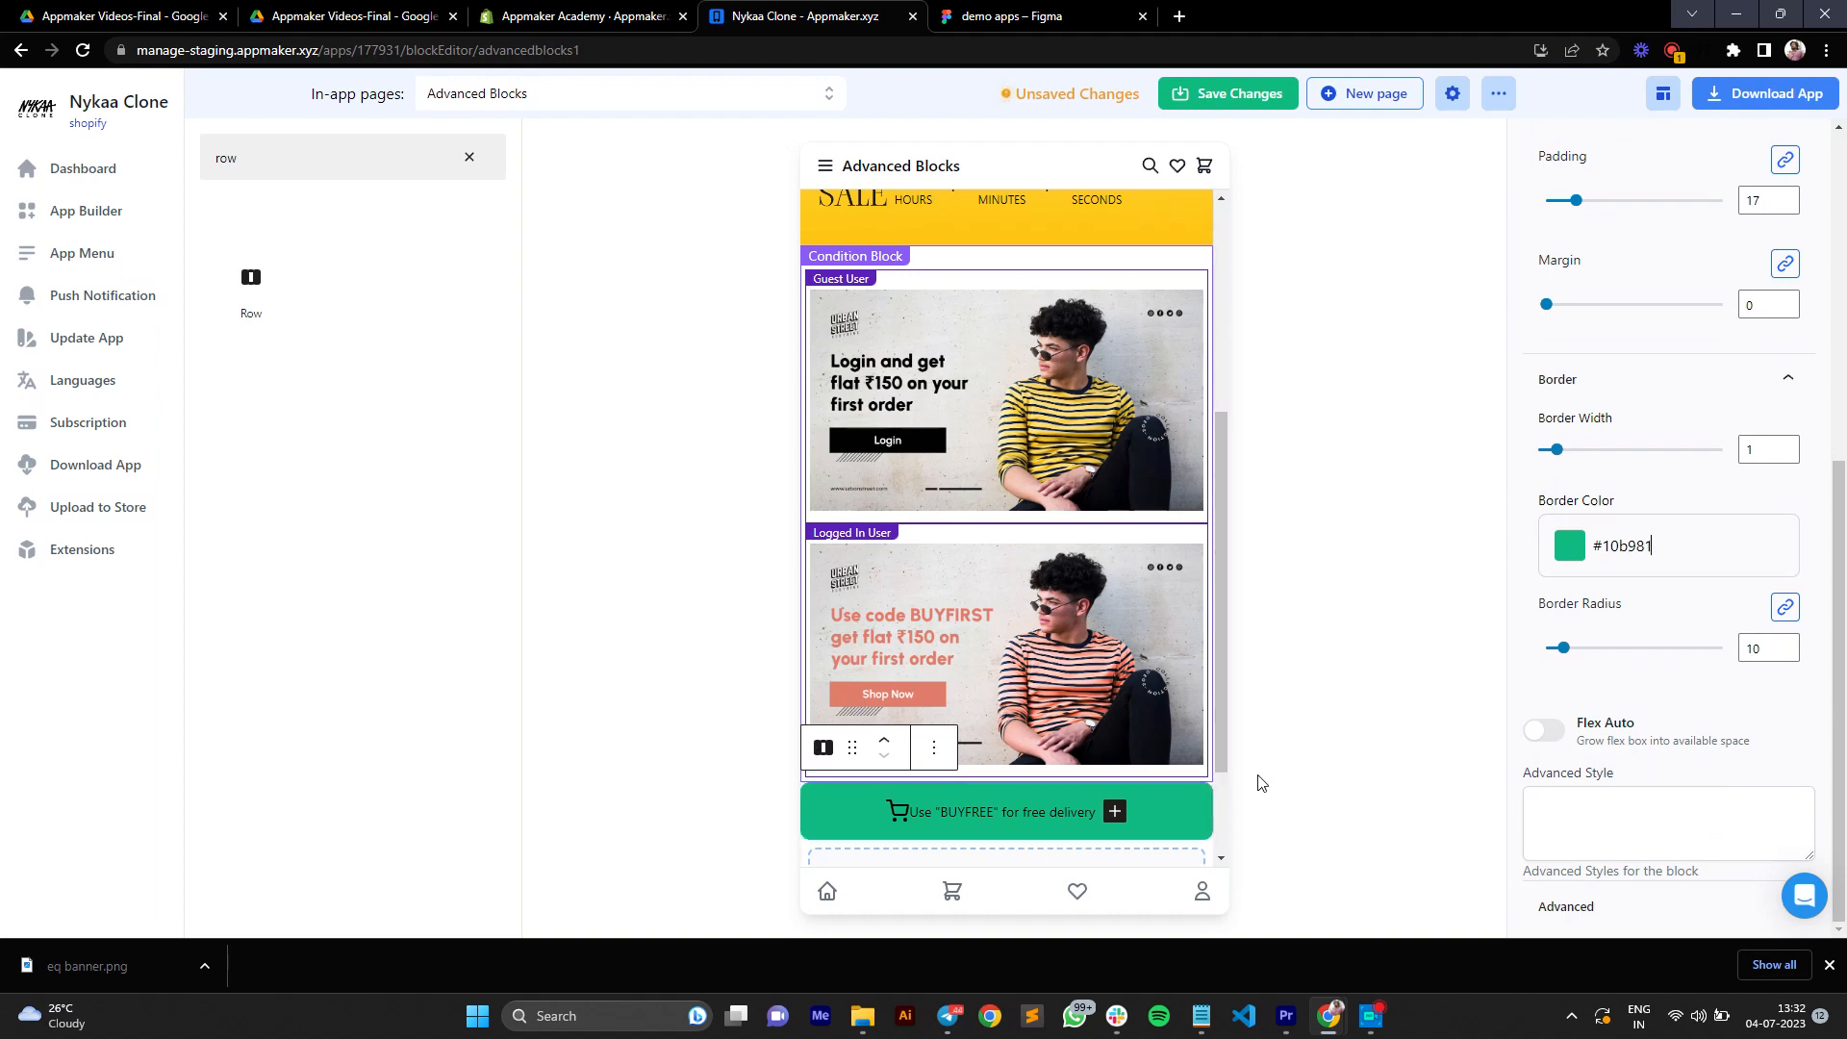
Step: Add a Banner block to the green row after the heading
left_click_drag(1220, 733, 1221, 828)
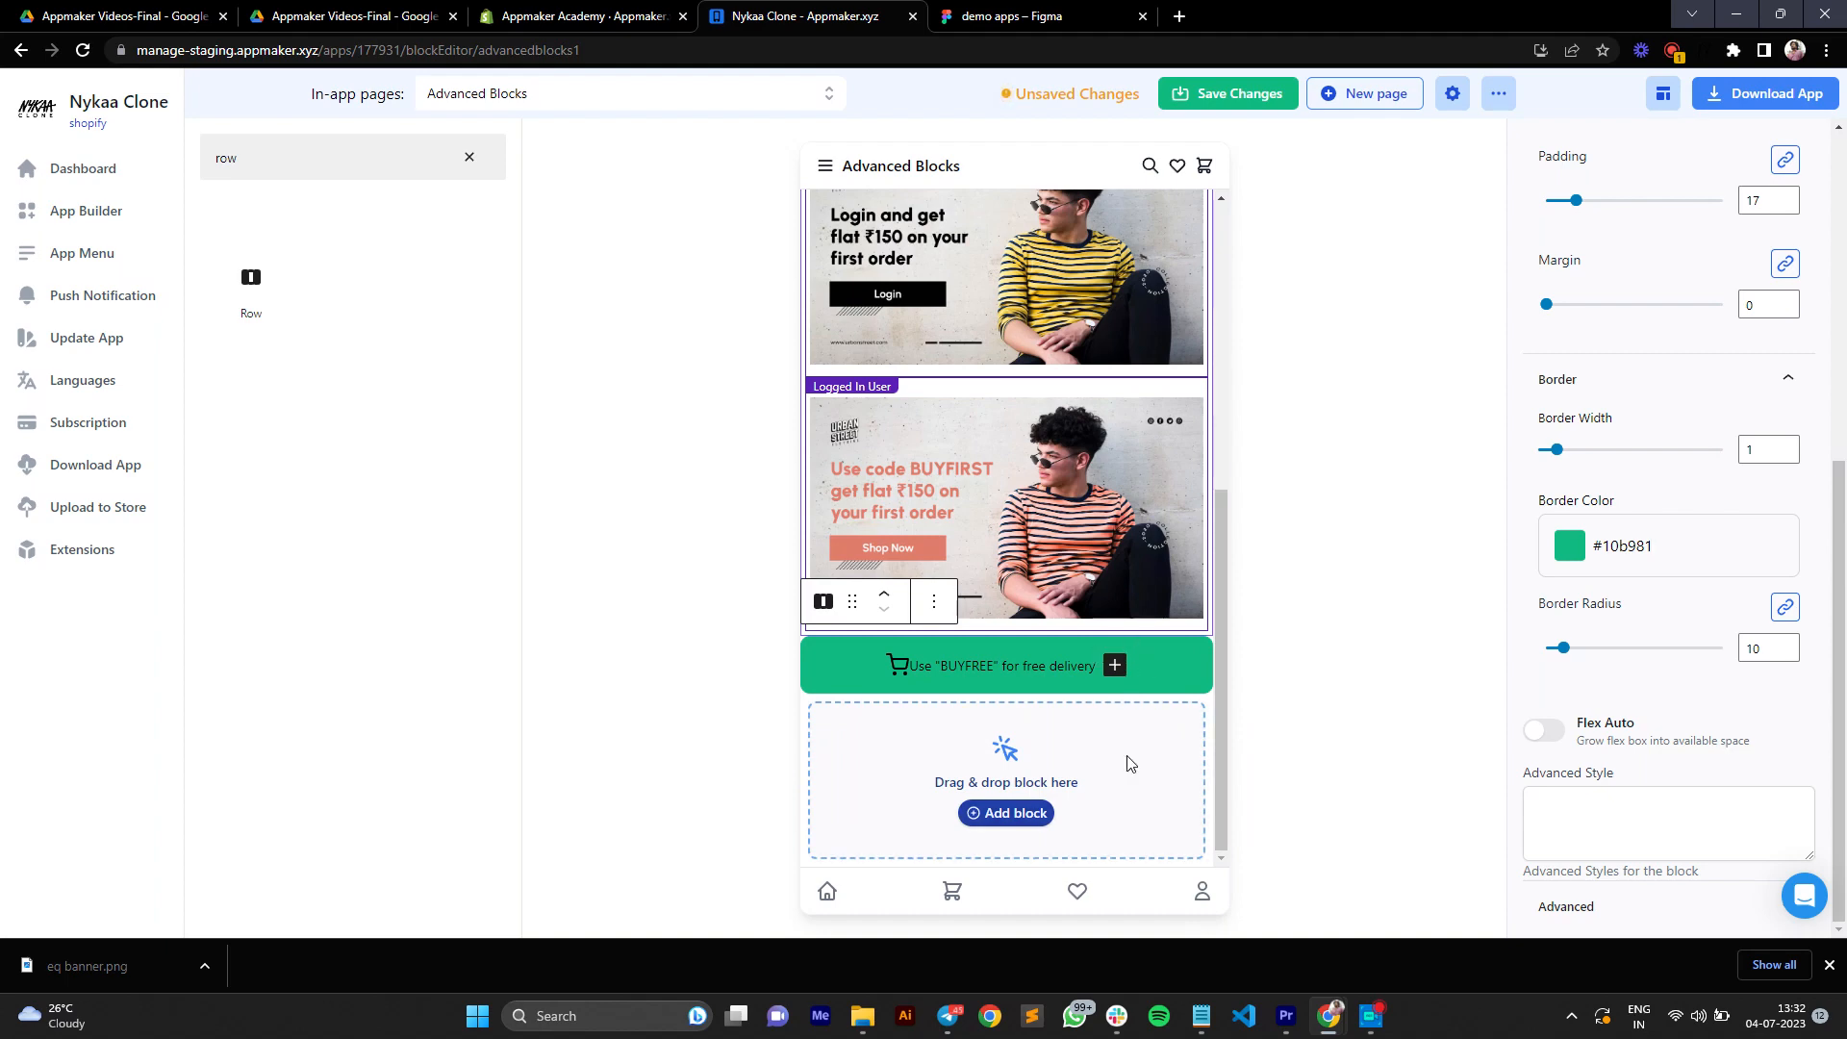
left_click(1115, 665)
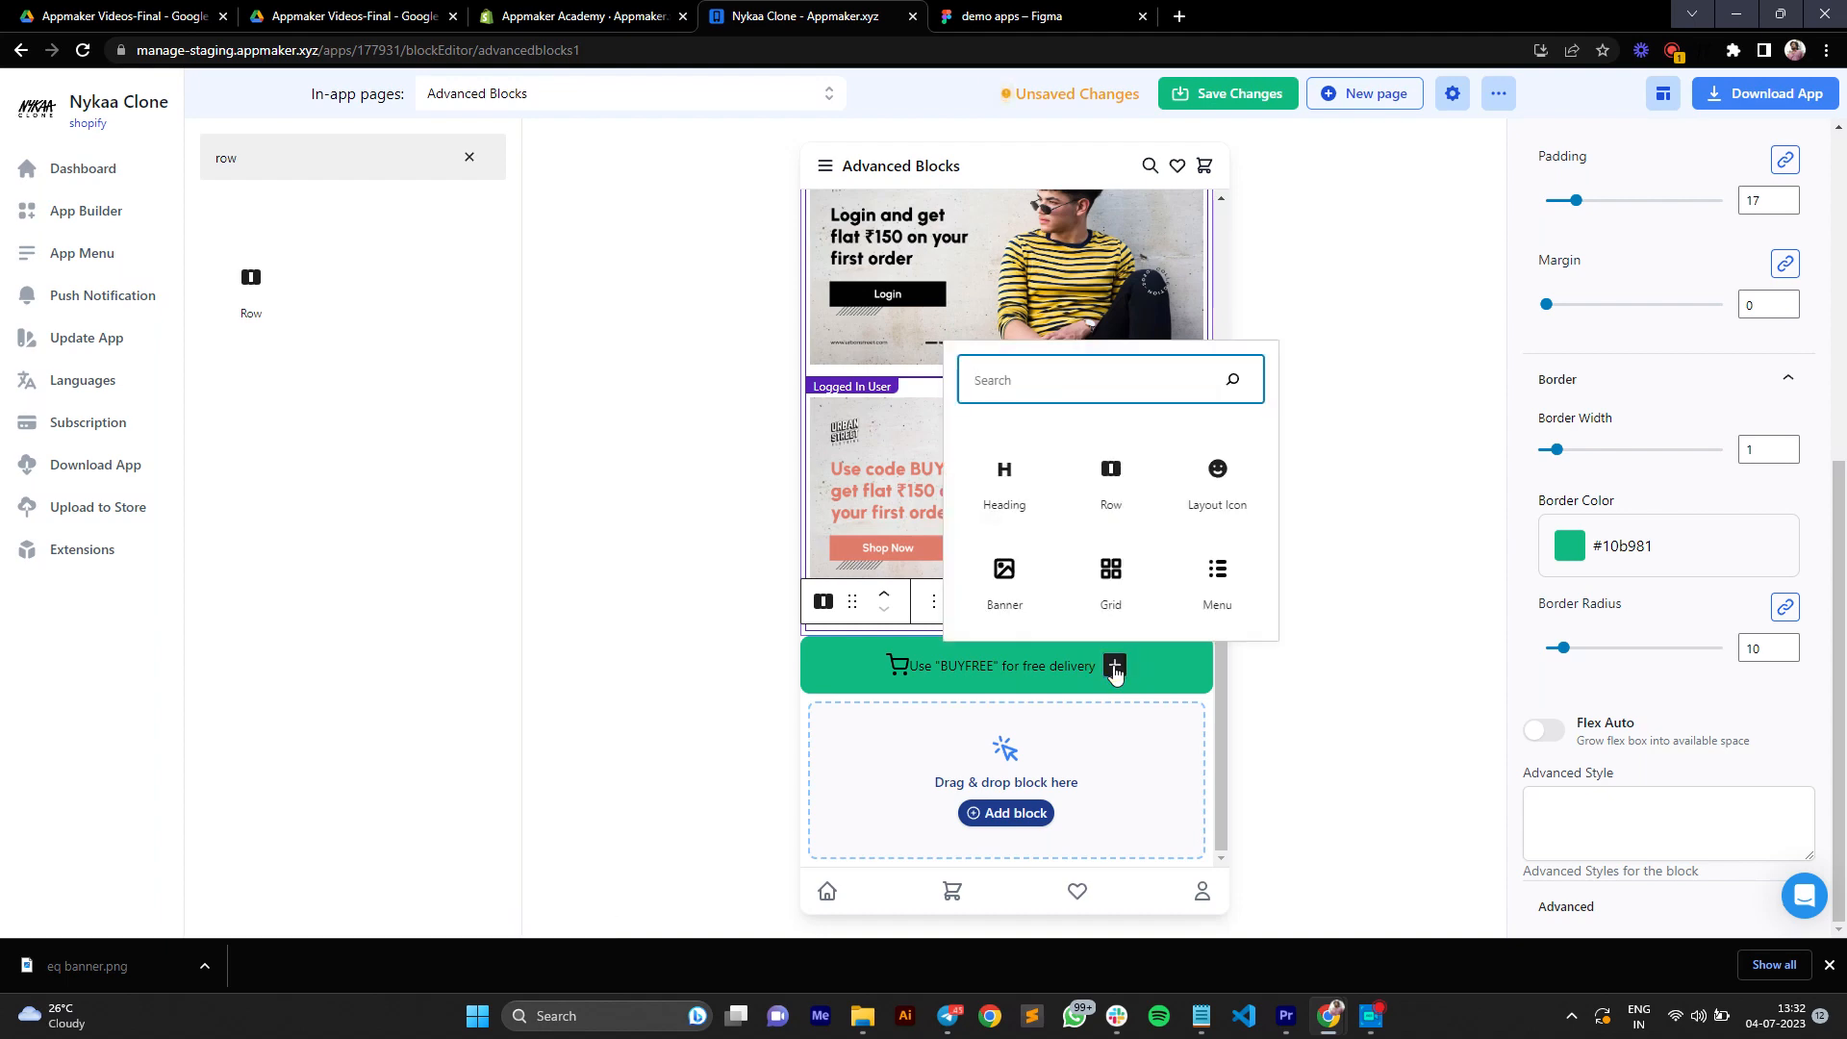
left_click(1018, 612)
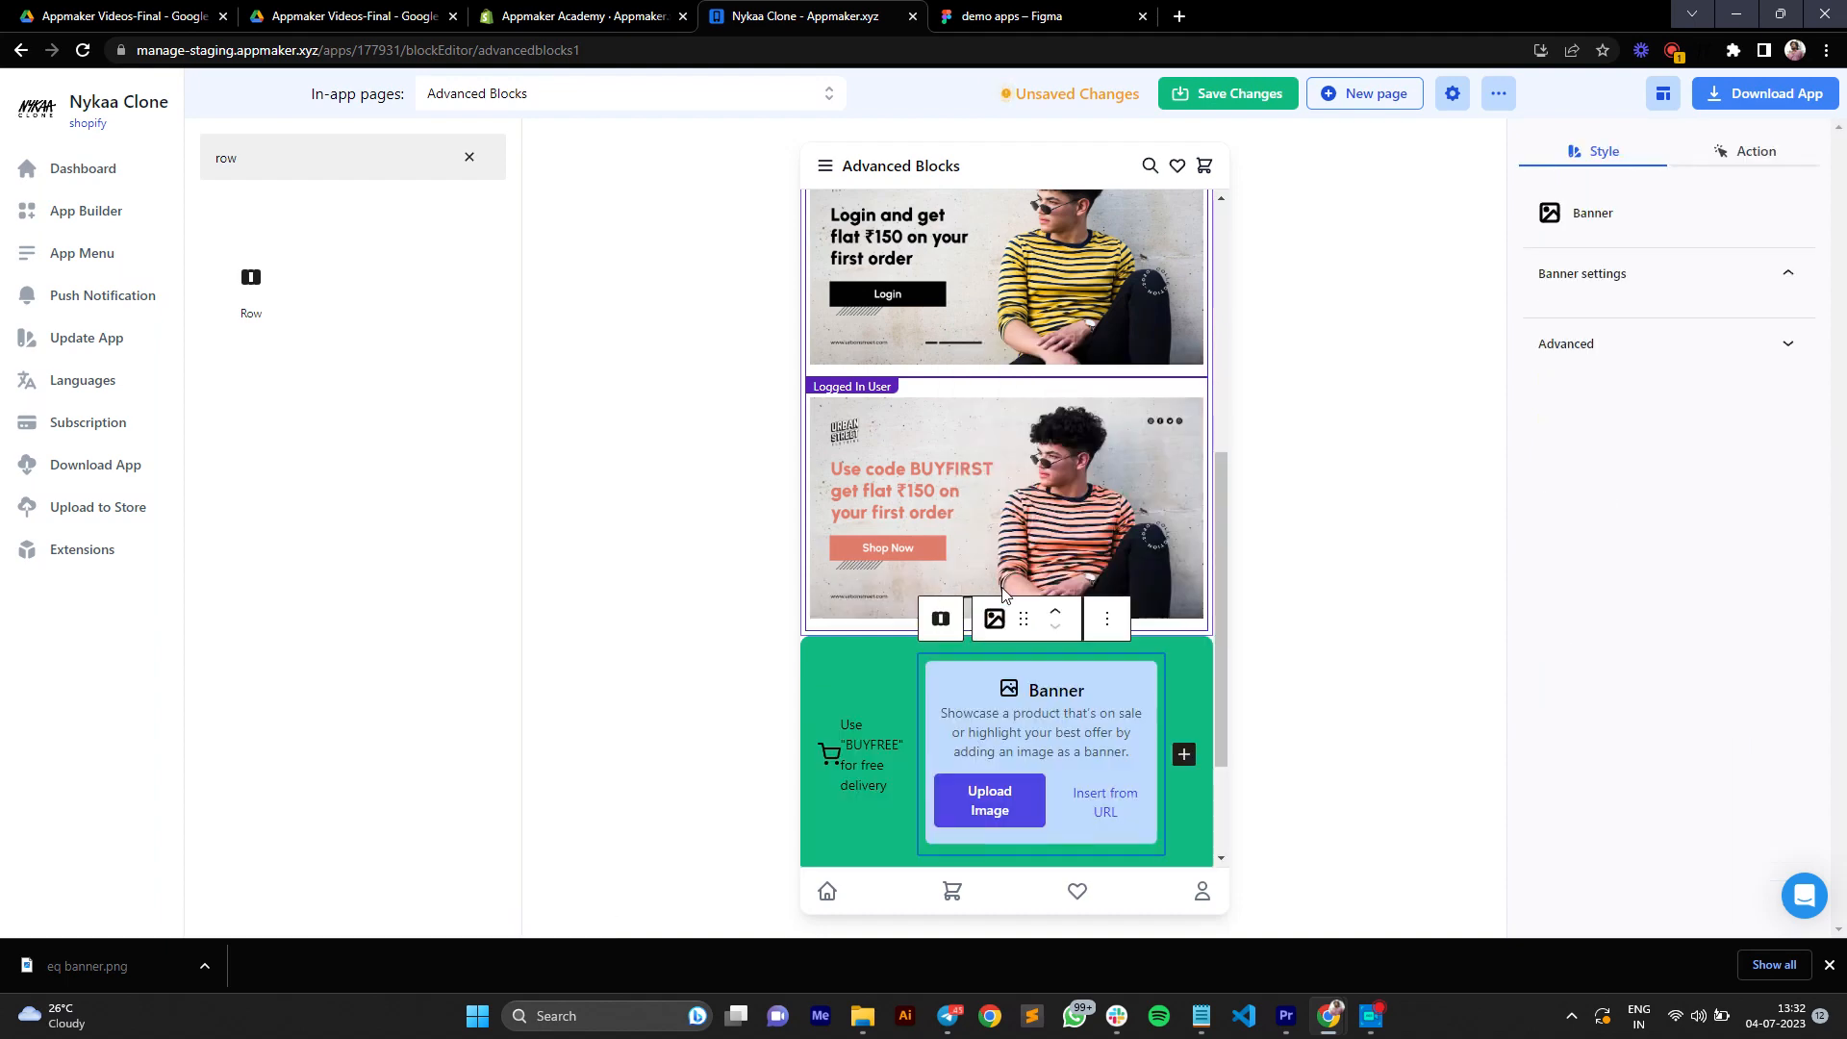
Step: Fill the green row's banner with the "Login and get flat ₹150 on your first order" image from the media library
left_click(1026, 818)
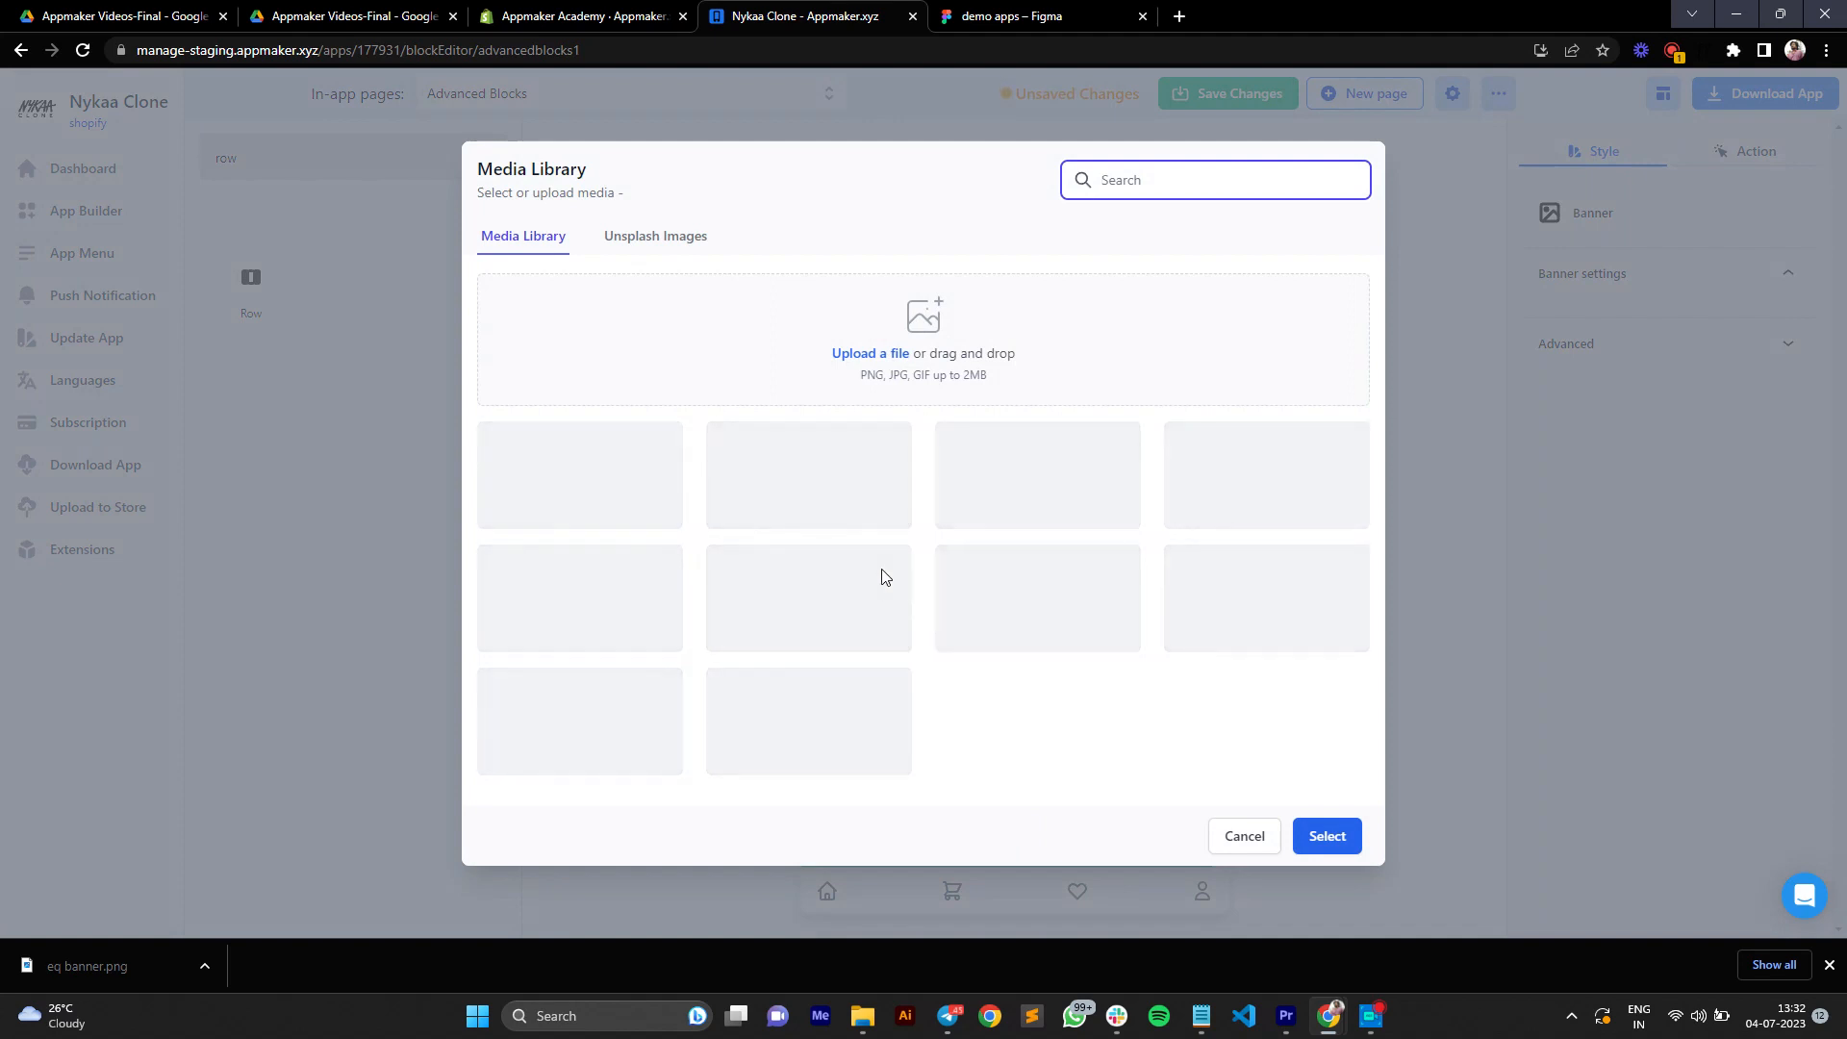
left_click(837, 456)
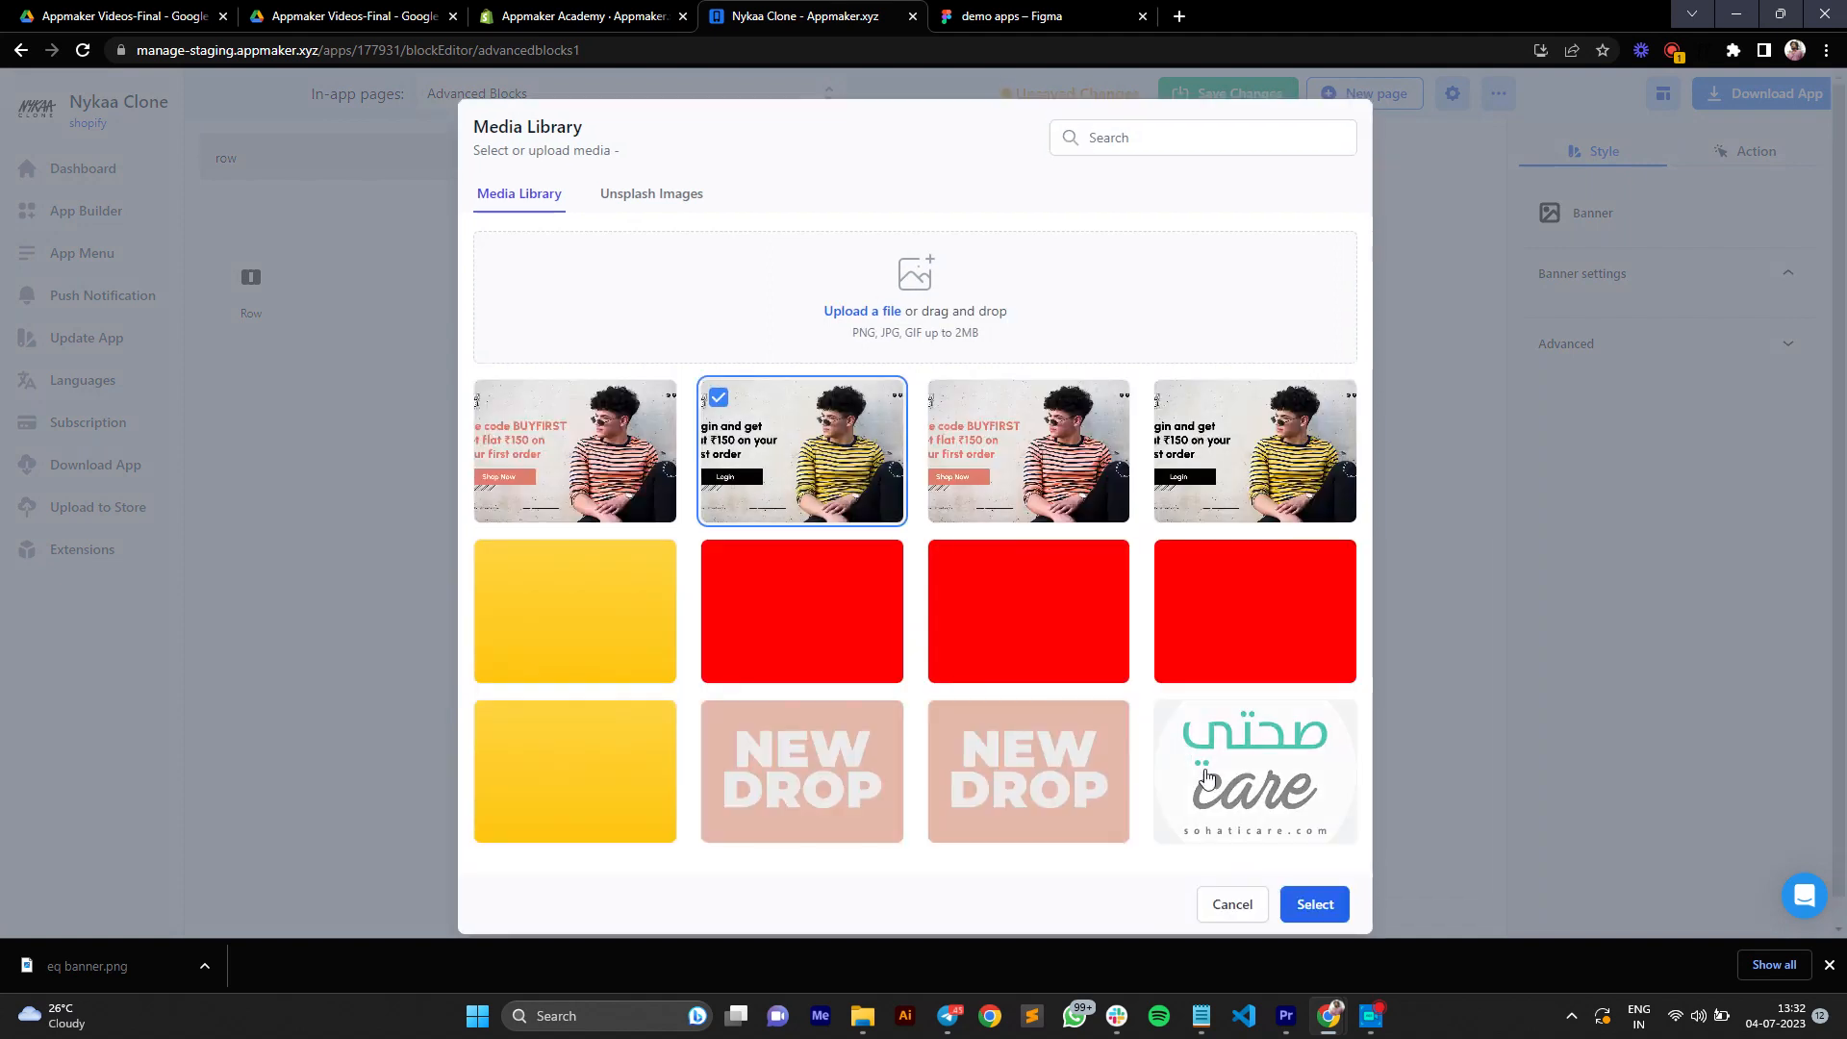
left_click(1295, 890)
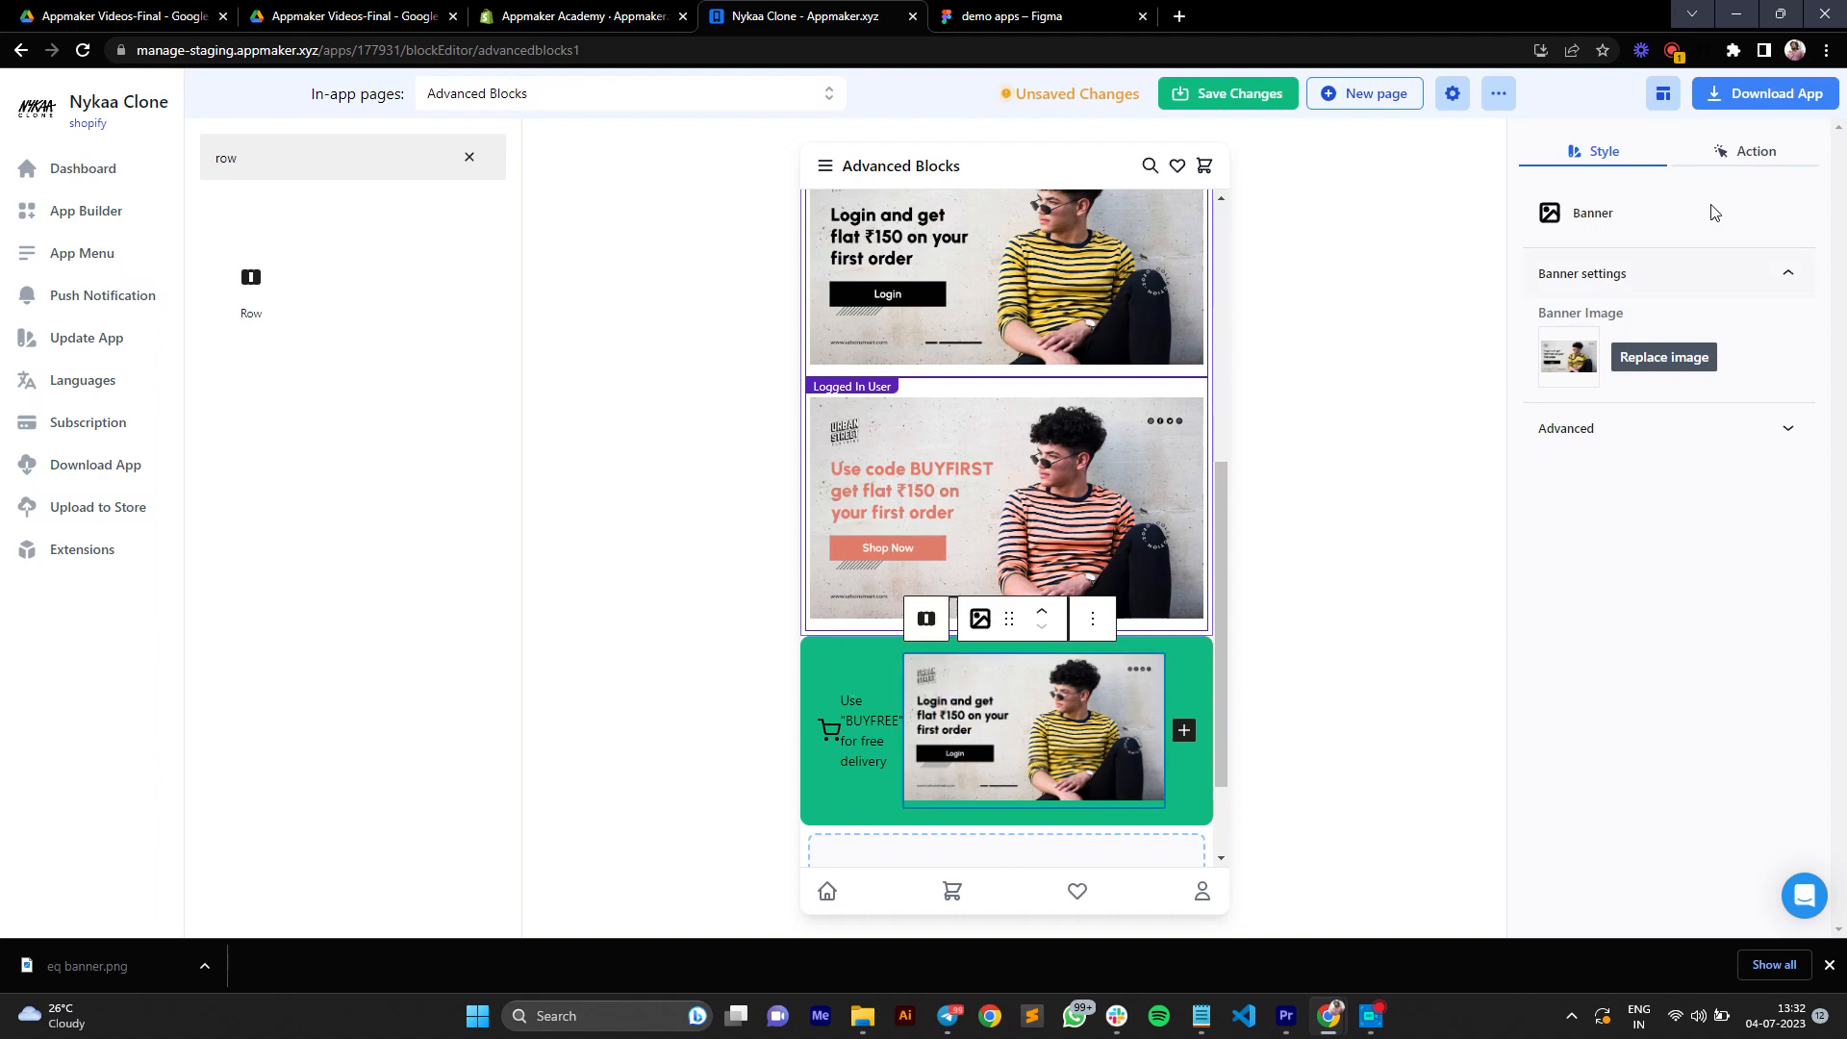
Step: Check the settings of the green row's heading and shopping-cart icon, and save the page changes
left_click(860, 746)
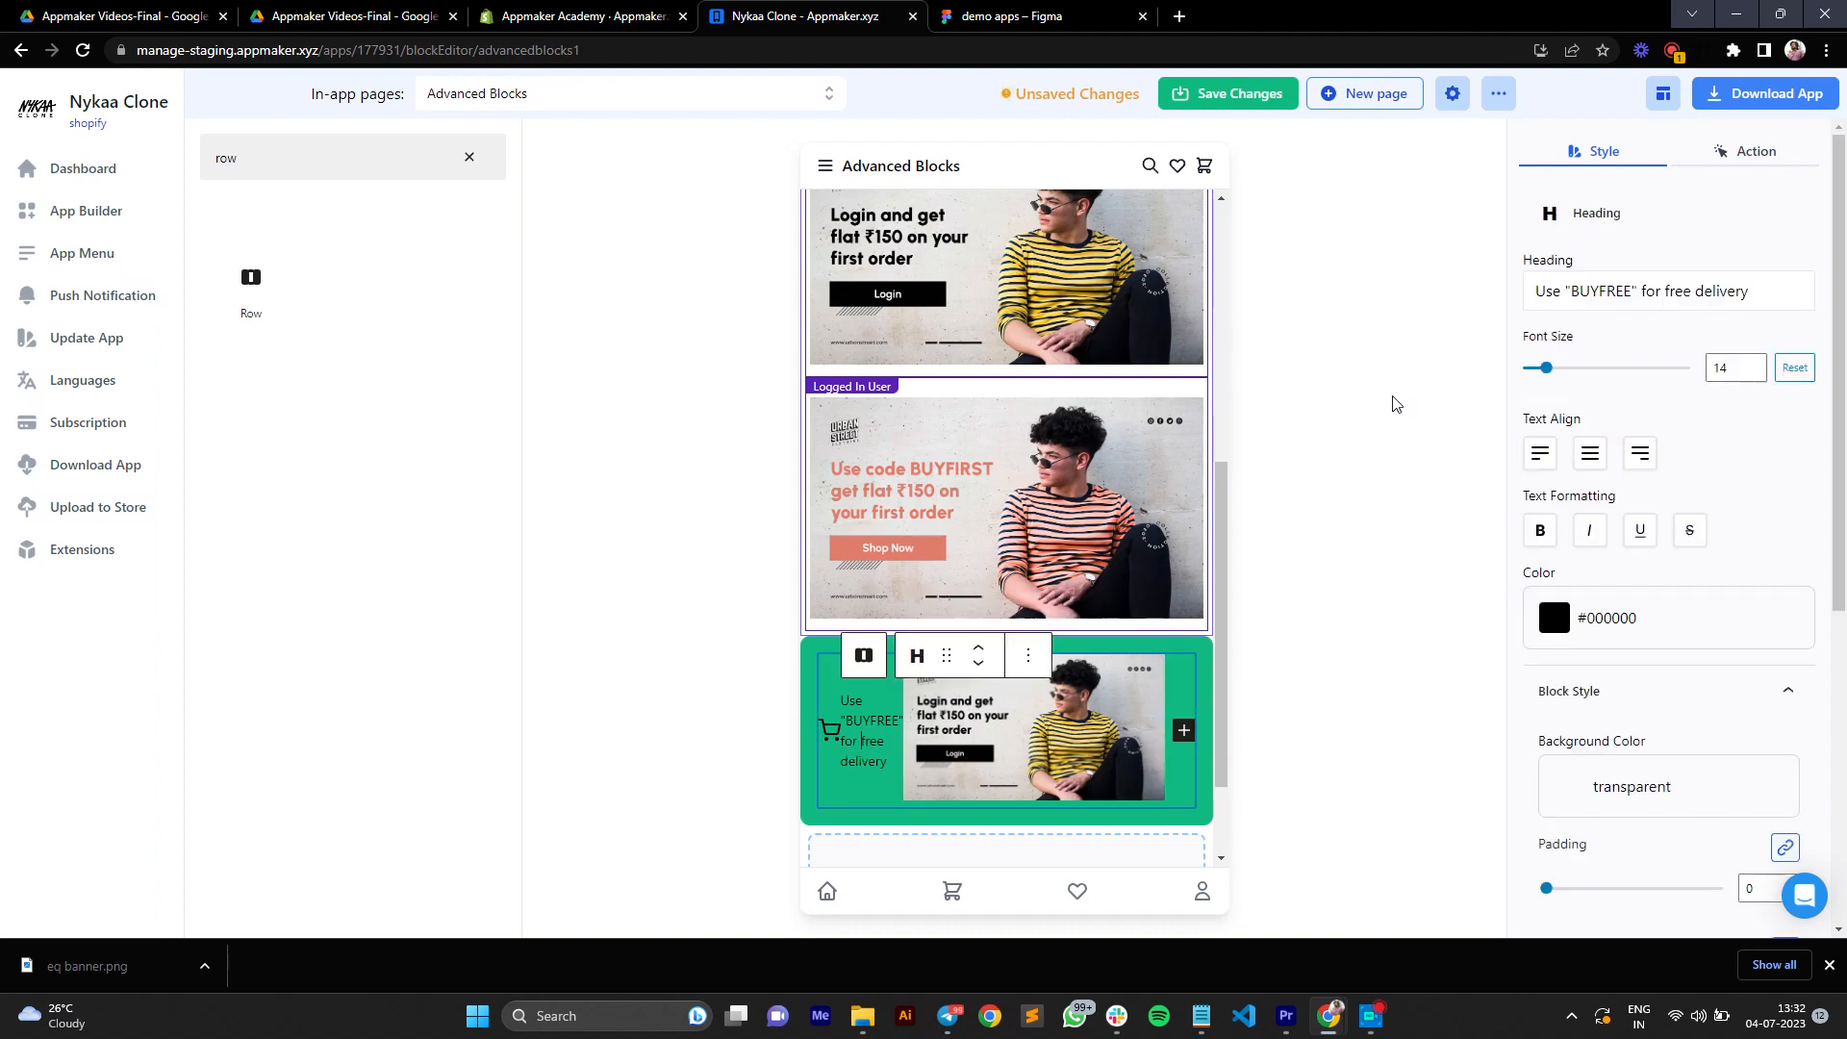
left_click(870, 727)
left_click(835, 731)
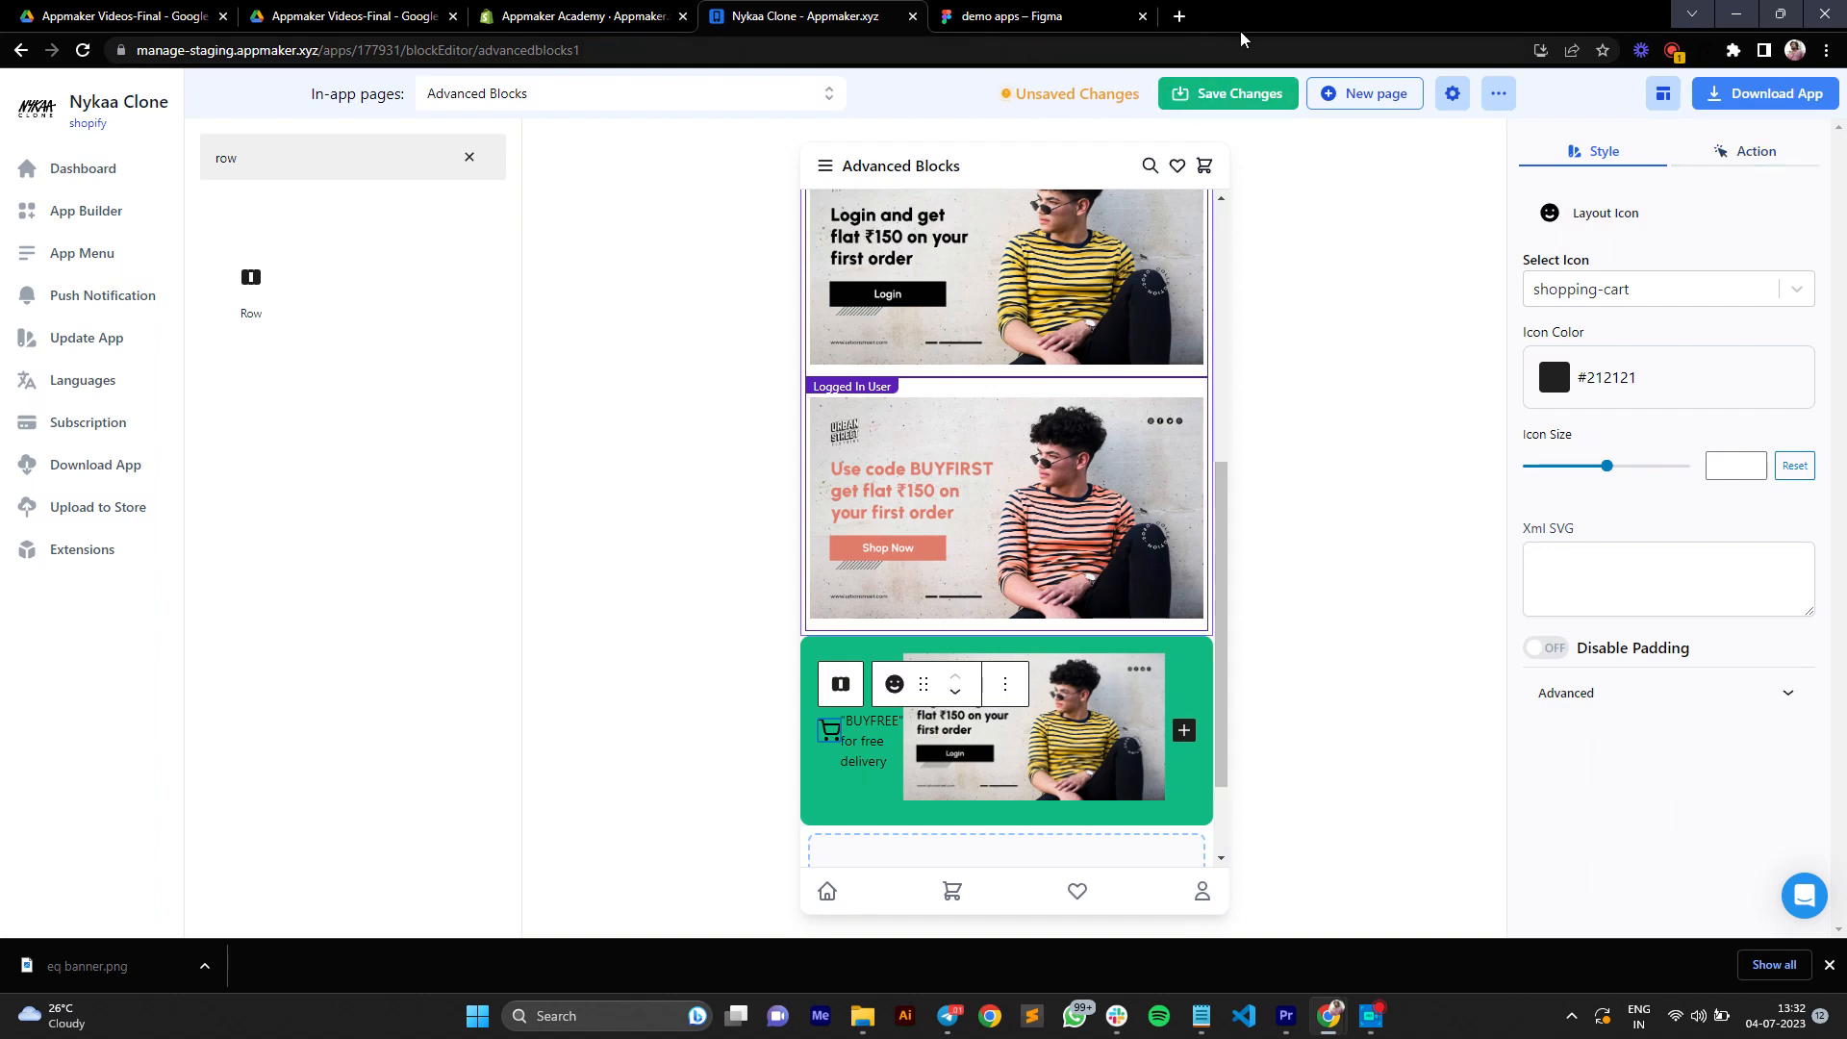
left_click(1242, 96)
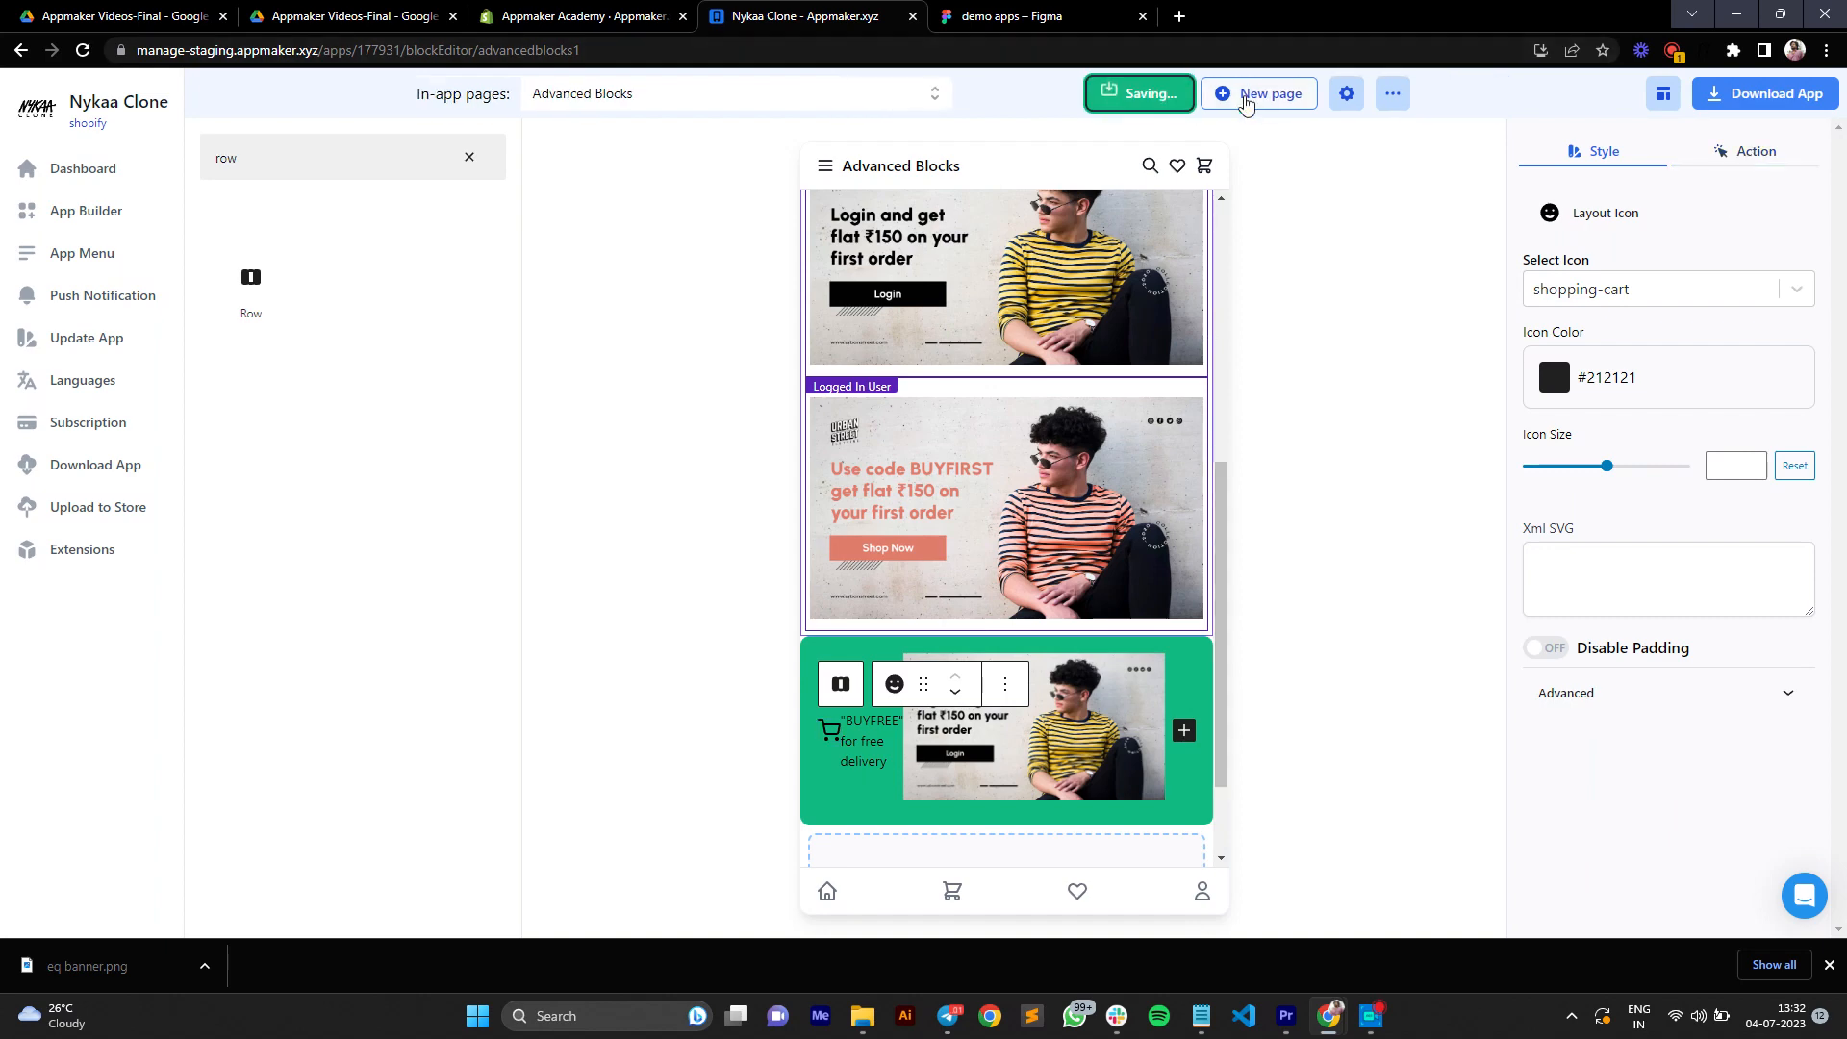